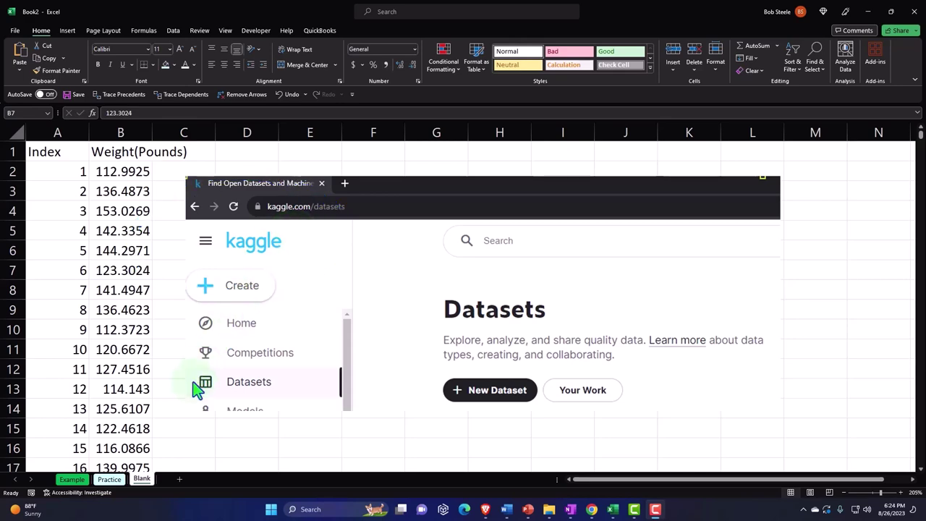
Examine the weight table down to its last row, plus the summary statistics and histogram, on the Example sheet
{"action": "left_click", "coordinate": [81, 479]}
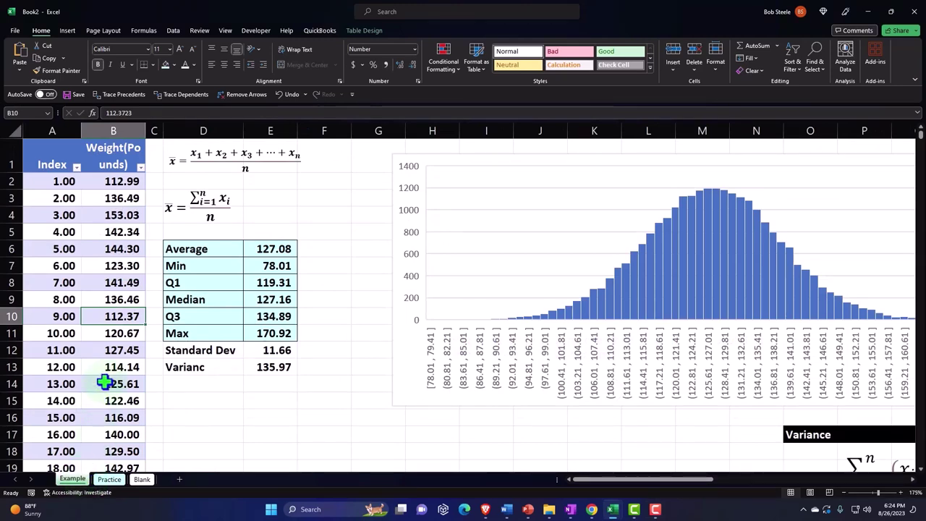
{"action": "left_click", "coordinate": [116, 233]}
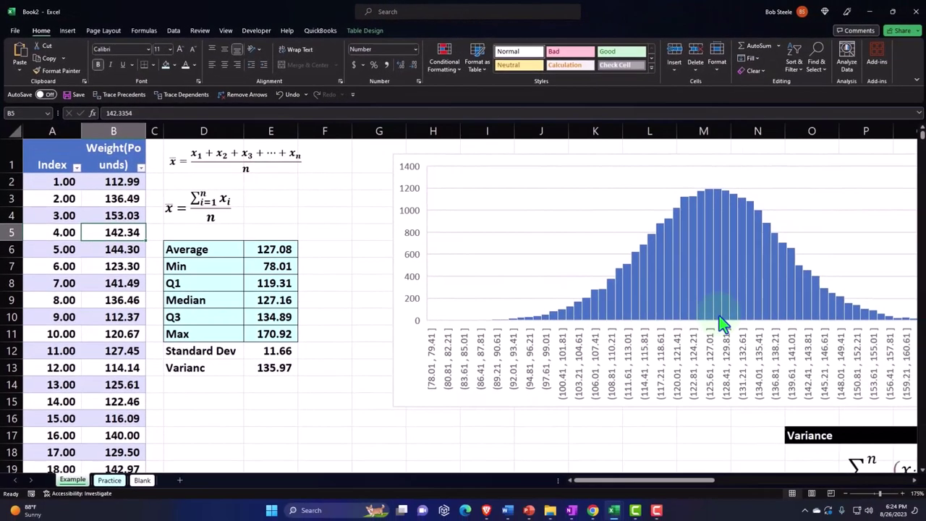
{"action": "mouse_move", "coordinate": [721, 324]}
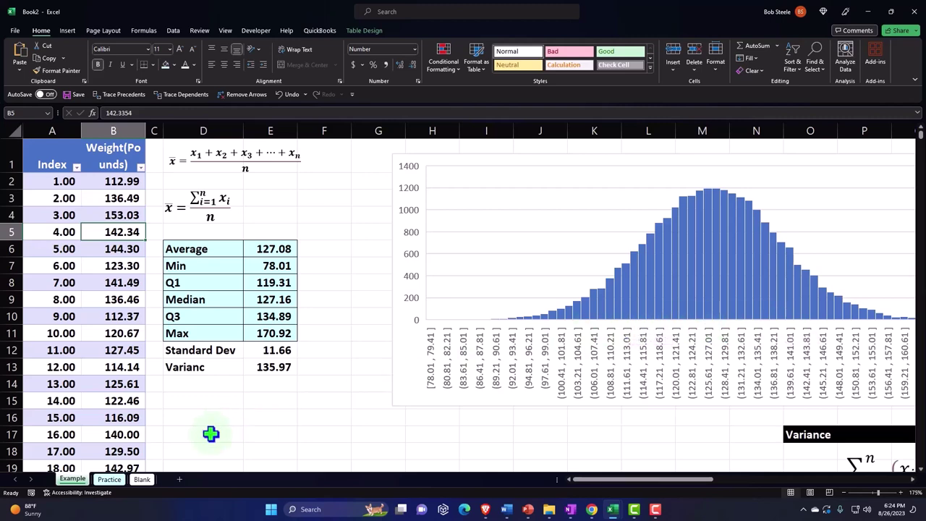
{"action": "scroll", "coordinate": [210, 434], "scroll_direction": "down", "scroll_amount": 20}
{"action": "scroll", "coordinate": [212, 419], "scroll_direction": "down", "scroll_amount": 6}
{"action": "left_click_drag", "start_coordinate": [921, 136], "coordinate": [847, 482]}
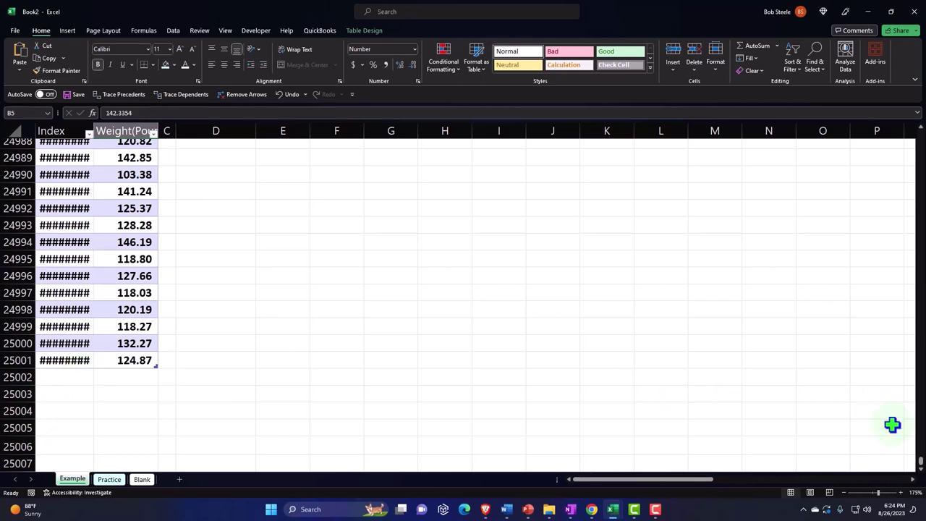
{"action": "left_click_drag", "start_coordinate": [922, 467], "coordinate": [910, 124]}
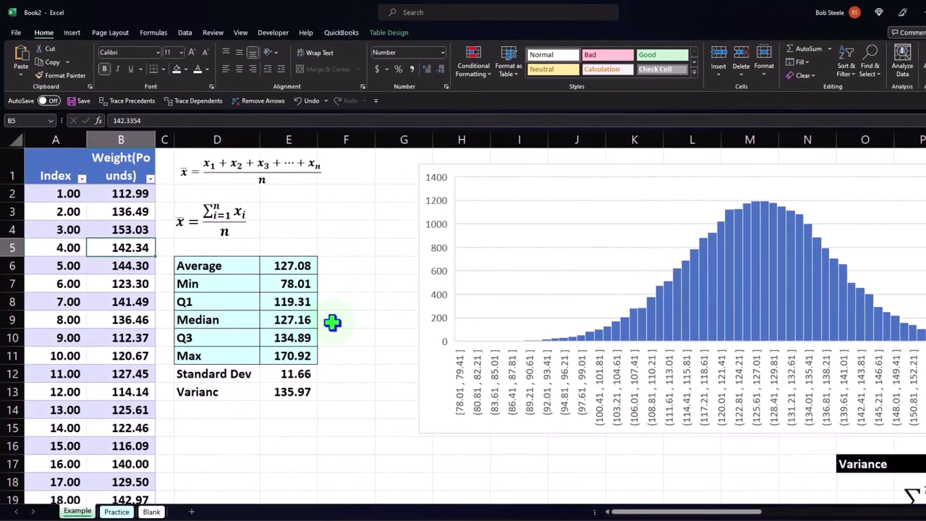
Inspect the Example sheet's mean-difference table and the second weight set's histogram, standard deviation and variance formulas in AB2 and AB3
{"action": "left_click_drag", "start_coordinate": [641, 513], "coordinate": [809, 516]}
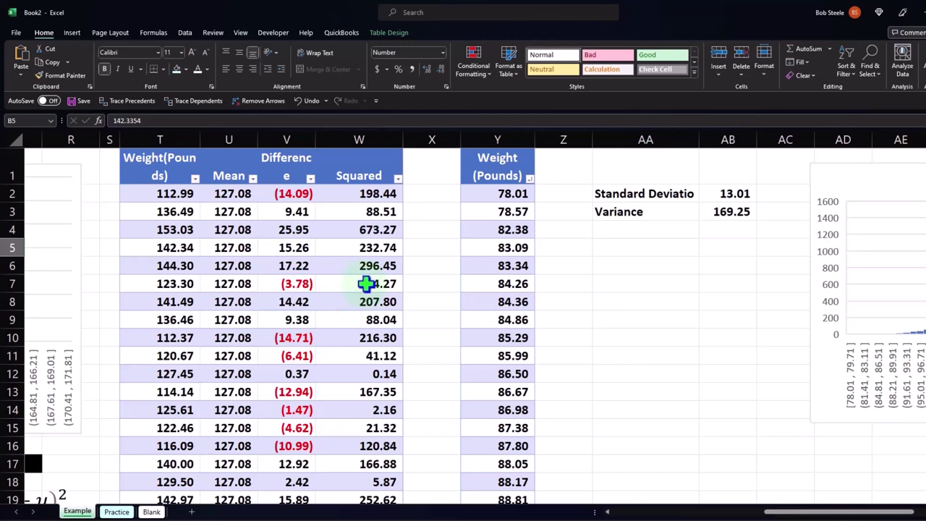
{"action": "left_click", "coordinate": [532, 302]}
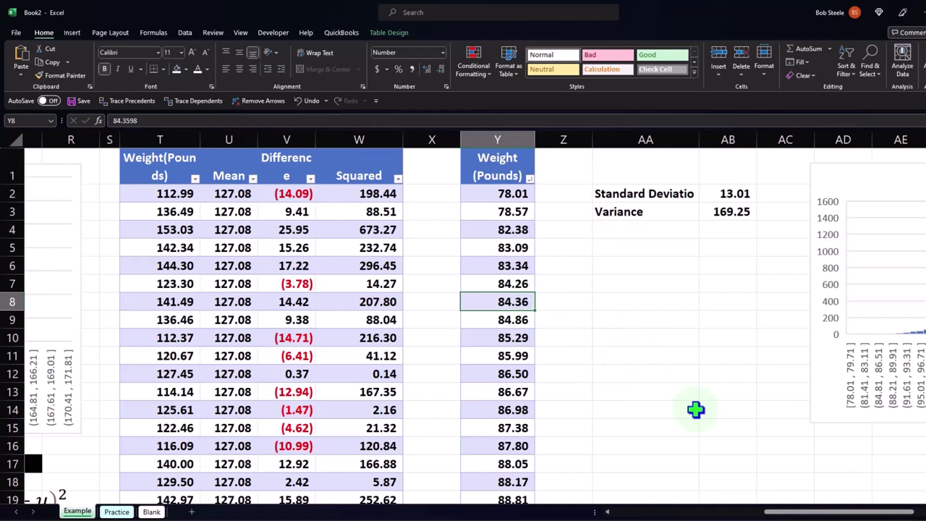
{"action": "left_click_drag", "start_coordinate": [788, 516], "coordinate": [794, 516]}
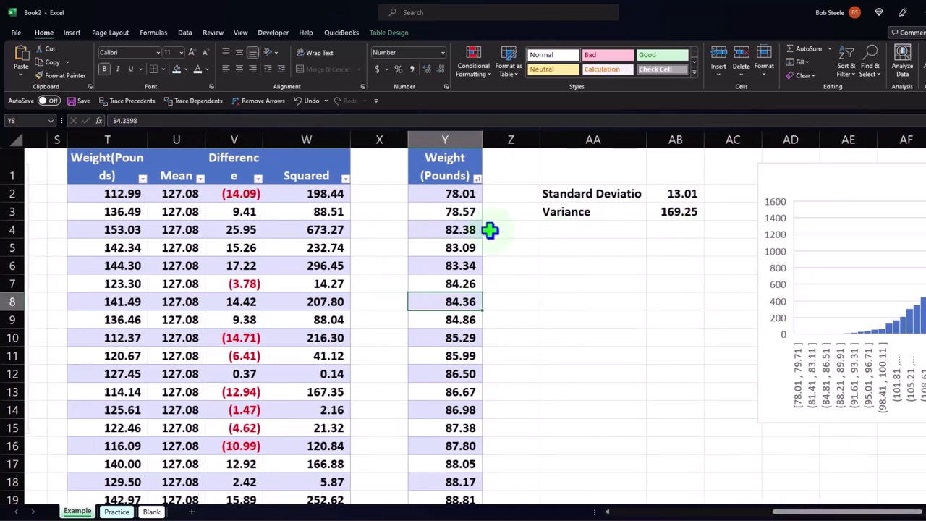
{"action": "mouse_move", "coordinate": [813, 512]}
{"action": "left_mouse_down"}
{"action": "mouse_move", "coordinate": [843, 520]}
{"action": "mouse_move", "coordinate": [833, 508]}
{"action": "left_mouse_up"}
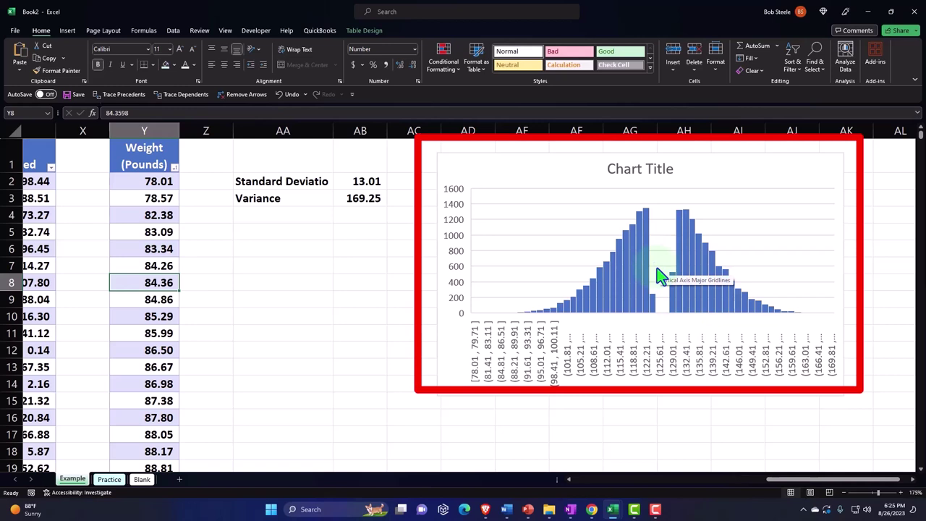
{"action": "left_click", "coordinate": [368, 182]}
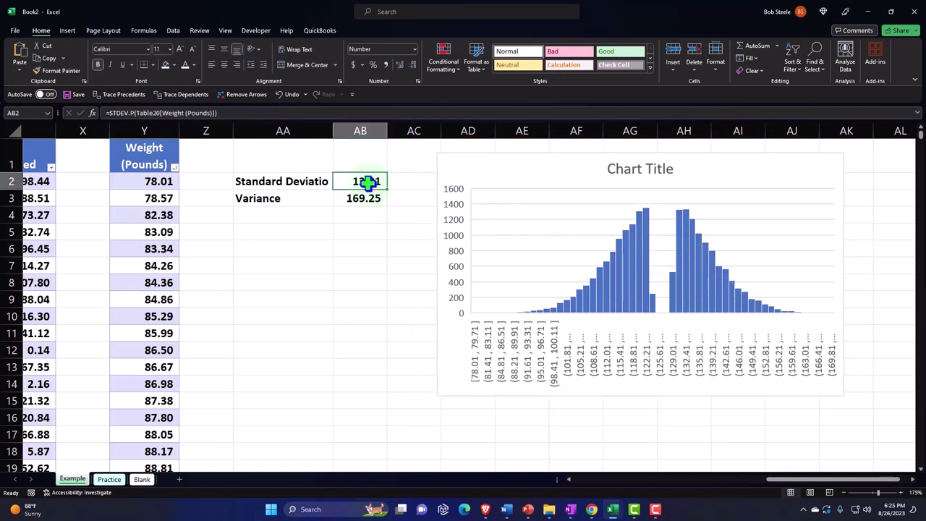
{"action": "left_click", "coordinate": [363, 200]}
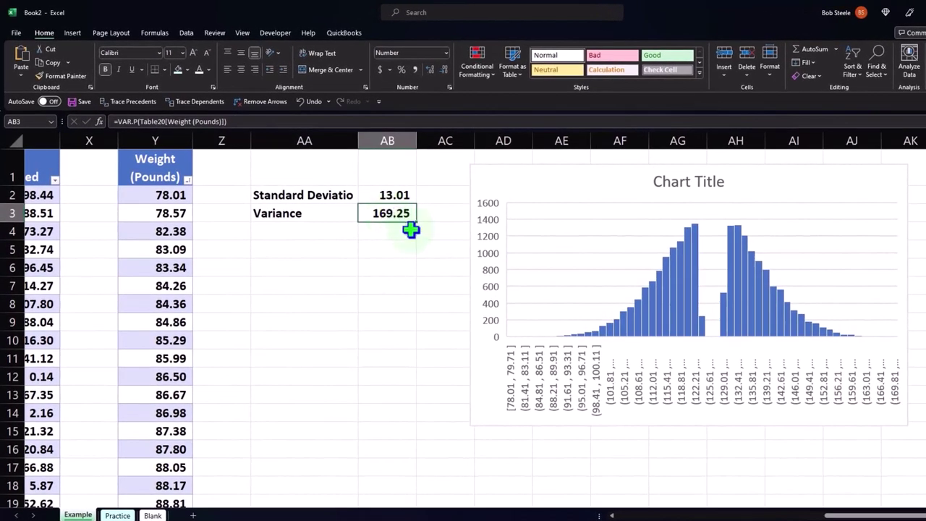
{"action": "left_click_drag", "start_coordinate": [869, 515], "coordinate": [655, 516]}
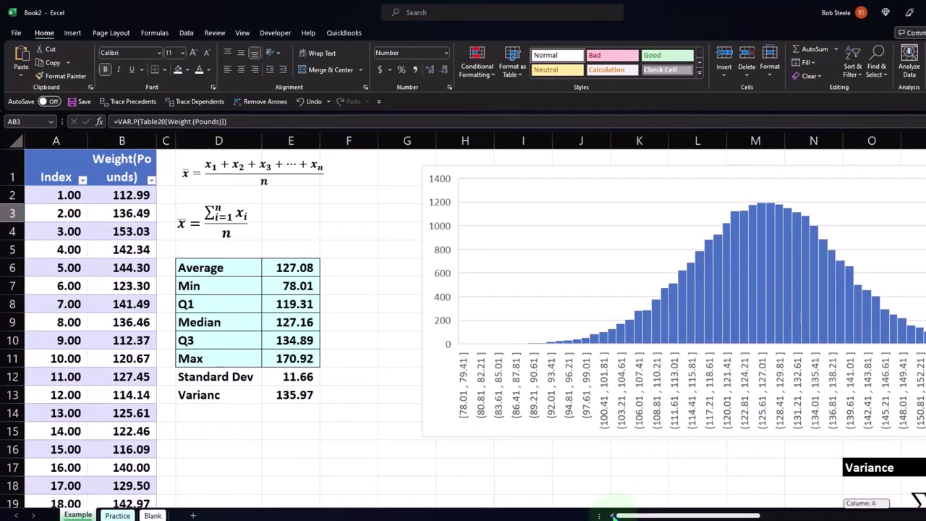
{"action": "left_click", "coordinate": [283, 430]}
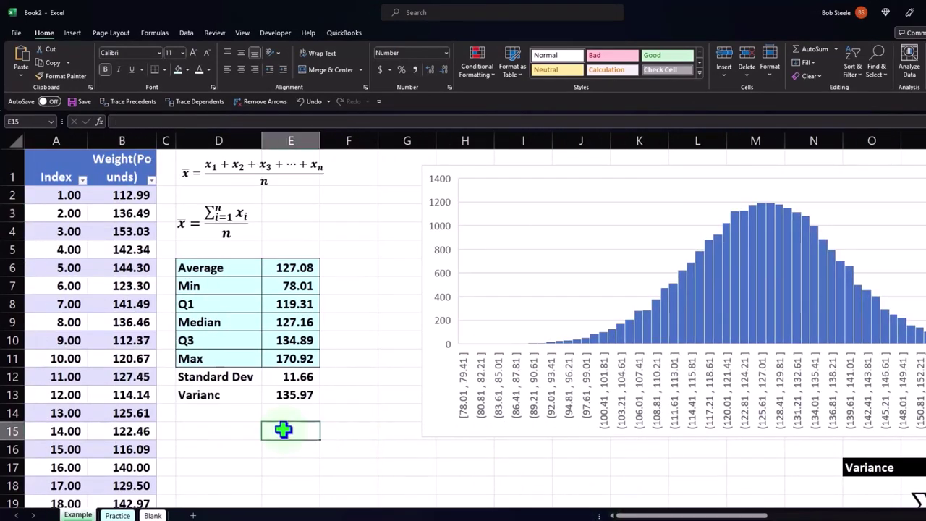
Delete the Kaggle datasets picture from the Blank sheet
{"action": "left_click", "coordinate": [151, 515]}
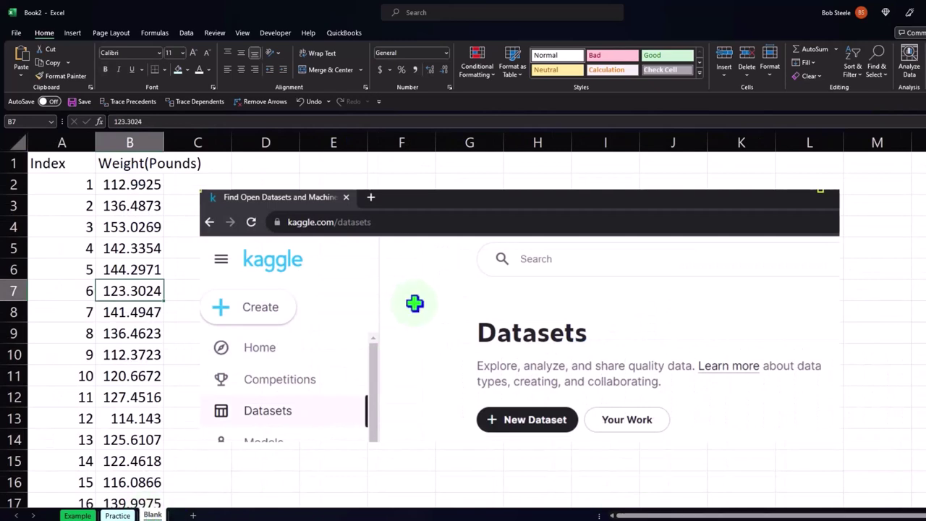
{"action": "left_click", "coordinate": [420, 267]}
{"action": "key", "text": "Delete"}
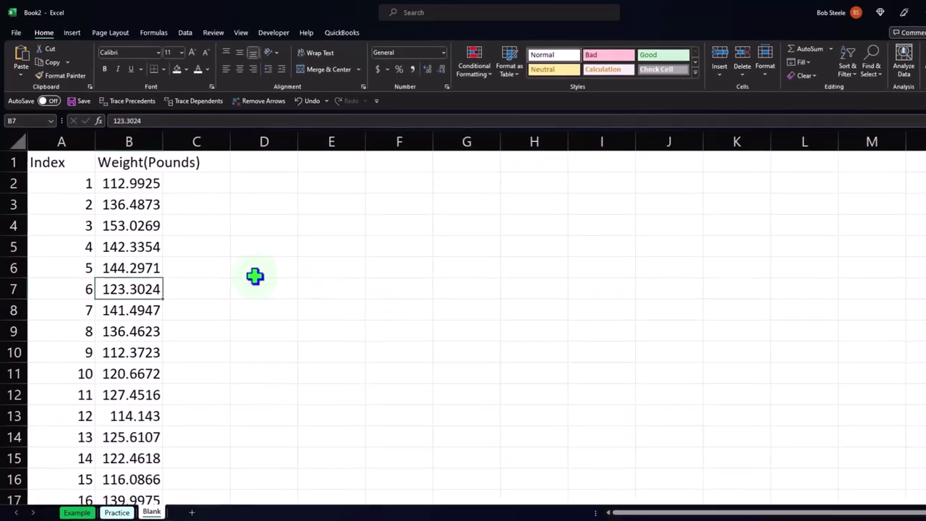
Format the whole Blank sheet as Currency with two decimals, no symbol, and negative numbers in red parentheses
{"action": "left_click", "coordinate": [16, 137]}
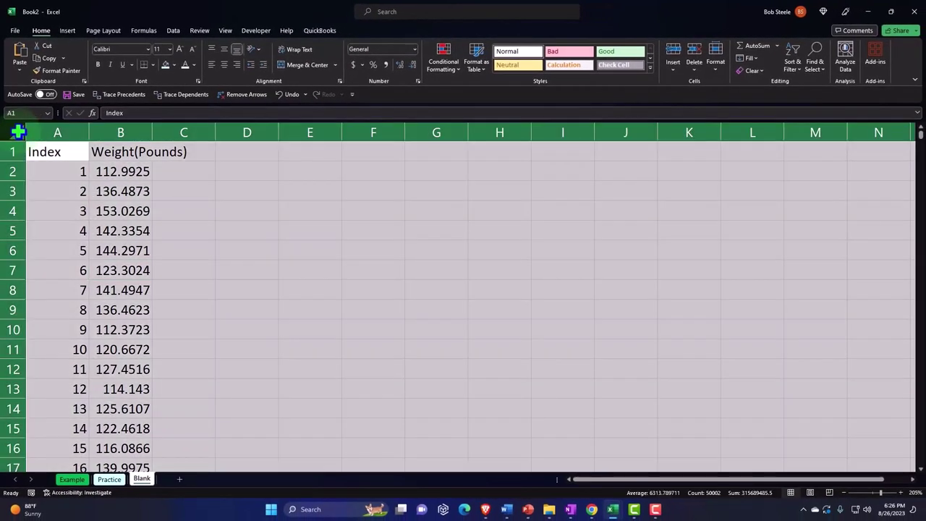
{"action": "right_click", "coordinate": [286, 180]}
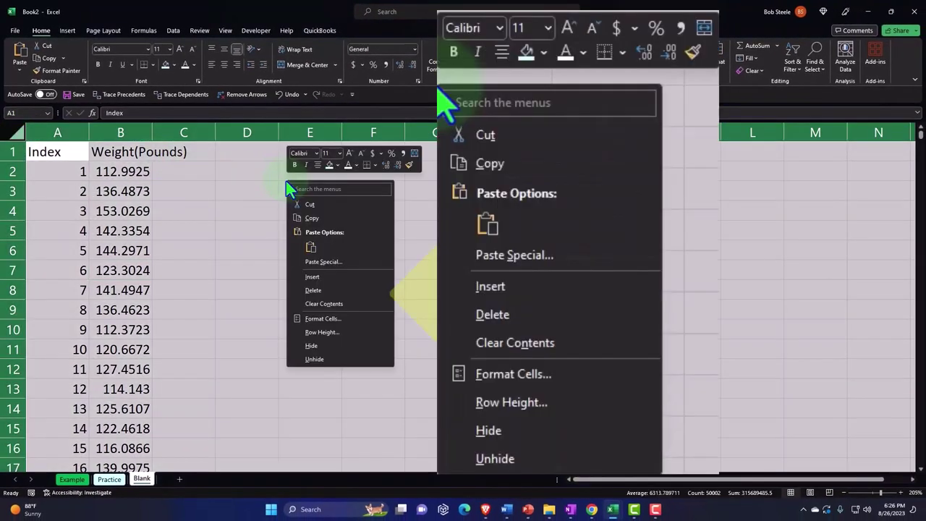
{"action": "left_click", "coordinate": [337, 320]}
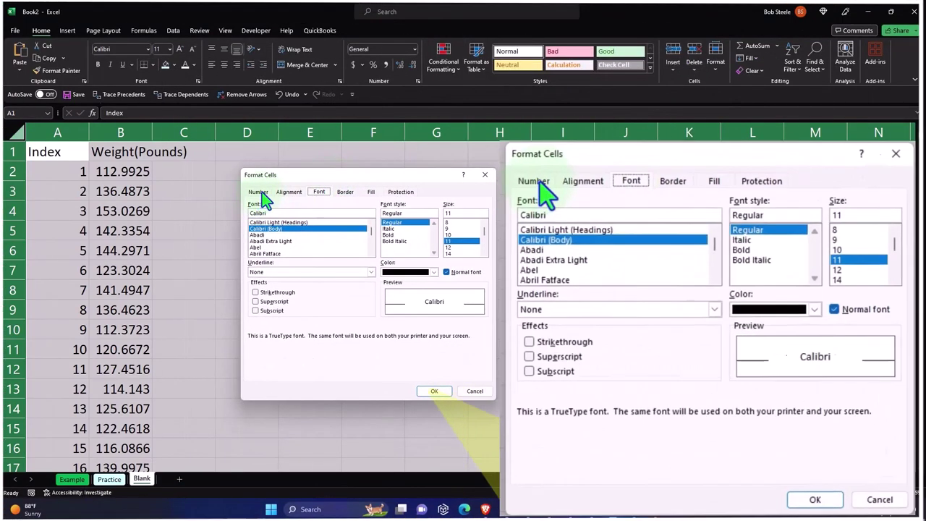
{"action": "left_click", "coordinate": [256, 191]}
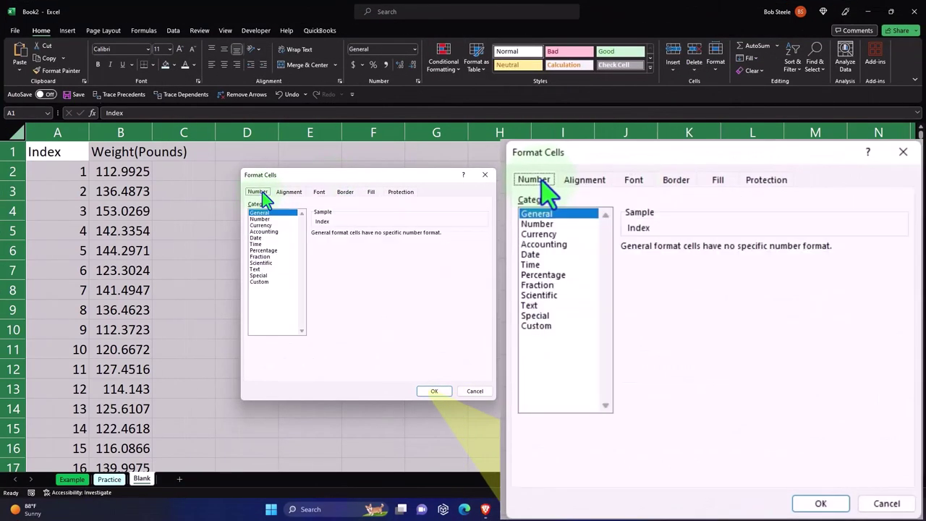
{"action": "left_click", "coordinate": [260, 225]}
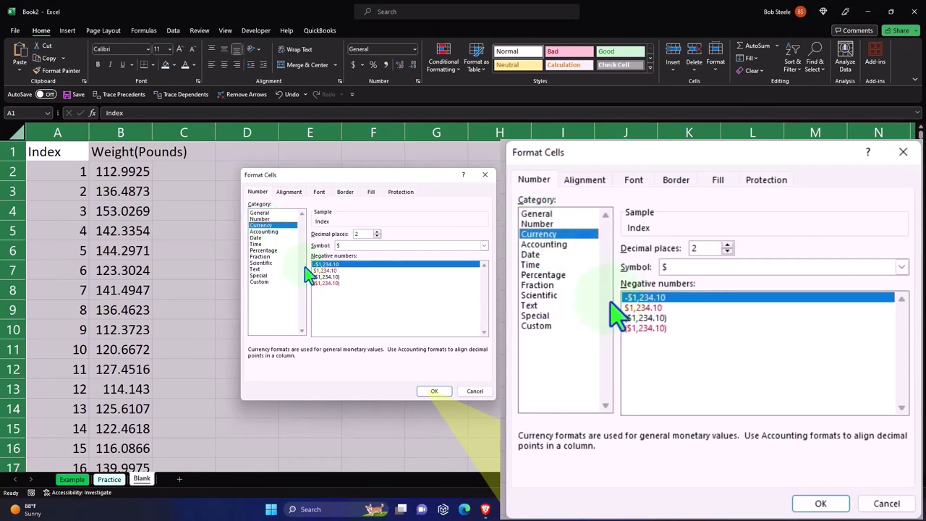
{"action": "left_click", "coordinate": [327, 283]}
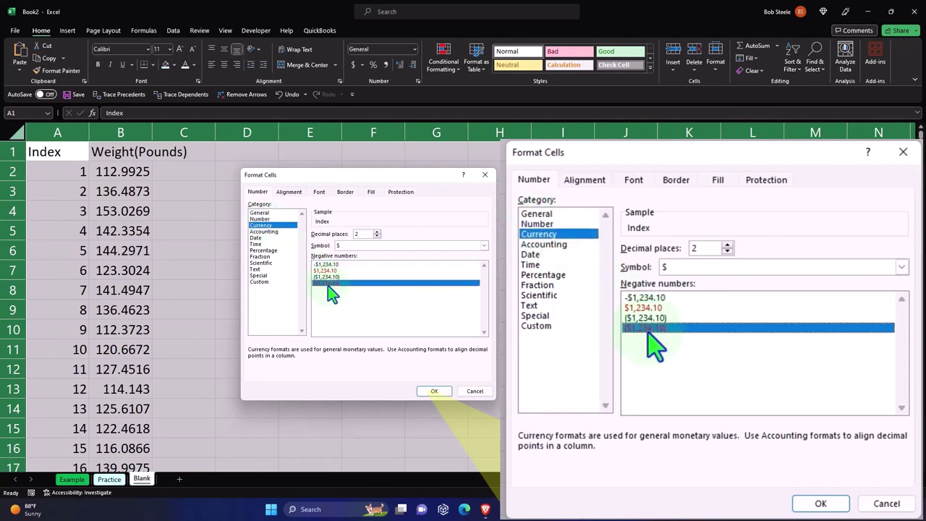
{"action": "left_click", "coordinate": [407, 247]}
{"action": "left_click", "coordinate": [407, 254]}
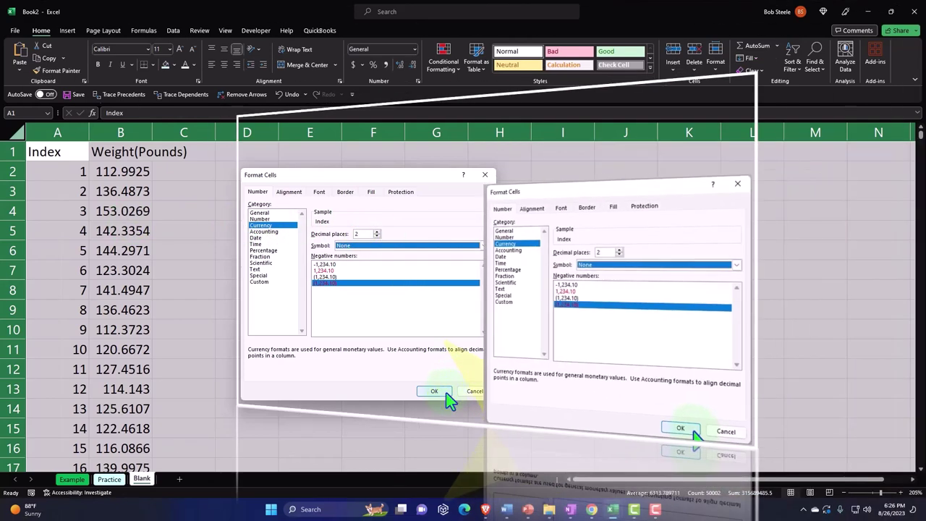
{"action": "left_click", "coordinate": [439, 391]}
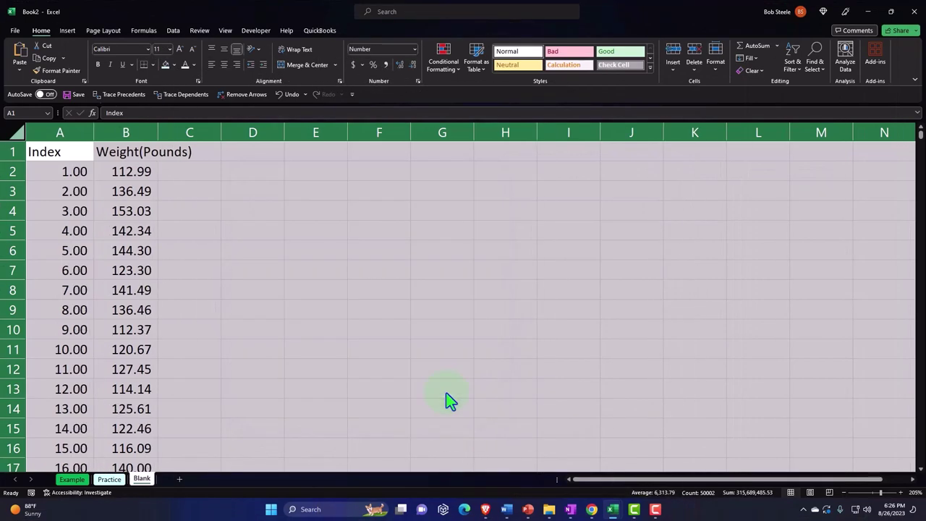
Reduce the Index values in column A to zero decimal places
{"action": "left_click", "coordinate": [58, 226]}
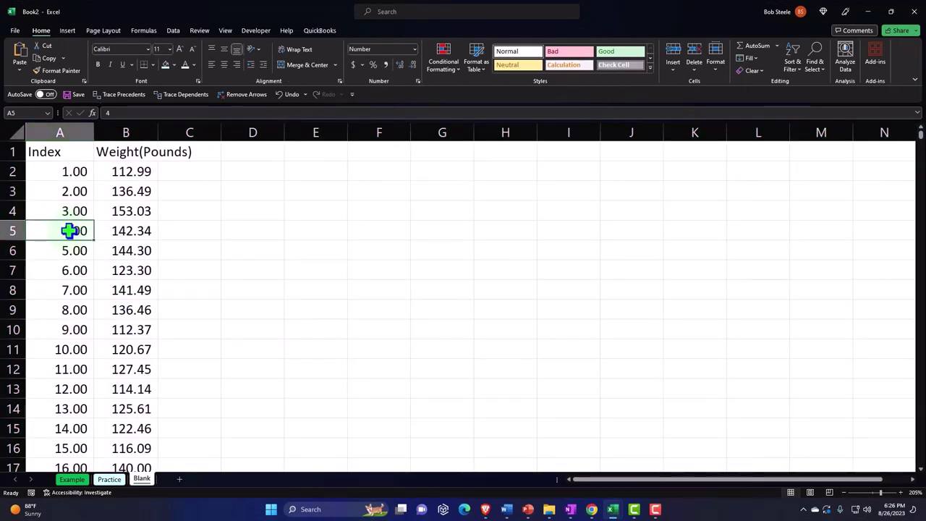
{"action": "left_click", "coordinate": [78, 131]}
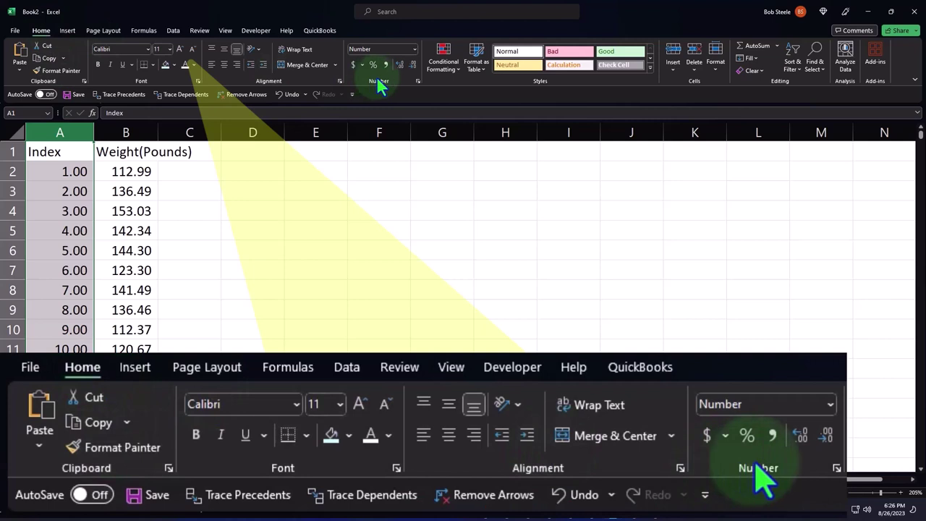
{"action": "left_click", "coordinate": [399, 64]}
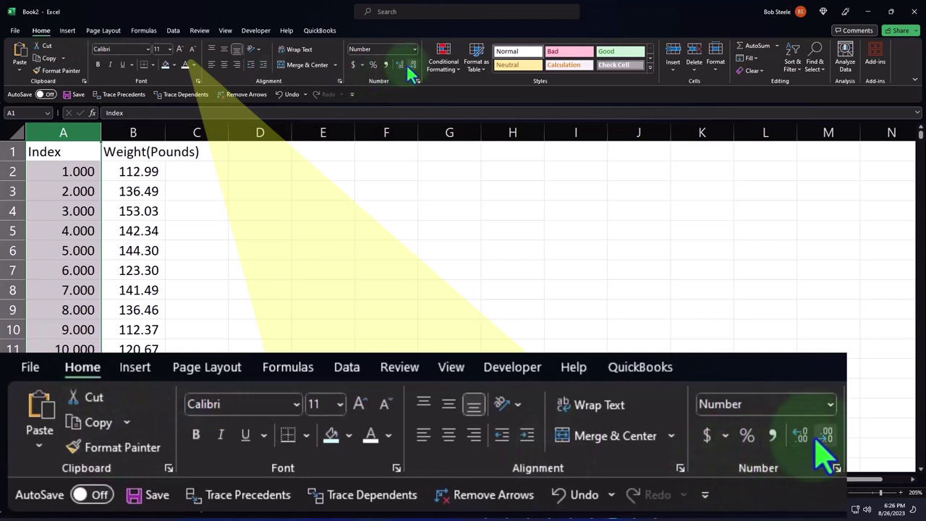
{"action": "left_click", "coordinate": [412, 65]}
{"action": "left_click", "coordinate": [412, 65]}
{"action": "left_click", "coordinate": [412, 65]}
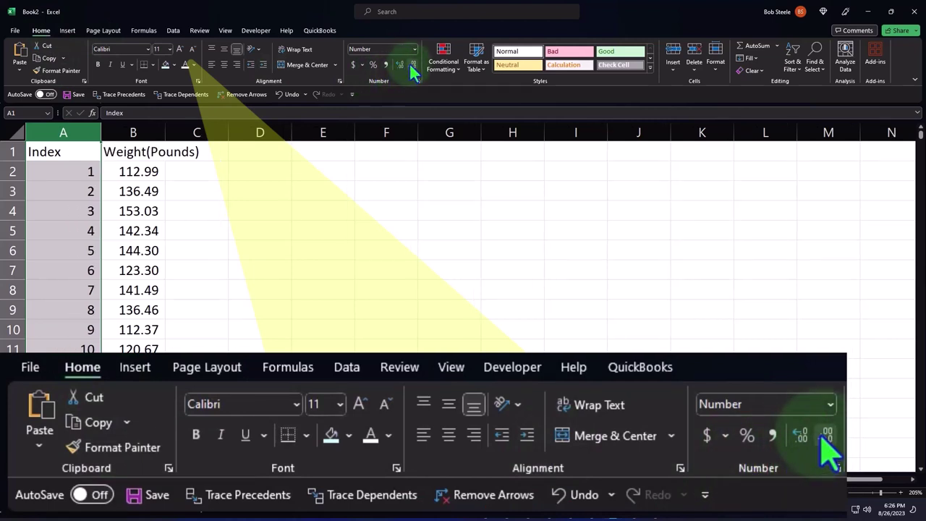
{"action": "left_click", "coordinate": [377, 255]}
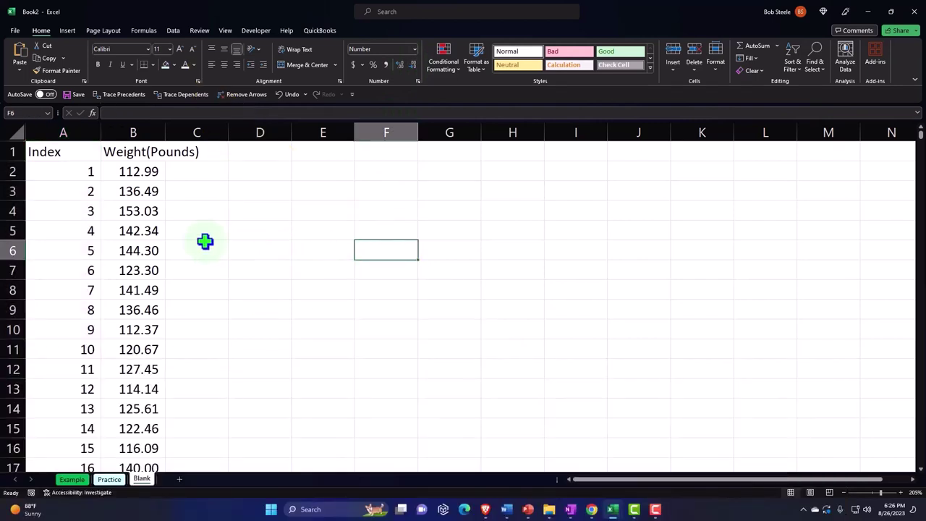
Convert the Index and Weight data in A1:B25001 into a table with headers
{"action": "left_click", "coordinate": [147, 233]}
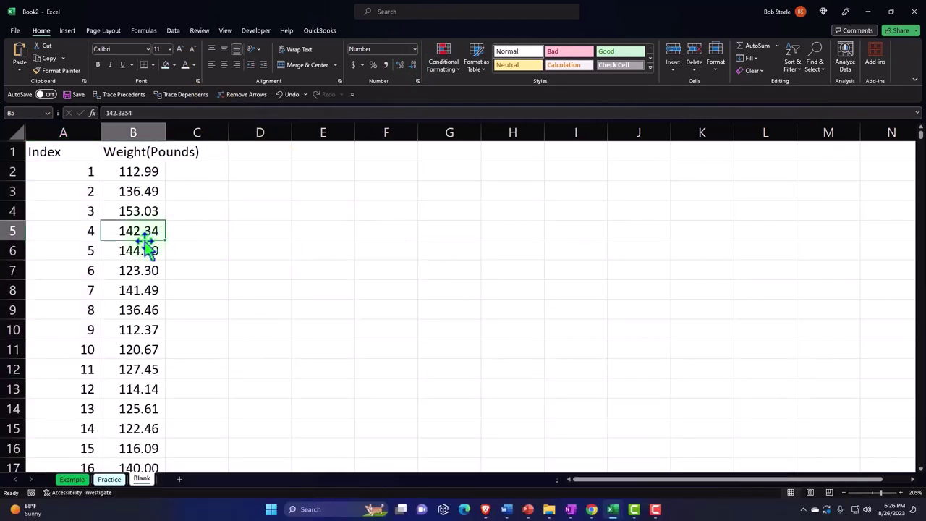
{"action": "left_click", "coordinate": [70, 32]}
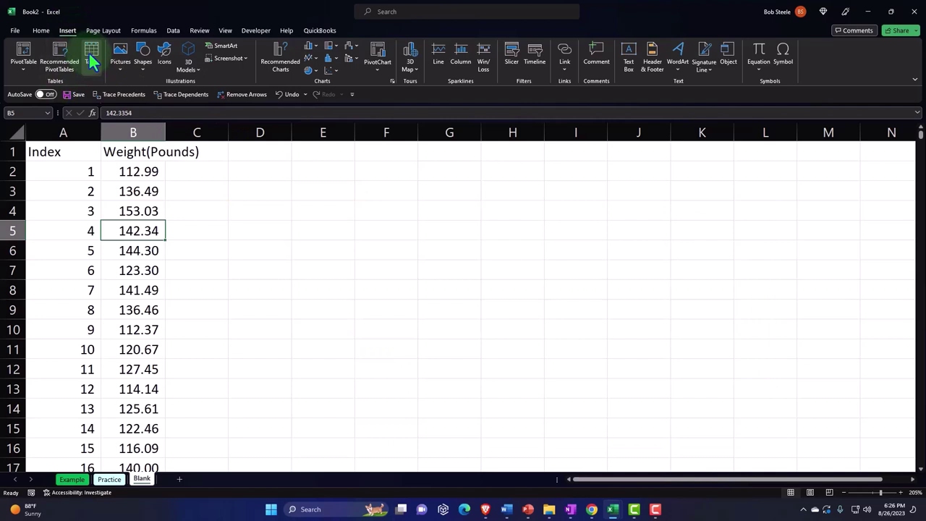
{"action": "left_click", "coordinate": [89, 54]}
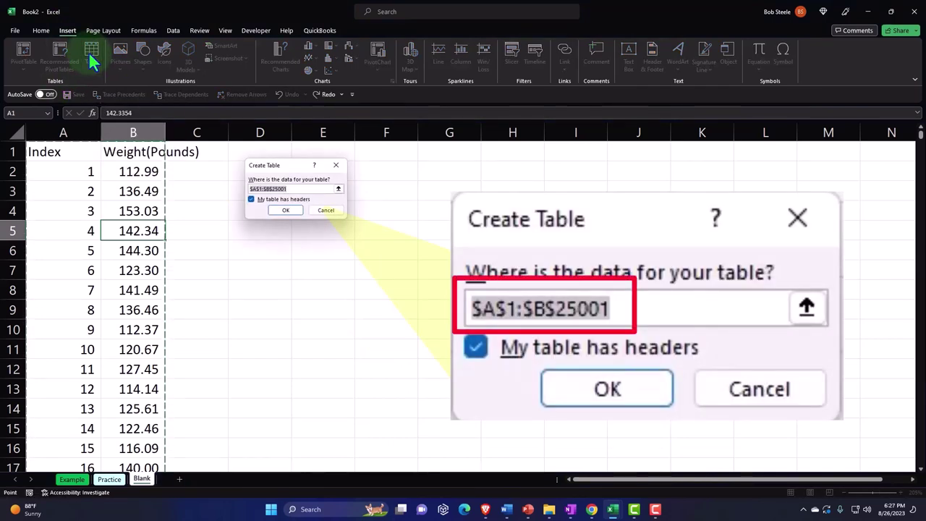
{"action": "left_click", "coordinate": [275, 210]}
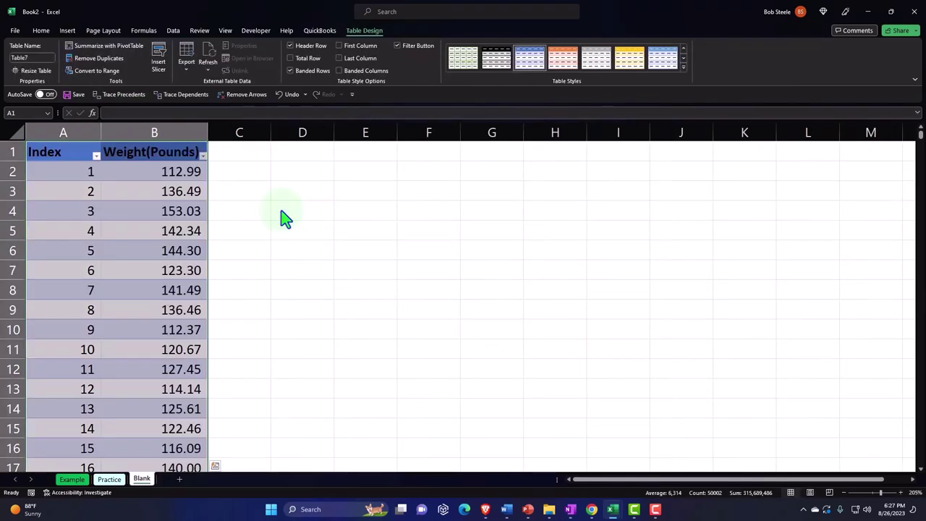
{"action": "left_click", "coordinate": [285, 217]}
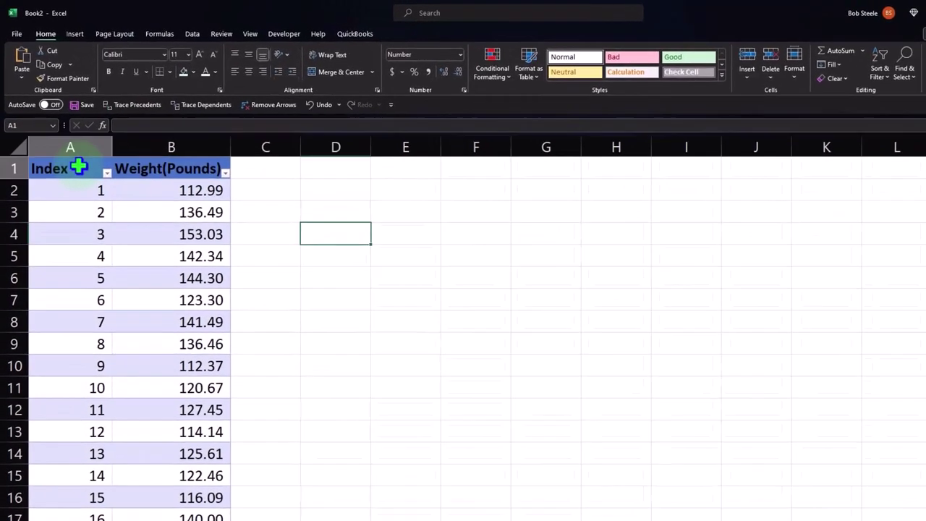
Format the table headers in A1:B1 with white font, wrapped text and centered alignment
{"action": "left_click_drag", "start_coordinate": [79, 167], "coordinate": [173, 162]}
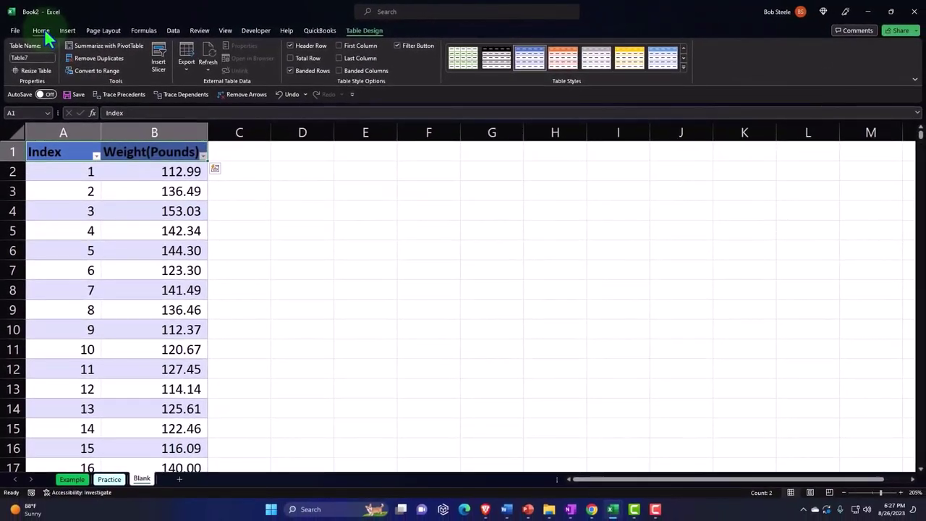
{"action": "left_click", "coordinate": [42, 31]}
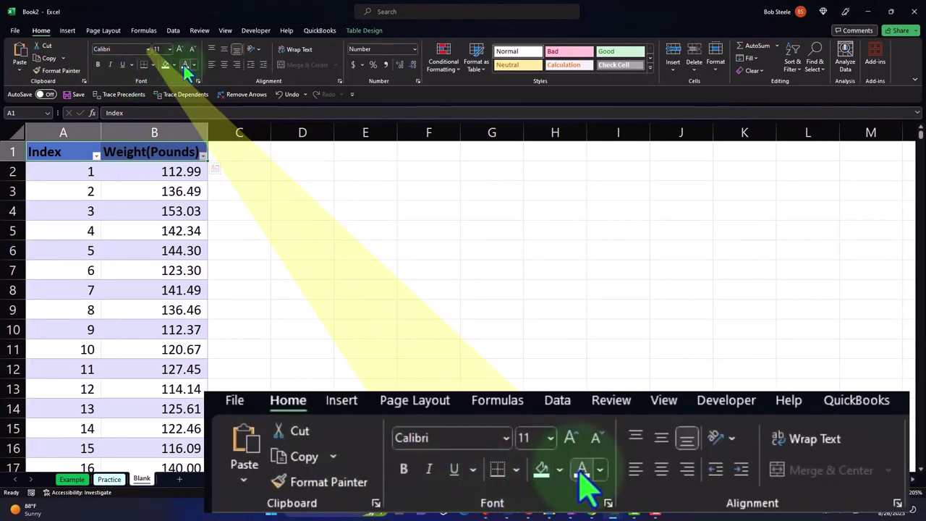
{"action": "left_click", "coordinate": [297, 53]}
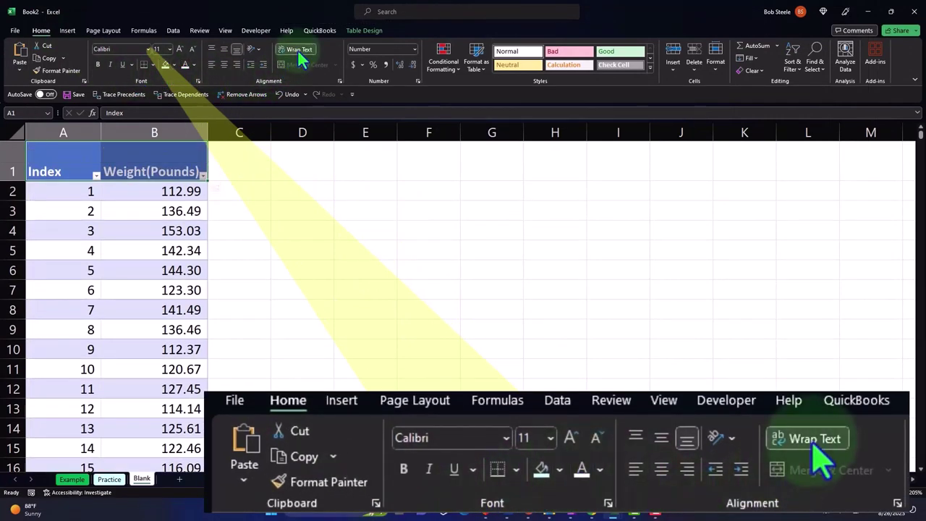
{"action": "left_click", "coordinate": [224, 65]}
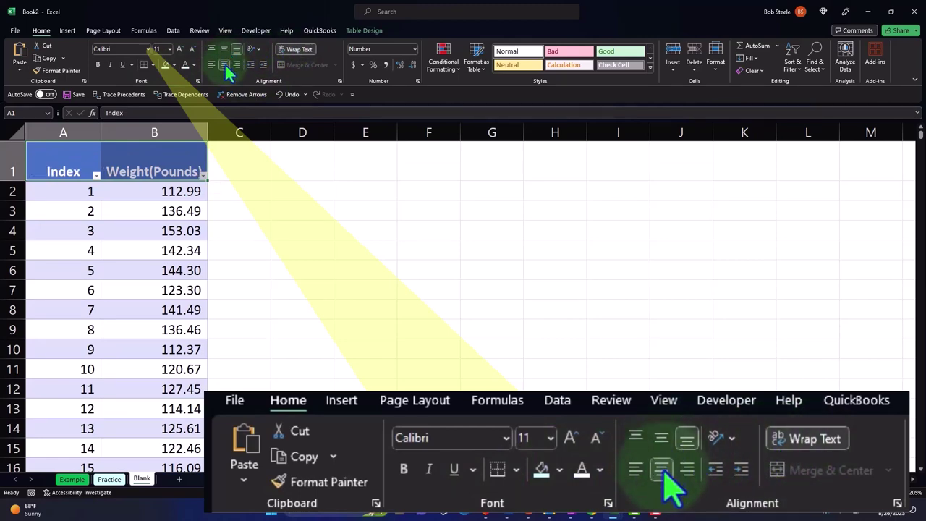
Change the header in B1 to "Weight (Pounds)" and narrow column B so the header wraps onto two lines
{"action": "double_click", "coordinate": [154, 170]}
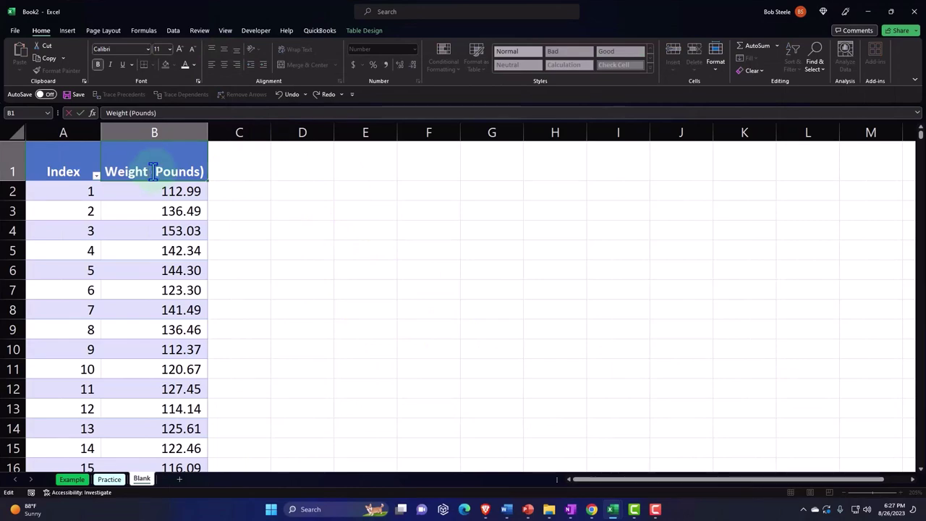
{"action": "key", "text": "Return"}
{"action": "left_click_drag", "start_coordinate": [207, 132], "coordinate": [169, 133]}
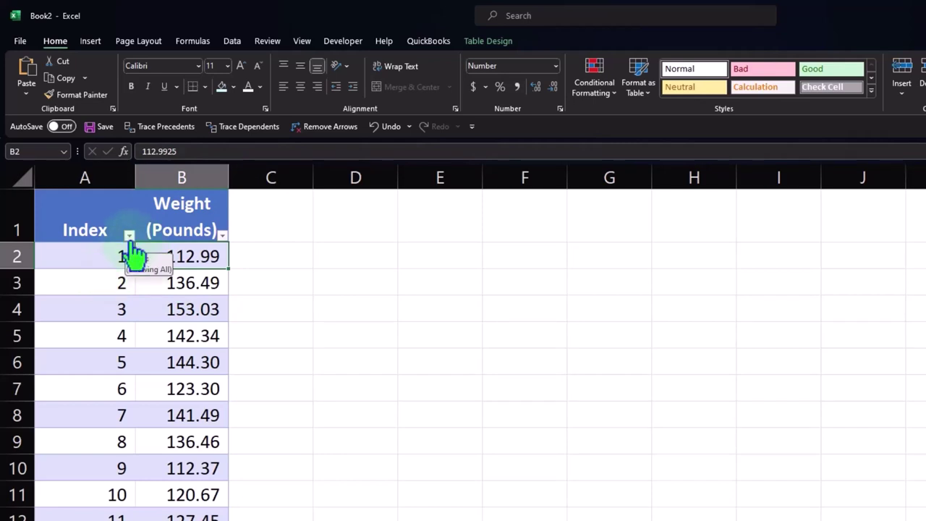
Sort the table by Weight (Pounds) from smallest to largest, and re-sort it from largest to smallest
{"action": "left_click", "coordinate": [222, 235]}
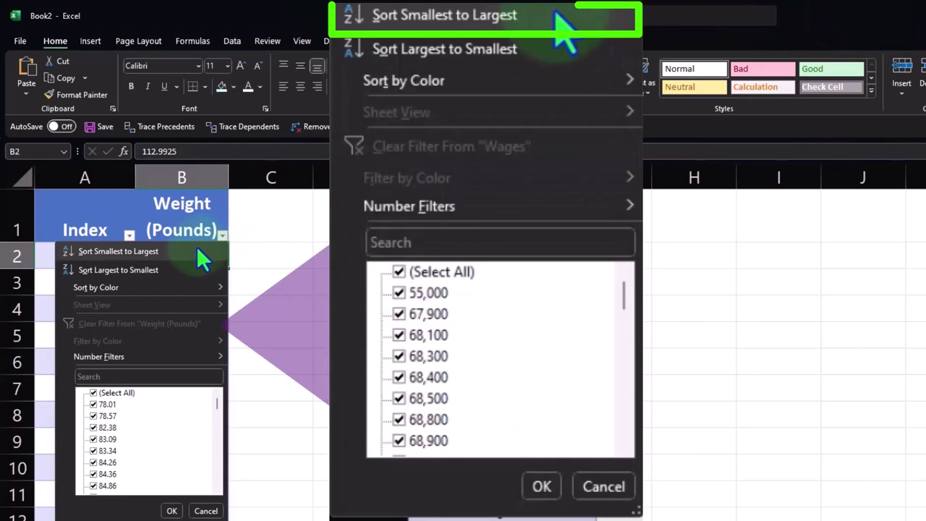
{"action": "left_click", "coordinate": [199, 251]}
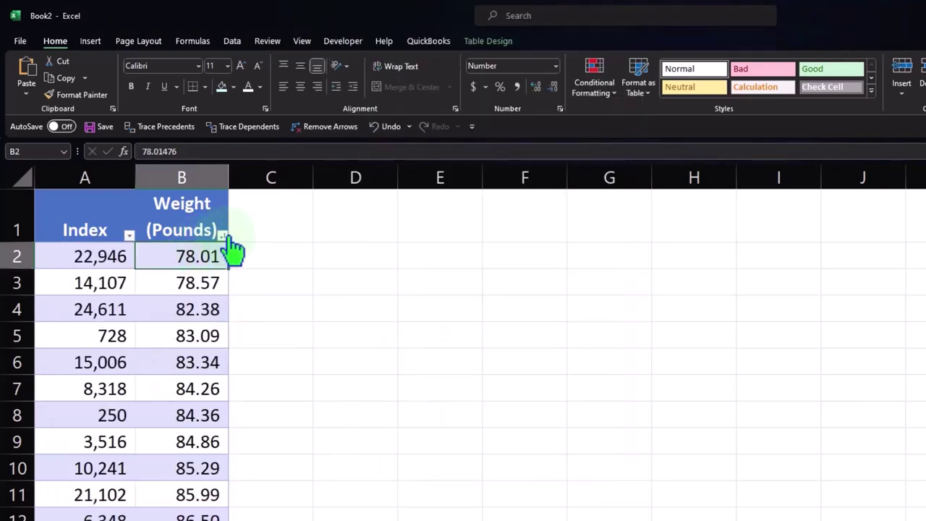
{"action": "left_click", "coordinate": [224, 236]}
{"action": "left_click", "coordinate": [190, 270]}
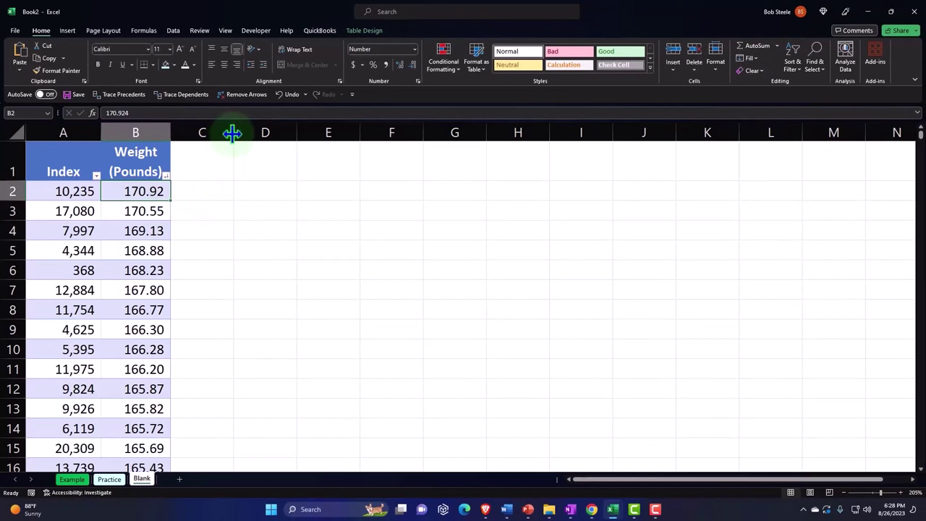
Narrow column C to a thin spacer and widen column D for row labels
{"action": "left_click_drag", "start_coordinate": [233, 133], "coordinate": [185, 139]}
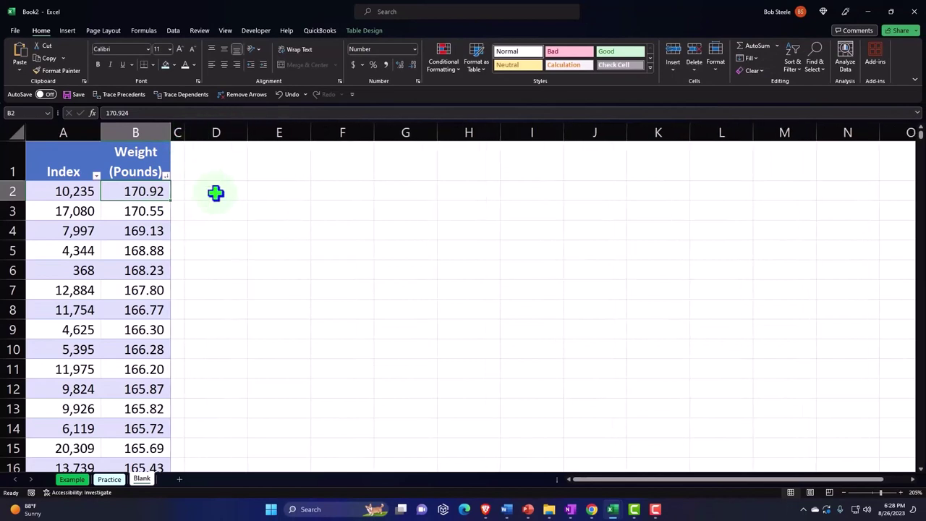
{"action": "left_click_drag", "start_coordinate": [247, 132], "coordinate": [302, 135]}
Enter the labels "Mean - Average", "Min" and "Q1" in cells D2:D4
{"action": "left_click", "coordinate": [254, 196]}
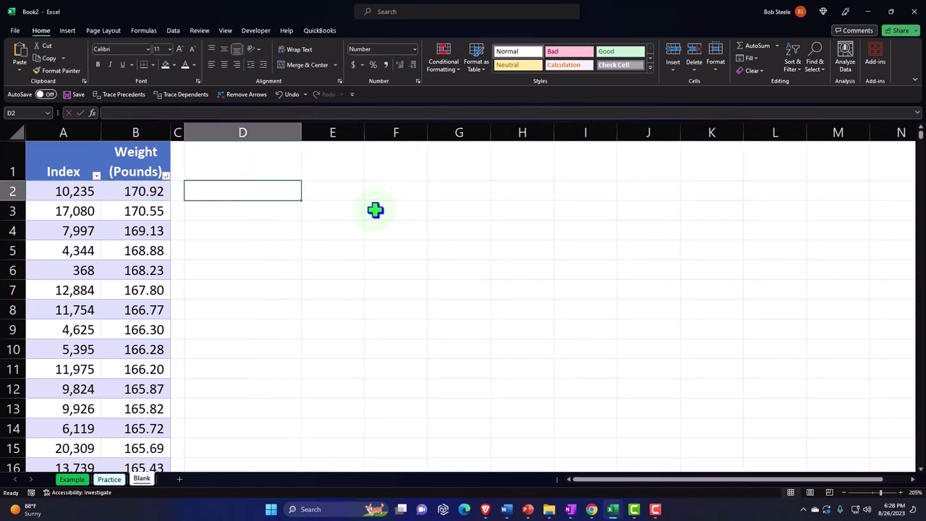
{"action": "type", "text": "Mean - A"}
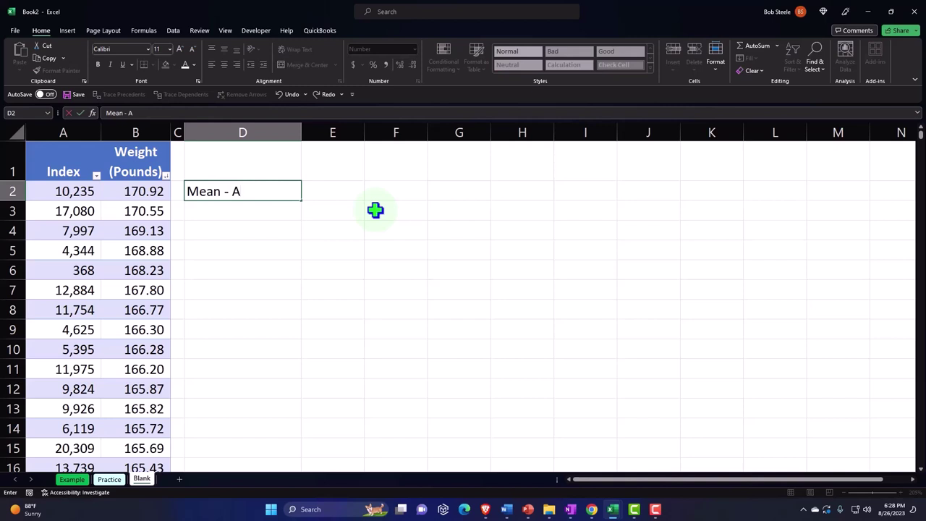
{"action": "type", "text": "verage"}
{"action": "key", "text": "Return"}
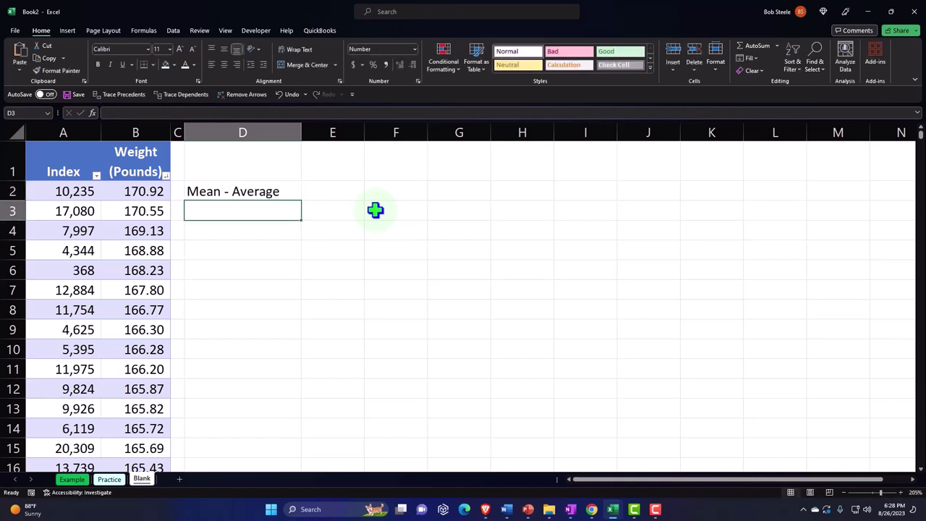
{"action": "type", "text": "Min"}
{"action": "key", "text": "Return"}
{"action": "type", "text": "Q1"}
{"action": "key", "text": "Return"}
Add the labels "Median", "Q2" and "Max" in cells D5:D7
{"action": "type", "text": "Median"}
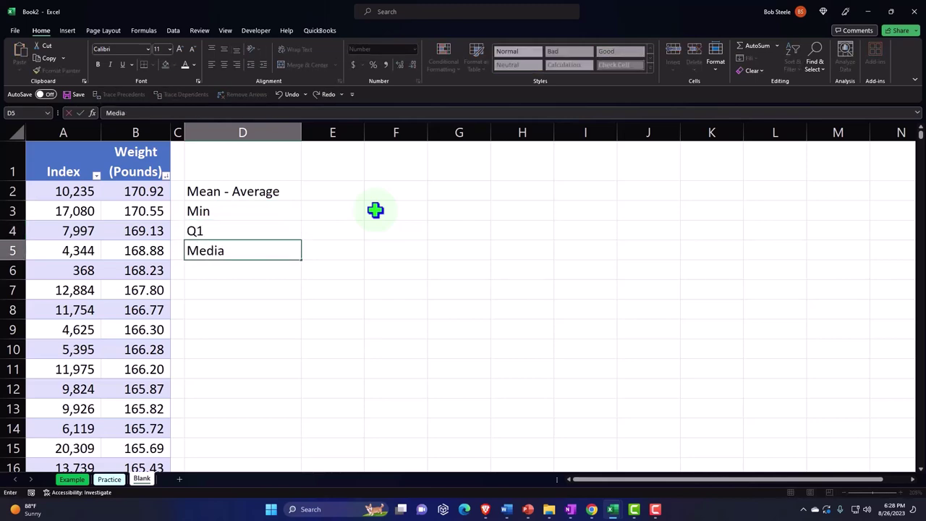
{"action": "key", "text": "Return"}
{"action": "type", "text": "Q2"}
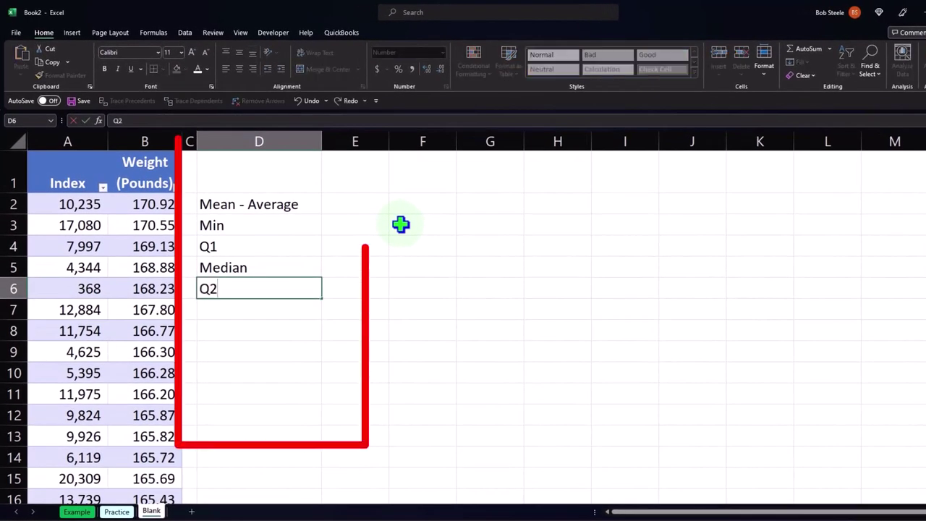
{"action": "key", "text": "Return"}
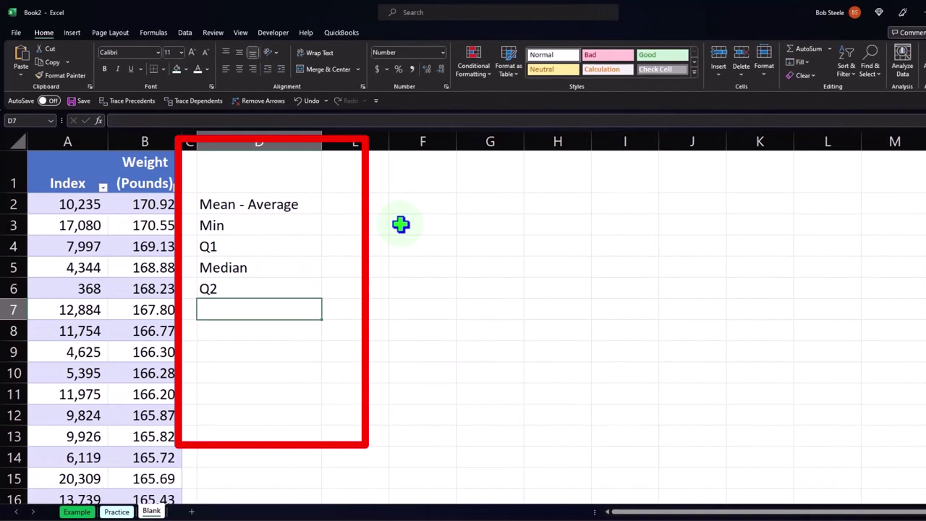
{"action": "type", "text": "Max"}
{"action": "key", "text": "Return"}
Add the population labels "Standard Deviation Pop" in D8 and "Variance Pop" in D9
{"action": "type", "text": "Standard"}
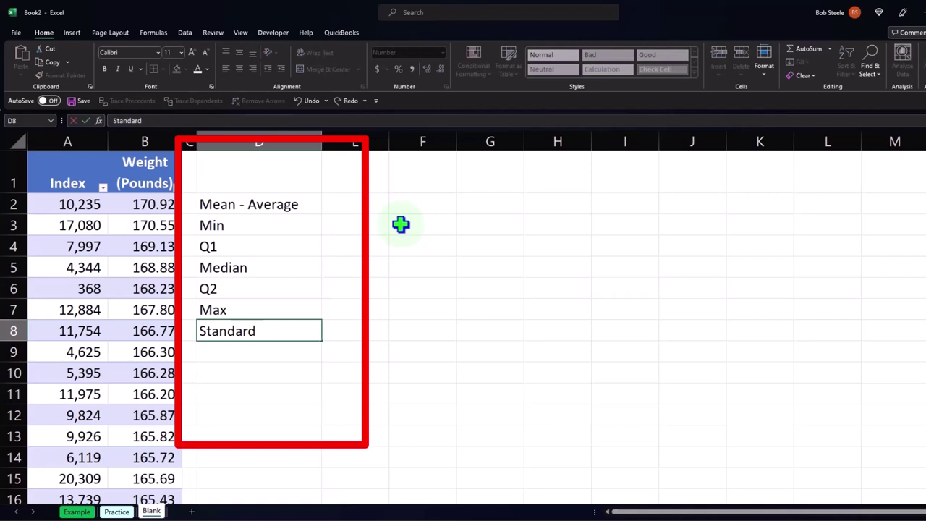
{"action": "type", "text": " Deviation Pop"}
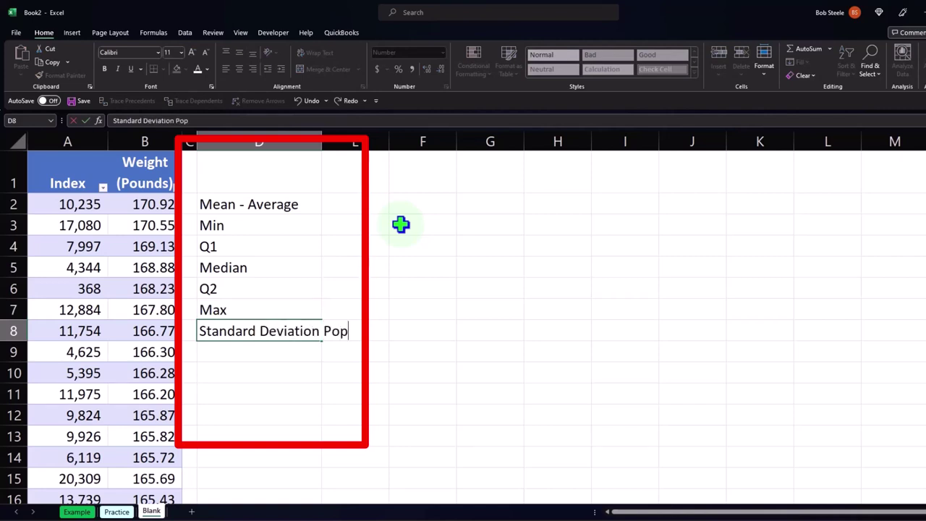
{"action": "key", "text": "Return"}
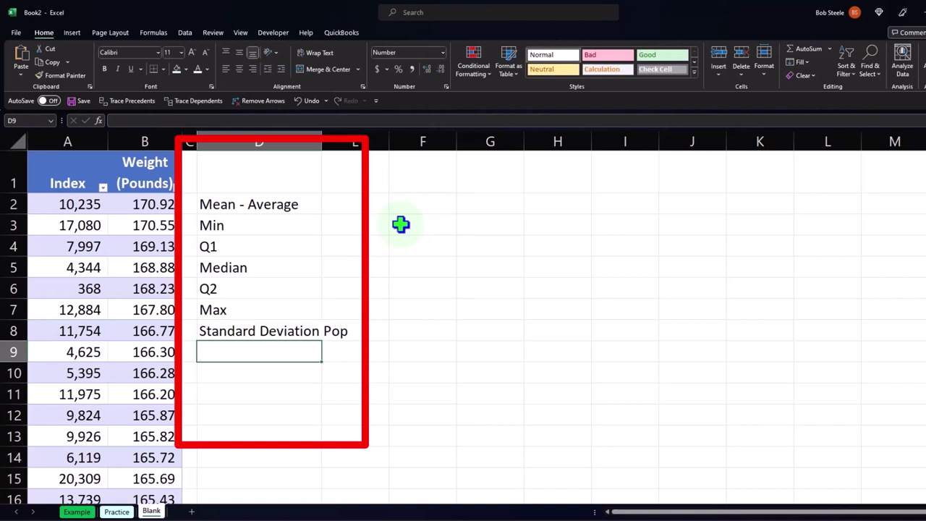
{"action": "type", "text": "Variance"}
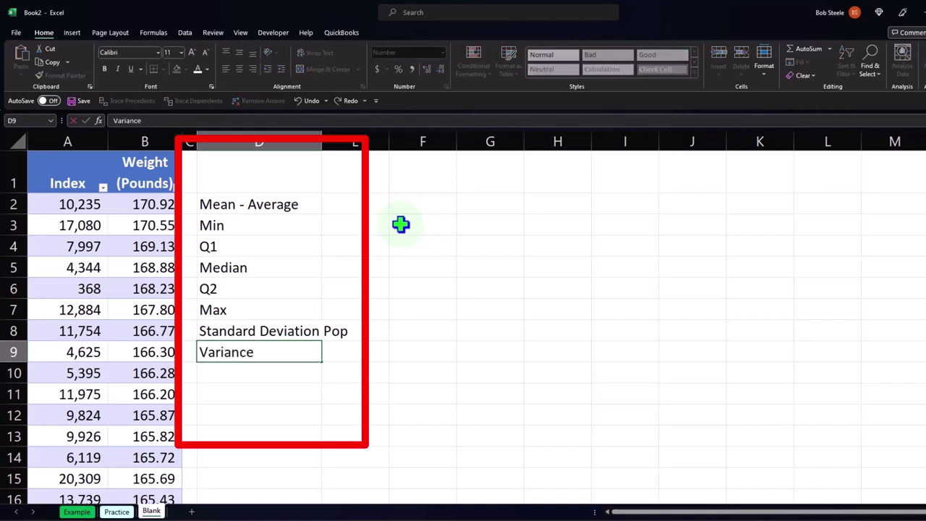
{"action": "type", "text": " Pop"}
{"action": "key", "text": "Return"}
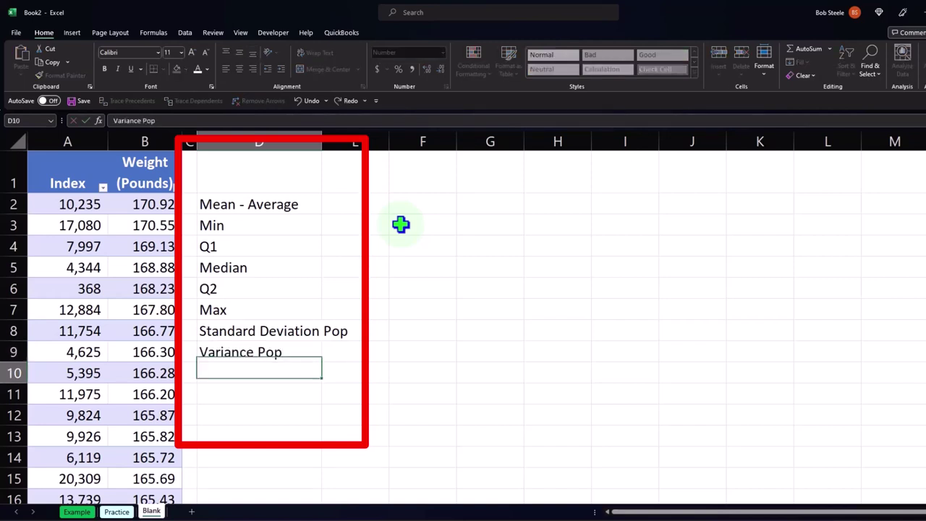
Leave row 10 blank, enter "Standard Devaition Samp" and "Varaince Samp" in D11:D12, and widen column D to fit the labels
{"action": "key", "text": "Return"}
{"action": "type", "text": "Standard Devaition Samp"}
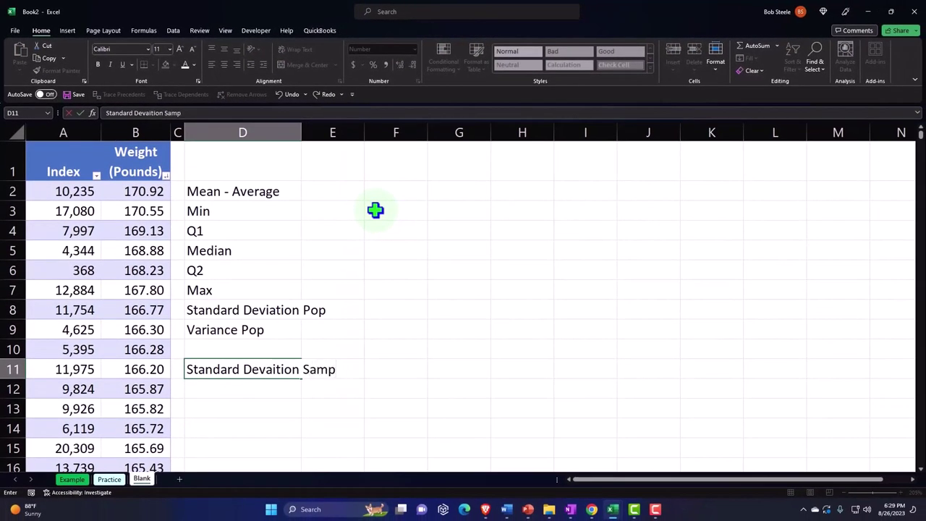
{"action": "key", "text": "Return"}
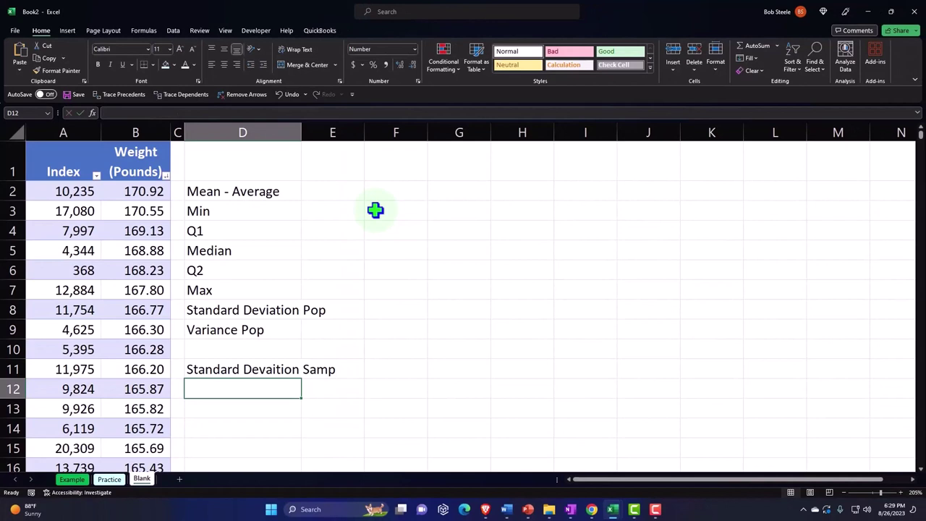
{"action": "type", "text": "Varaince Samp"}
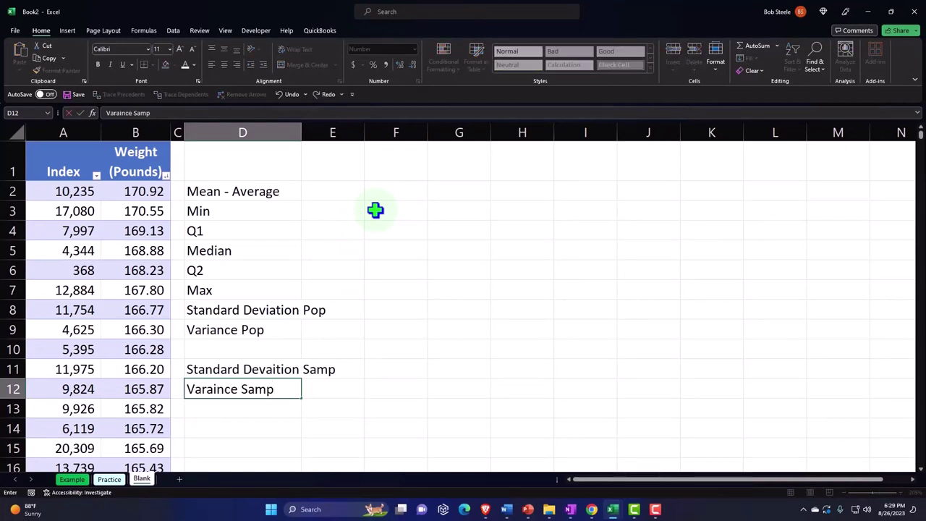
{"action": "key", "text": "Return"}
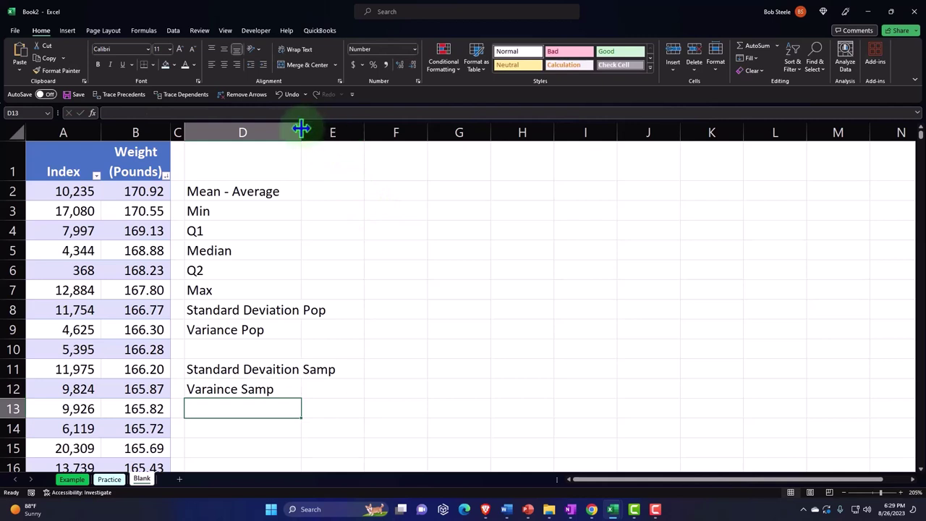
{"action": "left_click_drag", "start_coordinate": [301, 129], "coordinate": [344, 131]}
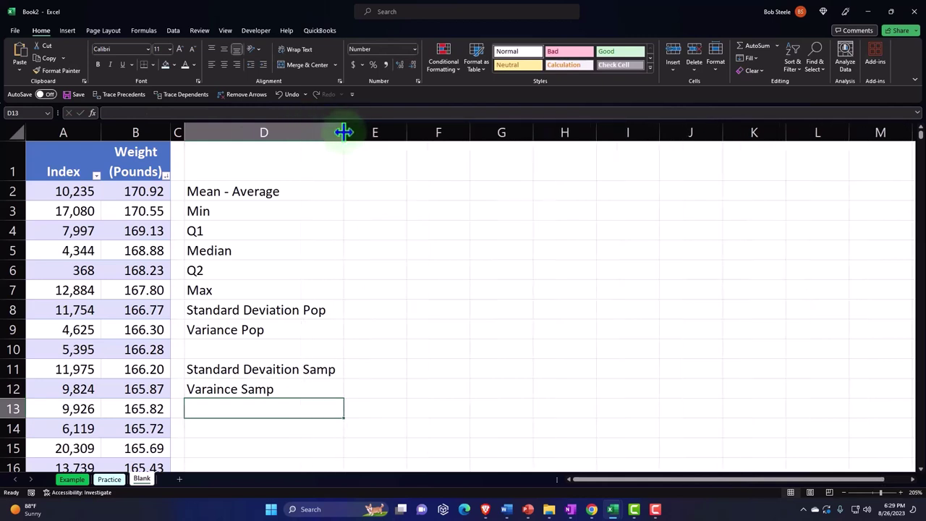
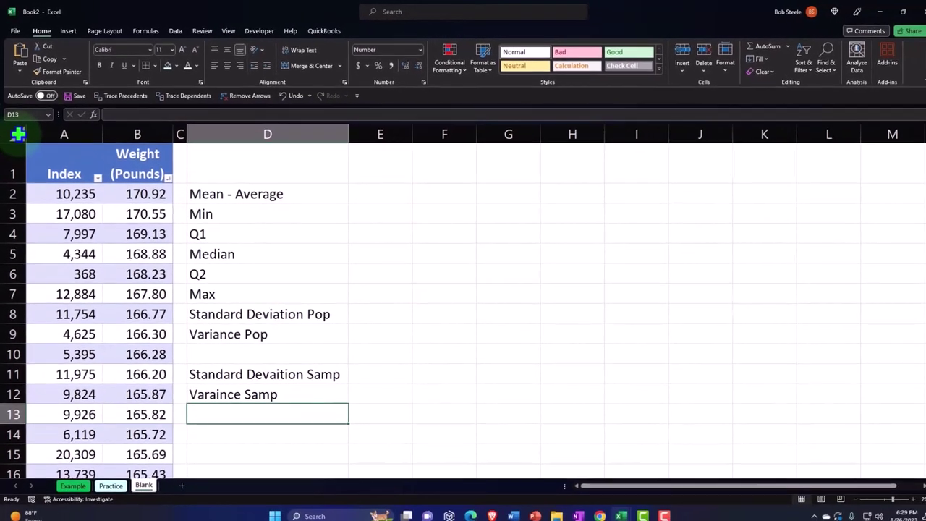
Make all cells on the Blank sheet bold
{"action": "left_click", "coordinate": [15, 156]}
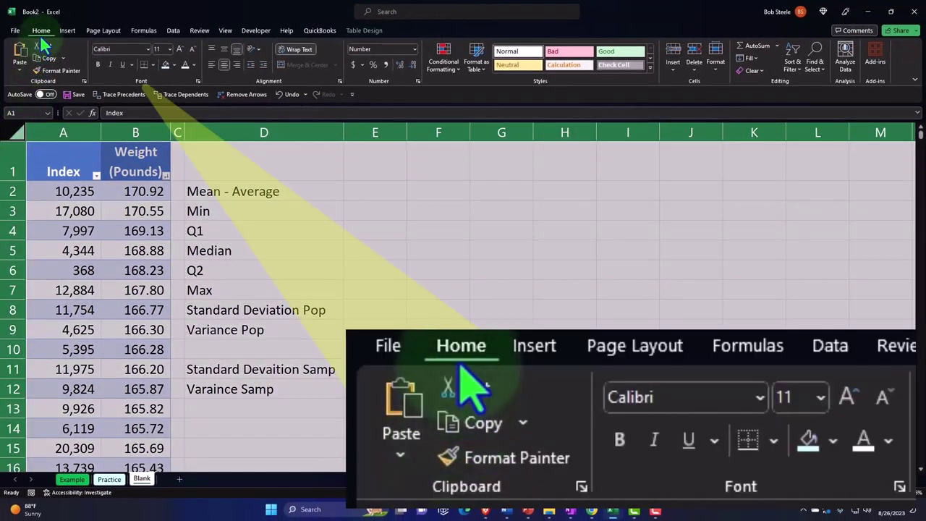
{"action": "left_click", "coordinate": [98, 65]}
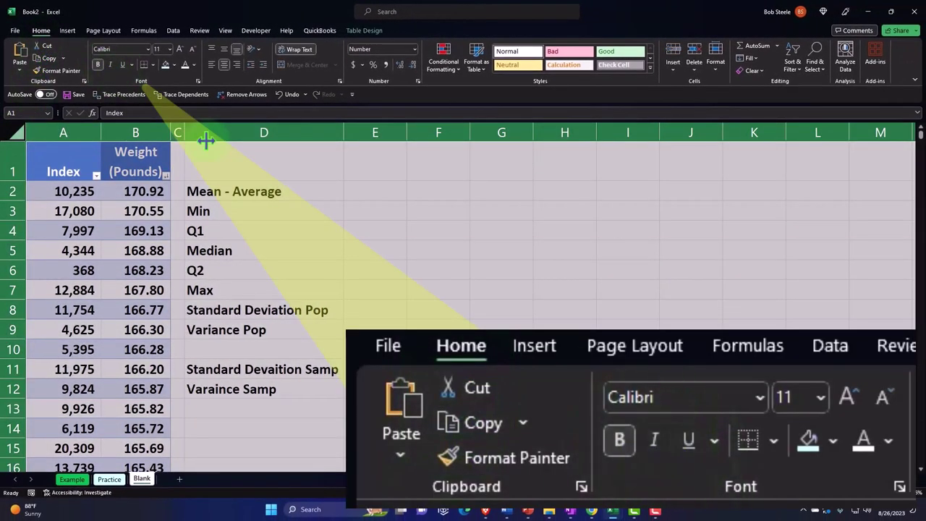
Calculate the mean weight in E2 with the AVERAGE function over the table's Weight (Pounds) column
{"action": "left_click", "coordinate": [382, 194]}
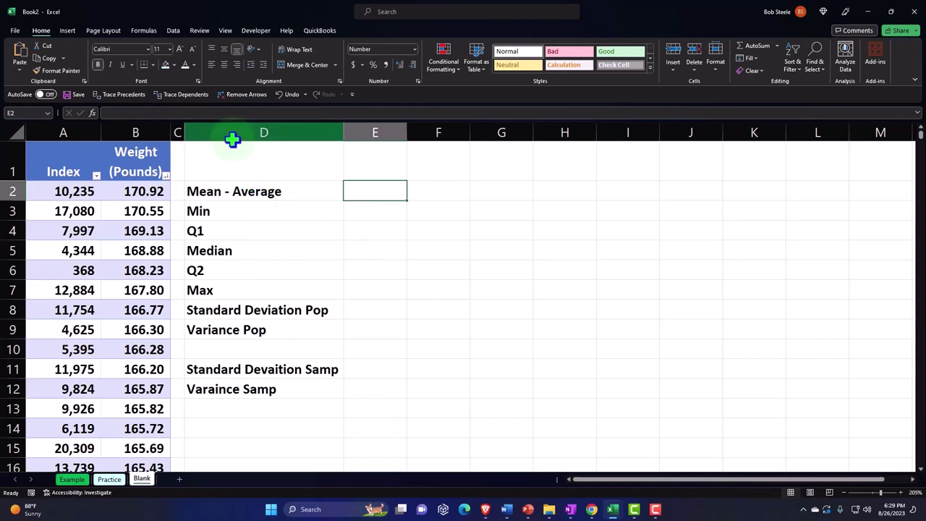
{"action": "type", "text": "=aver"}
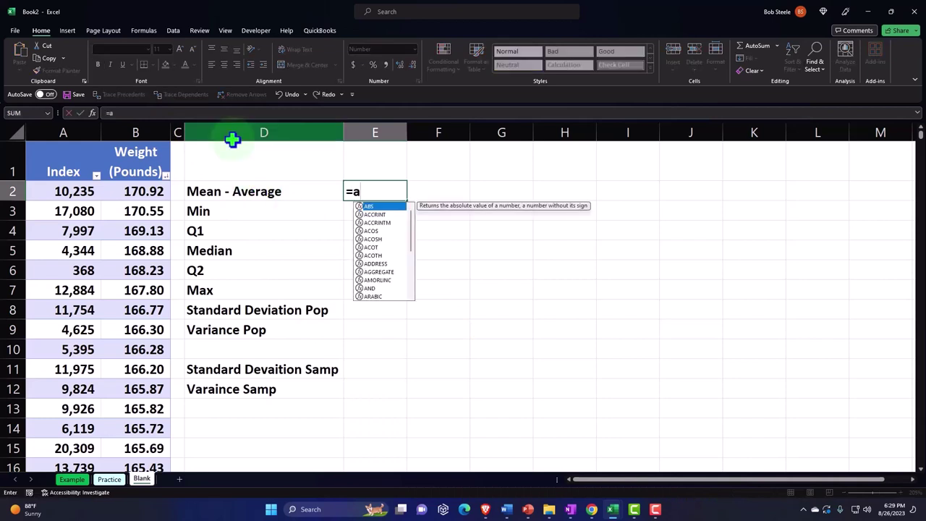
{"action": "key", "text": "Tab"}
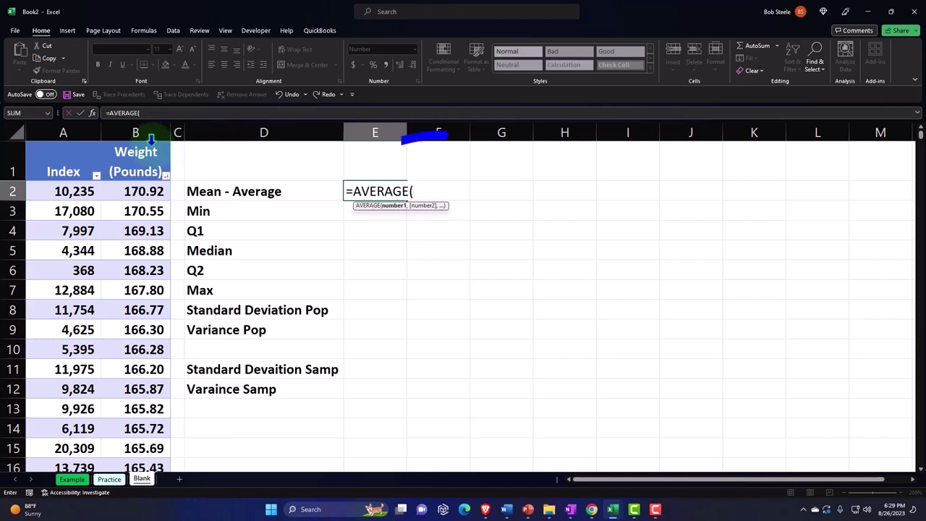
{"action": "left_click", "coordinate": [152, 138]}
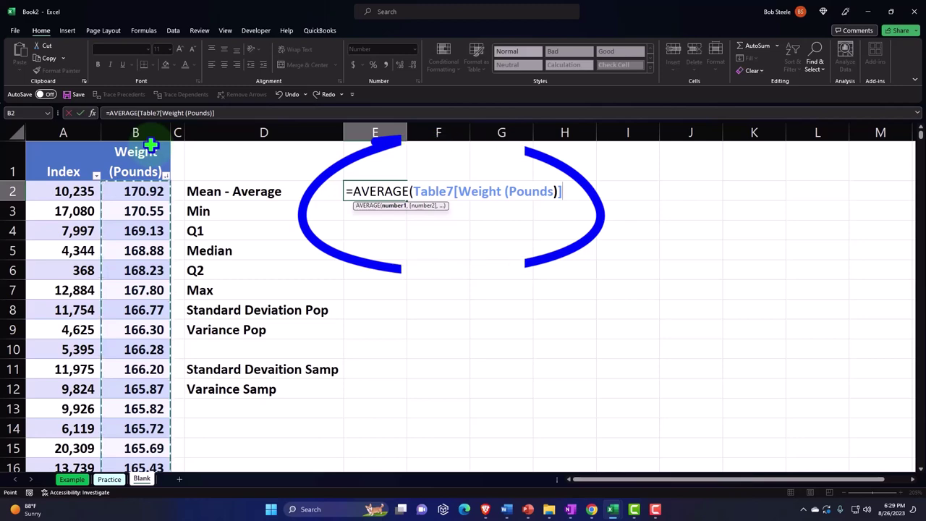
{"action": "key", "text": "Return"}
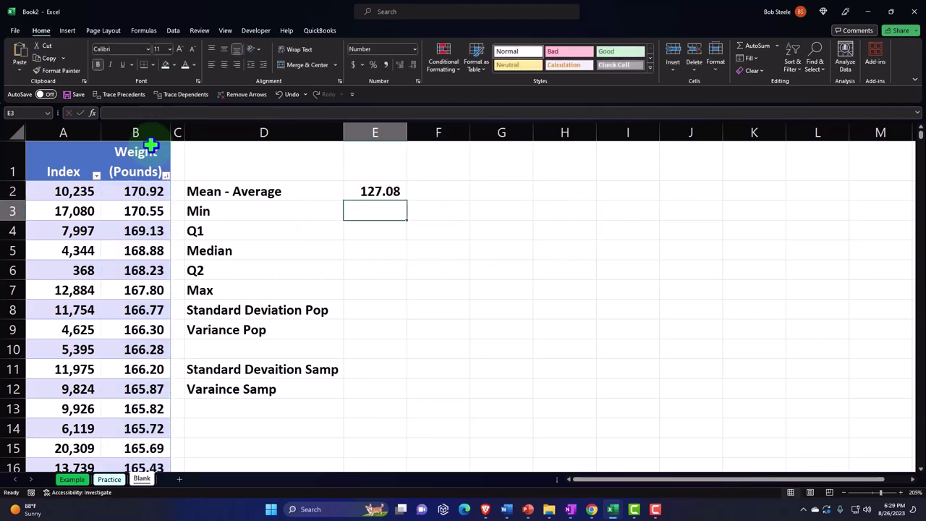
Calculate the minimum in E3 with MIN over the Weight (Pounds) column, and sort the table by weight from smallest to largest
{"action": "type", "text": "=min"}
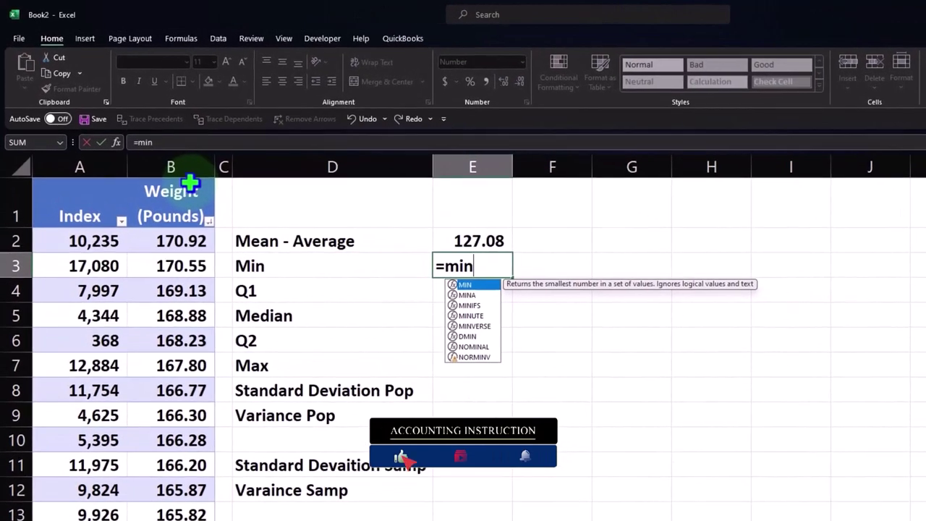
{"action": "type", "text": "("}
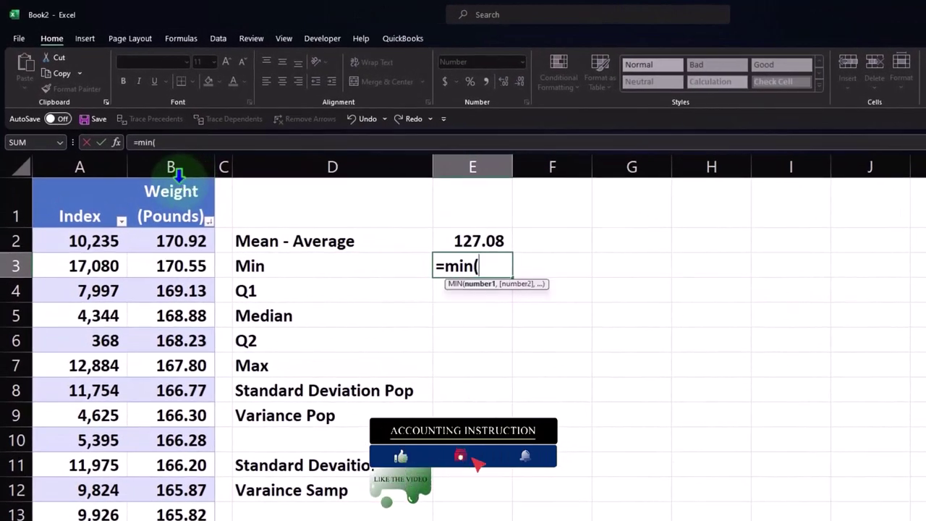
{"action": "left_click", "coordinate": [177, 174]}
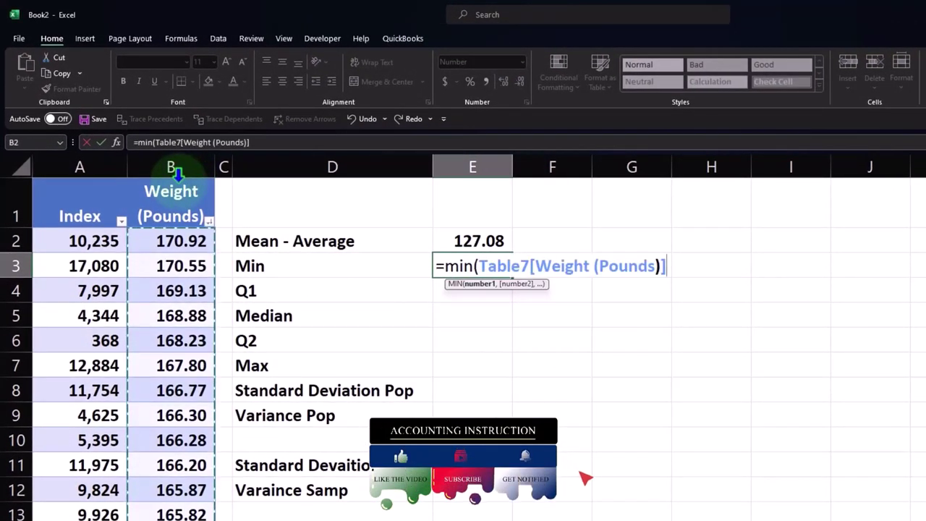
{"action": "key", "text": "Return"}
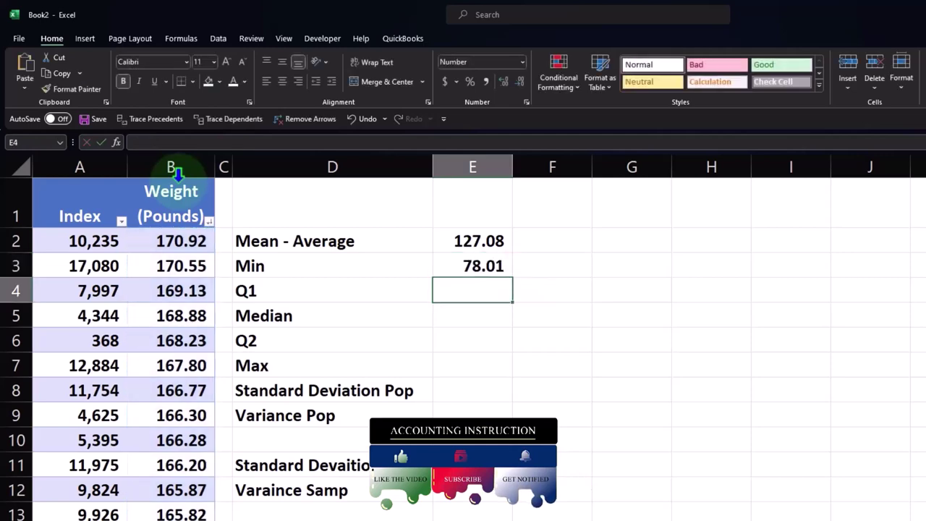
{"action": "left_click", "coordinate": [209, 222]}
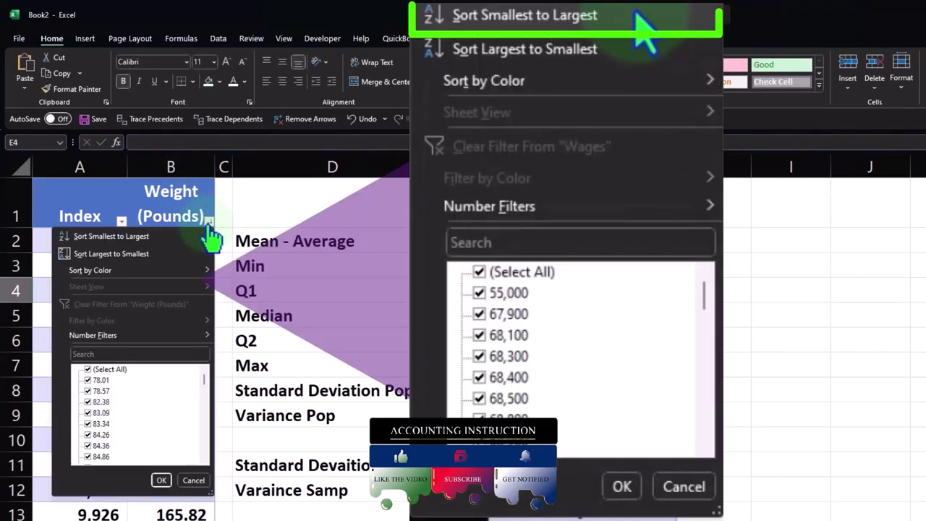
{"action": "left_click", "coordinate": [171, 236]}
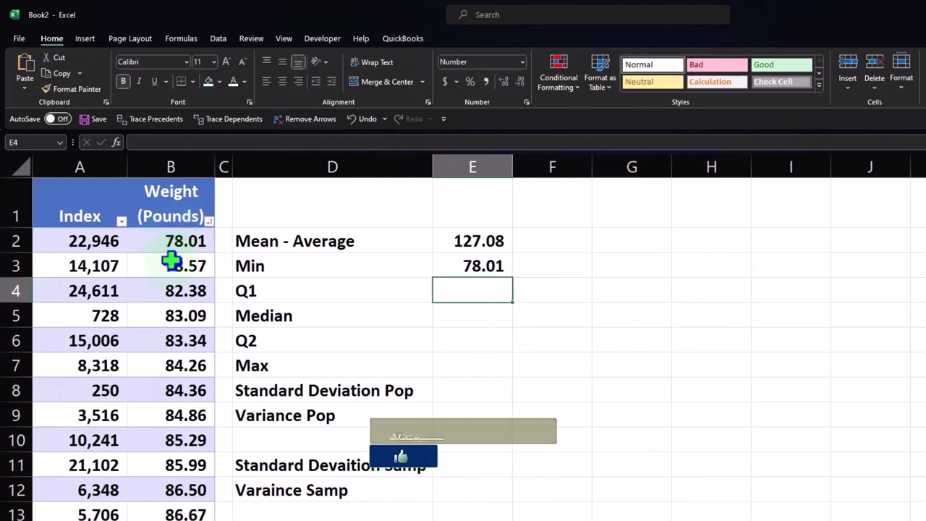
Calculate the first quartile in E4 with QUARTILE.EXC over the Weight (Pounds) column, using quartile 1
{"action": "type", "text": "="}
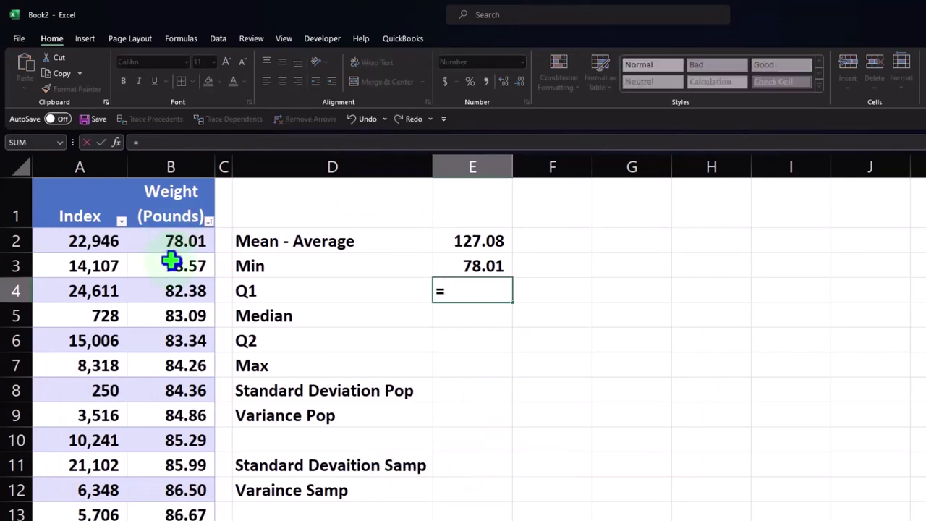
{"action": "type", "text": "q"}
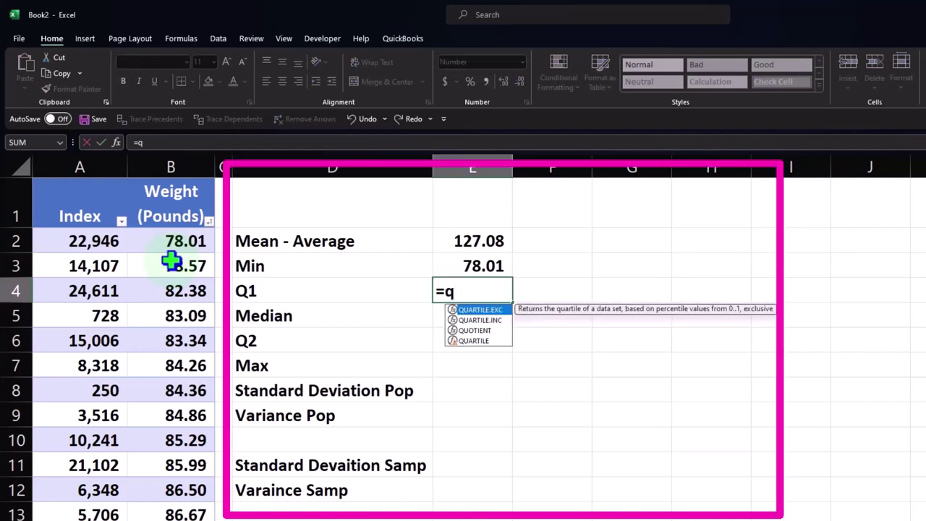
{"action": "type", "text": "u"}
{"action": "key", "text": "Tab"}
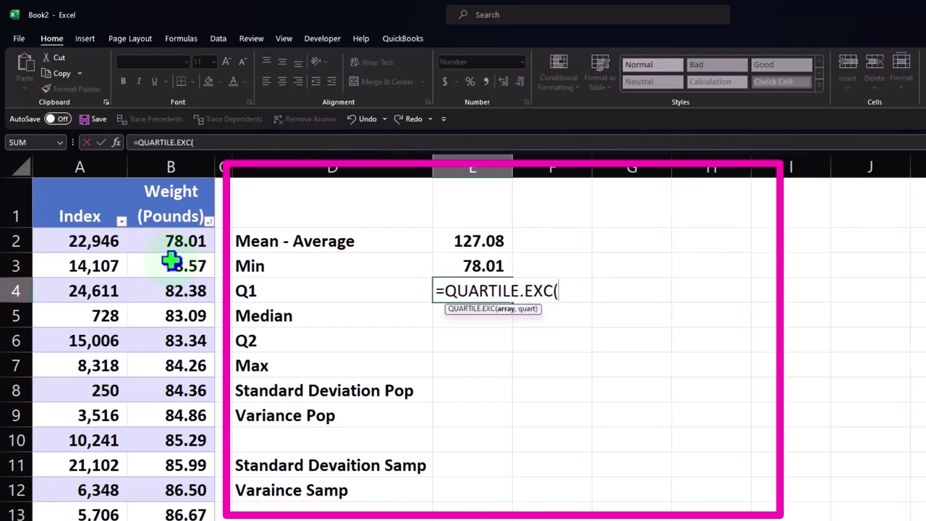
{"action": "left_click", "coordinate": [154, 184]}
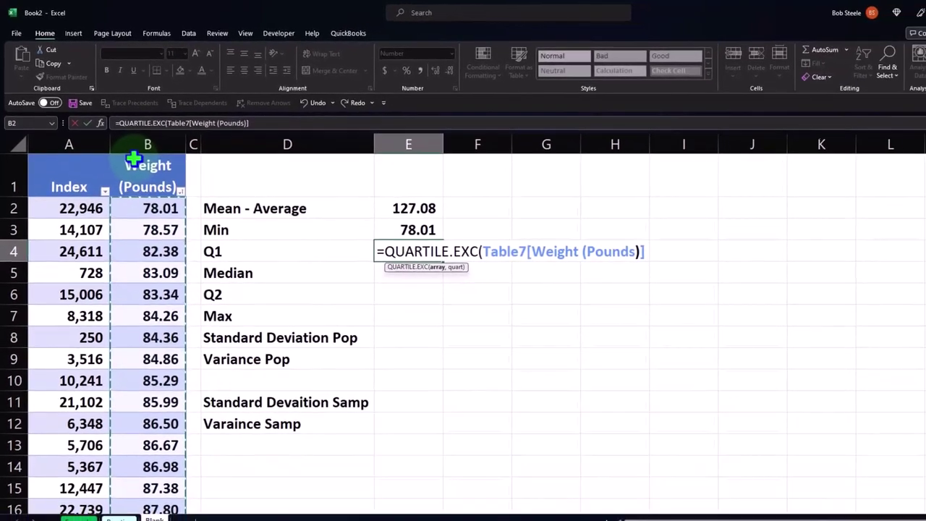
{"action": "type", "text": ",1"}
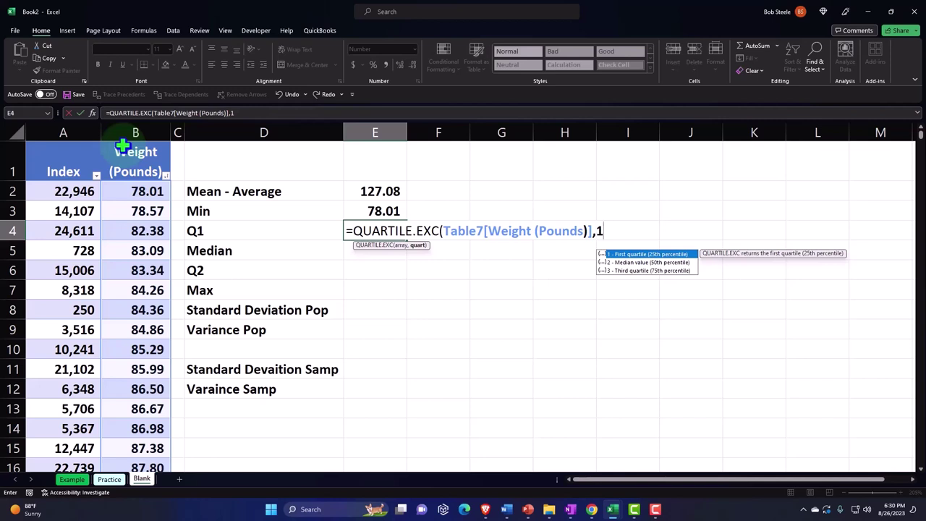
{"action": "key", "text": "Return"}
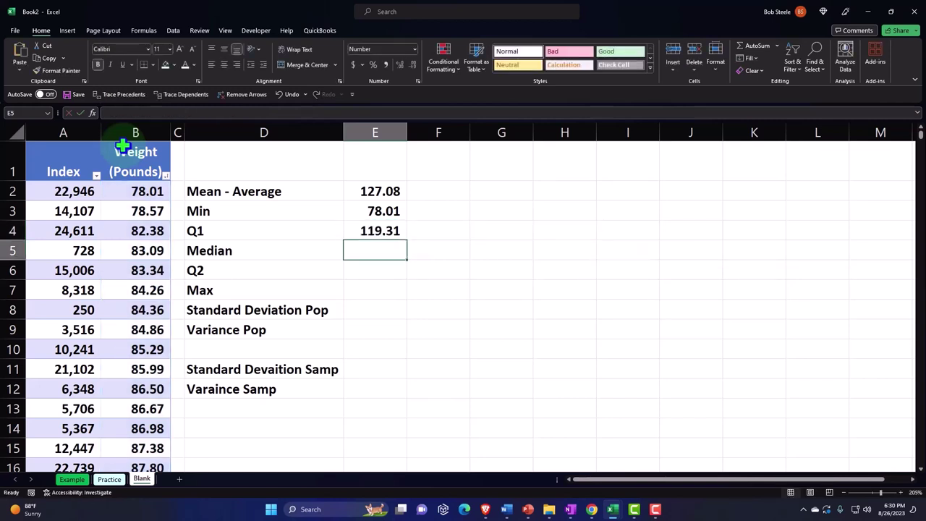
Change the label in D5 to "Median Q2" and the label in D6 to "Q3"
{"action": "double_click", "coordinate": [268, 250]}
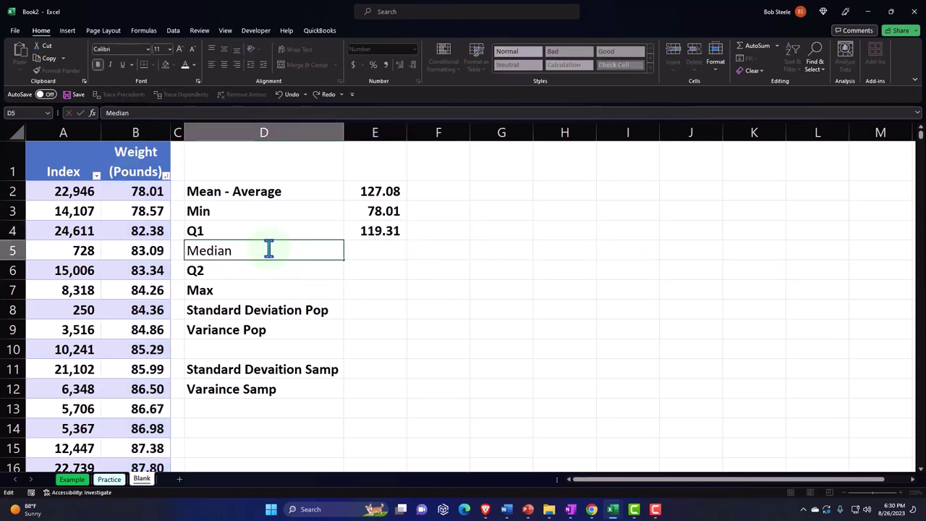
{"action": "type", "text": "Q2"}
{"action": "key", "text": "Return"}
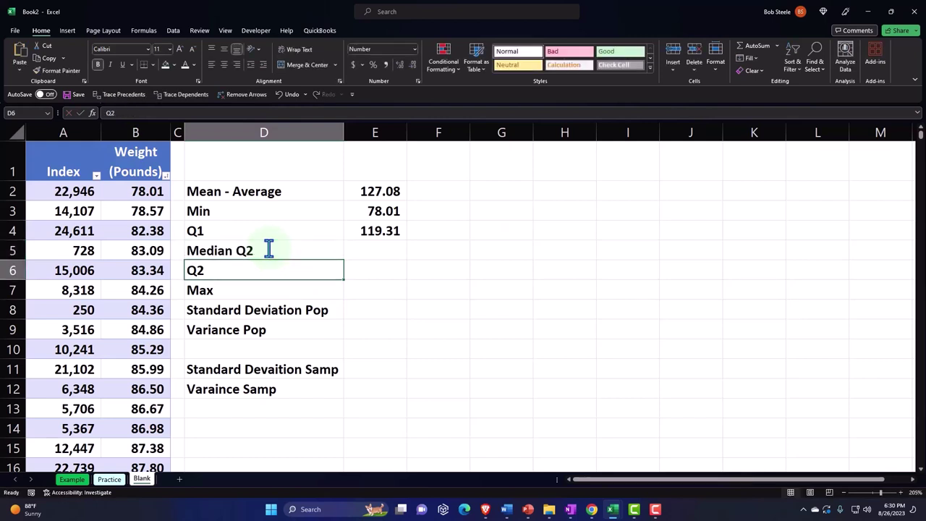
{"action": "type", "text": "Q1"}
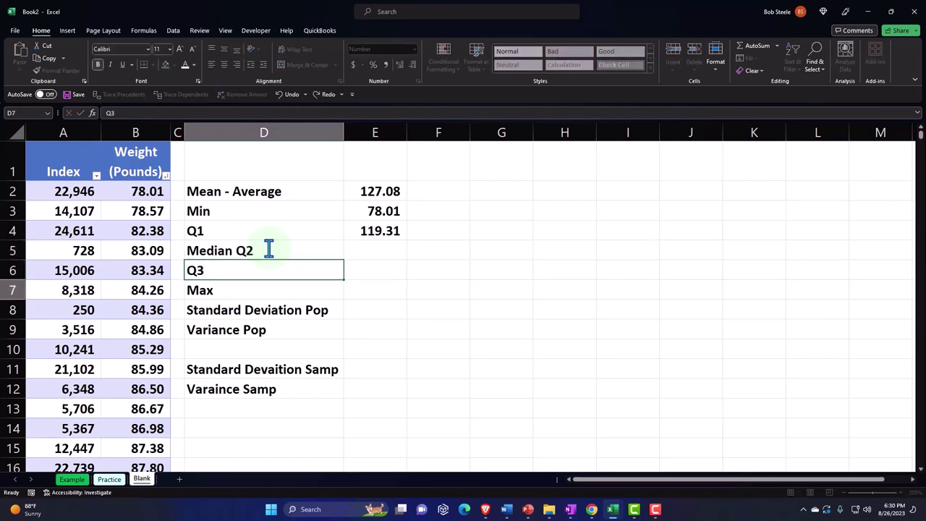
{"action": "key", "text": "Return"}
Calculate the median weight in E5 with the MEDIAN function over the Weight (Pounds) column
{"action": "key", "text": "Right"}
{"action": "key", "text": "Up"}
{"action": "key", "text": "Up"}
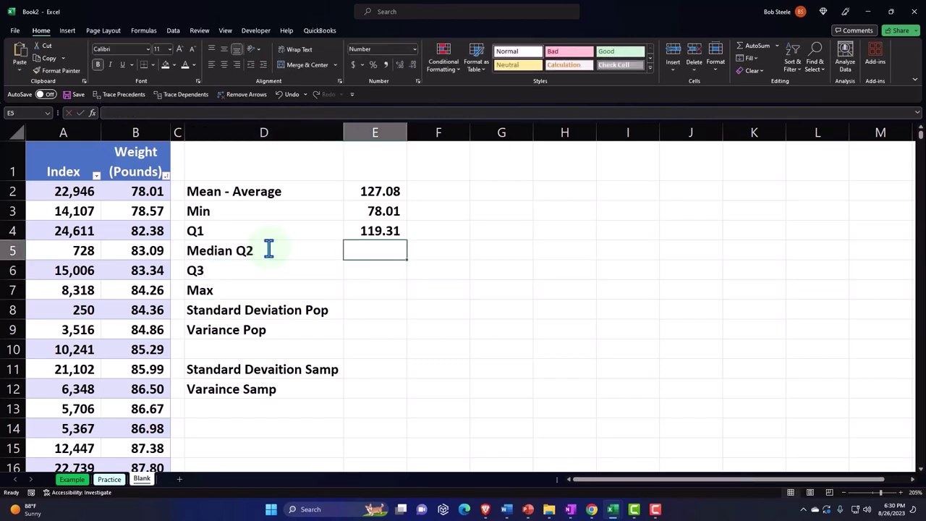
{"action": "type", "text": "=m"}
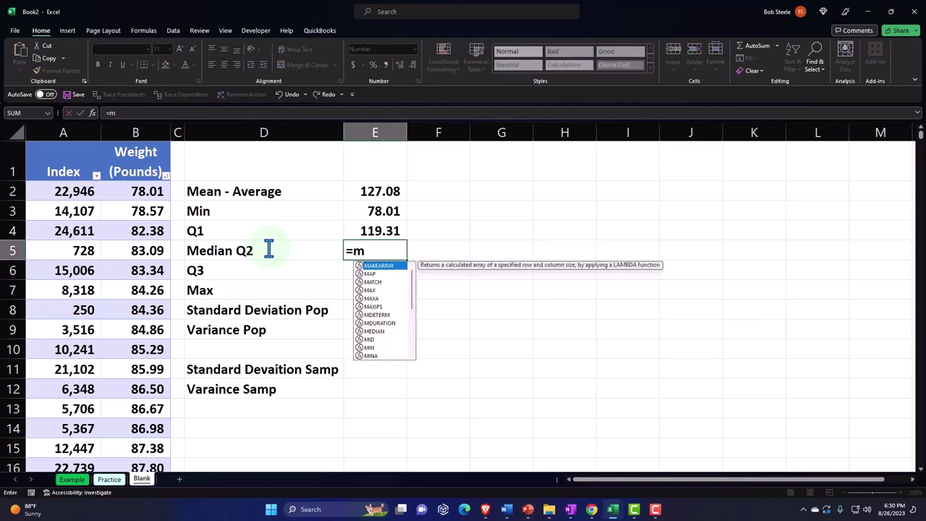
{"action": "type", "text": "e"}
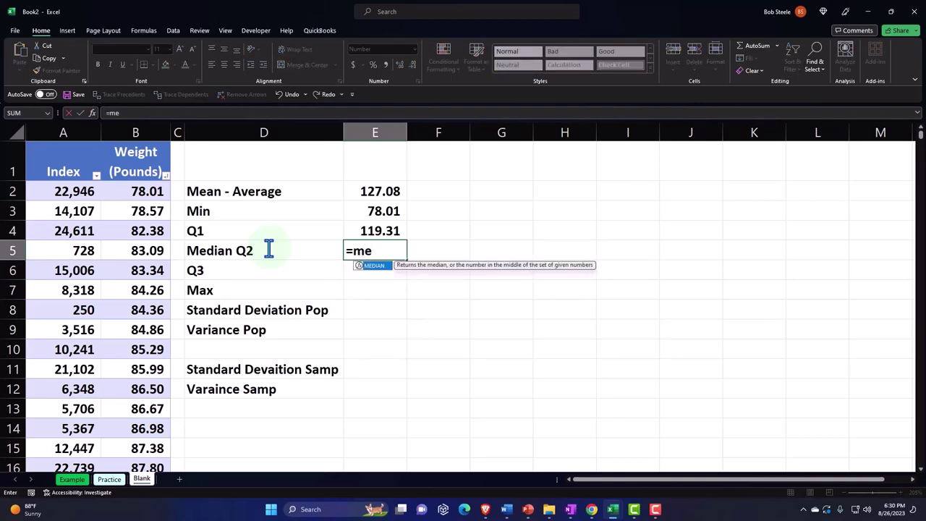
{"action": "key", "text": "Tab"}
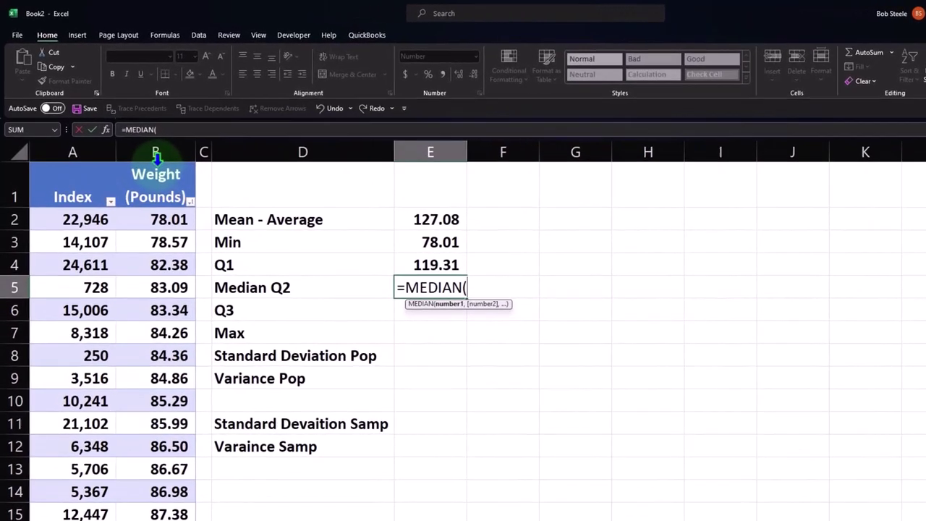
{"action": "left_click", "coordinate": [155, 157]}
{"action": "key", "text": "Return"}
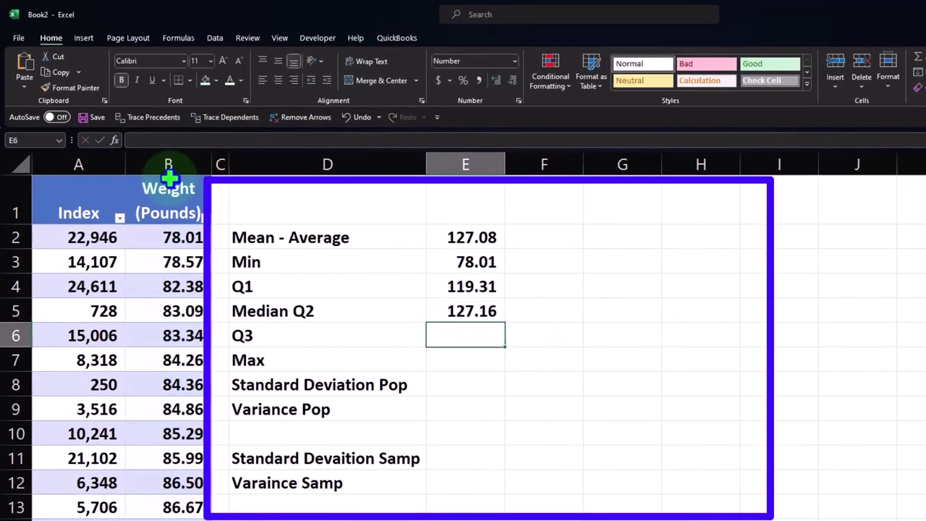
Calculate the third quartile in E6 with QUARTILE.EXC over the Weight (Pounds) column, using quartile 3
{"action": "type", "text": "=qu"}
{"action": "key", "text": "Tab"}
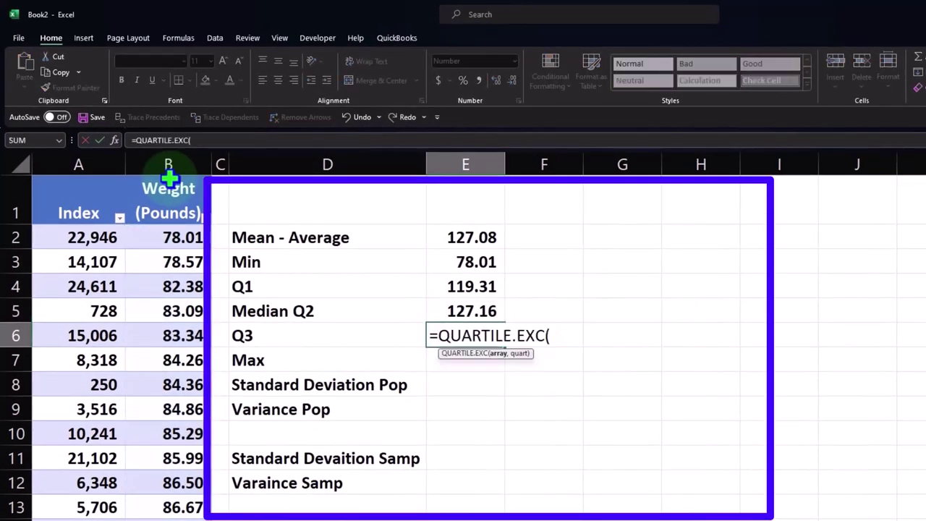
{"action": "left_click", "coordinate": [167, 177]}
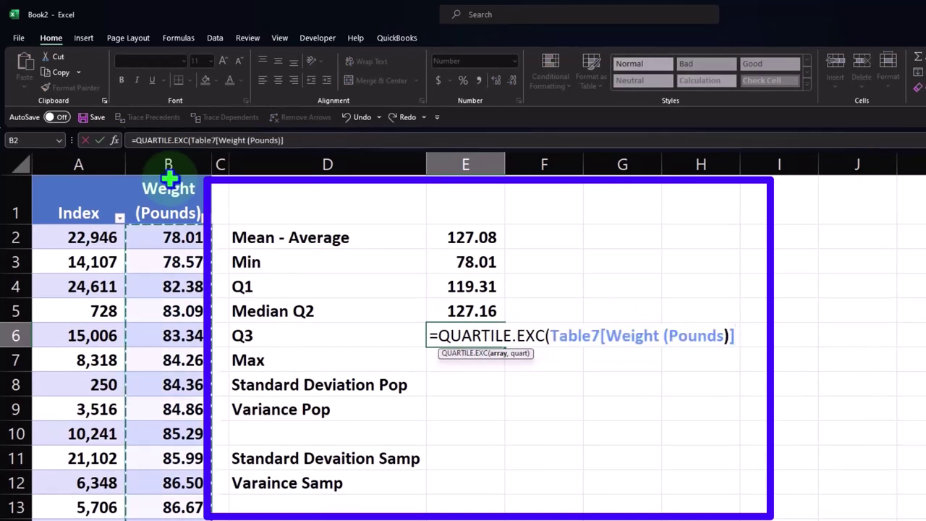
{"action": "type", "text": ",3"}
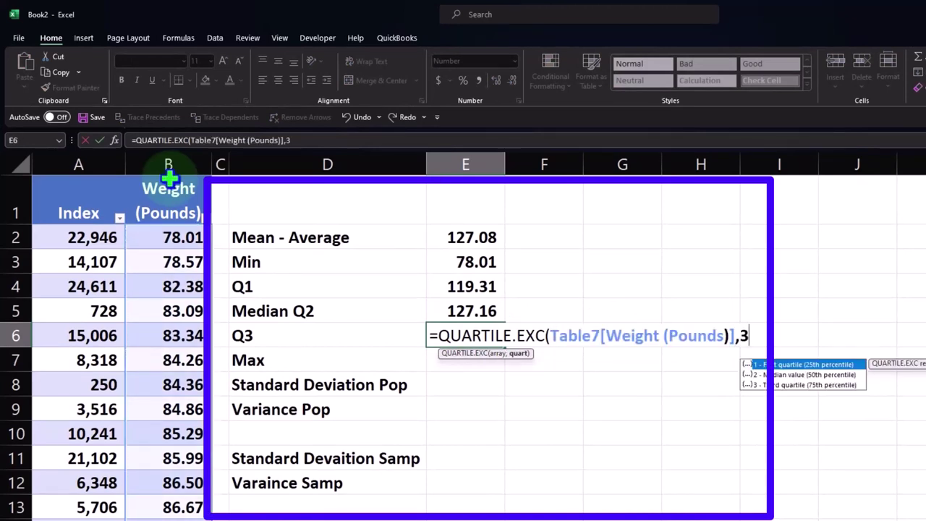
{"action": "key", "text": "Return"}
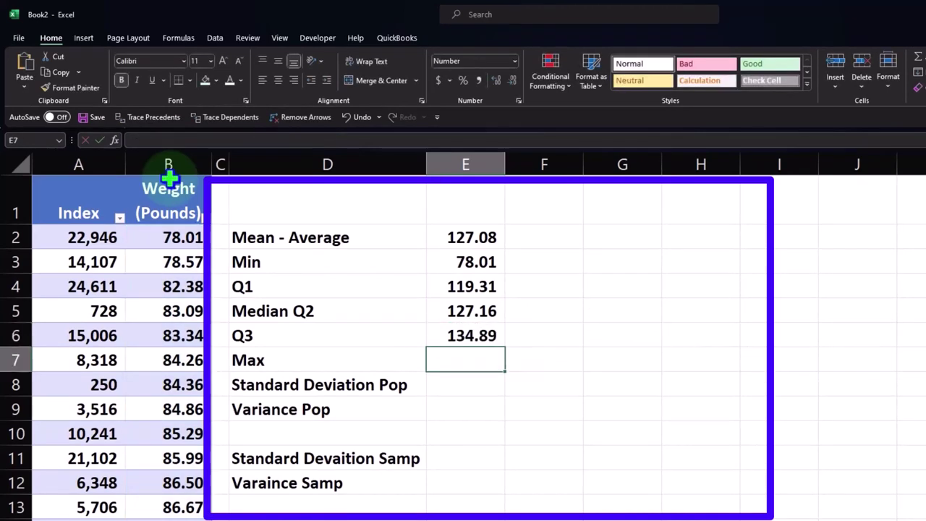
Calculate the maximum in E7 with MAX over the Weight (Pounds) column, and sort the table by weight from largest to smallest
{"action": "type", "text": "=ma"}
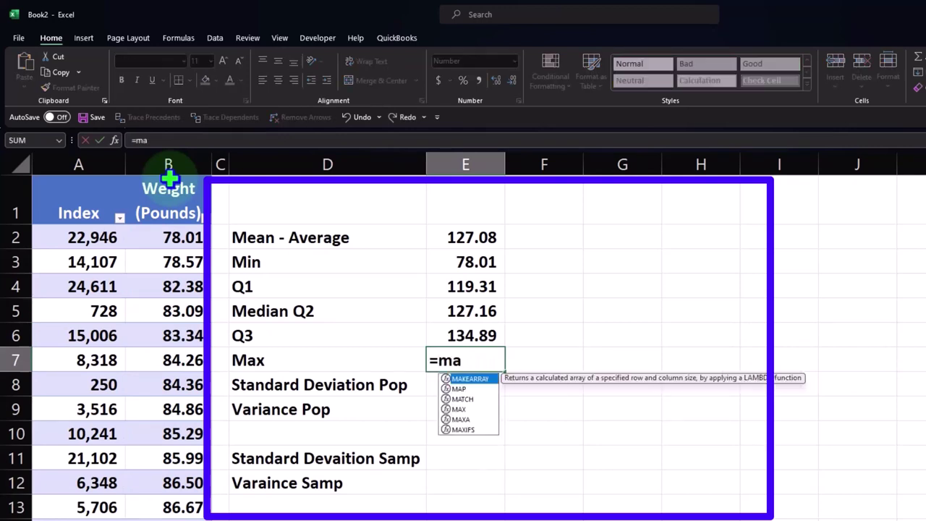
{"action": "type", "text": "x("}
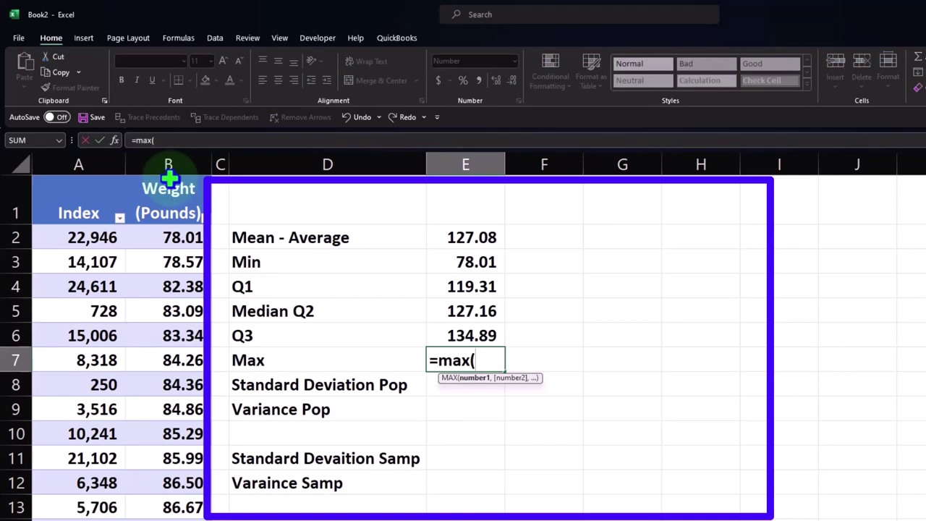
{"action": "left_click", "coordinate": [169, 177]}
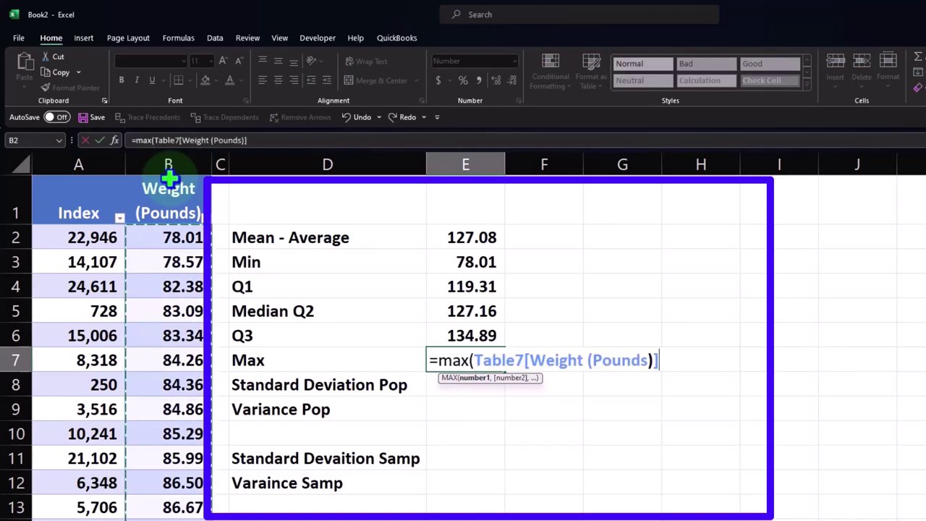
{"action": "key", "text": "Return"}
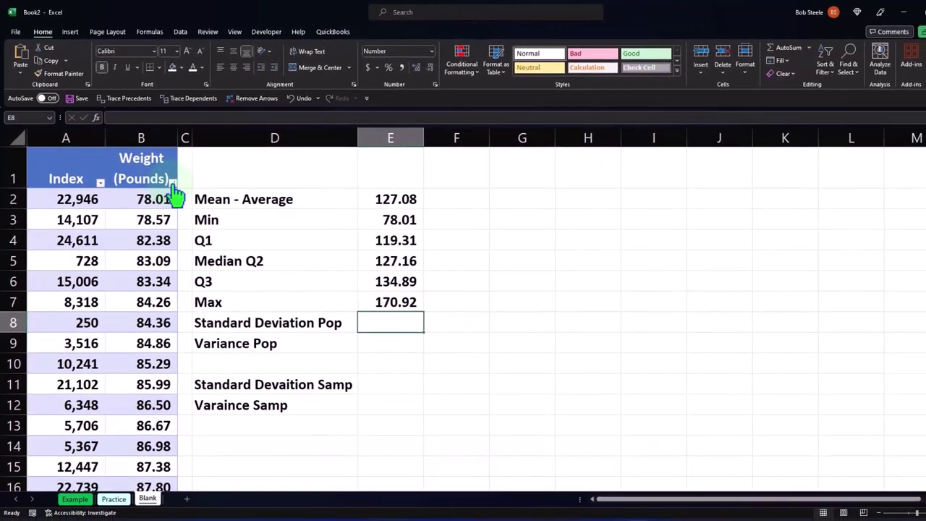
{"action": "left_click", "coordinate": [200, 212]}
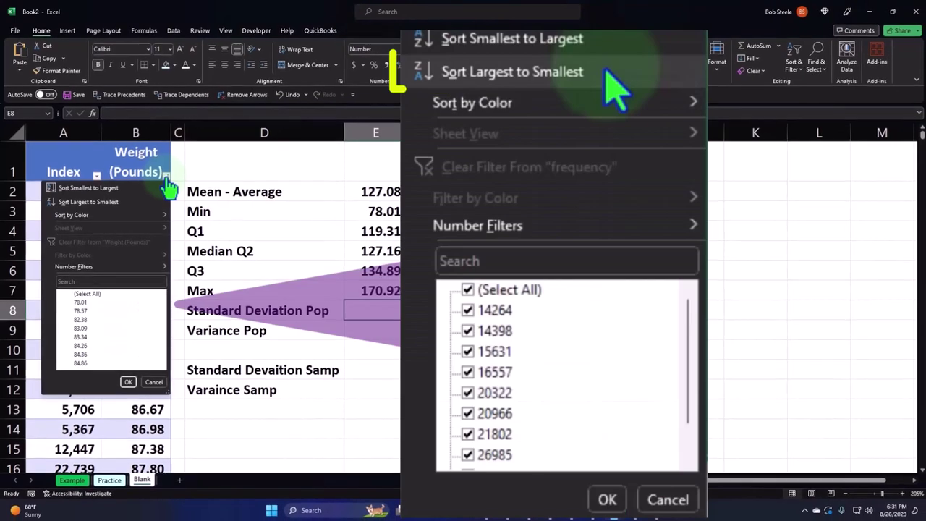
{"action": "left_click", "coordinate": [108, 202]}
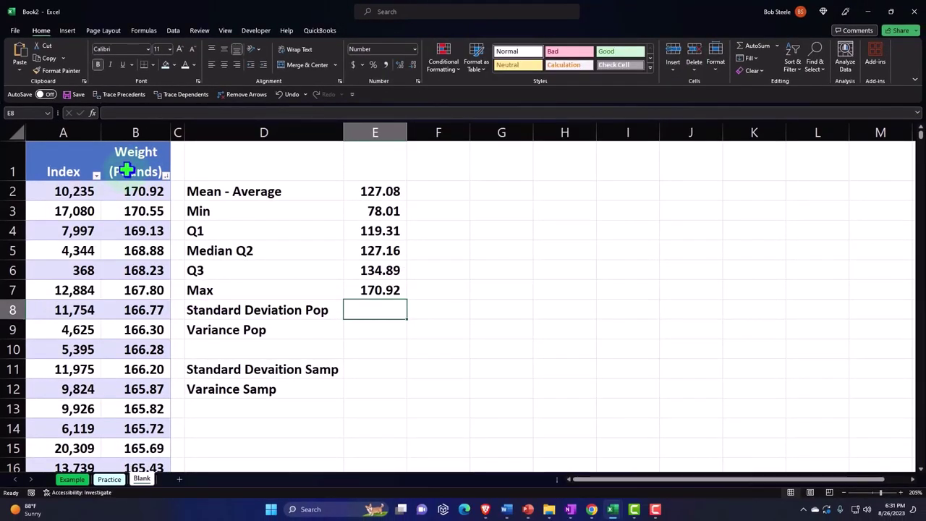
Calculate the population standard deviation in E8 with STDEV.P over the Weight (Pounds) column
{"action": "type", "text": "="}
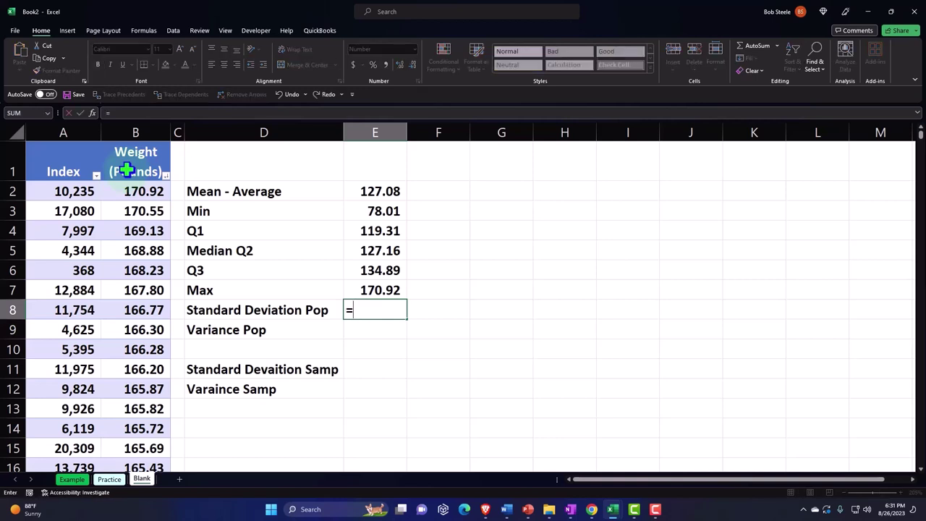
{"action": "type", "text": "st"}
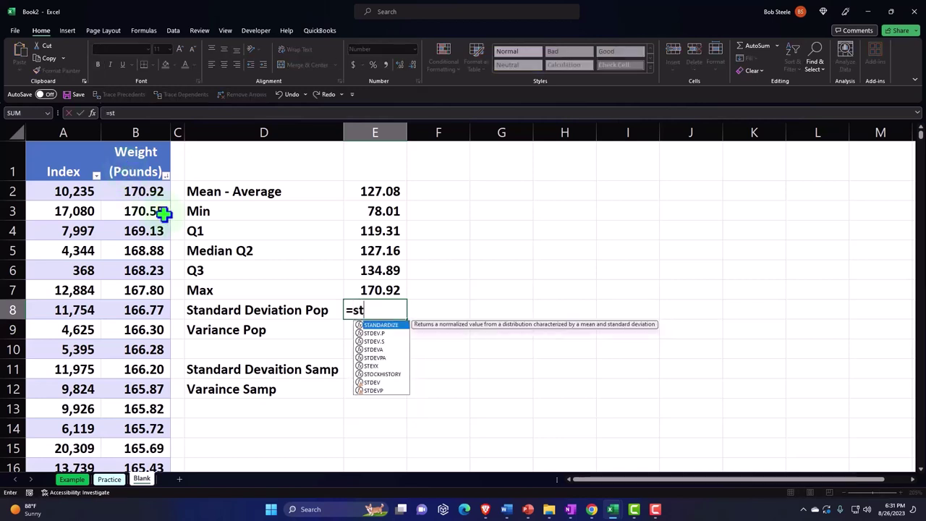
{"action": "double_click", "coordinate": [384, 334]}
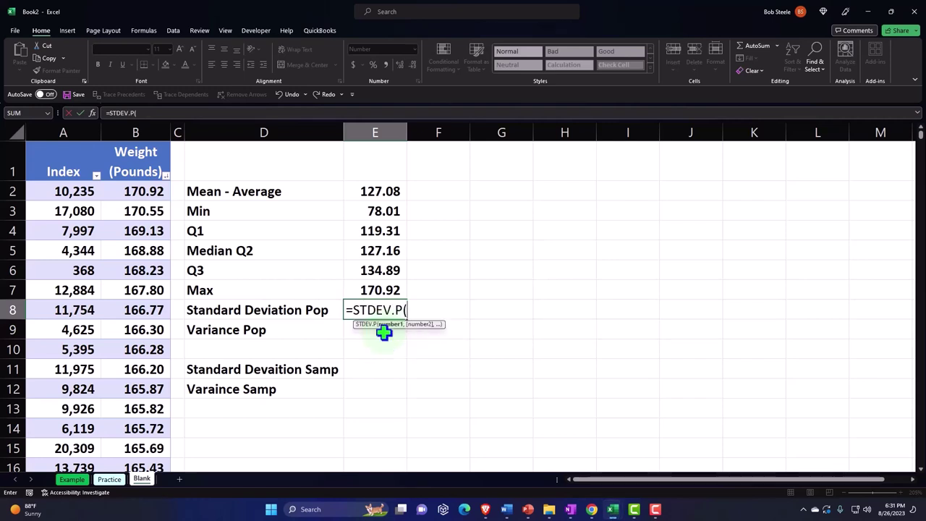
{"action": "left_click", "coordinate": [133, 145]}
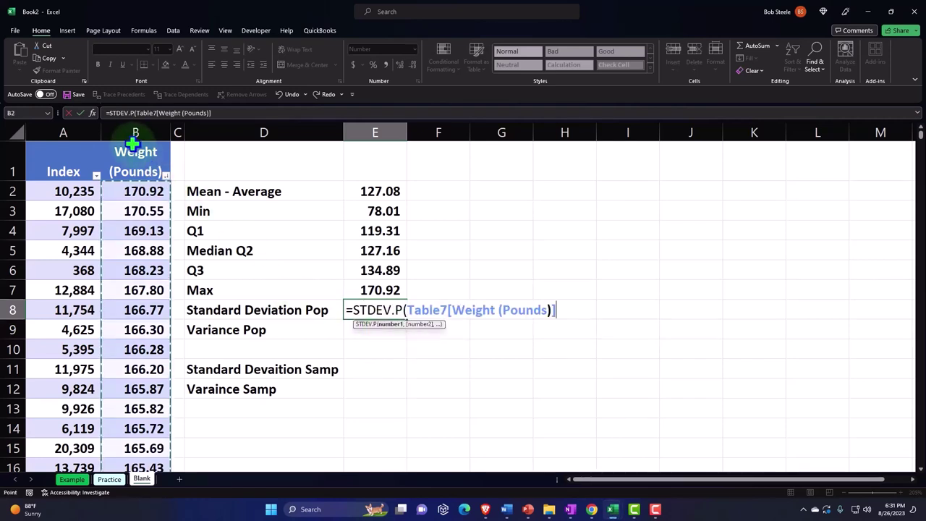
{"action": "key", "text": "Return"}
Calculate the population variance in E9 with VAR.P over the Weight (Pounds) column
{"action": "type", "text": "=s"}
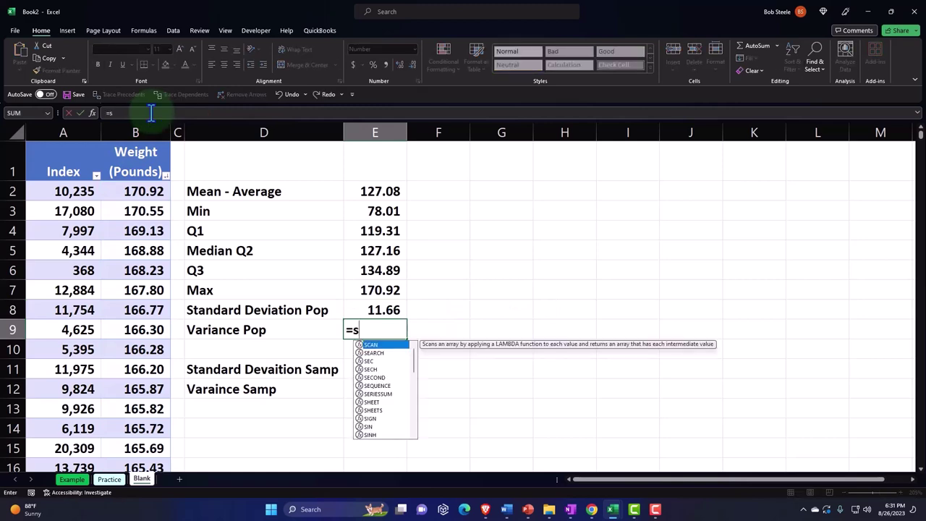
{"action": "key", "text": "BackSpace"}
{"action": "type", "text": "va"}
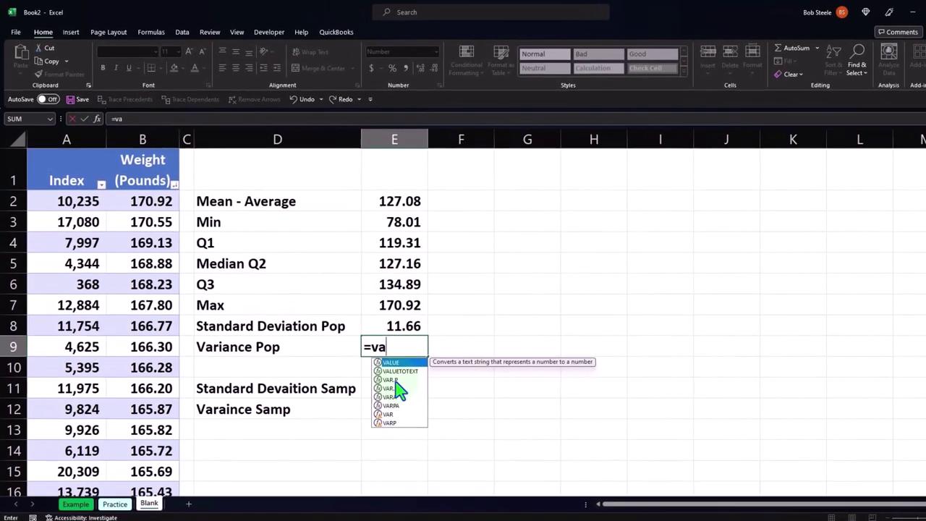
{"action": "double_click", "coordinate": [395, 380]}
{"action": "left_click", "coordinate": [144, 147]}
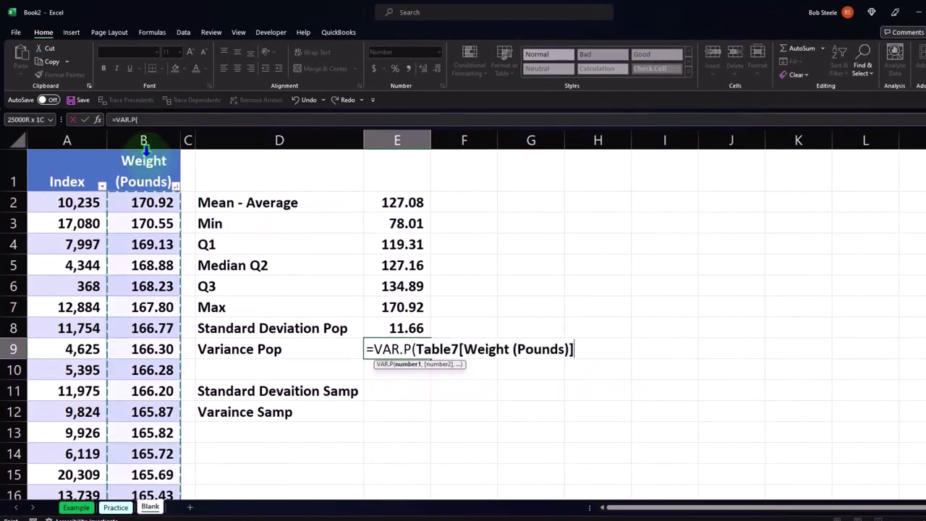
{"action": "type", "text": ")"}
{"action": "key", "text": "Return"}
{"action": "key", "text": "Return"}
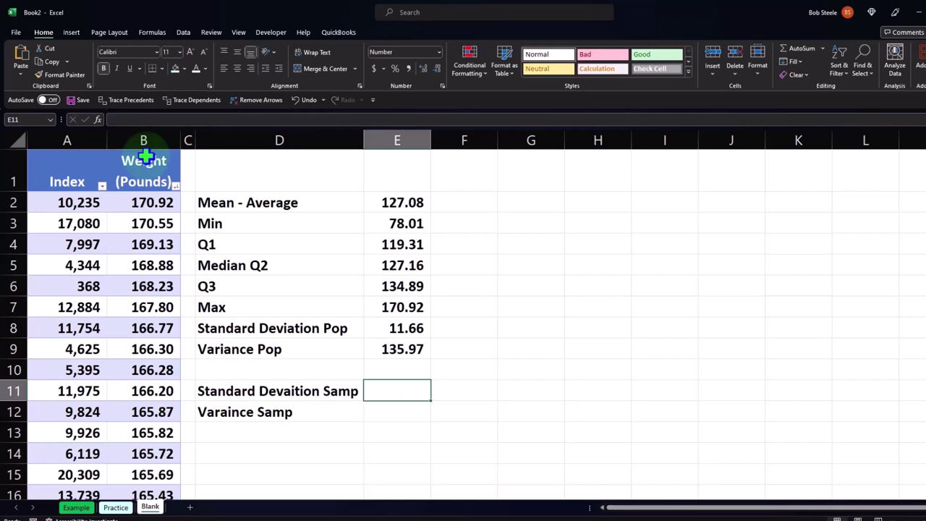
Calculate the sample standard deviation in E11 with STDEV.S over the Weight (Pounds) column
{"action": "type", "text": "=st"}
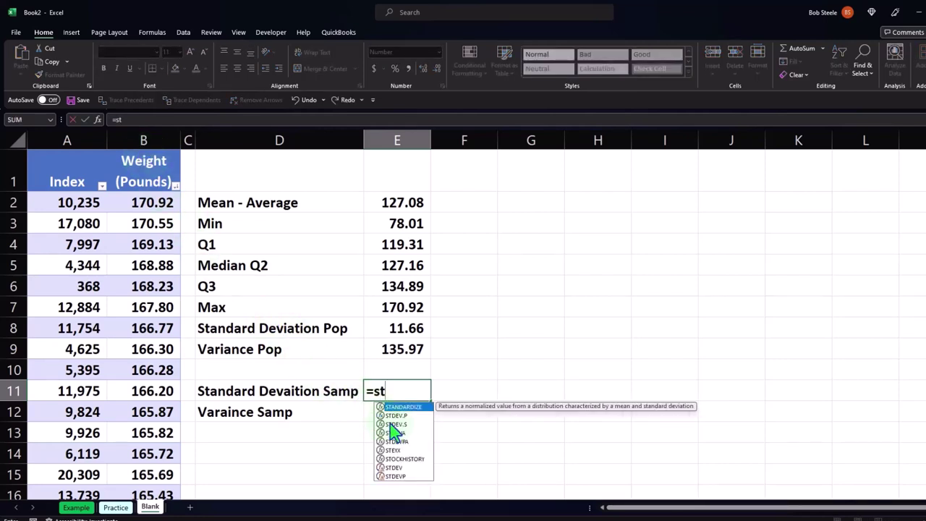
{"action": "double_click", "coordinate": [396, 424]}
{"action": "left_click", "coordinate": [135, 145]}
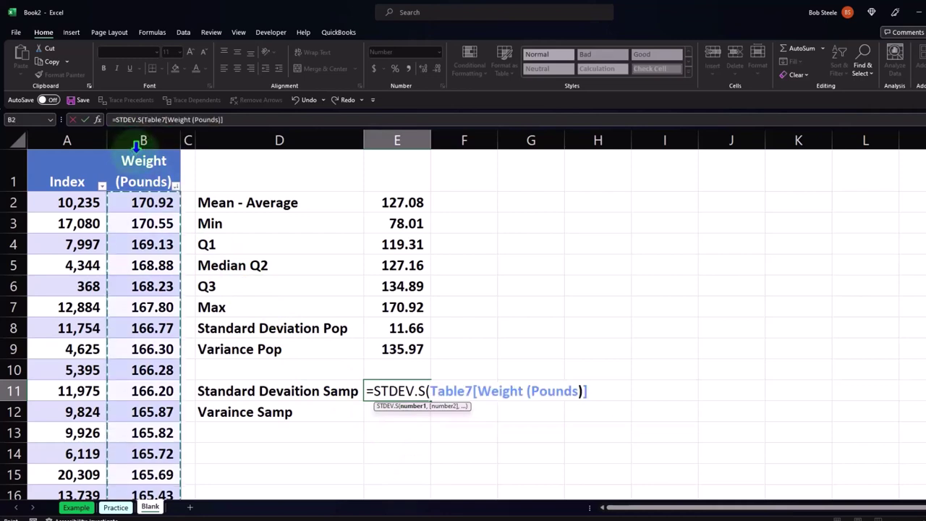
{"action": "key", "text": "Return"}
Calculate the sample variance in E12 with VAR.S over the Weight (Pounds) column
{"action": "type", "text": "=po"}
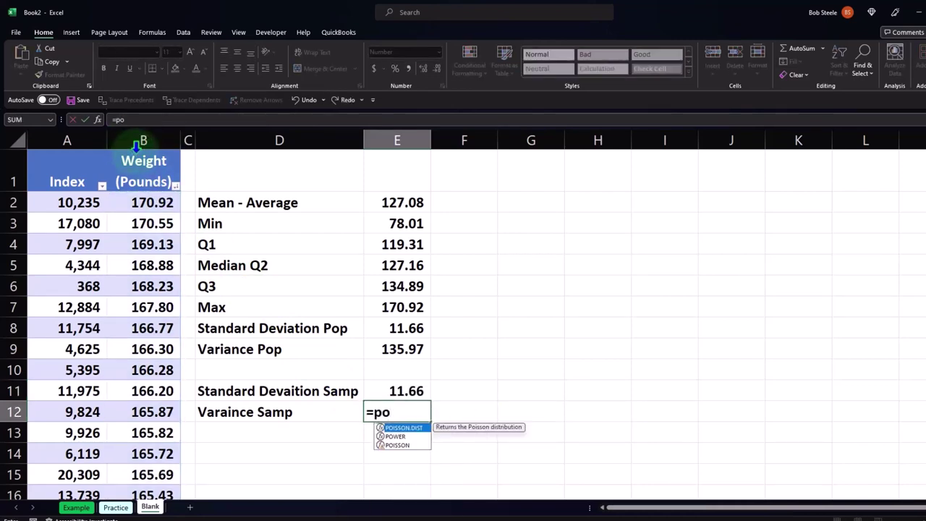
{"action": "key", "text": "BackSpace"}
{"action": "key", "text": "BackSpace"}
{"action": "type", "text": "va"}
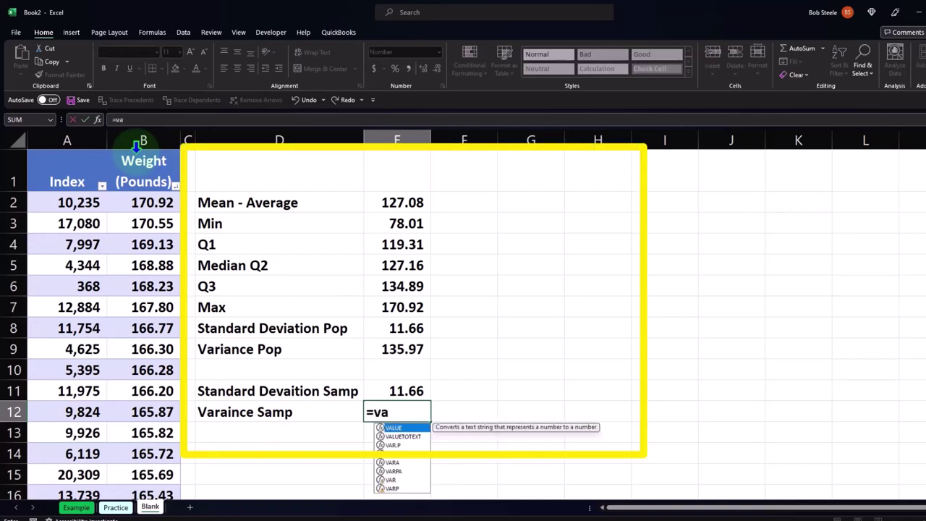
{"action": "double_click", "coordinate": [394, 462]}
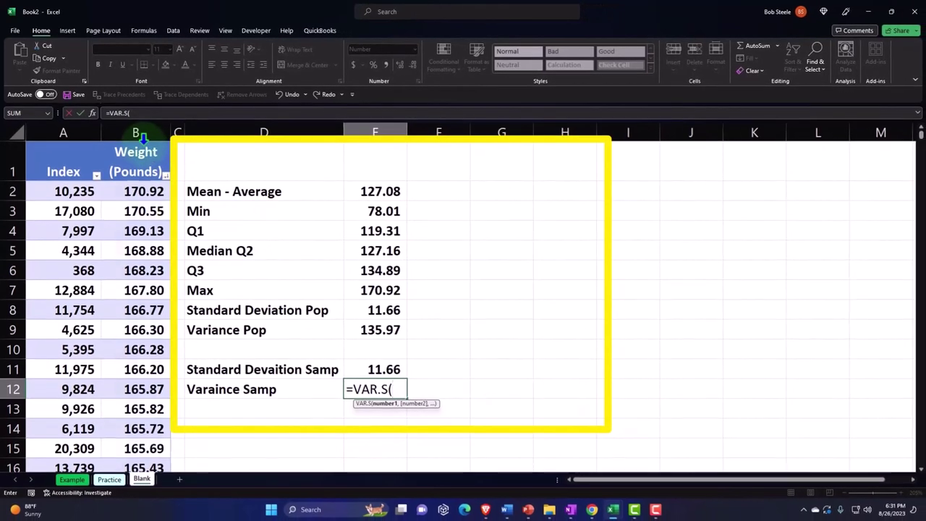
{"action": "left_click", "coordinate": [143, 137]}
{"action": "key", "text": "Return"}
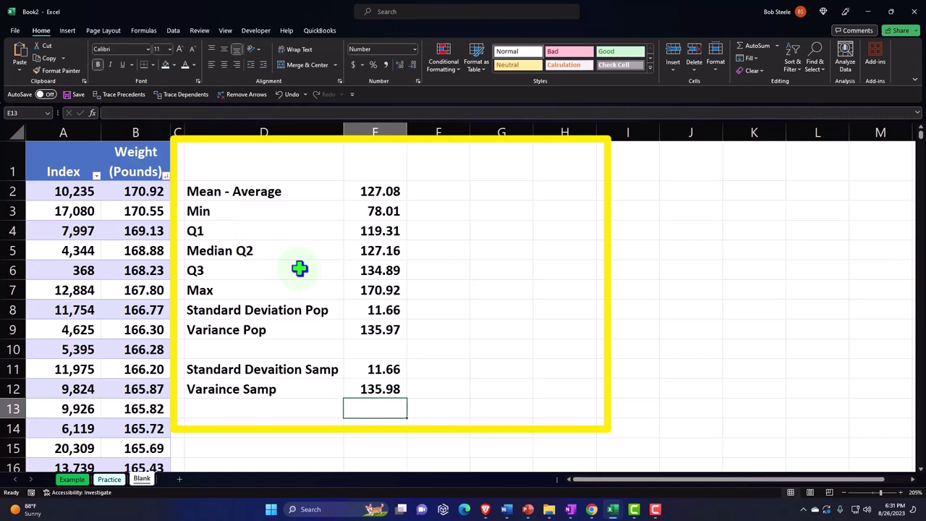
Review the population and sample standard deviation and variance formulas in E8, E9, E11 and E12
{"action": "double_click", "coordinate": [360, 310]}
{"action": "key", "text": "Return"}
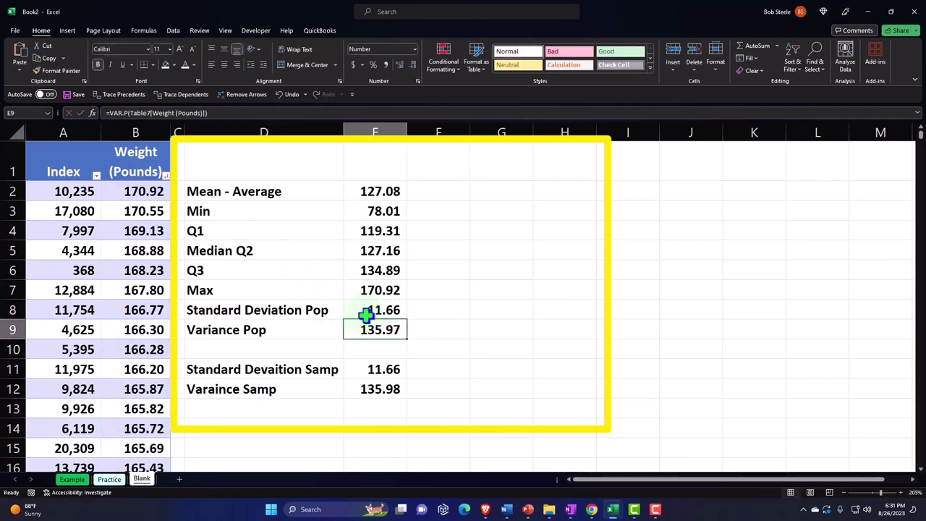
{"action": "double_click", "coordinate": [373, 329]}
{"action": "key", "text": "Return"}
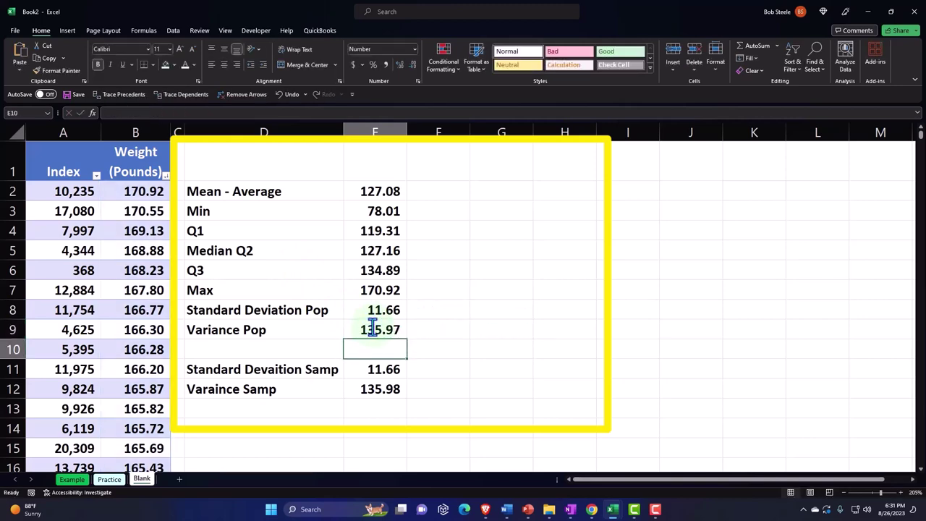
{"action": "double_click", "coordinate": [389, 371]}
{"action": "key", "text": "Return"}
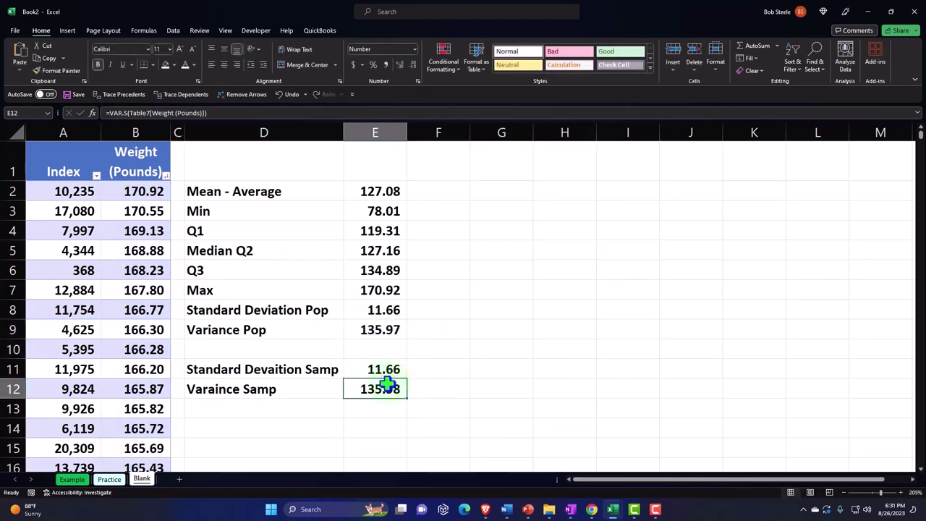
{"action": "double_click", "coordinate": [387, 387]}
{"action": "key", "text": "Return"}
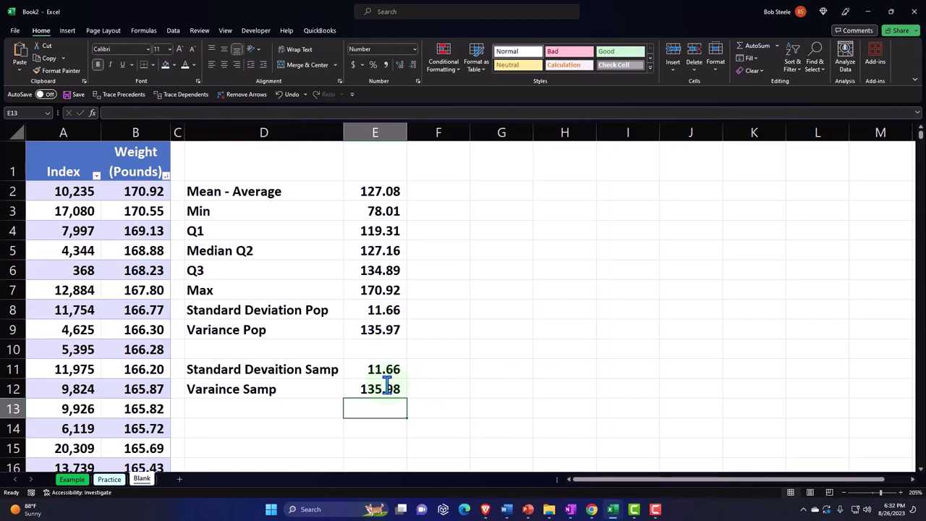
Format the statistics range D2:E12 with all borders and a light blue fill from the standard color palette
{"action": "left_click_drag", "start_coordinate": [259, 191], "coordinate": [347, 389]}
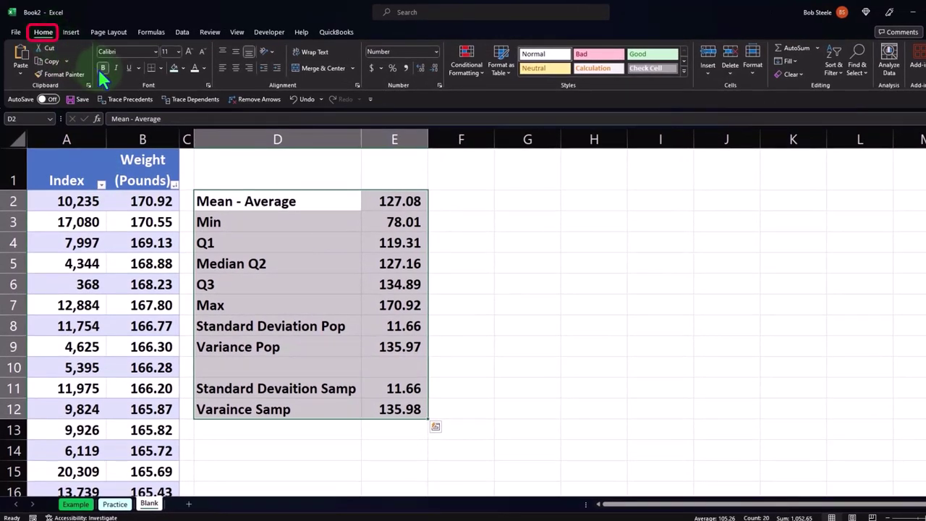
{"action": "left_click", "coordinate": [160, 67]}
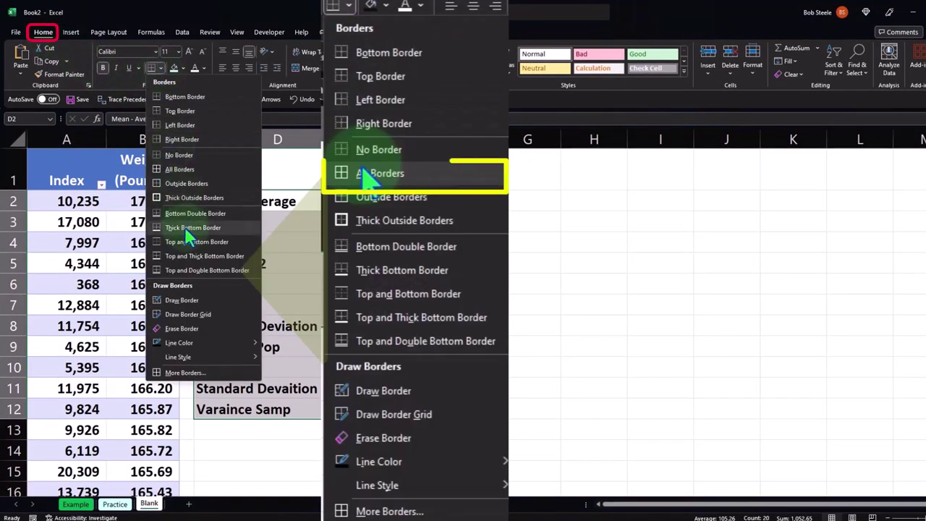
{"action": "left_click", "coordinate": [180, 170]}
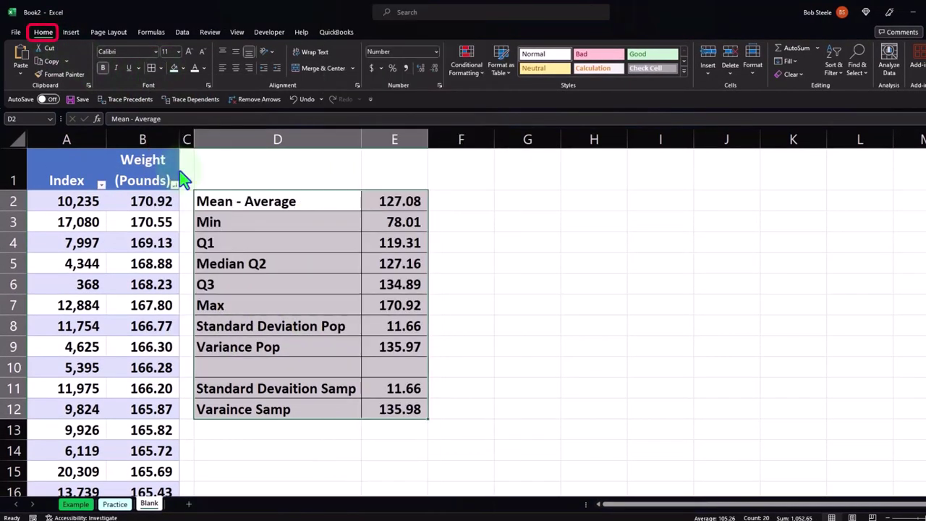
{"action": "left_click", "coordinate": [183, 68]}
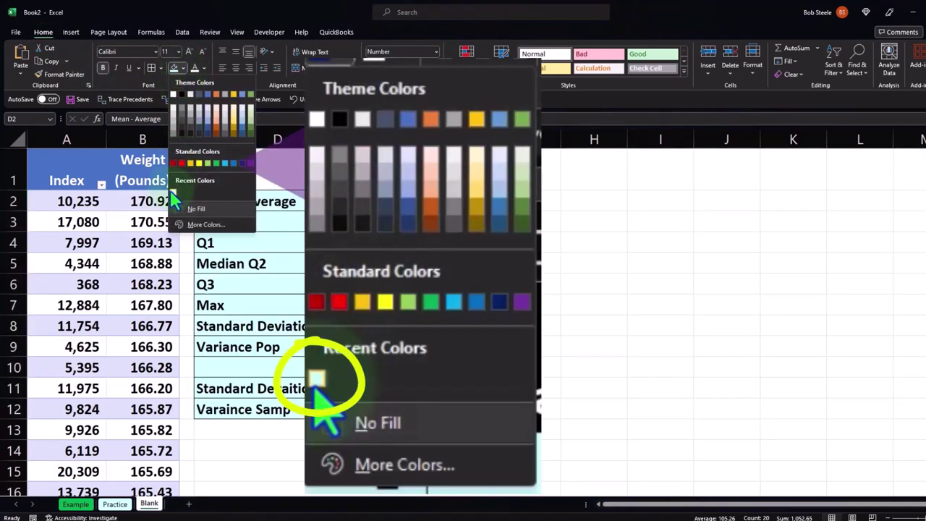
{"action": "left_click", "coordinate": [197, 225]}
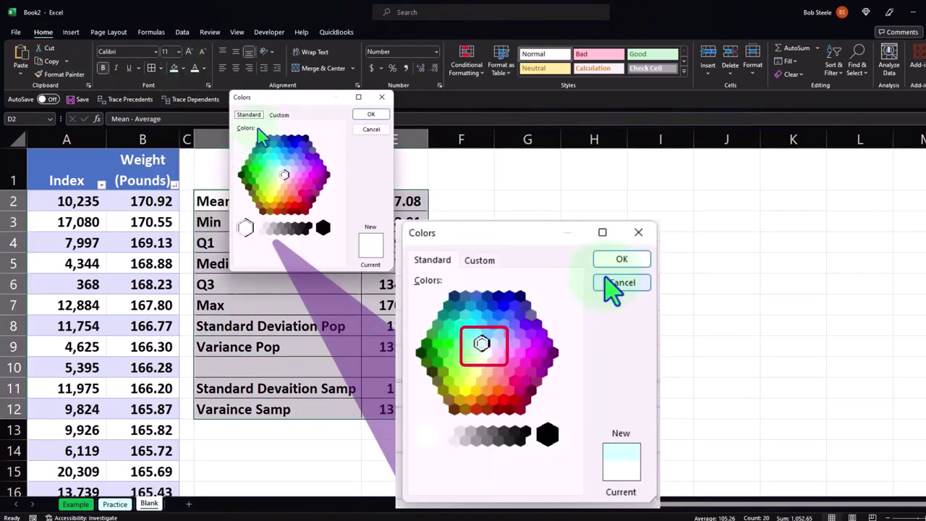
{"action": "left_click", "coordinate": [281, 169]}
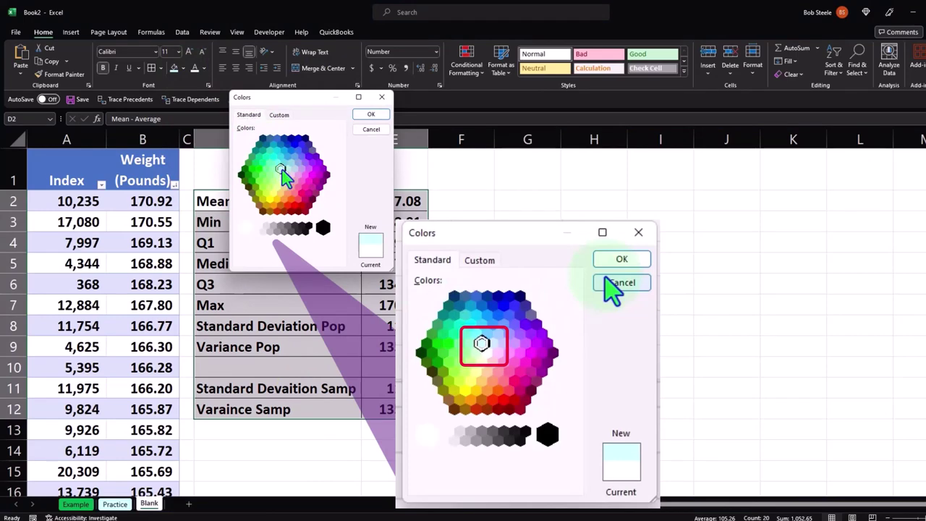
{"action": "left_click", "coordinate": [371, 116]}
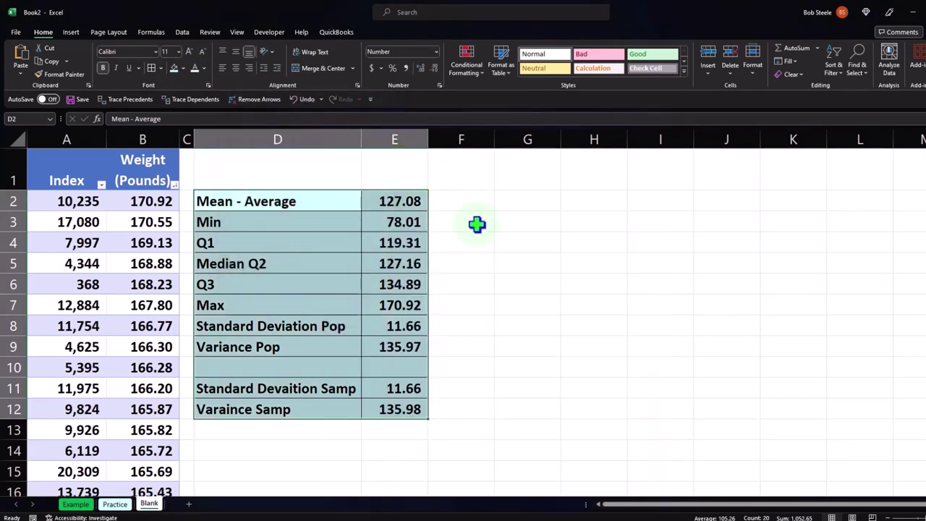
{"action": "left_click", "coordinate": [477, 225]}
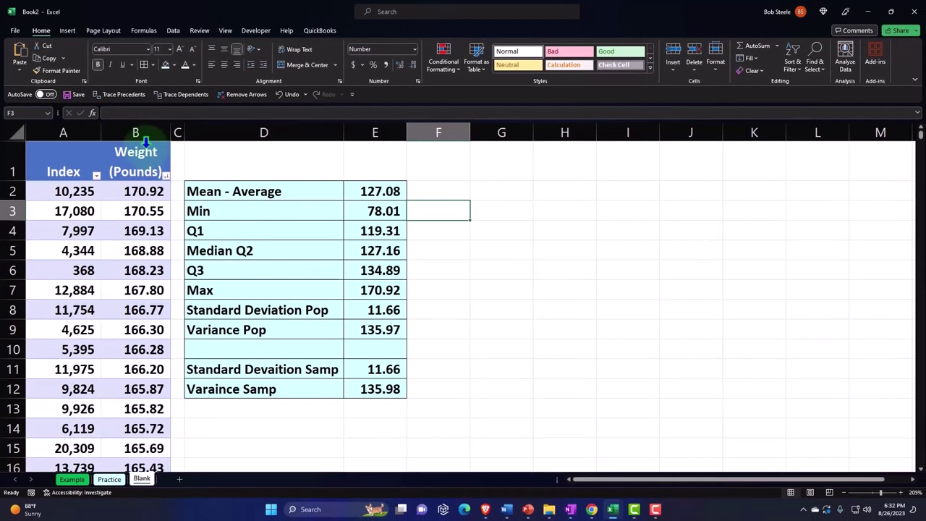
Insert a histogram of the Weight (Pounds) column and place it beside the statistics table, starting at column F
{"action": "left_click", "coordinate": [146, 141]}
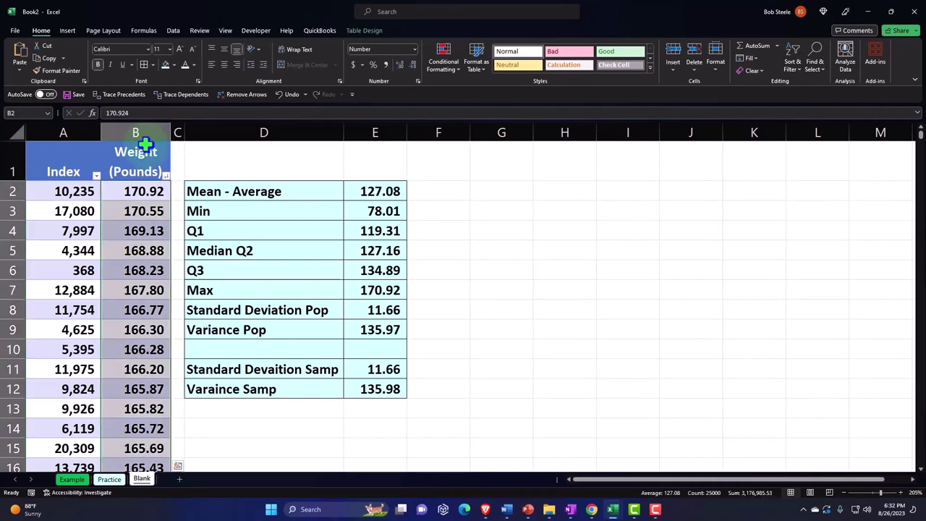
{"action": "left_click", "coordinate": [68, 30]}
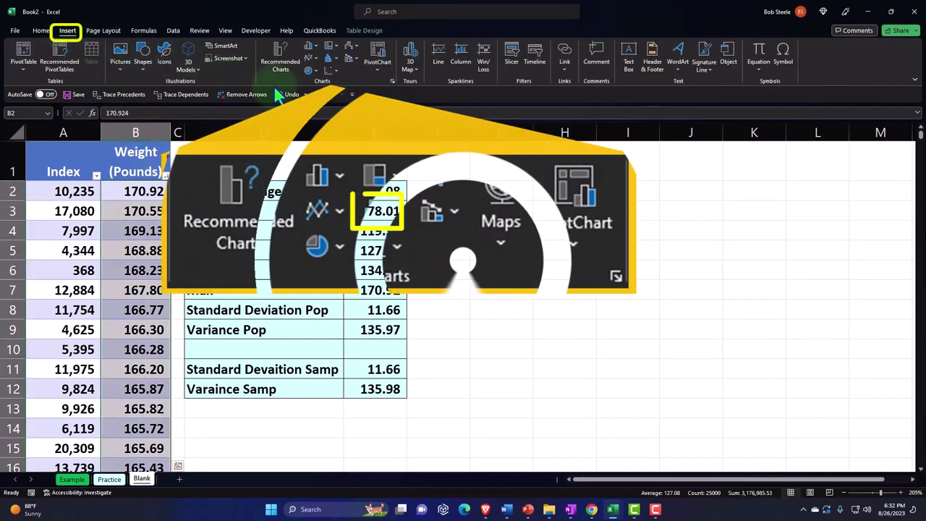
{"action": "left_click", "coordinate": [326, 60]}
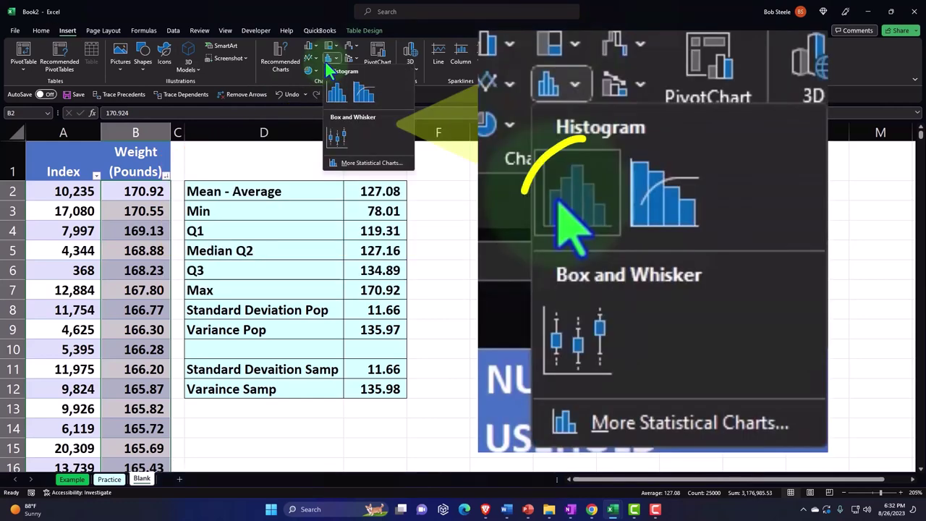
{"action": "left_click", "coordinate": [335, 94]}
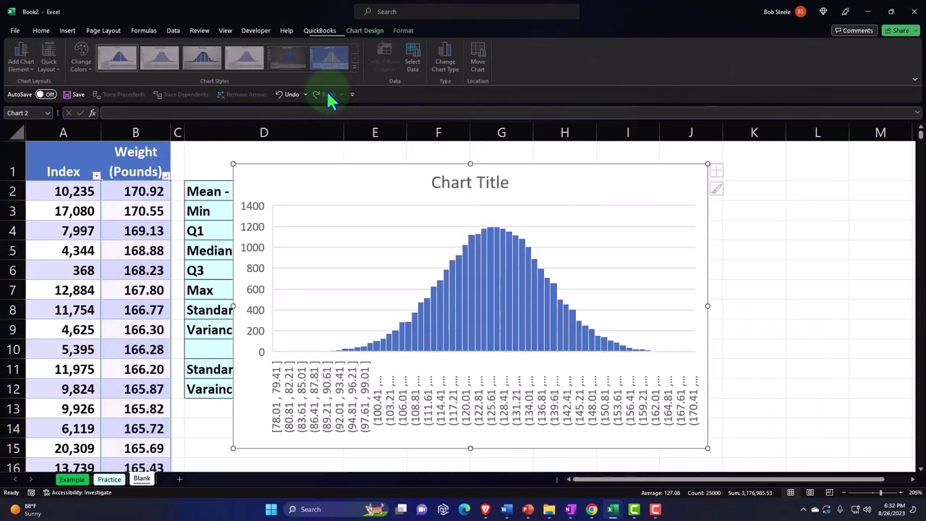
{"action": "left_click_drag", "start_coordinate": [362, 172], "coordinate": [522, 178]}
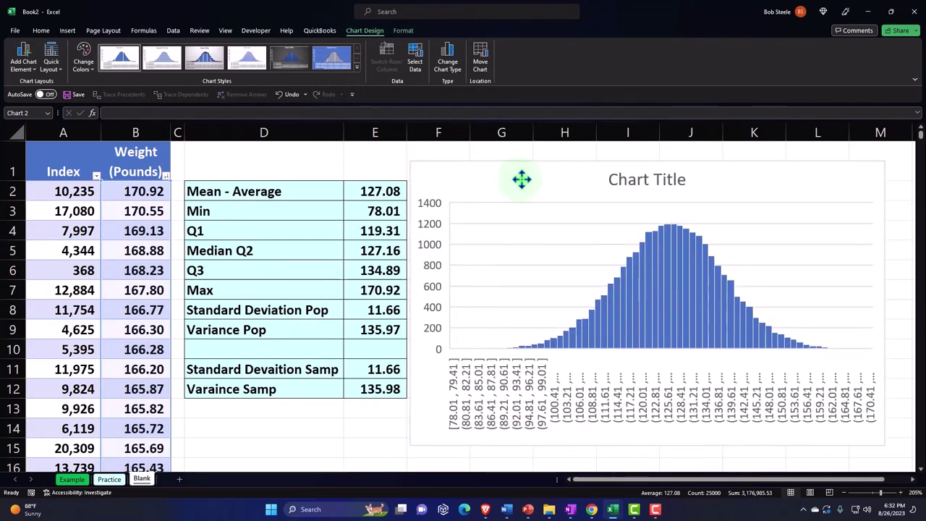
Delete the histogram's chart title and enlarge the chart to span about columns F to O and rows 1 to 15
{"action": "left_click", "coordinate": [616, 185]}
{"action": "key", "text": "Delete"}
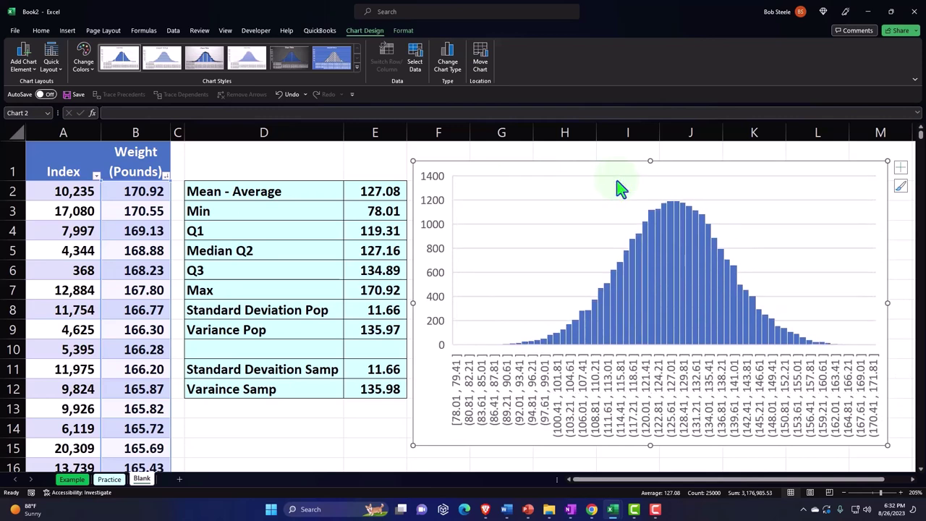
{"action": "scroll", "coordinate": [680, 491], "scroll_direction": "right", "scroll_amount": 1}
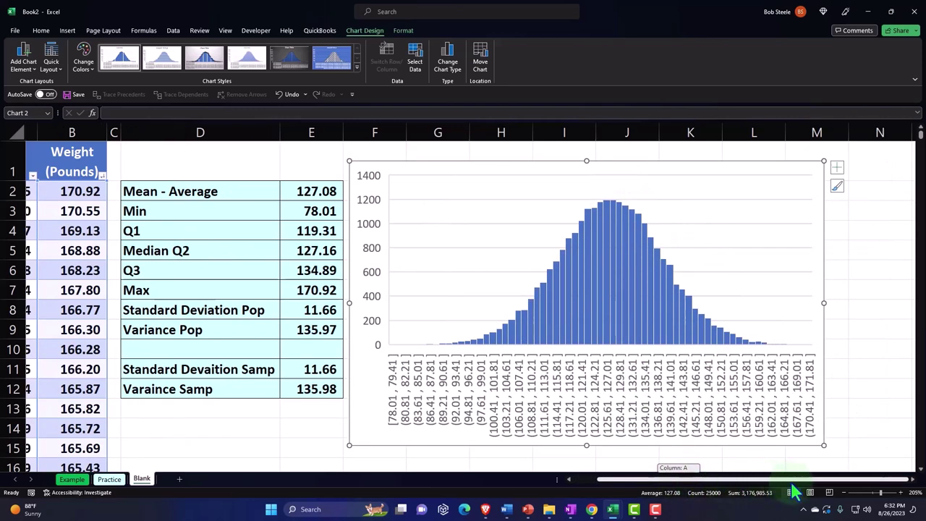
{"action": "left_click_drag", "start_coordinate": [824, 445], "coordinate": [916, 449]}
{"action": "scroll", "coordinate": [735, 490], "scroll_direction": "right", "scroll_amount": 1}
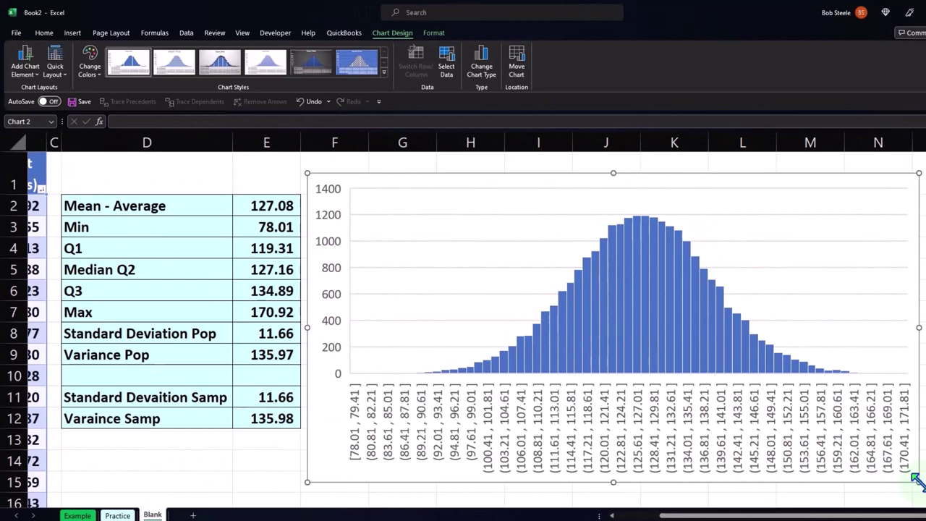
{"action": "left_click_drag", "start_coordinate": [920, 483], "coordinate": [925, 487]}
{"action": "left_click_drag", "start_coordinate": [833, 515], "coordinate": [844, 515]}
{"action": "left_click_drag", "start_coordinate": [894, 487], "coordinate": [925, 490]}
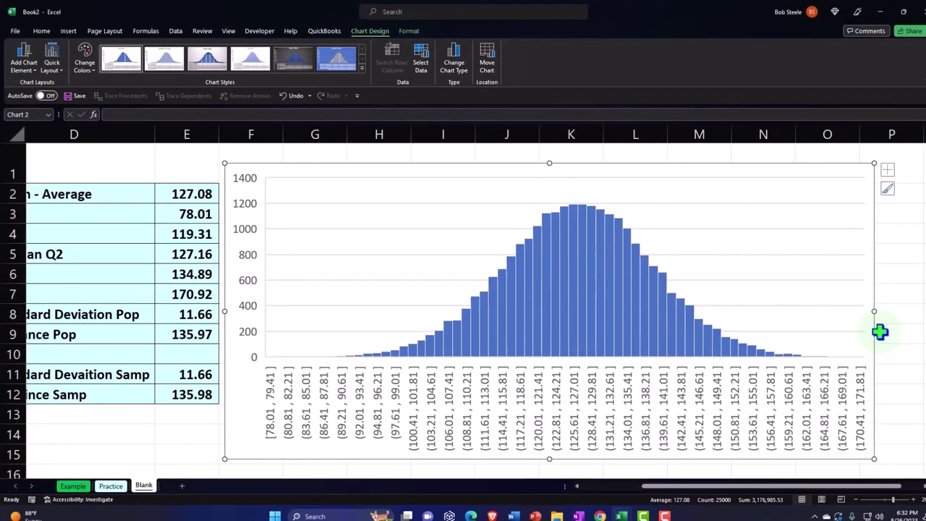
{"action": "key", "text": "Escape"}
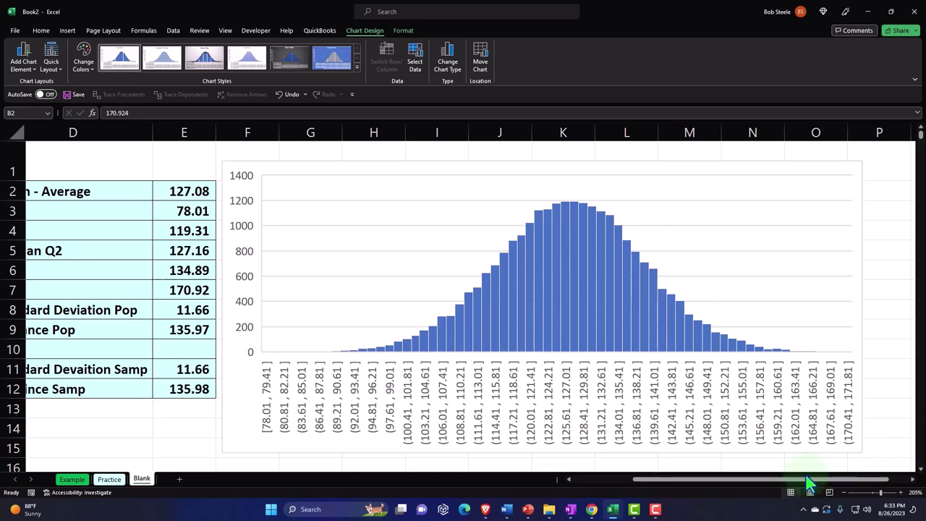
Select cell Q1 in the empty area beyond the histogram
{"action": "left_click", "coordinate": [784, 464]}
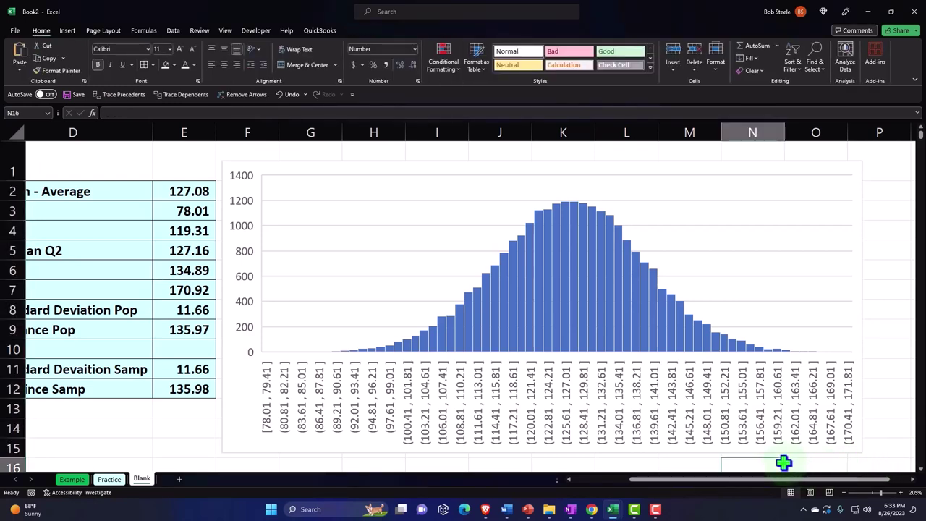
{"action": "key", "text": "Right"}
{"action": "key", "text": "Right"}
{"action": "key", "text": "Right"}
{"action": "key", "text": "Right"}
{"action": "key", "text": "Right"}
{"action": "key", "text": "Up"}
{"action": "key", "text": "Up"}
{"action": "key", "text": "Up"}
{"action": "key", "text": "Up"}
{"action": "key", "text": "Up"}
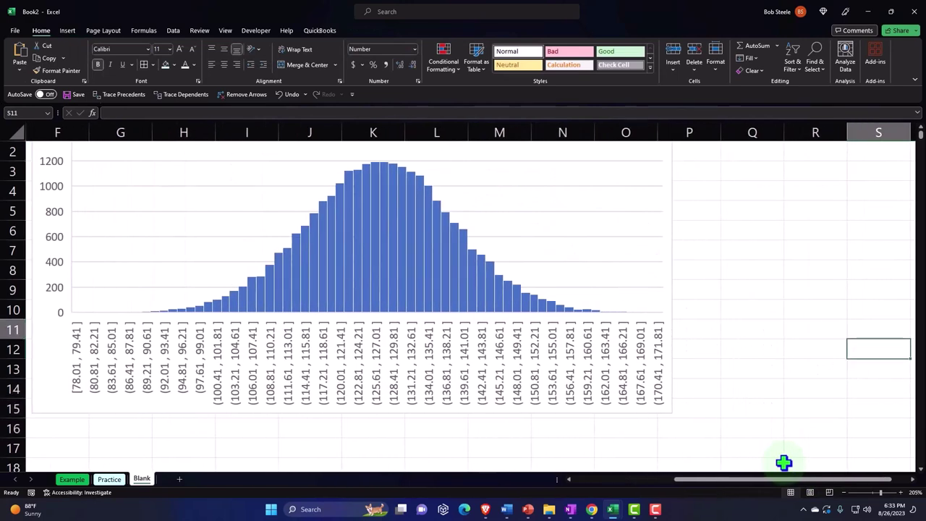
{"action": "key", "text": "Up"}
{"action": "key", "text": "Up"}
{"action": "key", "text": "Up"}
{"action": "key", "text": "Up"}
{"action": "key", "text": "Up"}
{"action": "key", "text": "Up"}
{"action": "key", "text": "Up"}
{"action": "key", "text": "Up"}
{"action": "key", "text": "Up"}
{"action": "key", "text": "Up"}
{"action": "key", "text": "Left"}
{"action": "key", "text": "Left"}
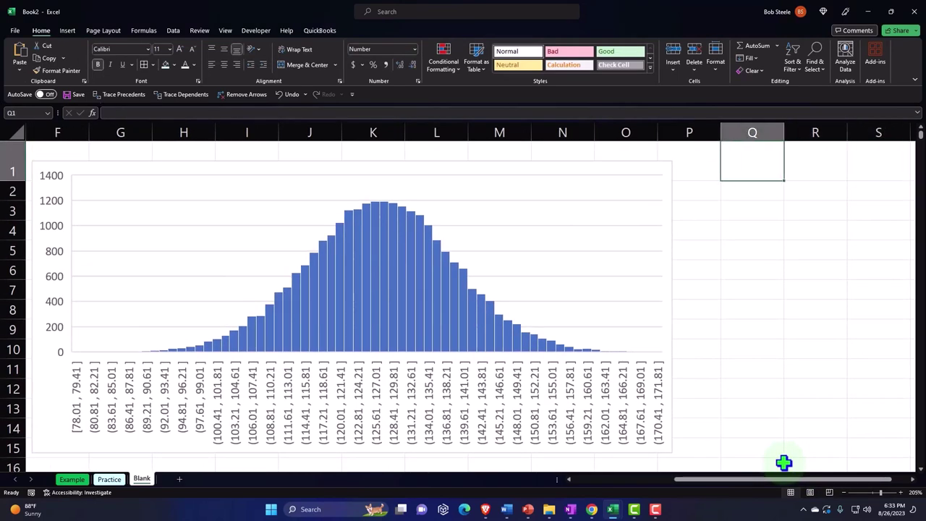
Enter the label Variance in cell Q1 and paste the copied population variance equation directly beneath it
{"action": "type", "text": "Vari"}
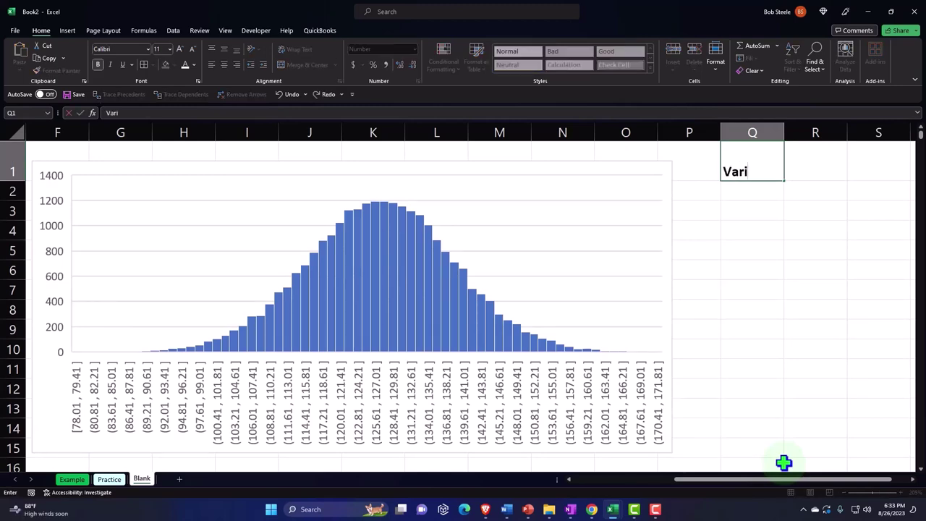
{"action": "type", "text": "ance"}
{"action": "key", "text": "Return"}
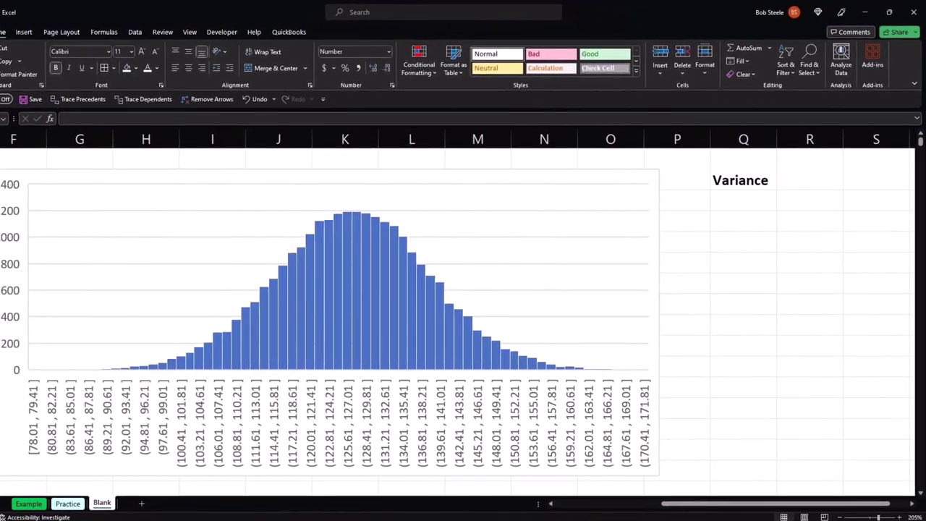
{"action": "key", "text": "ctrl+v"}
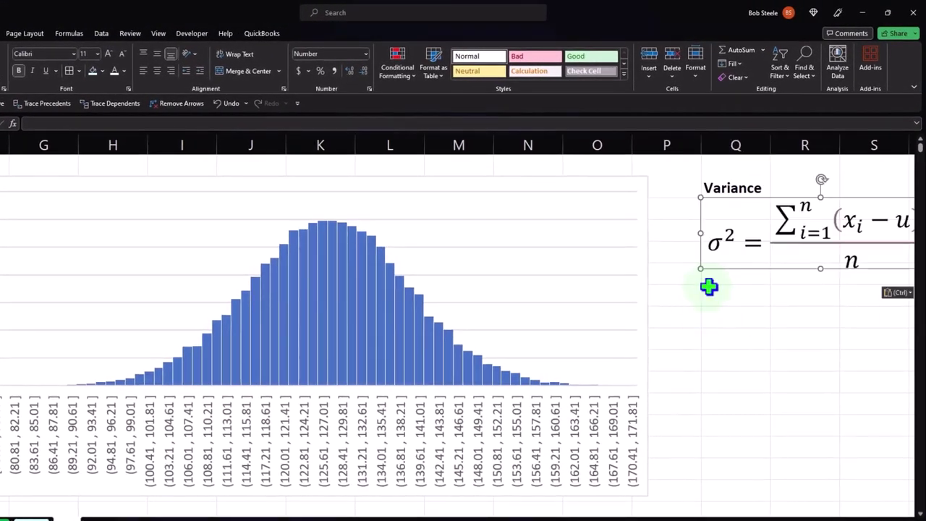
{"action": "scroll", "coordinate": [796, 434], "scroll_direction": "right", "scroll_amount": 1}
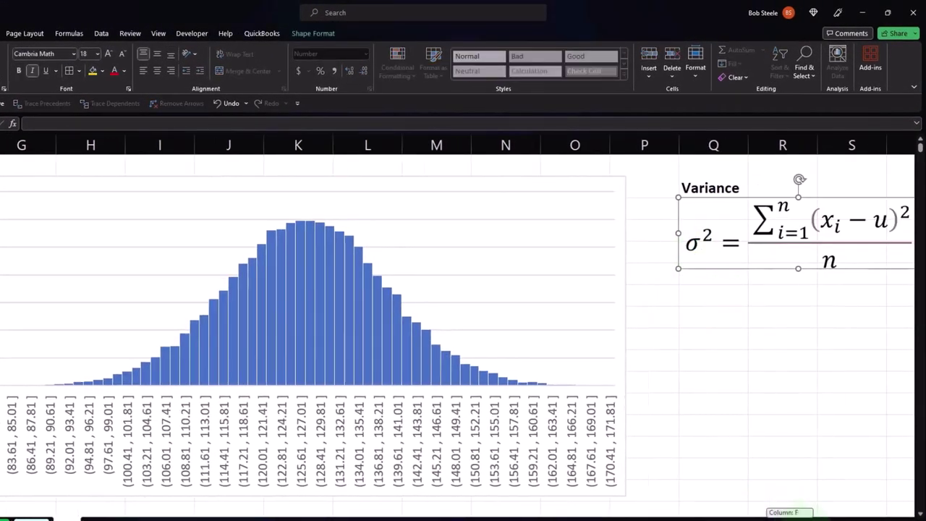
Reduce the variance equation's font size to 12 and narrow its text box to fit within columns Q to S
{"action": "left_click", "coordinate": [123, 55]}
{"action": "left_click", "coordinate": [123, 55]}
{"action": "left_click", "coordinate": [122, 55]}
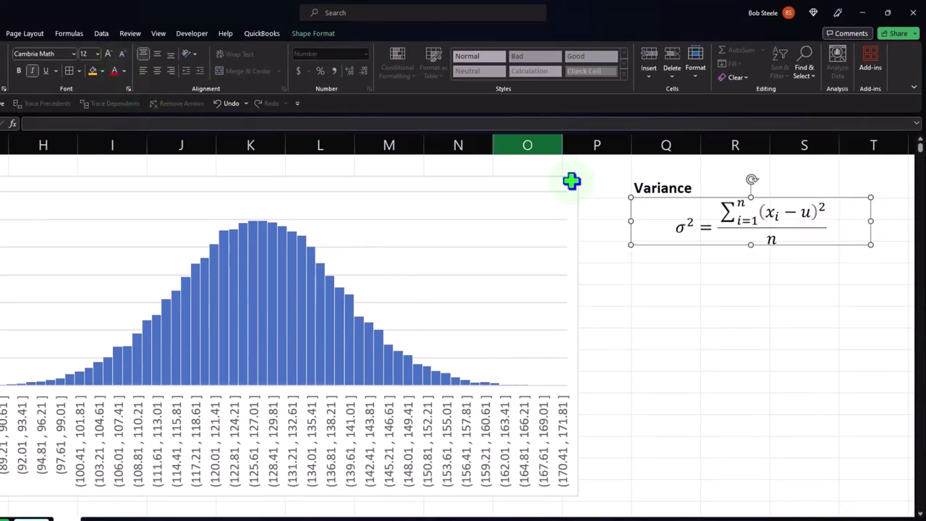
{"action": "left_click_drag", "start_coordinate": [872, 221], "coordinate": [803, 224]}
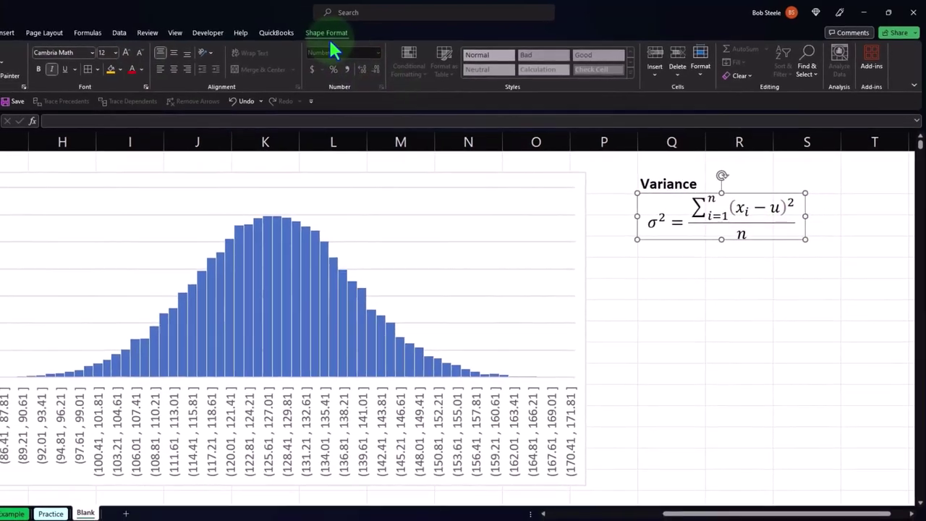
{"action": "left_click", "coordinate": [68, 33]}
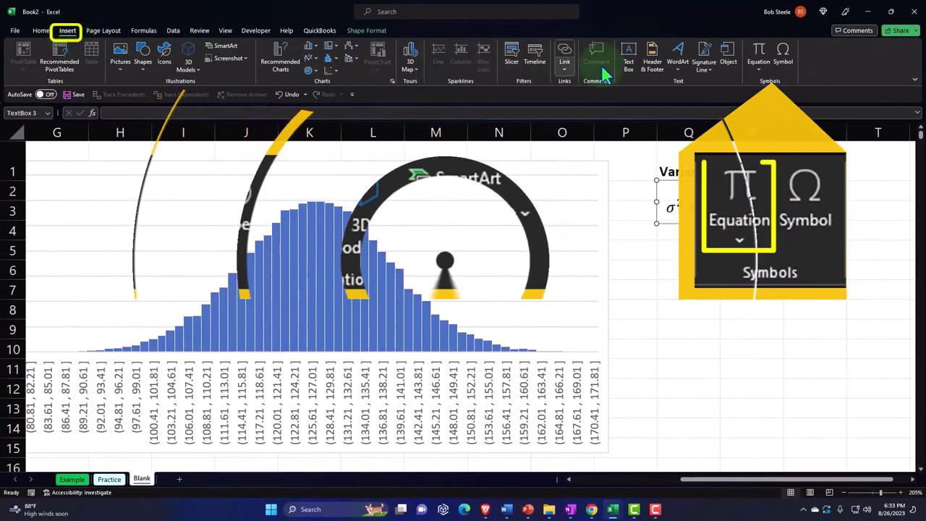
{"action": "left_click", "coordinate": [759, 56]}
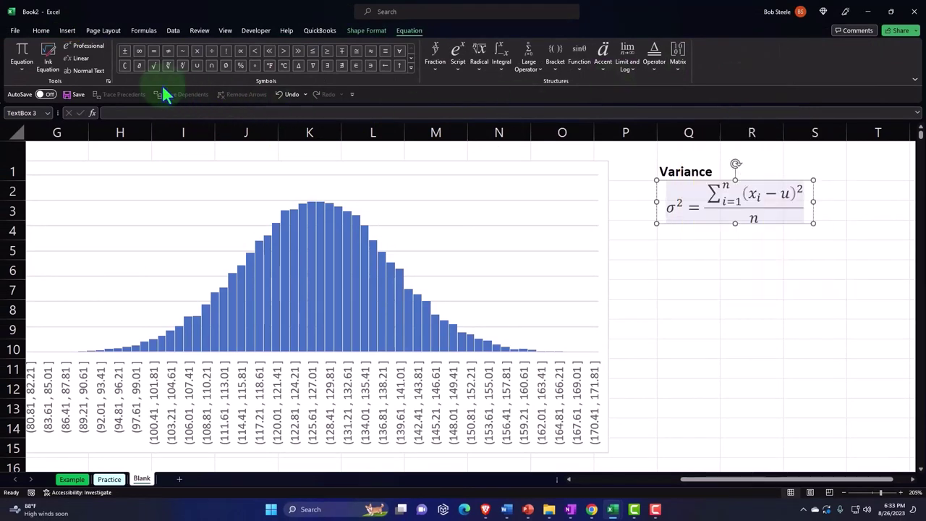
{"action": "left_click", "coordinate": [47, 59]}
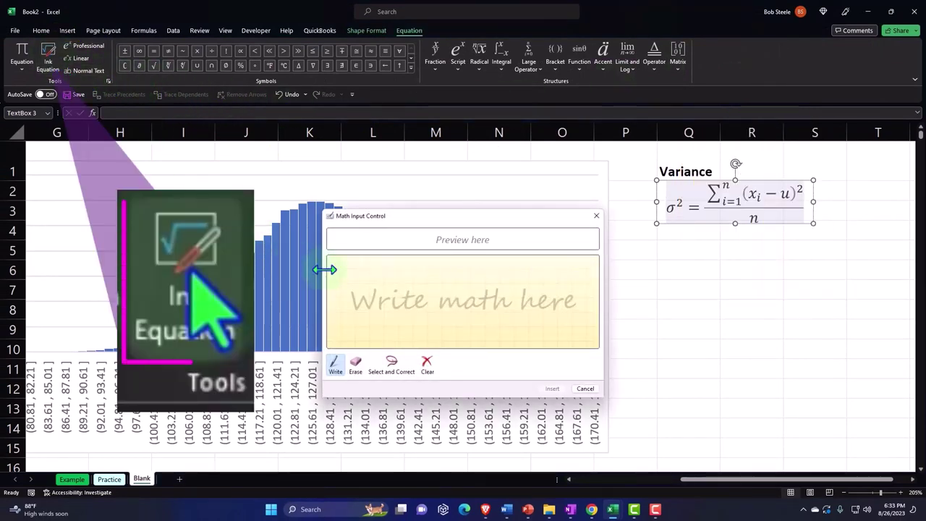
{"action": "mouse_move", "coordinate": [353, 272]}
{"action": "left_mouse_down"}
{"action": "mouse_move", "coordinate": [360, 283]}
{"action": "mouse_move", "coordinate": [352, 286]}
{"action": "mouse_move", "coordinate": [367, 262]}
{"action": "left_mouse_up"}
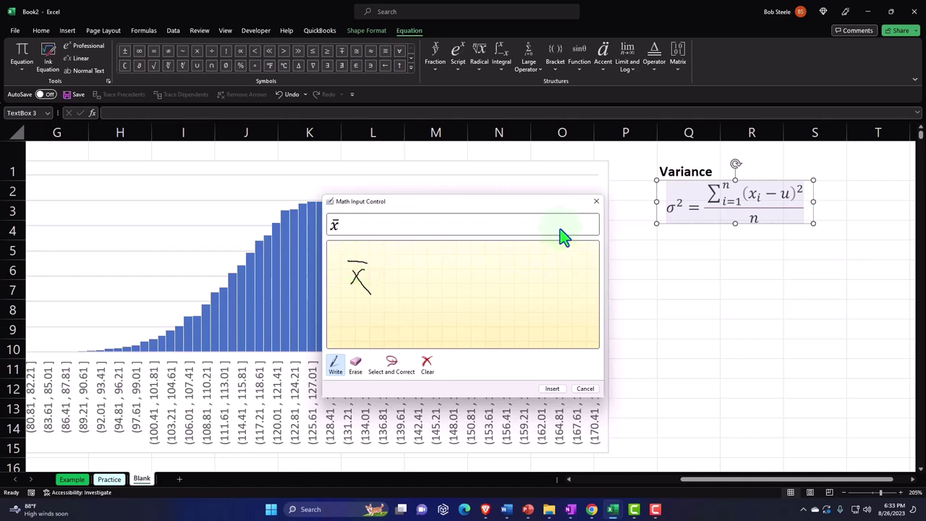
{"action": "left_click", "coordinate": [596, 201]}
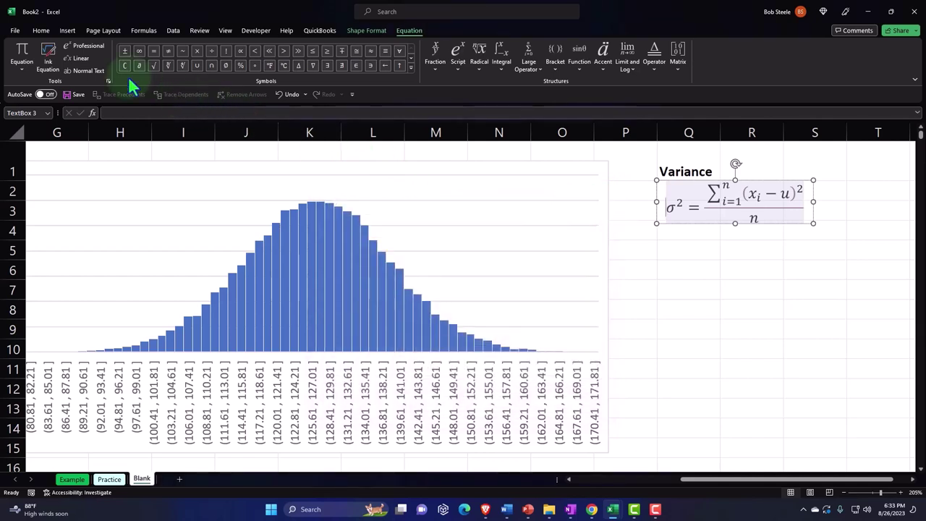
Fill the variance equation's text box with the standard orange color
{"action": "left_click", "coordinate": [40, 31]}
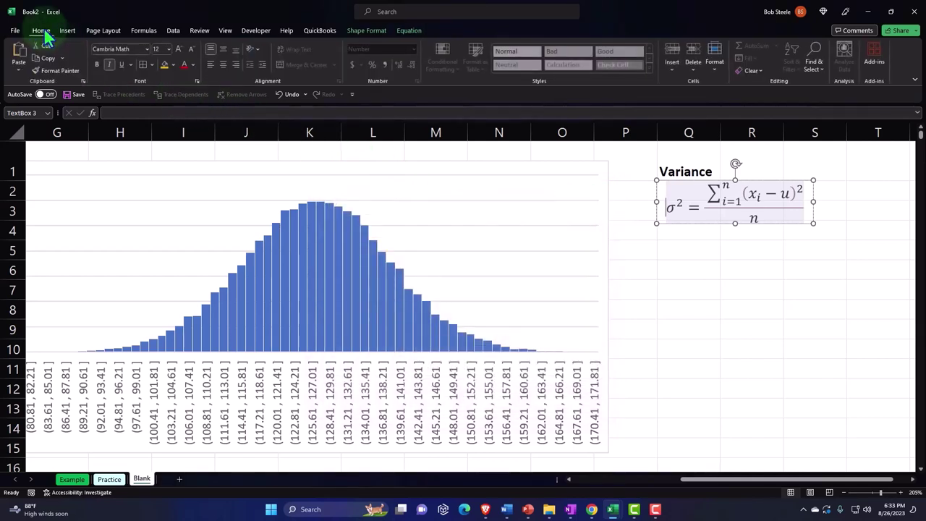
{"action": "left_click", "coordinate": [173, 66]}
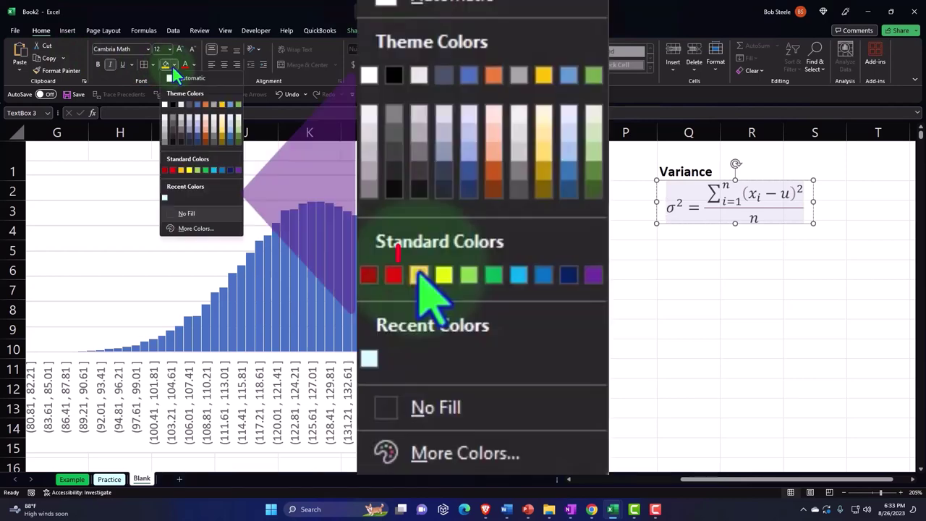
{"action": "left_click", "coordinate": [181, 171]}
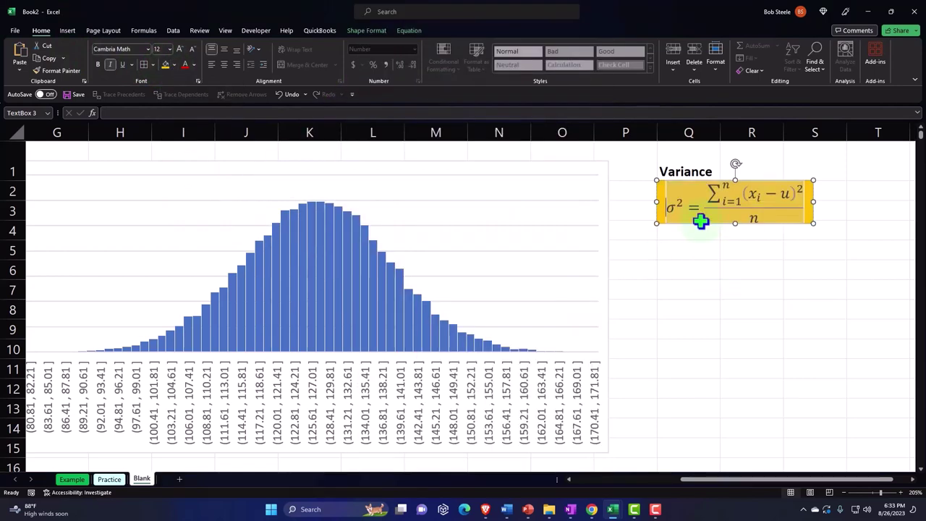
Format the Variance header range Q1:S1 with a black fill and white text
{"action": "left_click_drag", "start_coordinate": [683, 167], "coordinate": [798, 166]}
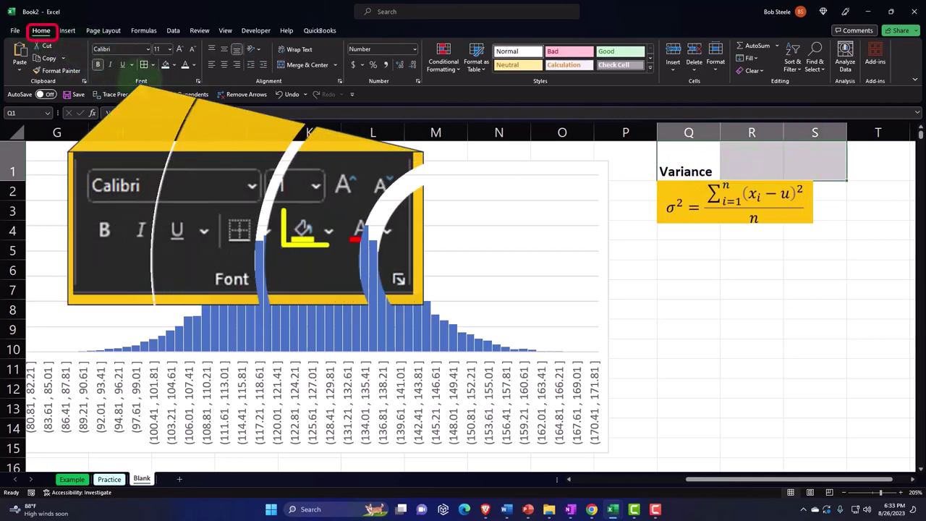
{"action": "left_click", "coordinate": [174, 64]}
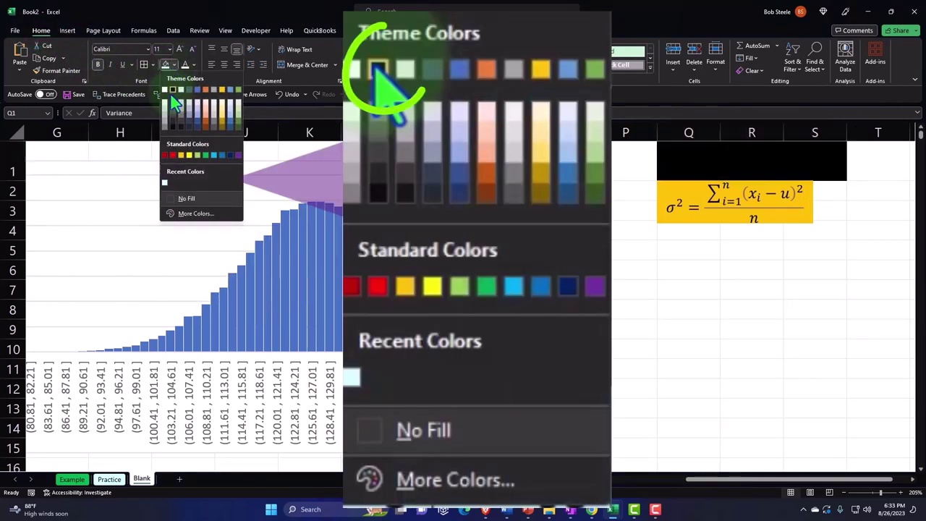
{"action": "left_click", "coordinate": [172, 90]}
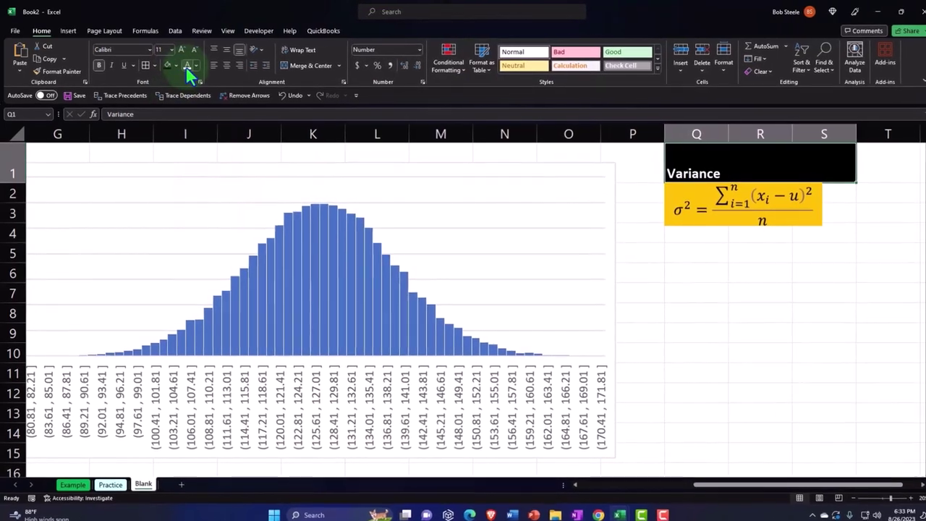
Enter the label Standard Devaiation in cell Q6 and paste the copied population standard deviation equation beneath it
{"action": "left_click", "coordinate": [709, 278]}
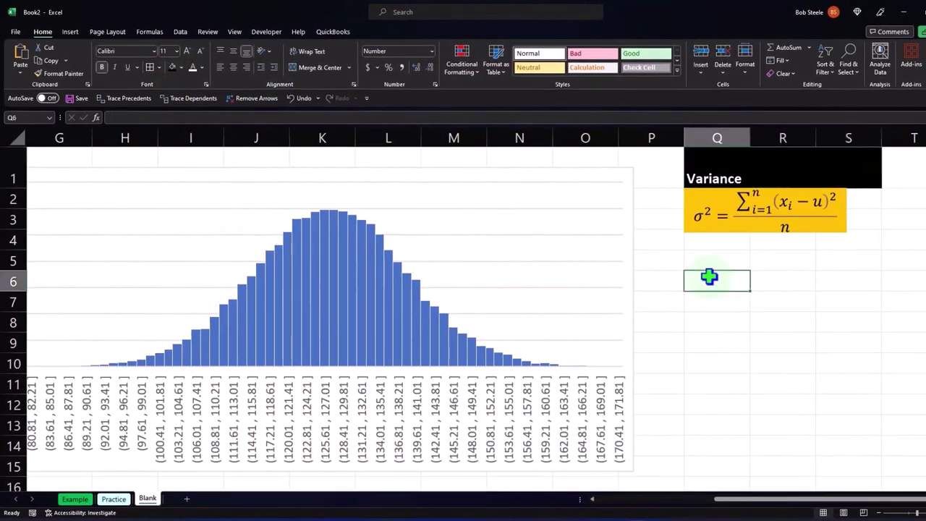
{"action": "type", "text": "Sta"}
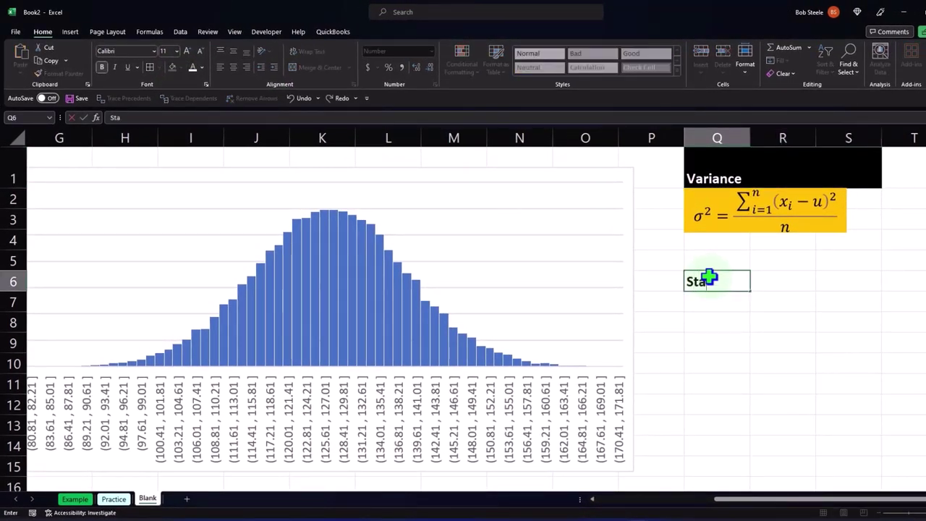
{"action": "type", "text": "ndard Deva"}
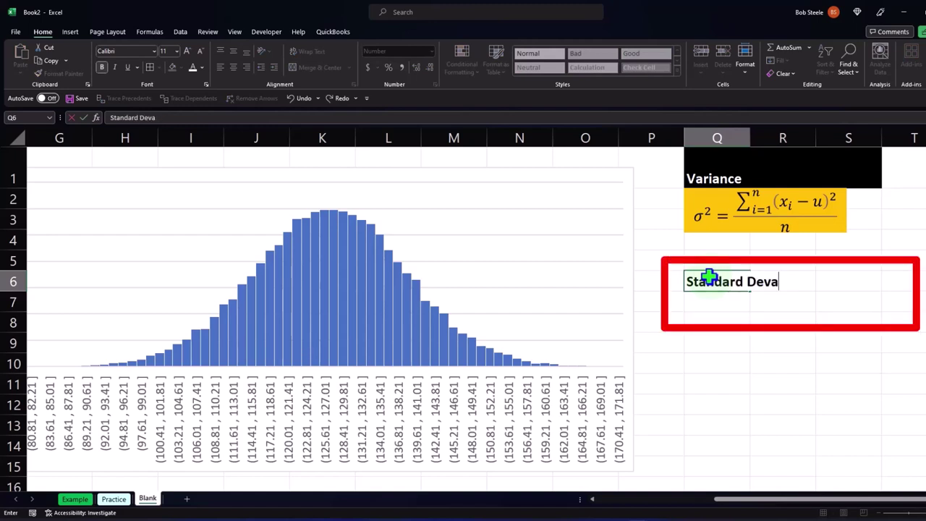
{"action": "type", "text": "iation"}
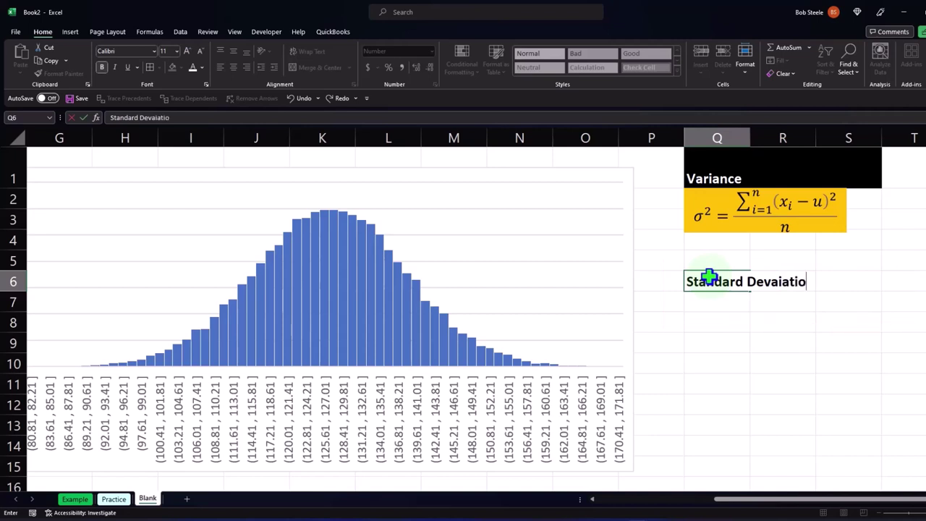
{"action": "key", "text": "Return"}
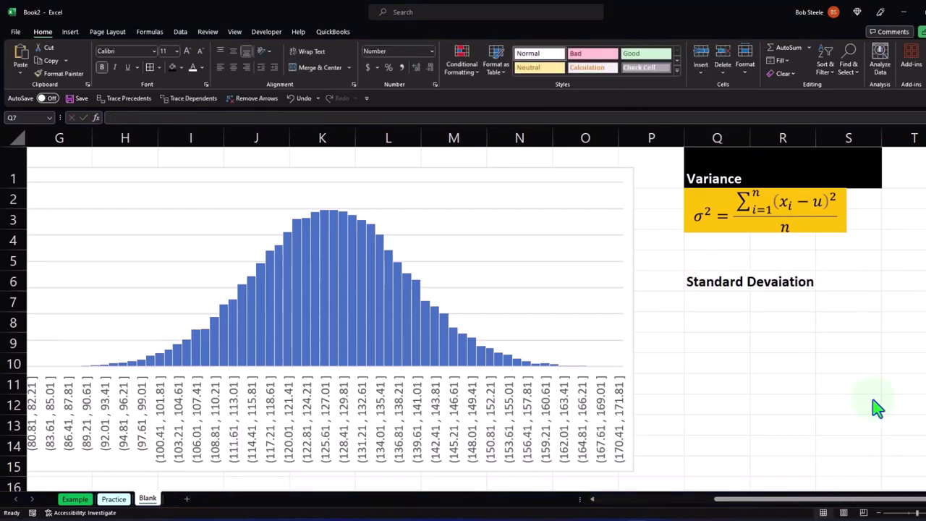
{"action": "key", "text": "ctrl+v"}
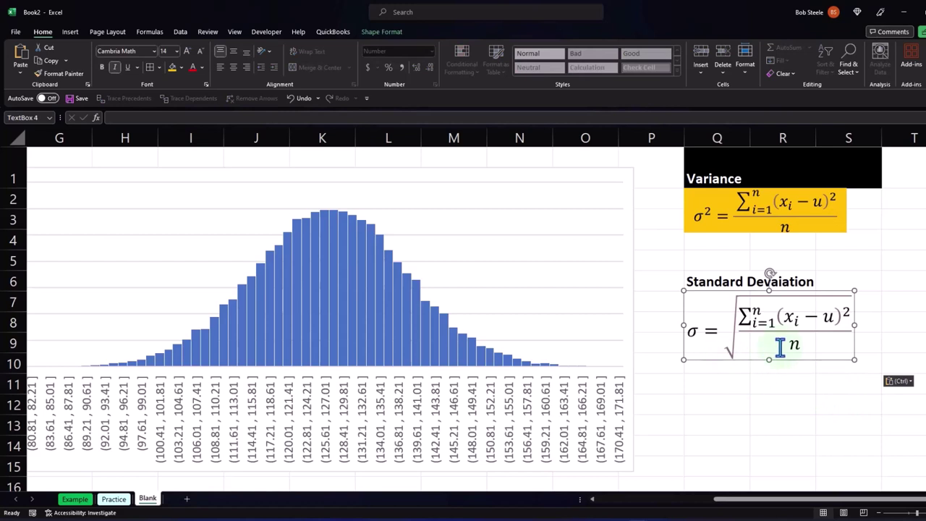
Reduce the standard deviation equation's font size to 12 and fill its text box with orange
{"action": "left_click", "coordinate": [201, 52]}
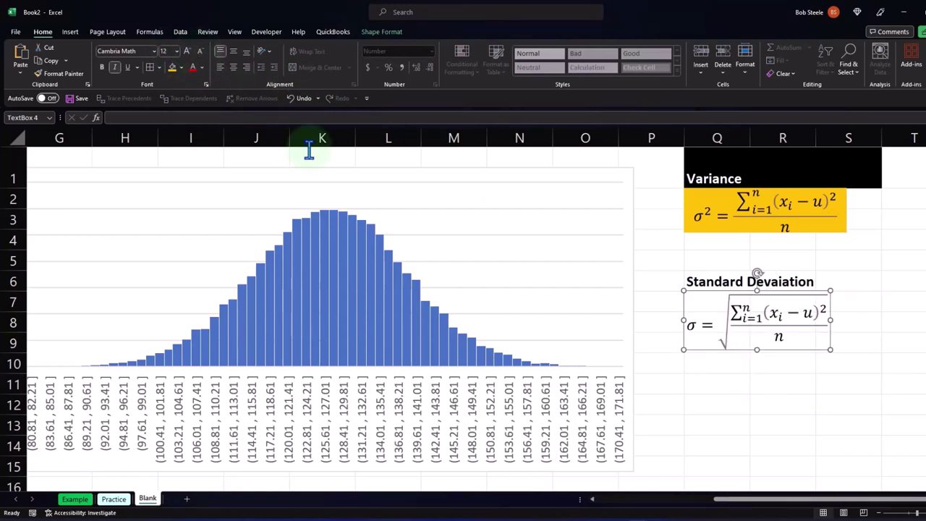
{"action": "left_click", "coordinate": [691, 304]}
{"action": "left_click", "coordinate": [684, 303]}
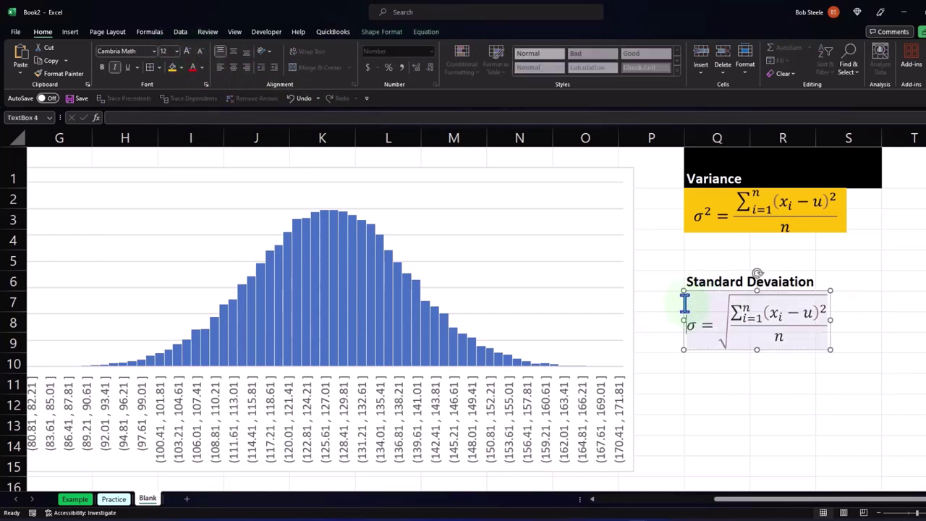
{"action": "left_click", "coordinate": [680, 298]}
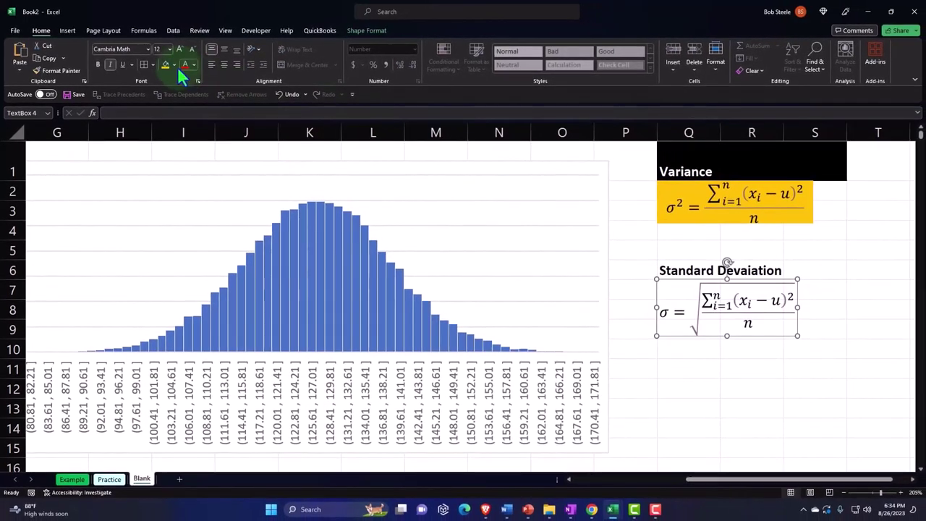
{"action": "left_click", "coordinate": [165, 65]}
Format the standard deviation header range Q6:S6 with a black fill and white text
{"action": "left_click_drag", "start_coordinate": [666, 263], "coordinate": [811, 265]}
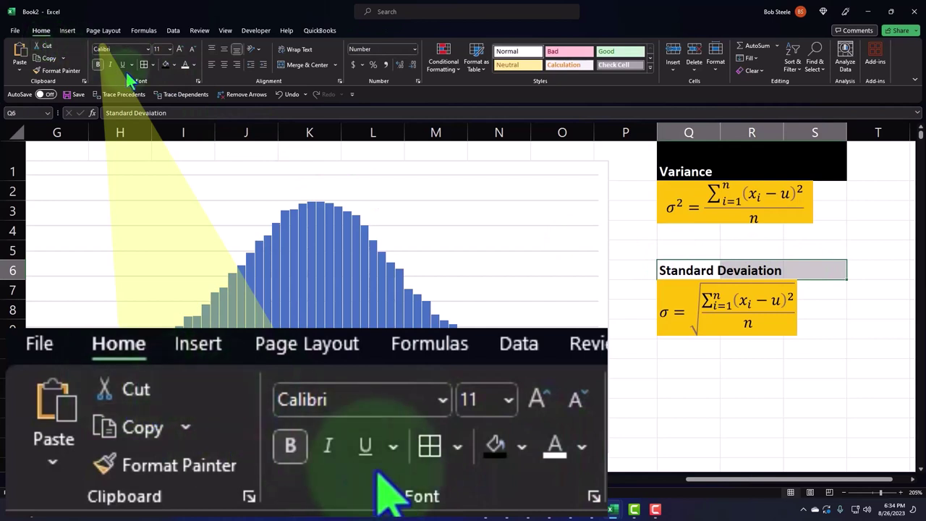
{"action": "left_click", "coordinate": [166, 64]}
{"action": "left_click", "coordinate": [184, 64]}
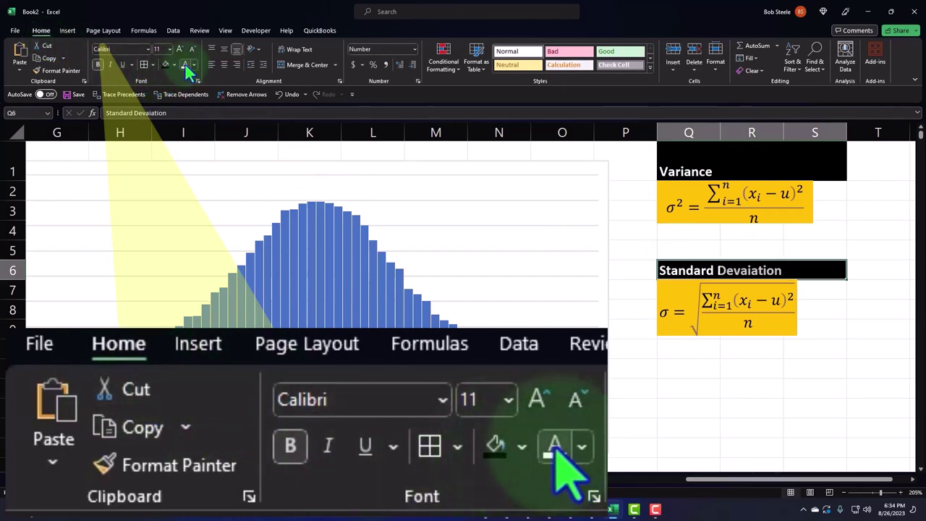
Narrow column T to a thin spacer beside the formula block
{"action": "left_click", "coordinate": [695, 371]}
{"action": "key", "text": "Right"}
{"action": "key", "text": "Right"}
{"action": "key", "text": "Right"}
{"action": "key", "text": "Right"}
{"action": "key", "text": "Right"}
{"action": "key", "text": "Right"}
{"action": "key", "text": "Right"}
{"action": "key", "text": "Right"}
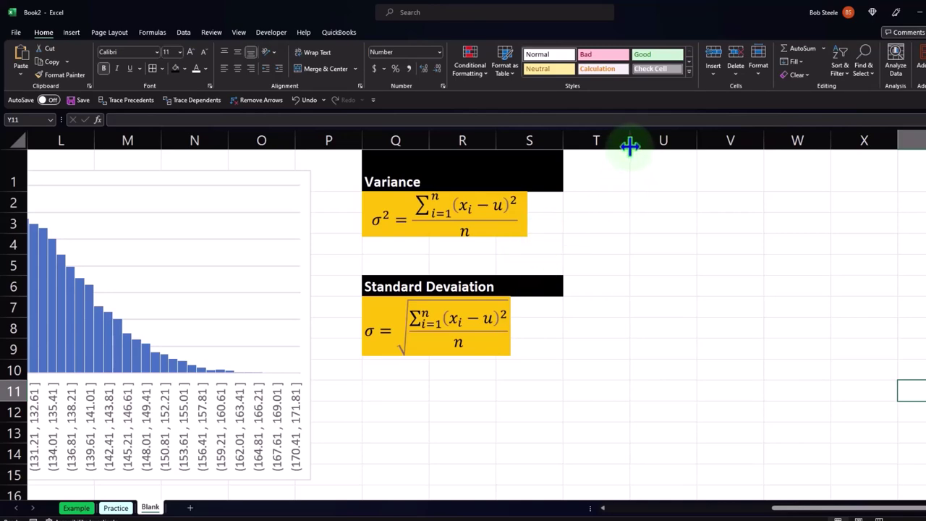
{"action": "left_click_drag", "start_coordinate": [630, 146], "coordinate": [542, 136]}
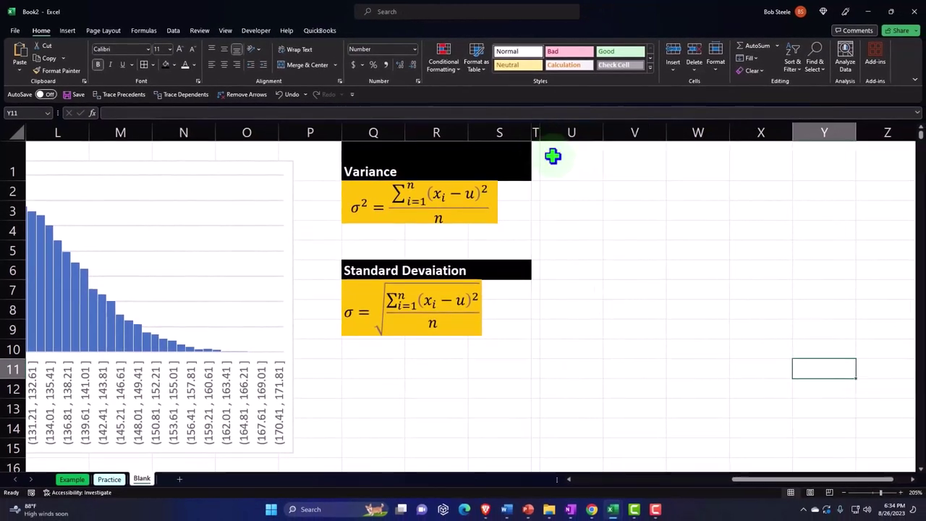
Return to the data table and copy the whole Weight (Pounds) column B
{"action": "left_click", "coordinate": [567, 190]}
{"action": "key", "text": "Left"}
{"action": "key", "text": "Left"}
{"action": "key", "text": "Left"}
{"action": "key", "text": "Left"}
{"action": "key", "text": "Left"}
{"action": "key", "text": "Left"}
{"action": "key", "text": "Left"}
{"action": "key", "text": "Left"}
{"action": "key", "text": "Left"}
{"action": "key", "text": "Left"}
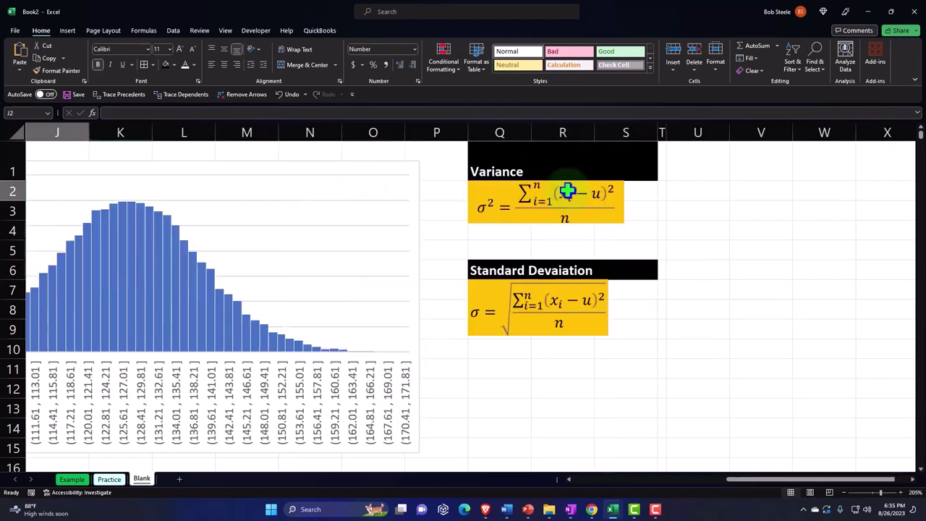
{"action": "key", "text": "Left"}
{"action": "key", "text": "Left"}
{"action": "key", "text": "Left"}
{"action": "key", "text": "Left"}
{"action": "key", "text": "Left"}
{"action": "key", "text": "Left"}
{"action": "key", "text": "Left"}
{"action": "key", "text": "Left"}
{"action": "key", "text": "Left"}
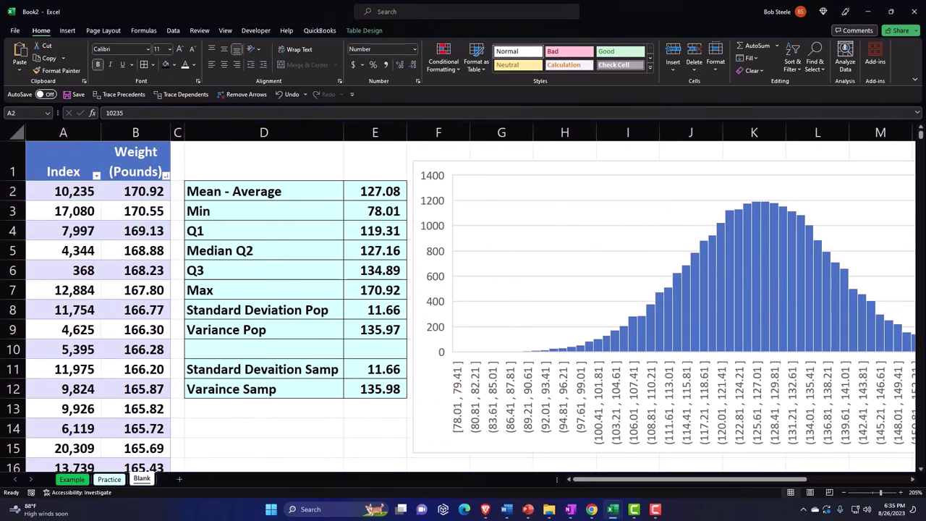
{"action": "left_click", "coordinate": [149, 124]}
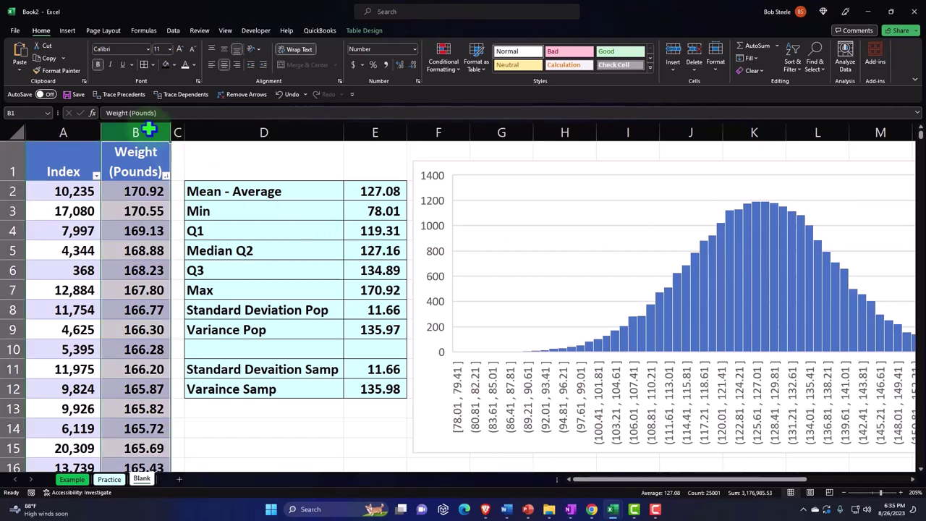
{"action": "right_click", "coordinate": [157, 225]}
{"action": "left_click", "coordinate": [178, 257]}
Paste the copied Weight (Pounds) column into column U beside the formula block, starting at U1
{"action": "left_click", "coordinate": [348, 253]}
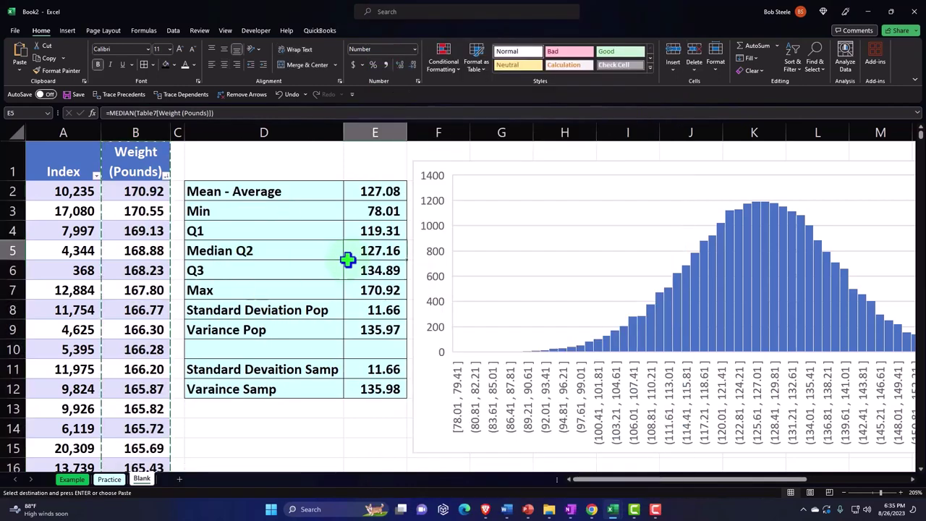
{"action": "key", "text": "Right"}
{"action": "key", "text": "Right"}
{"action": "key", "text": "Right"}
{"action": "key", "text": "Right"}
{"action": "key", "text": "Right"}
{"action": "key", "text": "Right"}
{"action": "key", "text": "Right"}
{"action": "key", "text": "Right"}
{"action": "key", "text": "Right"}
{"action": "key", "text": "Right"}
{"action": "key", "text": "Right"}
{"action": "key", "text": "Right"}
{"action": "key", "text": "Right"}
{"action": "key", "text": "Right"}
{"action": "key", "text": "Right"}
{"action": "key", "text": "Right"}
{"action": "key", "text": "Right"}
{"action": "key", "text": "Right"}
{"action": "key", "text": "Right"}
{"action": "key", "text": "Right"}
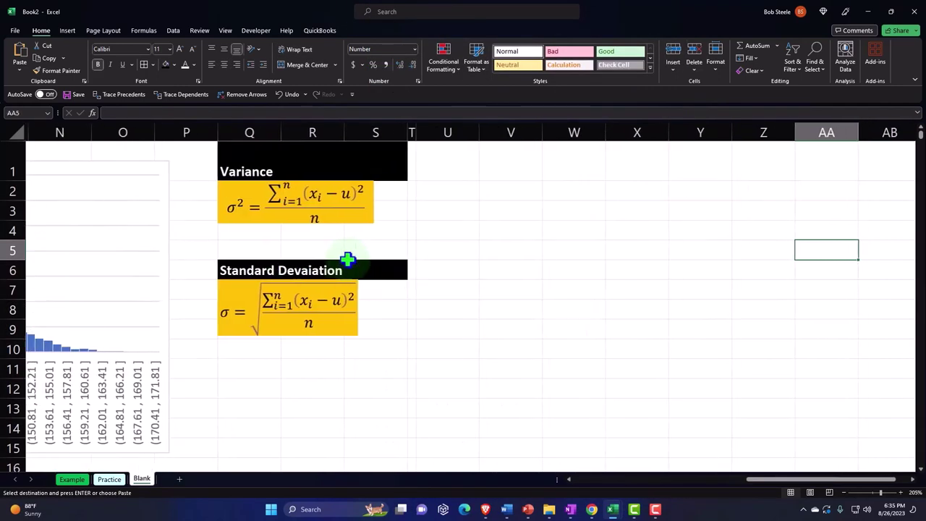
{"action": "left_click", "coordinate": [455, 156]}
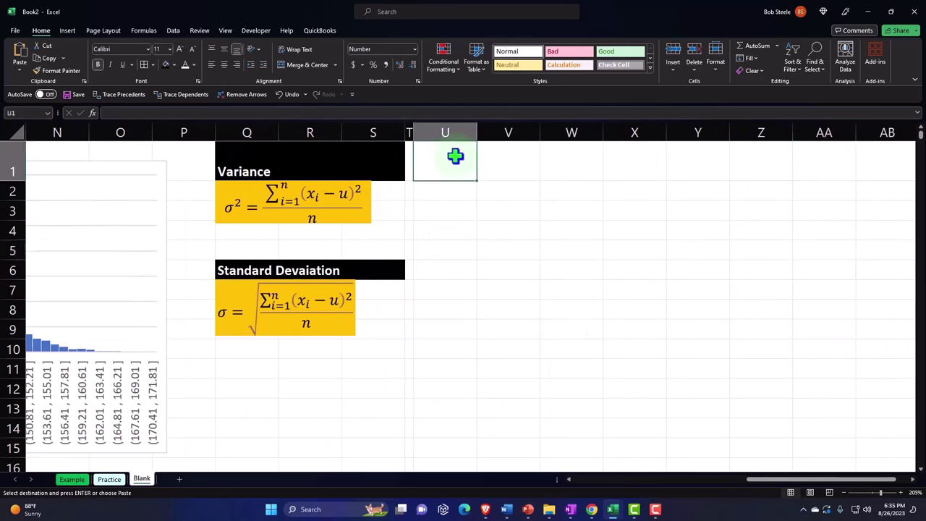
{"action": "right_click", "coordinate": [455, 156]}
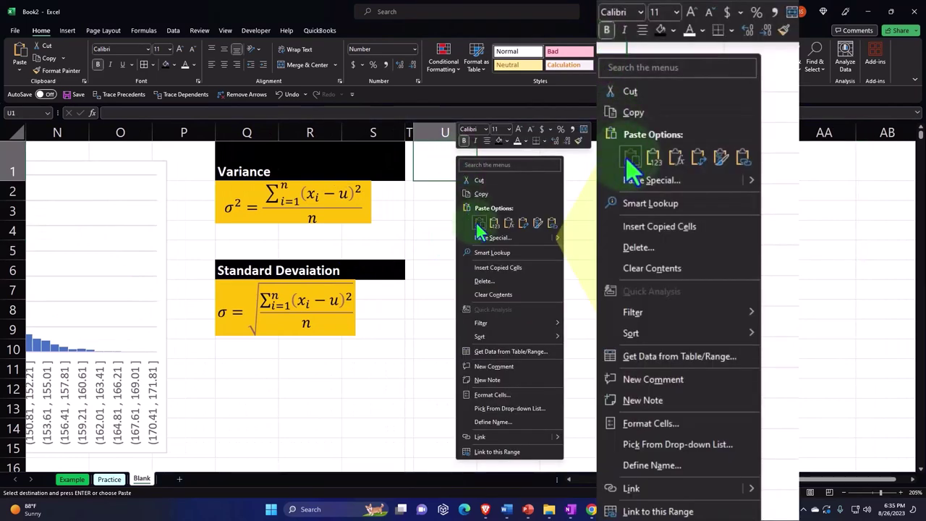
{"action": "left_click", "coordinate": [479, 223]}
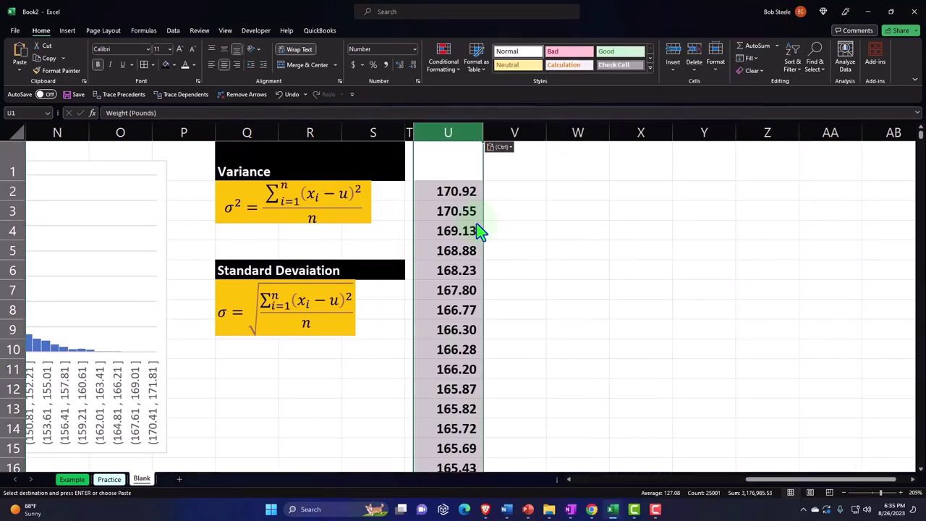
Convert the pasted weights in U1:U25001 into a table with headers, and narrow column U so its header wraps
{"action": "left_click", "coordinate": [467, 229]}
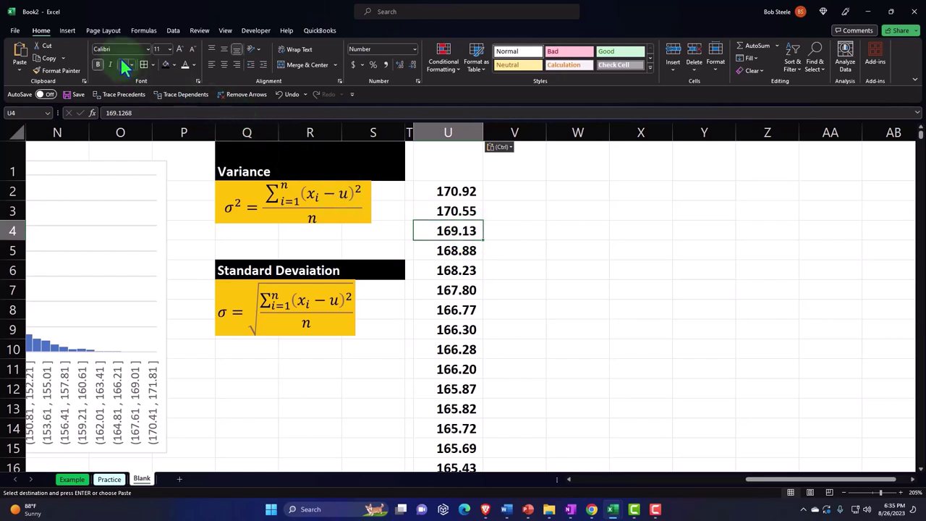
{"action": "left_click", "coordinate": [68, 30]}
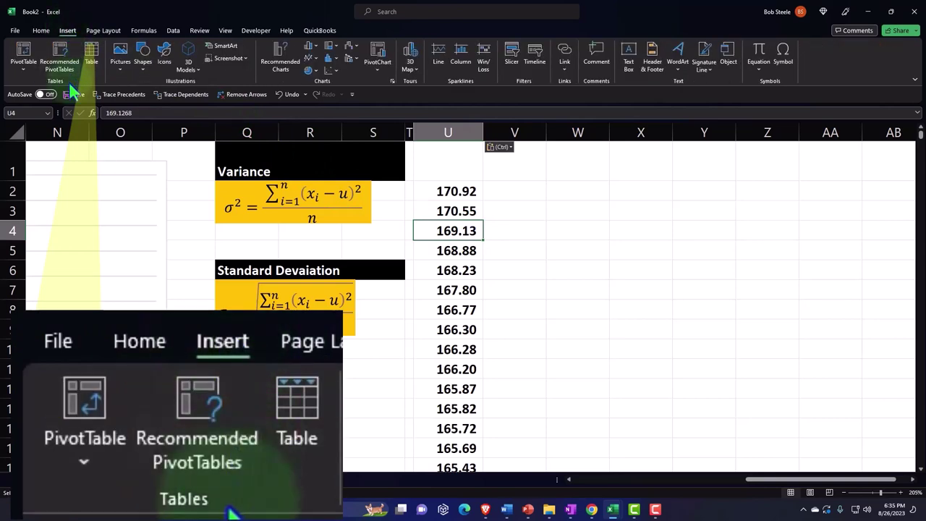
{"action": "left_click", "coordinate": [100, 62]}
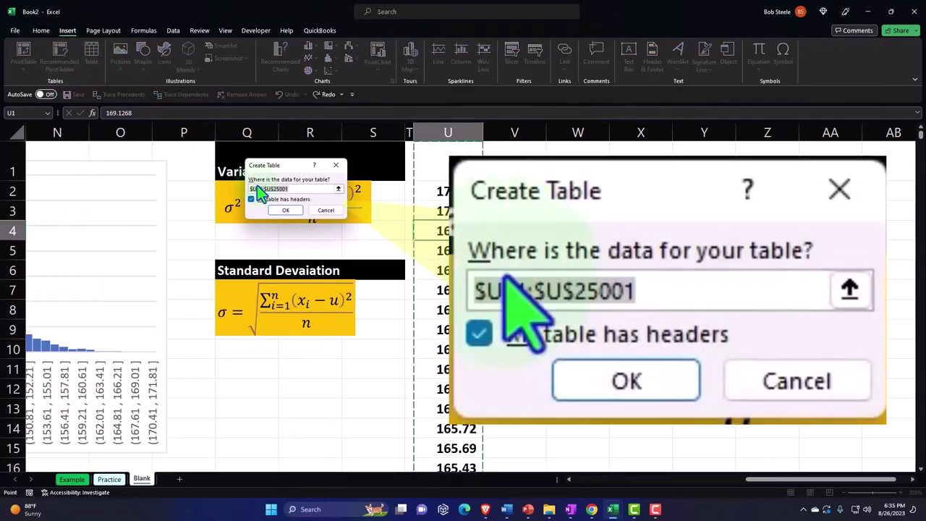
{"action": "left_click", "coordinate": [281, 211]}
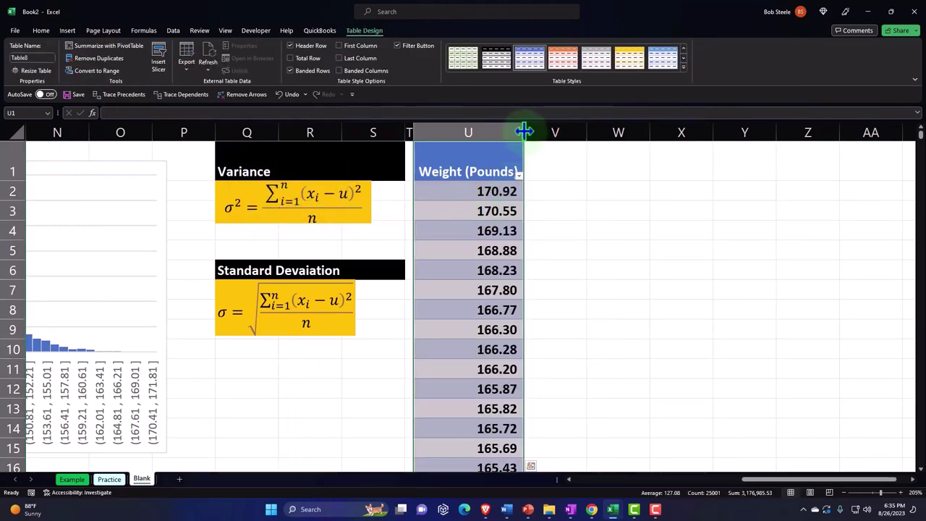
{"action": "left_click_drag", "start_coordinate": [524, 131], "coordinate": [481, 134]}
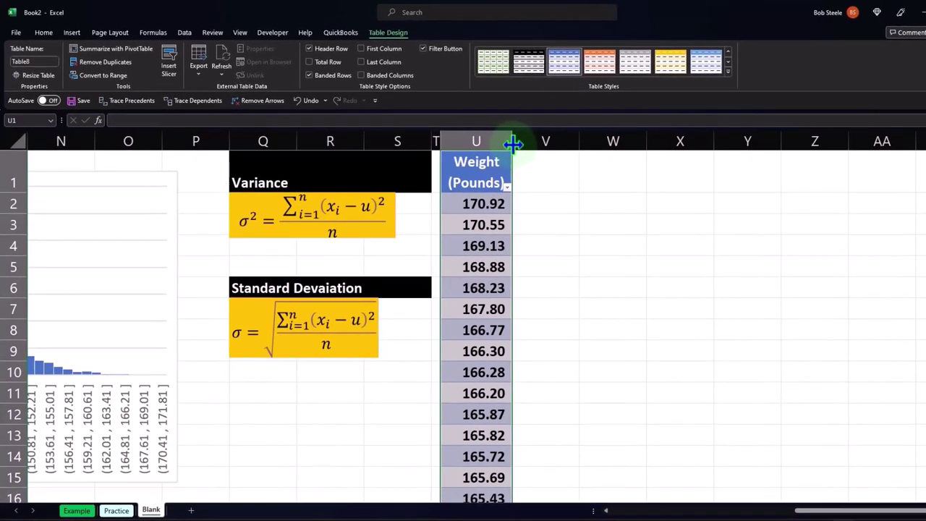
Extend the new weight table with a column headed Mean in V1
{"action": "left_click", "coordinate": [542, 174]}
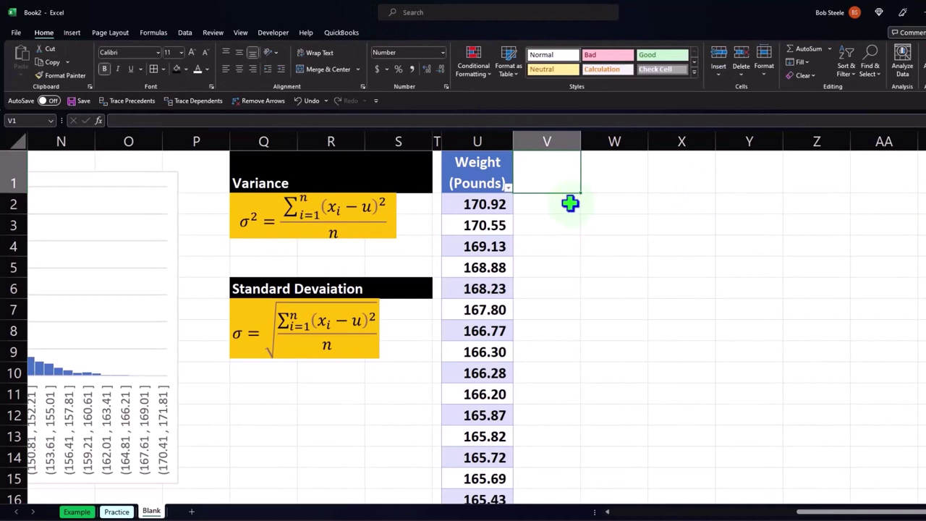
{"action": "type", "text": "M"}
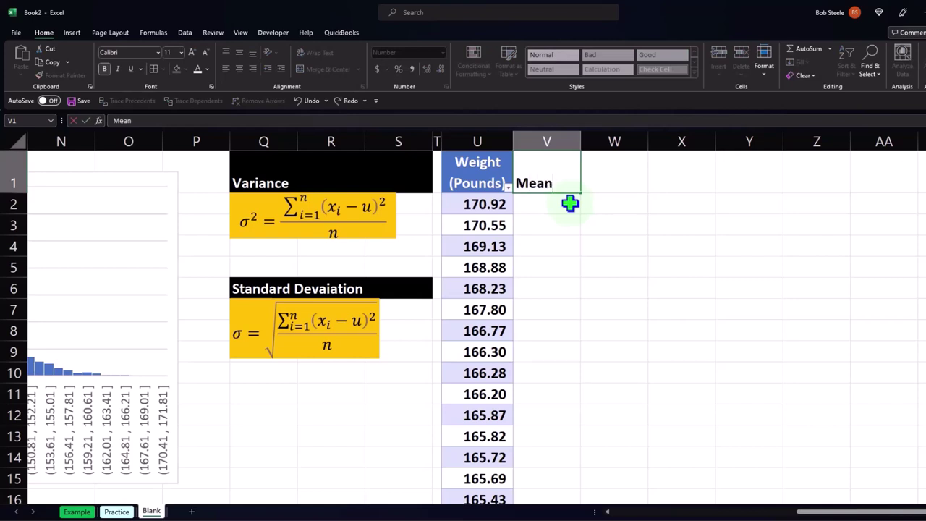
{"action": "type", "text": "ean"}
{"action": "key", "text": "Return"}
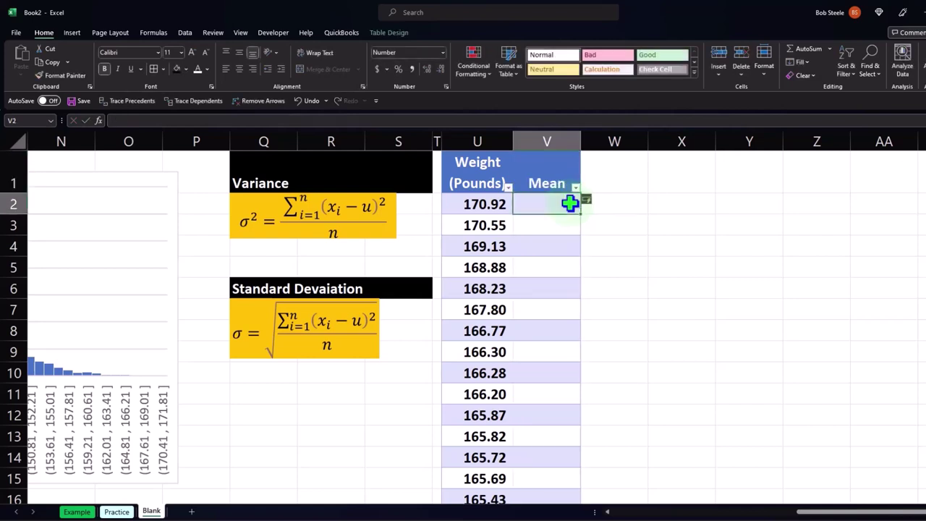
Fill the Mean column with the average of the table's Weight (Pounds) column using AVERAGE
{"action": "type", "text": "=avera"}
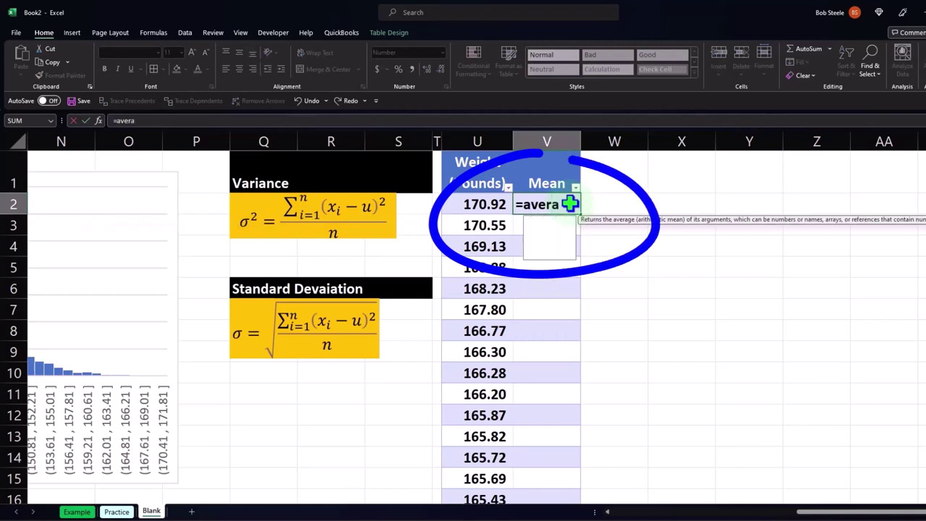
{"action": "type", "text": "g"}
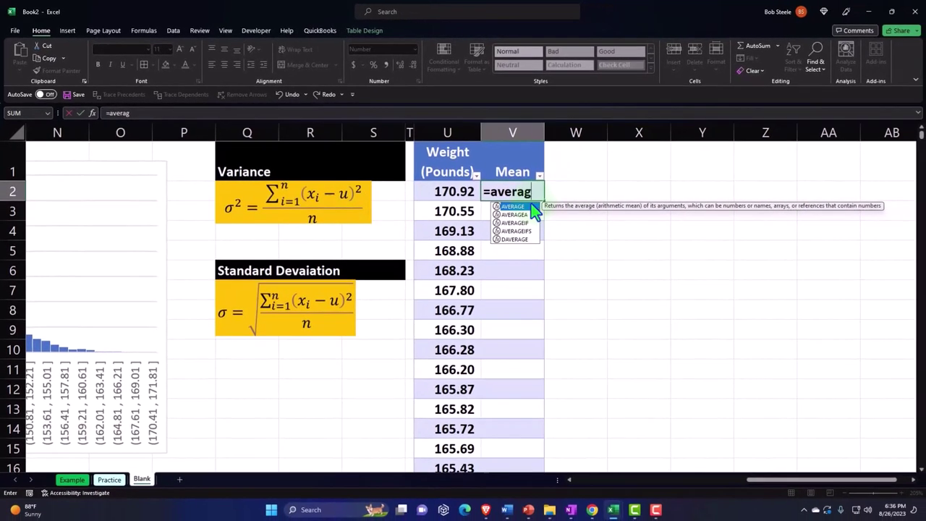
{"action": "double_click", "coordinate": [531, 206]}
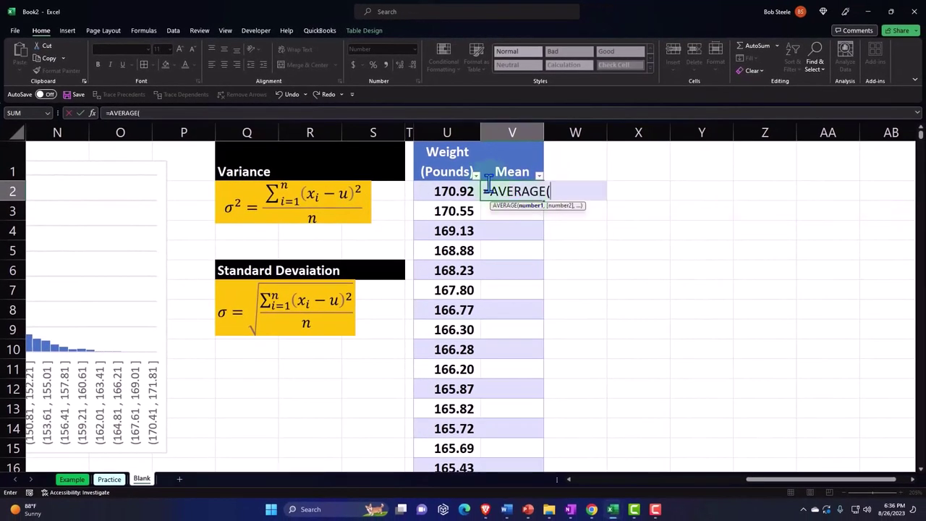
{"action": "left_click", "coordinate": [453, 142]}
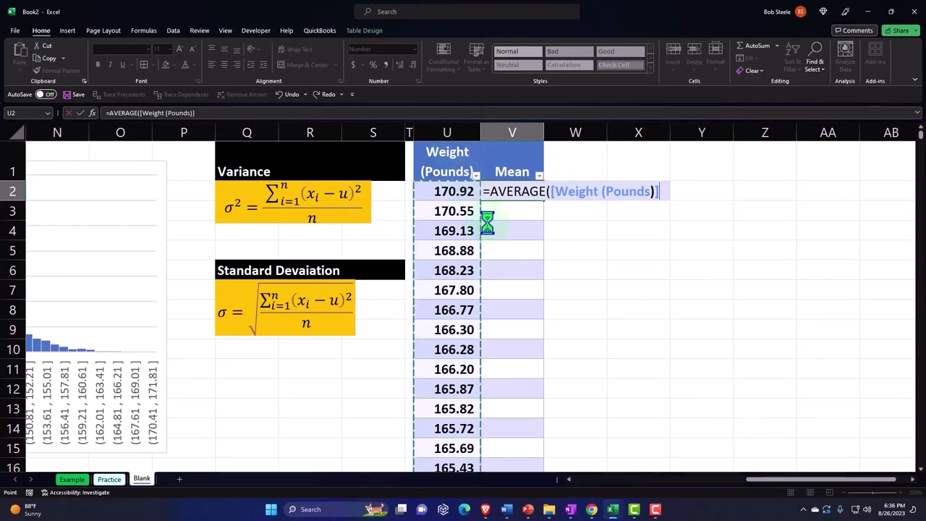
{"action": "key", "text": "Return"}
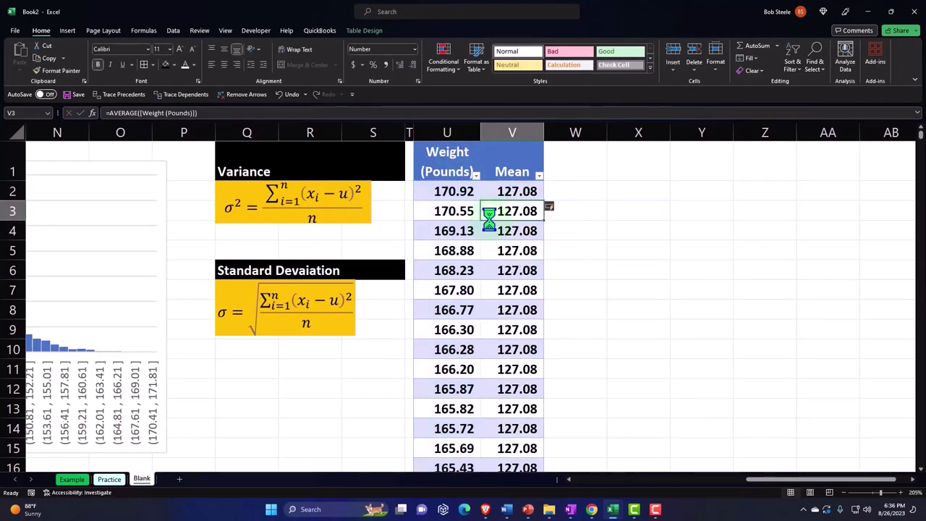
{"action": "scroll", "coordinate": [513, 269], "scroll_direction": "down", "scroll_amount": 10}
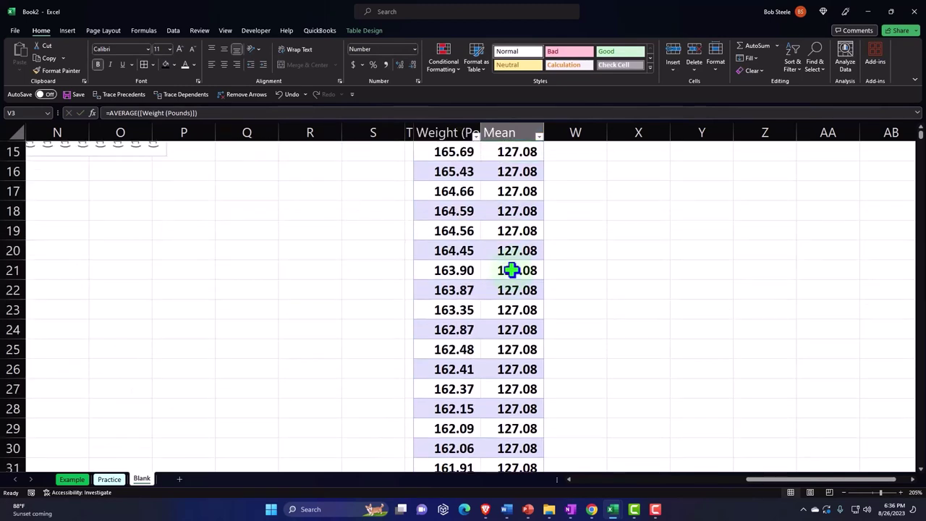
{"action": "scroll", "coordinate": [513, 286], "scroll_direction": "up", "scroll_amount": 10}
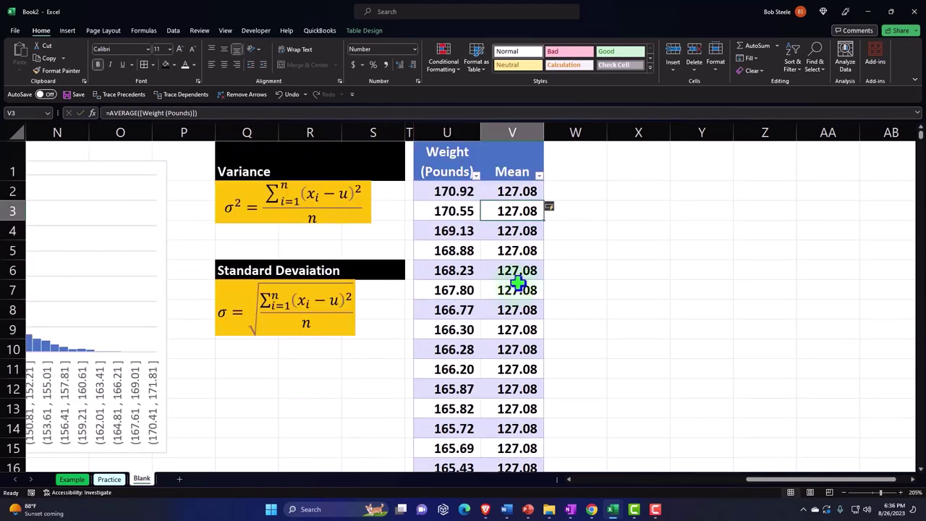
Add a table column headed Difference in W1
{"action": "left_click", "coordinate": [588, 163]}
{"action": "type", "text": "Diff"}
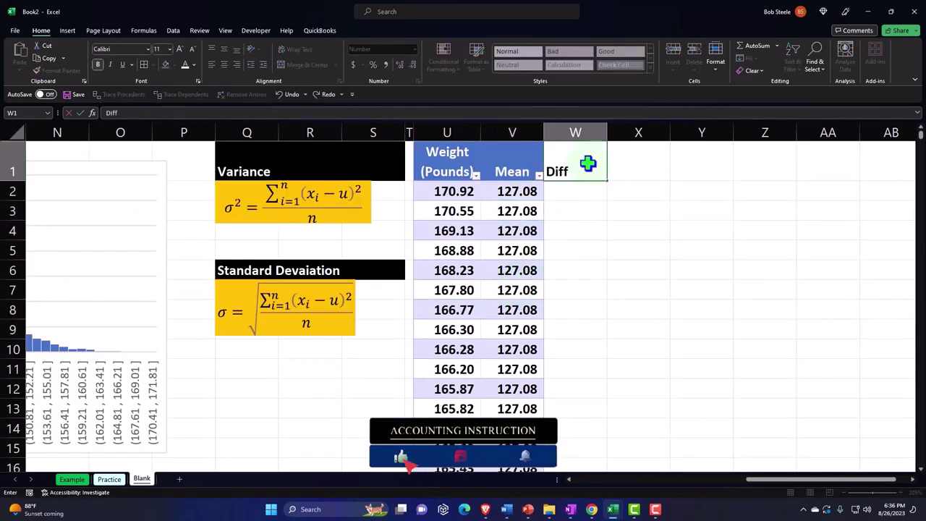
{"action": "type", "text": "erence"}
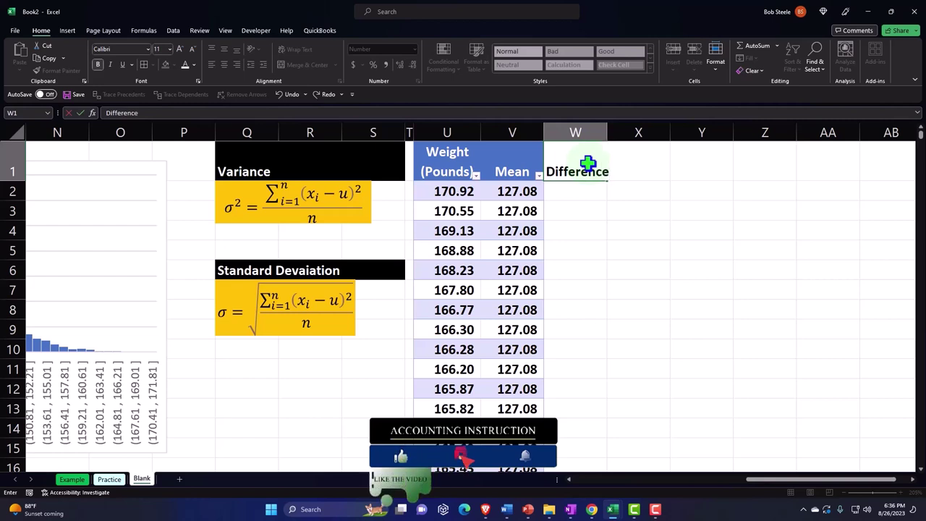
{"action": "key", "text": "Return"}
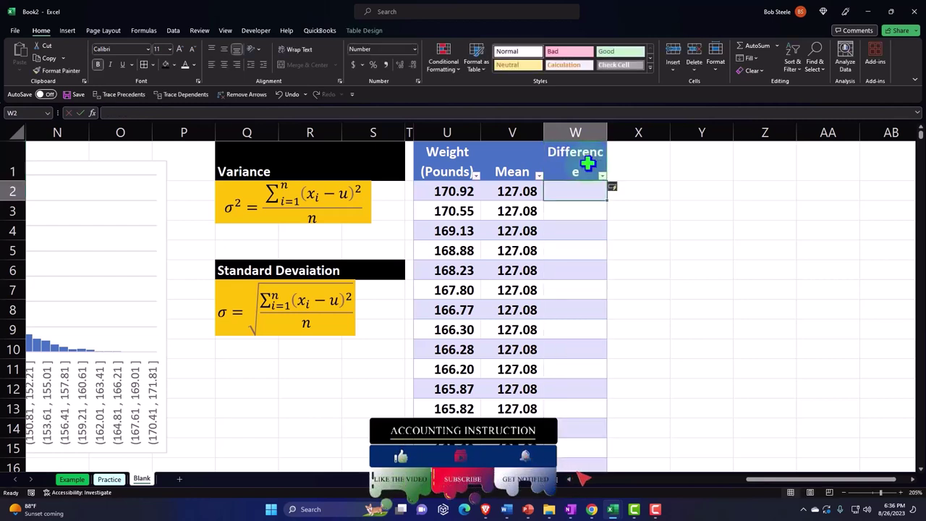
Fill the Difference column with each row's Weight (Pounds) minus its Mean, and check the values down the table
{"action": "type", "text": "="}
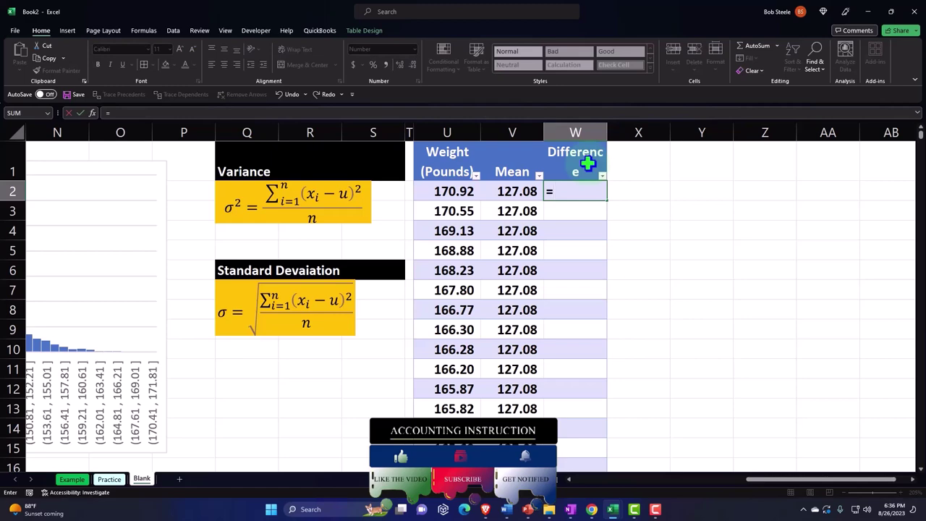
{"action": "key", "text": "Left"}
{"action": "key", "text": "Left"}
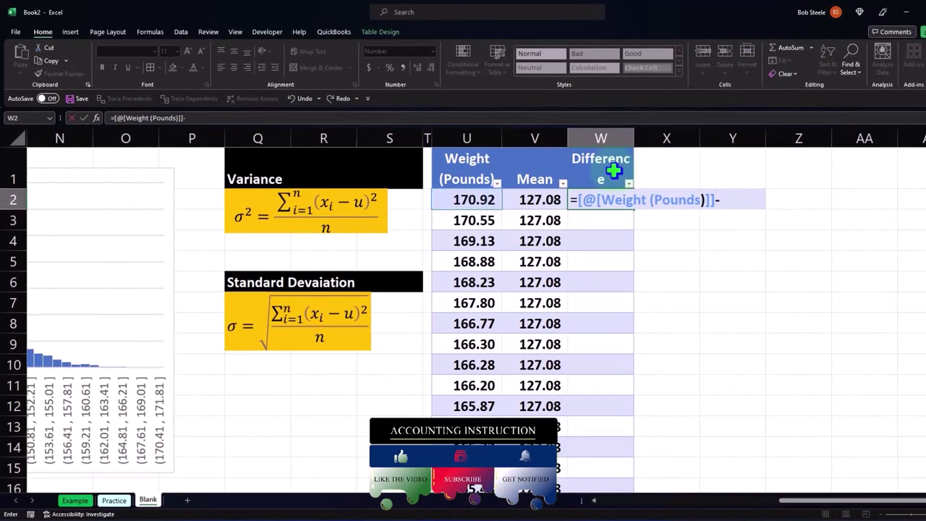
{"action": "type", "text": "-"}
{"action": "key", "text": "Left"}
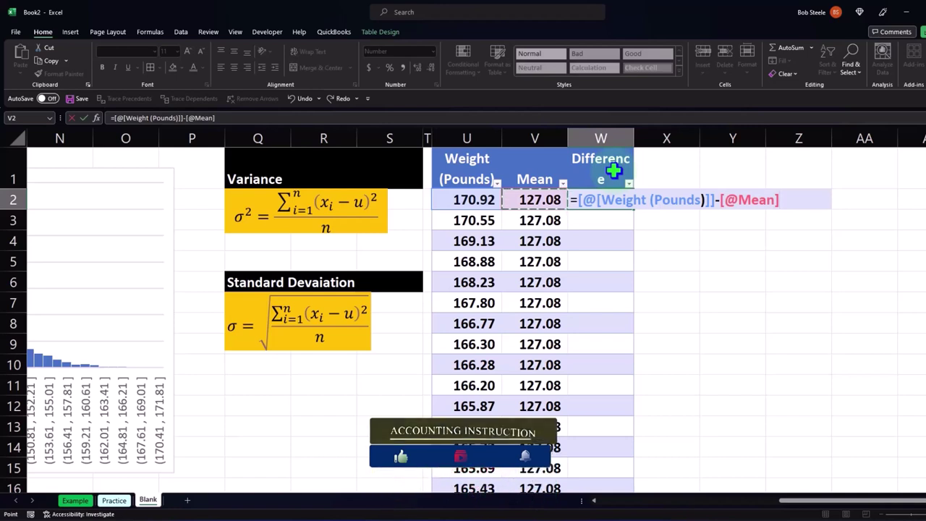
{"action": "key", "text": "Return"}
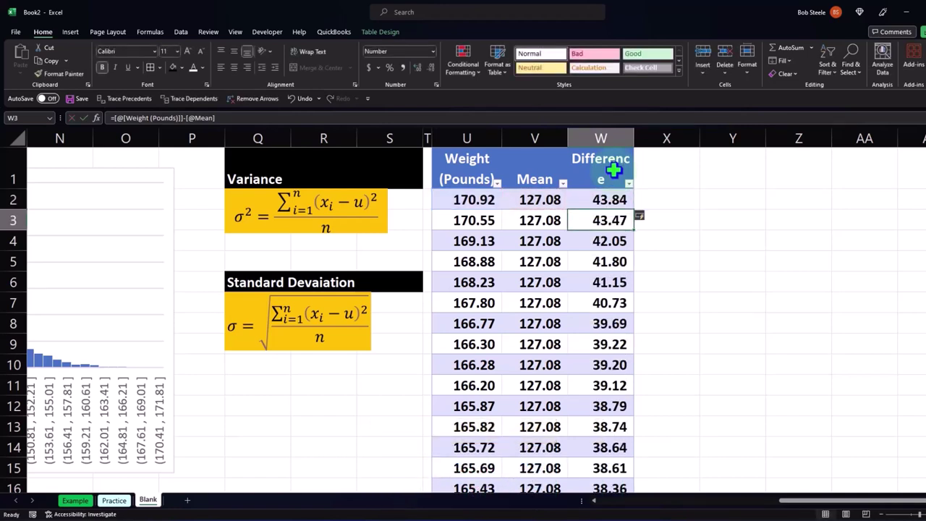
{"action": "scroll", "coordinate": [644, 285], "scroll_direction": "down", "scroll_amount": 20}
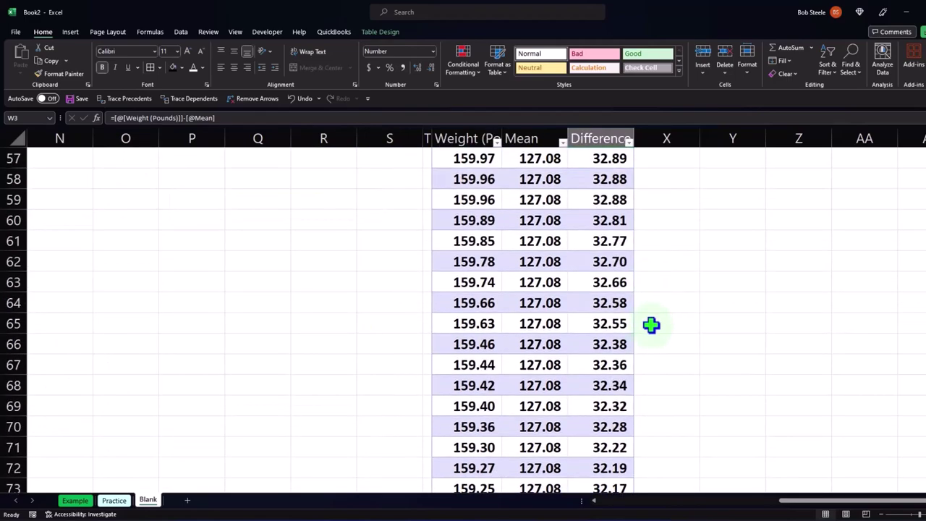
{"action": "scroll", "coordinate": [668, 354], "scroll_direction": "down", "scroll_amount": 20}
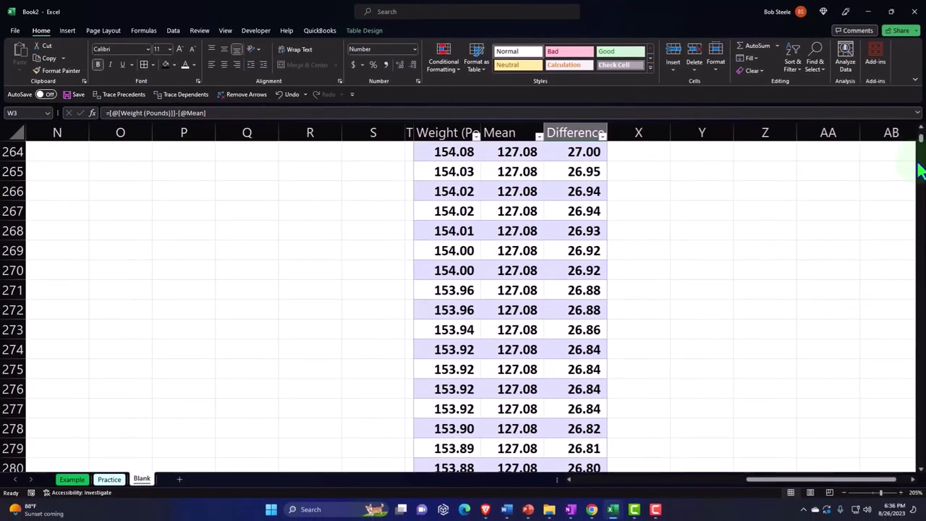
{"action": "left_click_drag", "start_coordinate": [921, 139], "coordinate": [882, 103]}
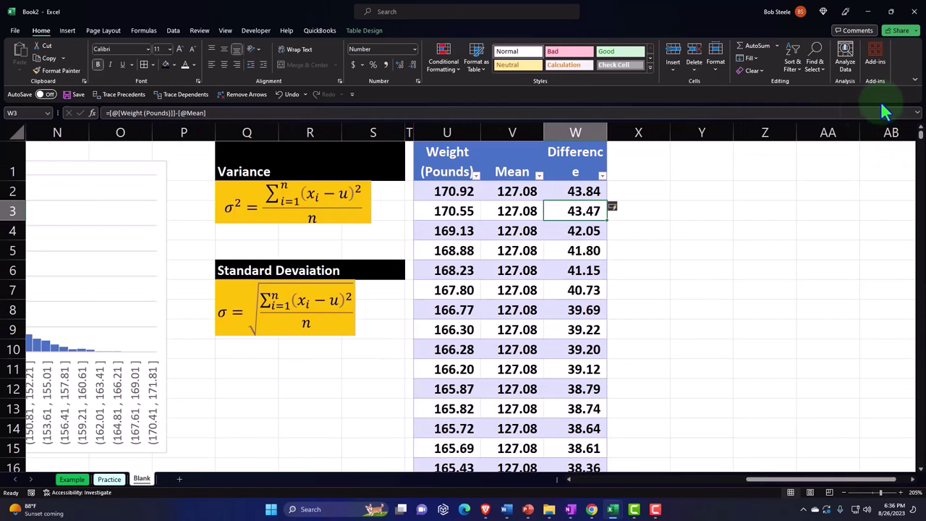
Add a table column headed Squared in X1
{"action": "left_click", "coordinate": [636, 168]}
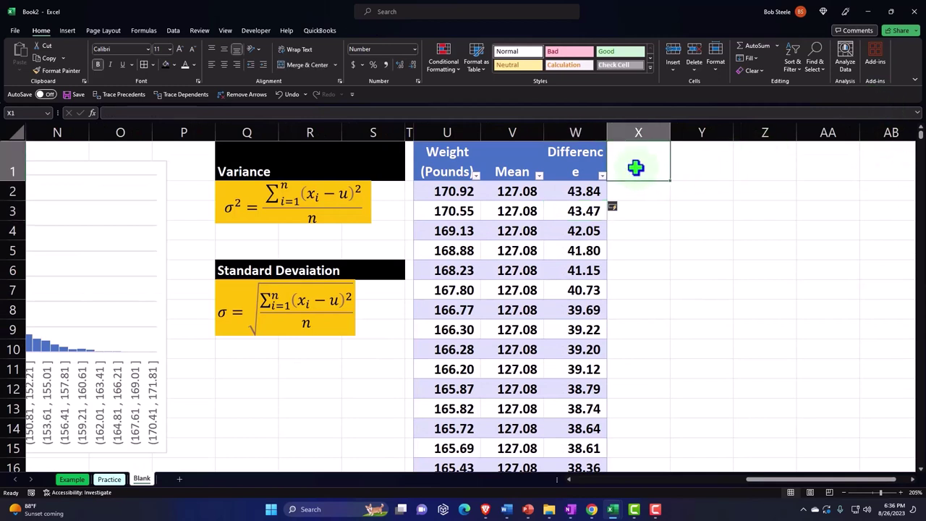
{"action": "type", "text": "Squared"}
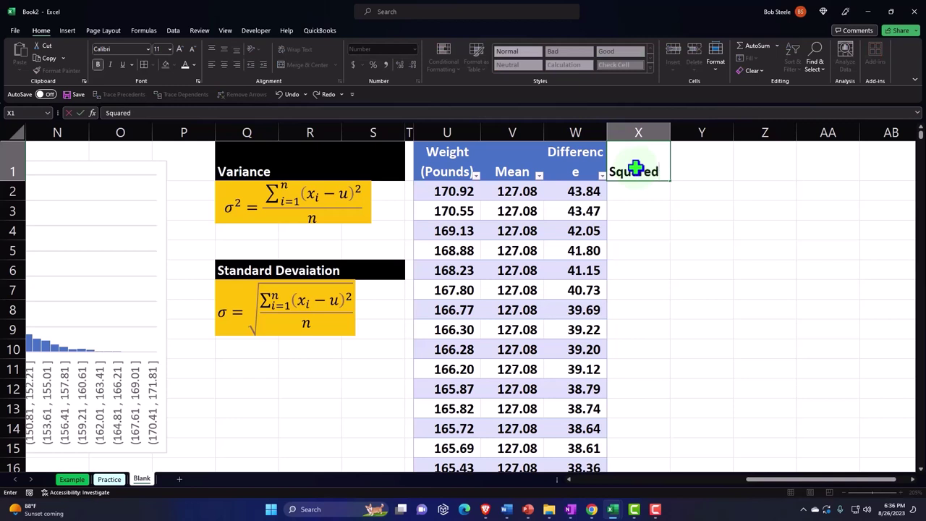
{"action": "key", "text": "Return"}
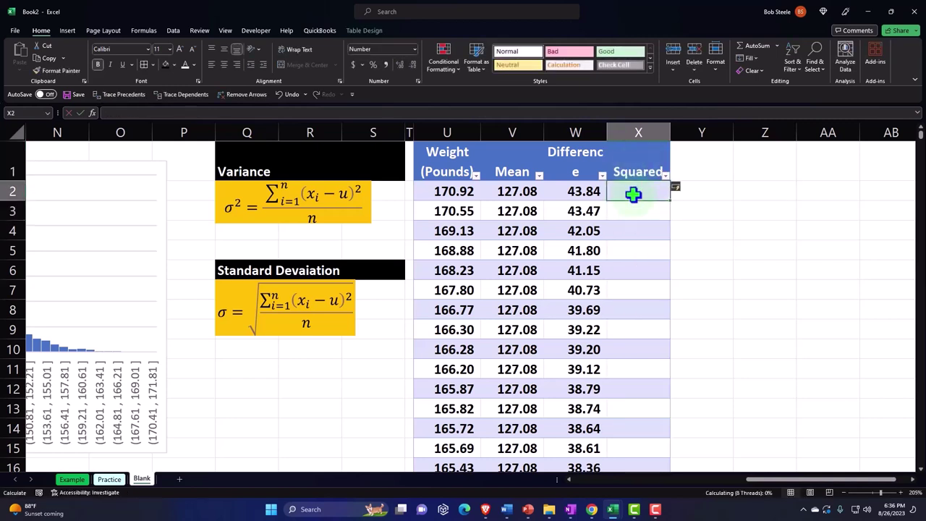
Fill the Squared column with each row's Difference raised to the power of 2
{"action": "type", "text": "="}
{"action": "key", "text": "Left"}
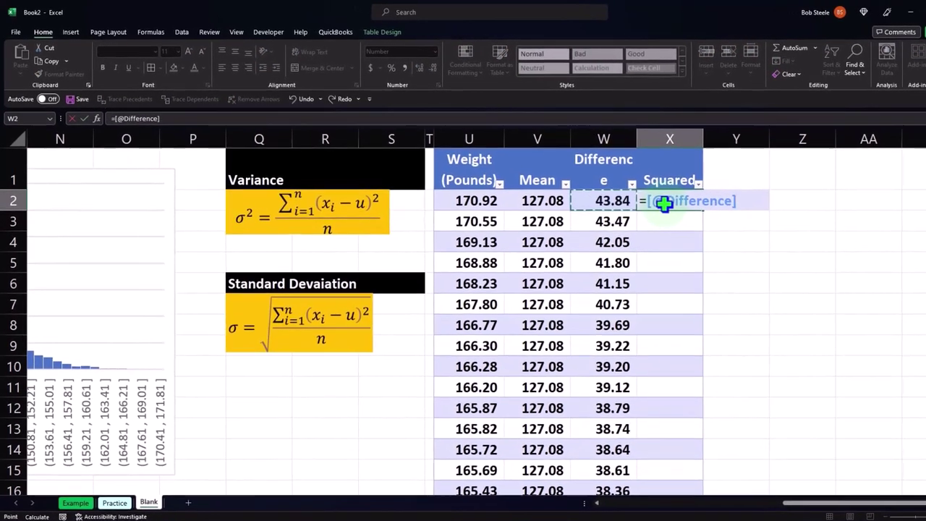
{"action": "type", "text": "^2"}
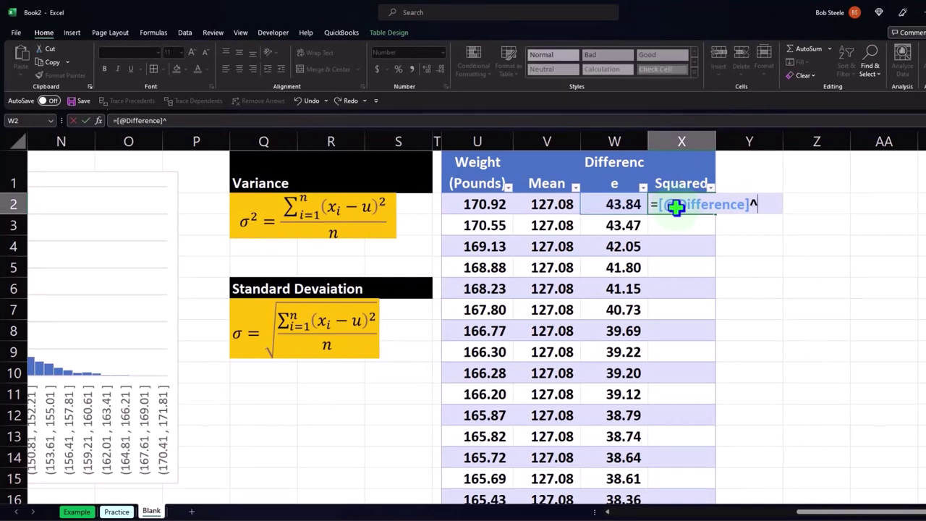
{"action": "key", "text": "Return"}
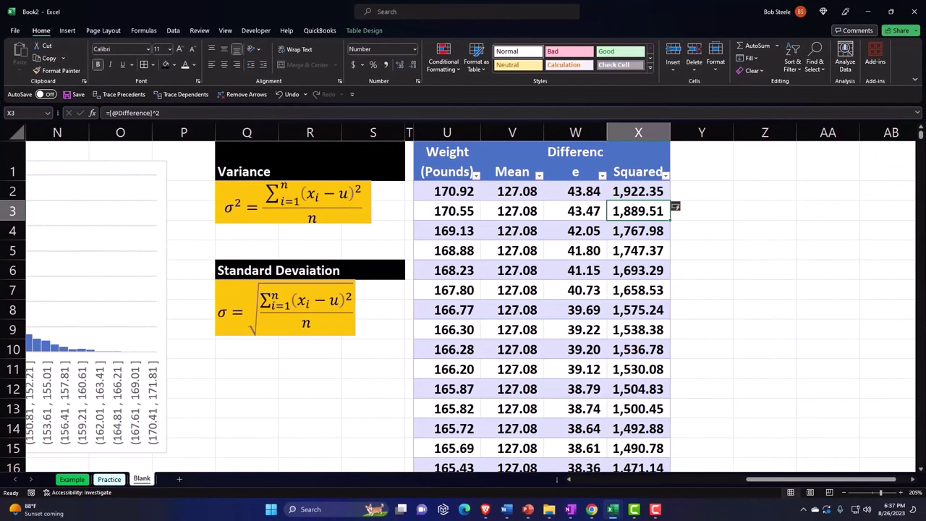
Add a total row at the end of the weight table
{"action": "left_click_drag", "start_coordinate": [921, 137], "coordinate": [919, 464]}
{"action": "left_click", "coordinate": [540, 345]}
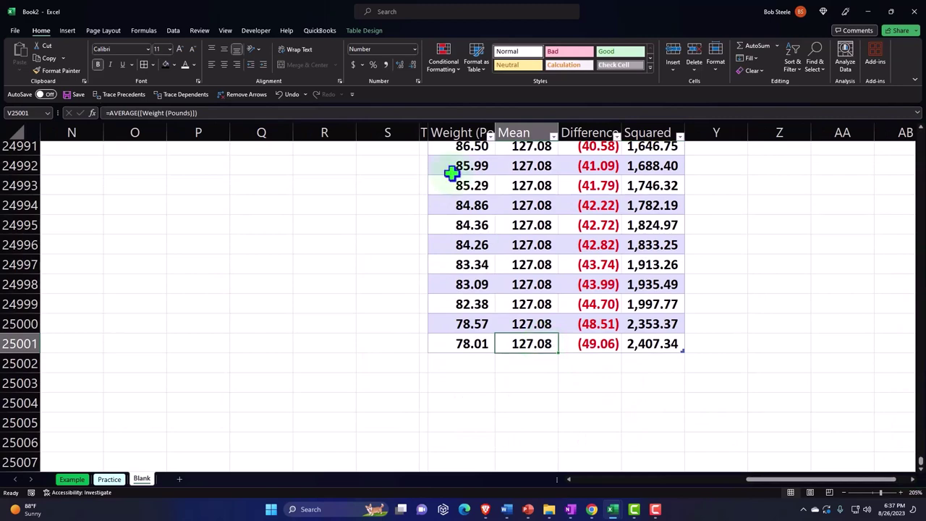
{"action": "left_click", "coordinate": [379, 31]}
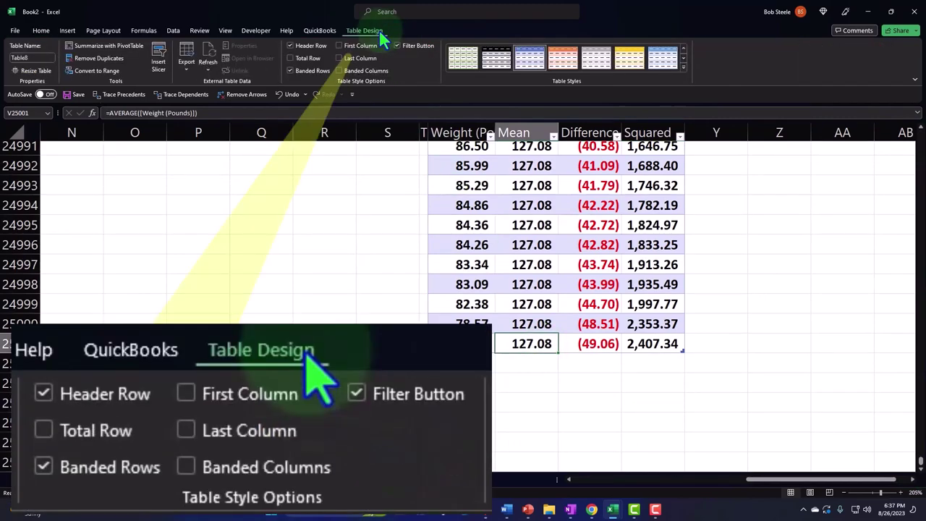
{"action": "left_click", "coordinate": [305, 58]}
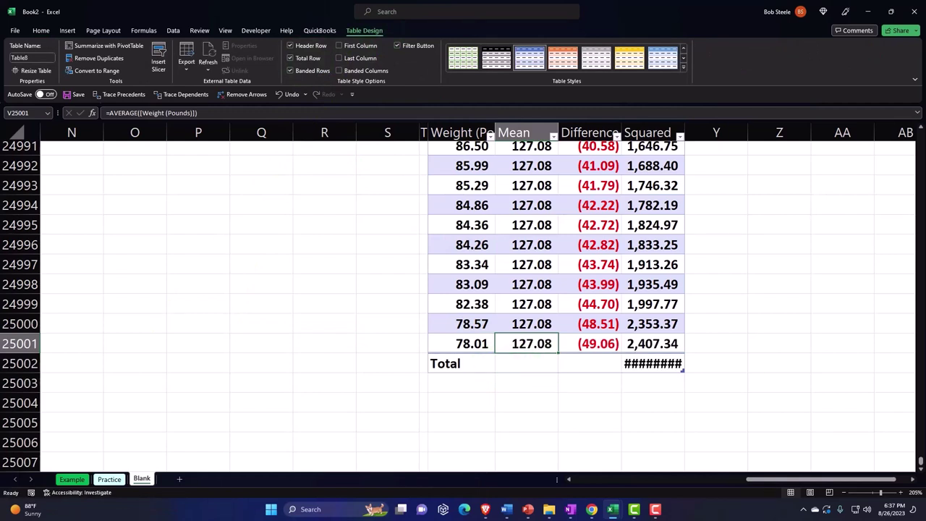
Set the Mean column's cell in the total row to Count
{"action": "left_click", "coordinate": [532, 364]}
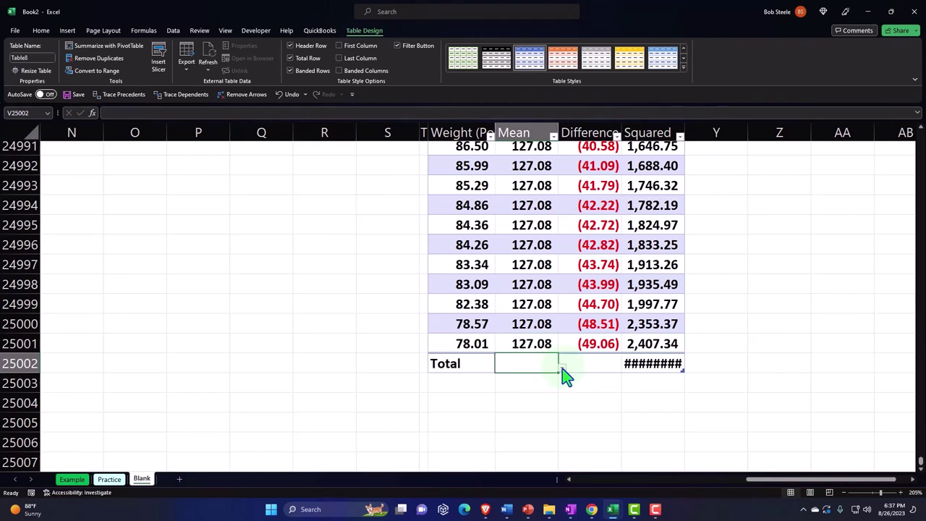
{"action": "left_click", "coordinate": [563, 368]}
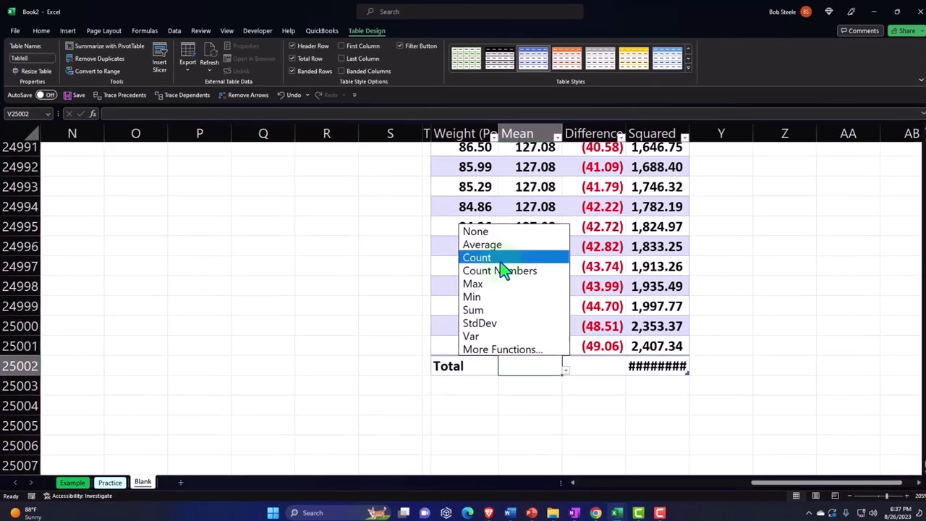
{"action": "left_click", "coordinate": [494, 256]}
Set the Difference column's cell in the total row to Sum
{"action": "left_click", "coordinate": [645, 385]}
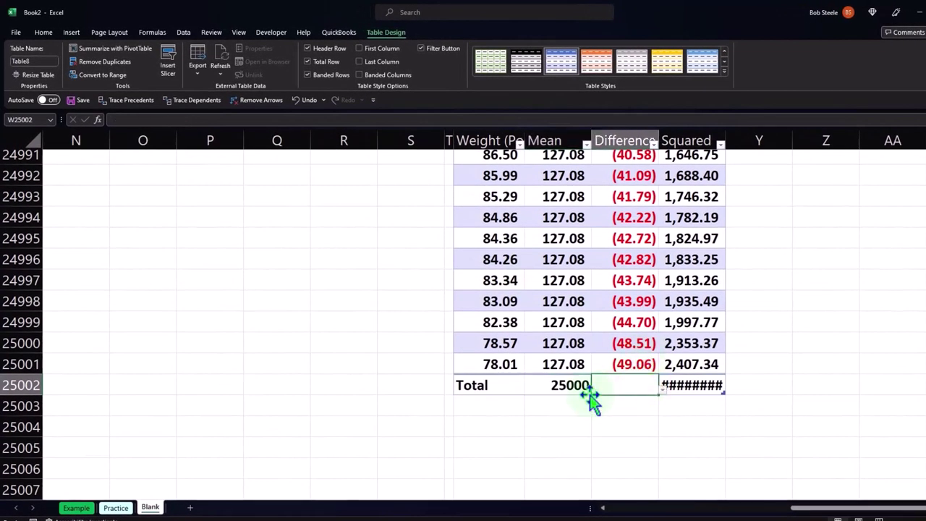
{"action": "left_click", "coordinate": [663, 396]}
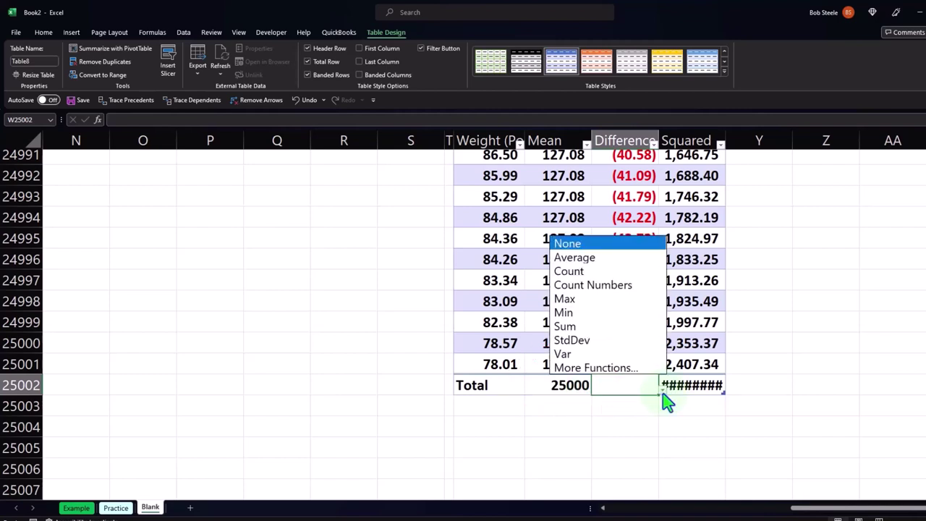
{"action": "left_click", "coordinate": [616, 327]}
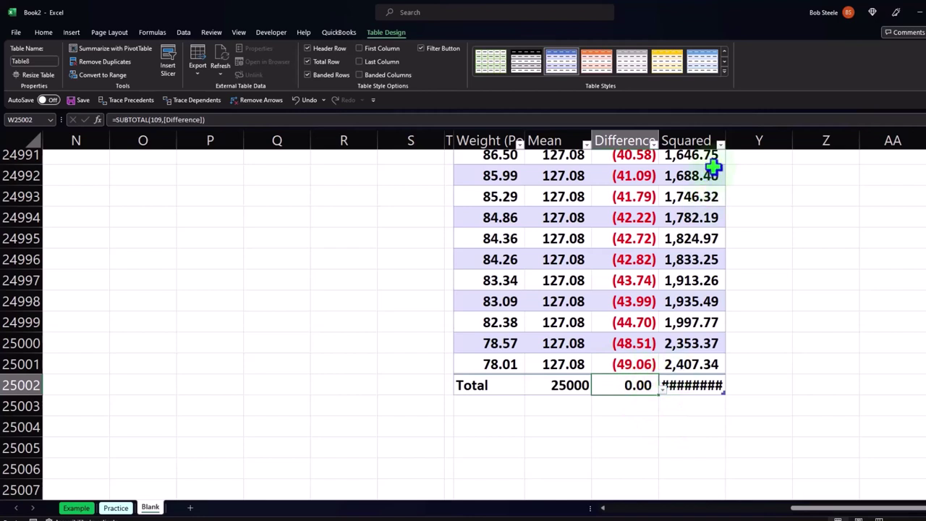
Widen the Squared column to fit its total, and check which function that total uses
{"action": "left_click_drag", "start_coordinate": [724, 137], "coordinate": [755, 138]}
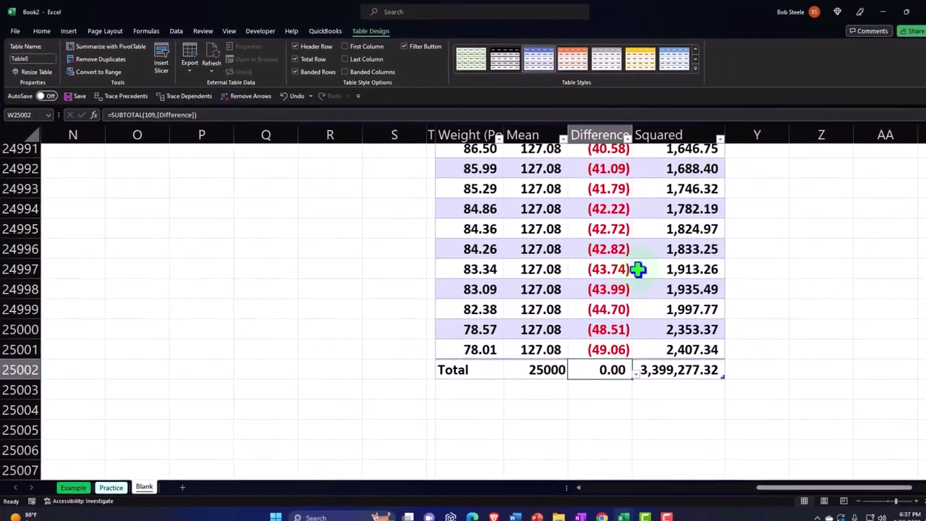
{"action": "left_click", "coordinate": [734, 381]}
{"action": "left_click", "coordinate": [717, 369]}
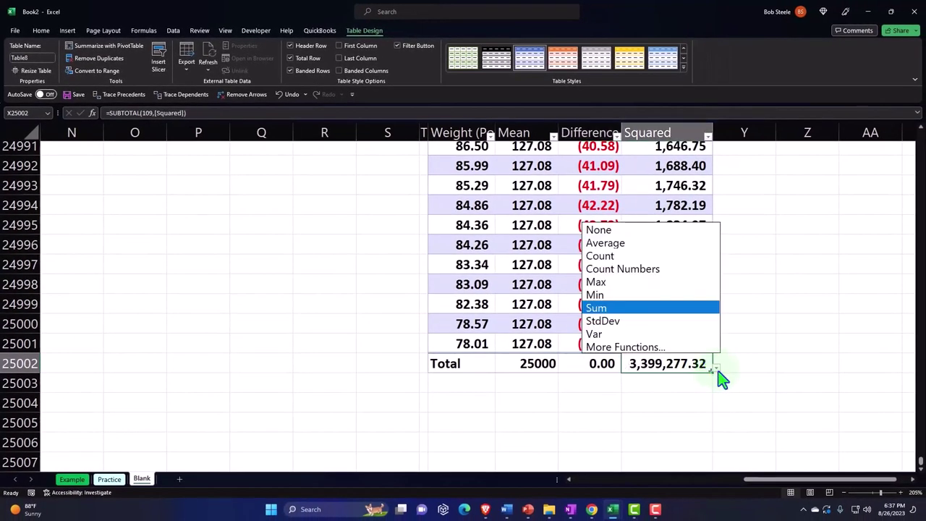
{"action": "key", "text": "Escape"}
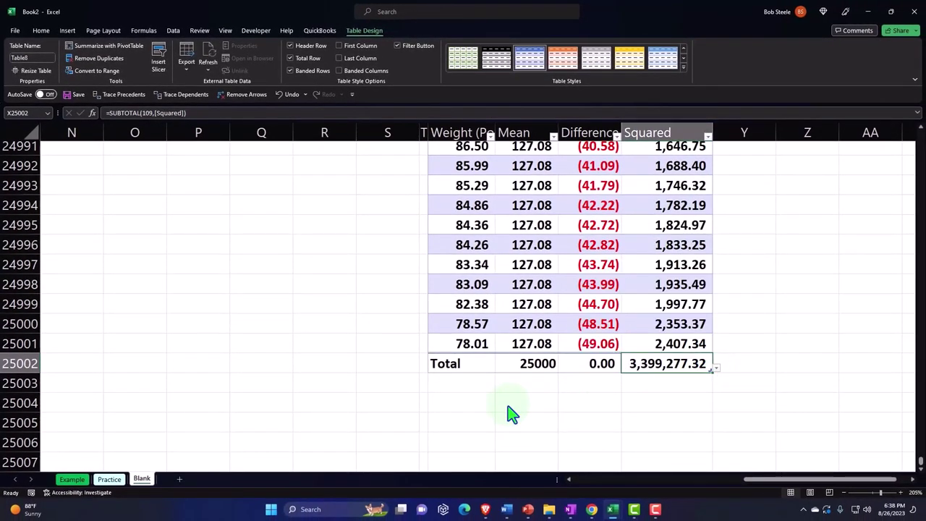
Label U25004 "Suared differecne from mean" and link X25004 to the Squared column's total in X25002
{"action": "left_click", "coordinate": [511, 415]}
{"action": "left_click", "coordinate": [469, 405]}
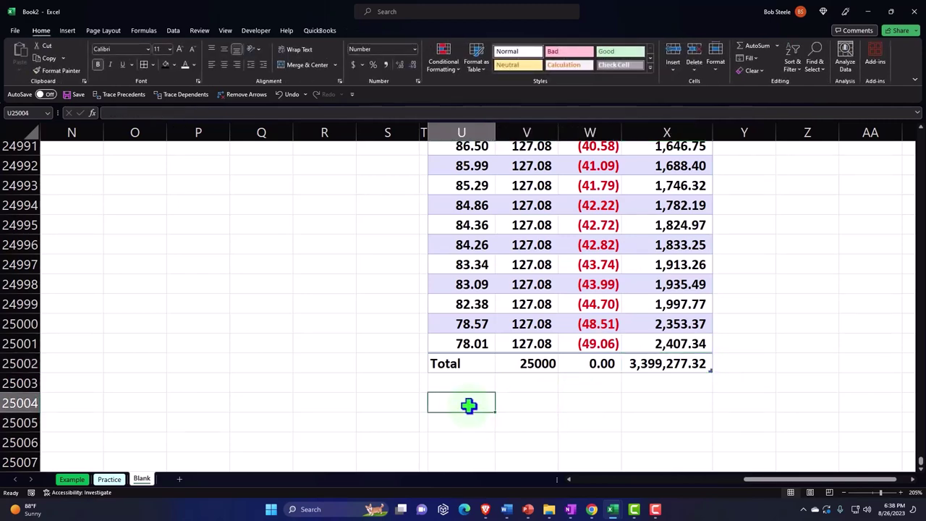
{"action": "type", "text": "Suared differecne from"}
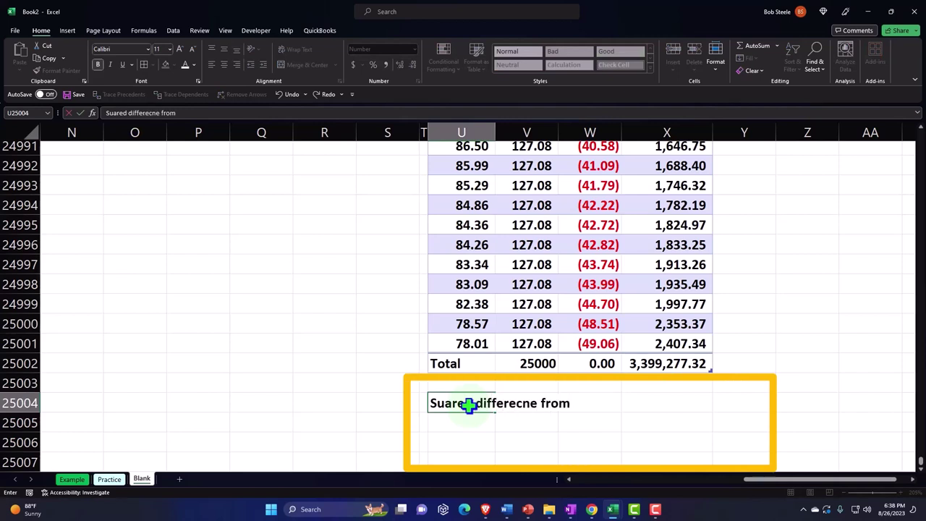
{"action": "key", "text": "Right"}
{"action": "key", "text": "Right"}
{"action": "key", "text": "Right"}
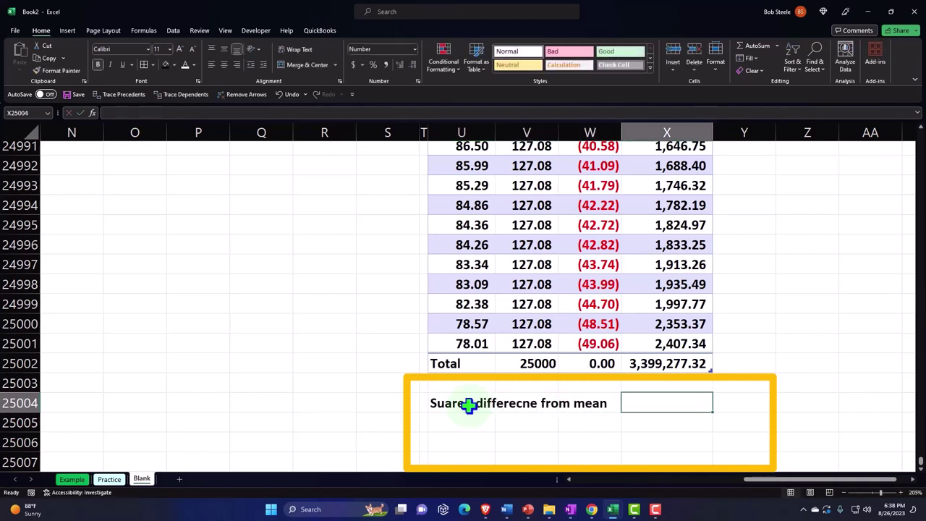
{"action": "type", "text": "="}
{"action": "key", "text": "Up"}
{"action": "key", "text": "Up"}
{"action": "key", "text": "Return"}
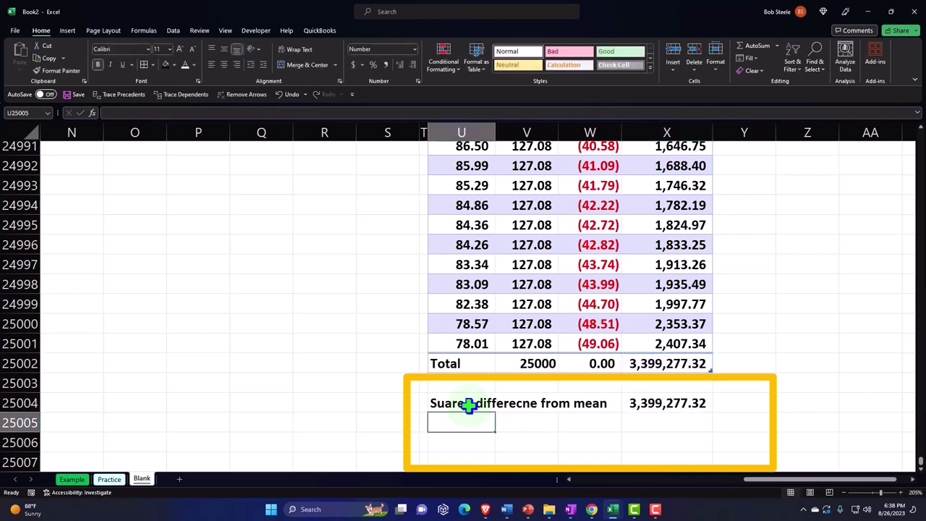
Label U25005 "\ Count (n)" and link X25005 to the count in the Mean column's total row
{"action": "type", "text": "'"}
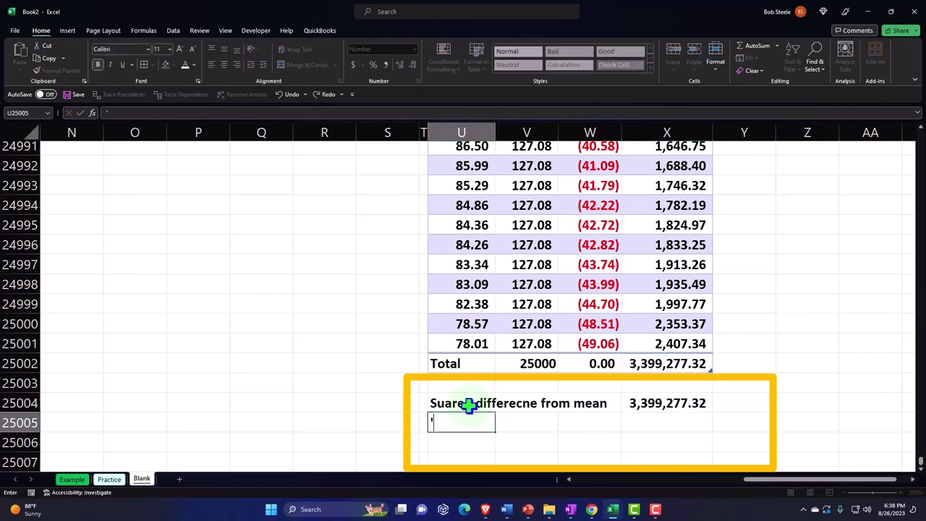
{"action": "type", "text": "\\ Count ("}
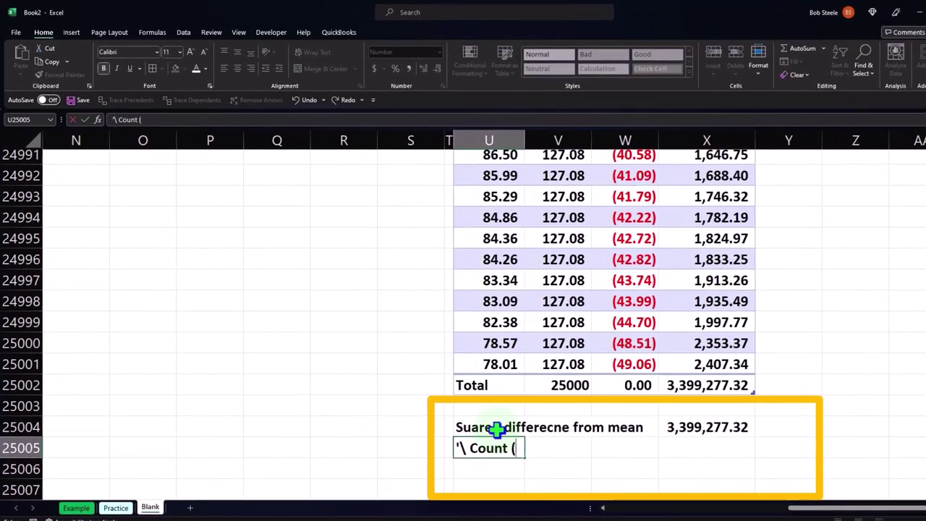
{"action": "type", "text": "n)"}
{"action": "key", "text": "Right"}
{"action": "key", "text": "Right"}
{"action": "key", "text": "Right"}
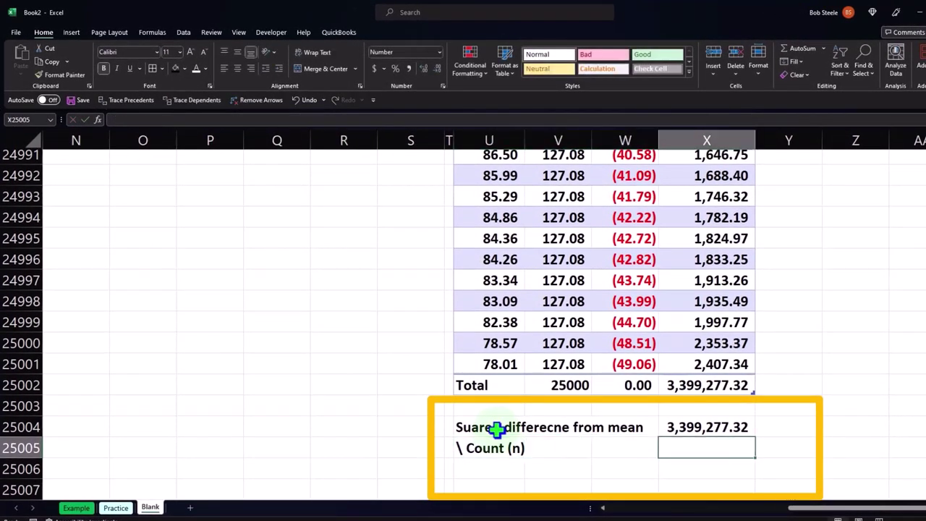
{"action": "type", "text": "="}
{"action": "key", "text": "Up"}
{"action": "key", "text": "Up"}
{"action": "key", "text": "Left"}
{"action": "key", "text": "Left"}
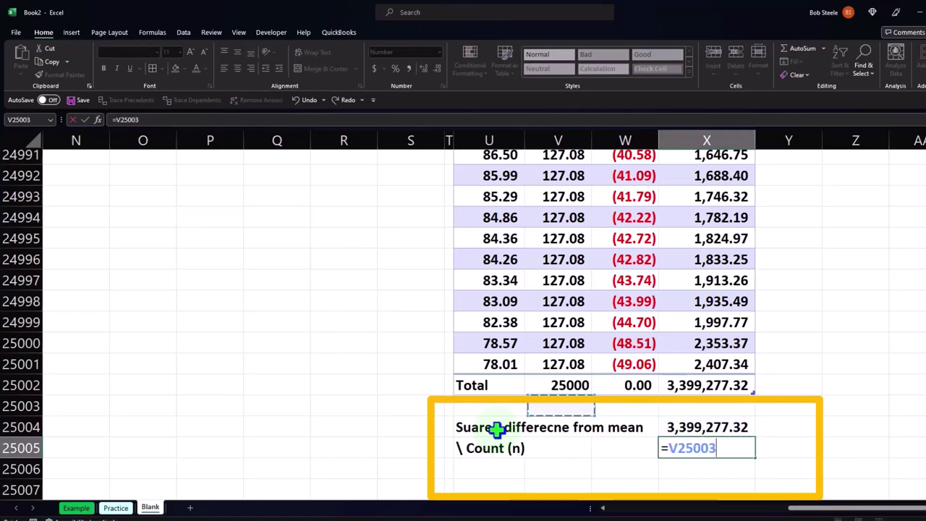
Link the count cell X25005 to the table's total count in V25002, and label U25006 as Variance
{"action": "key", "text": "Up"}
{"action": "key", "text": "Return"}
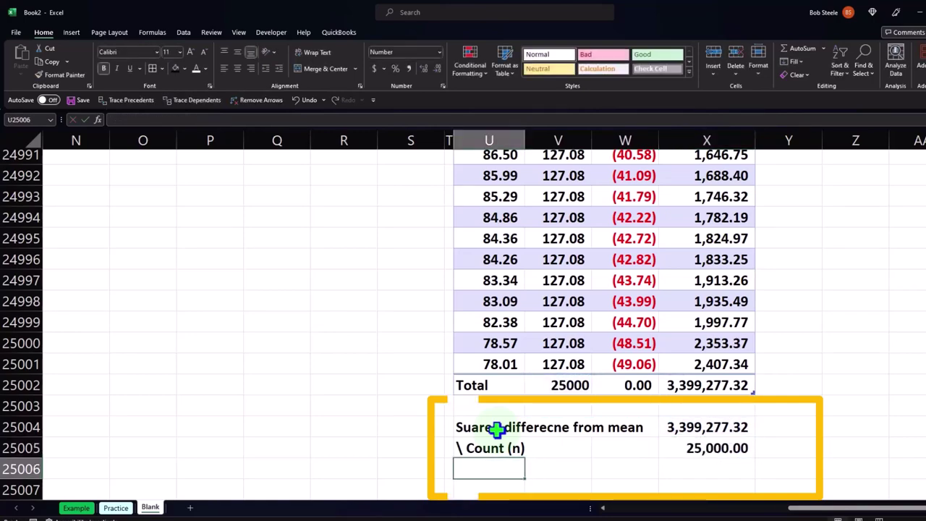
{"action": "type", "text": "Variance"}
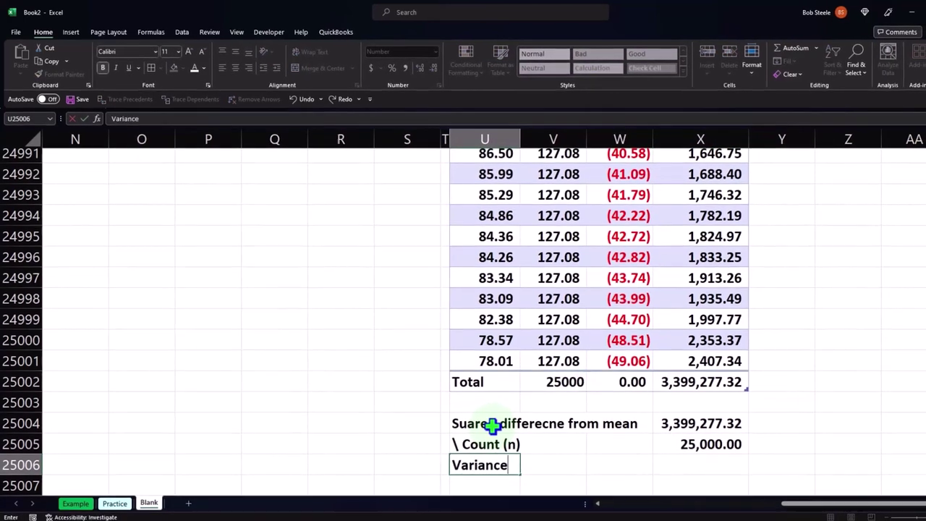
{"action": "key", "text": "Right"}
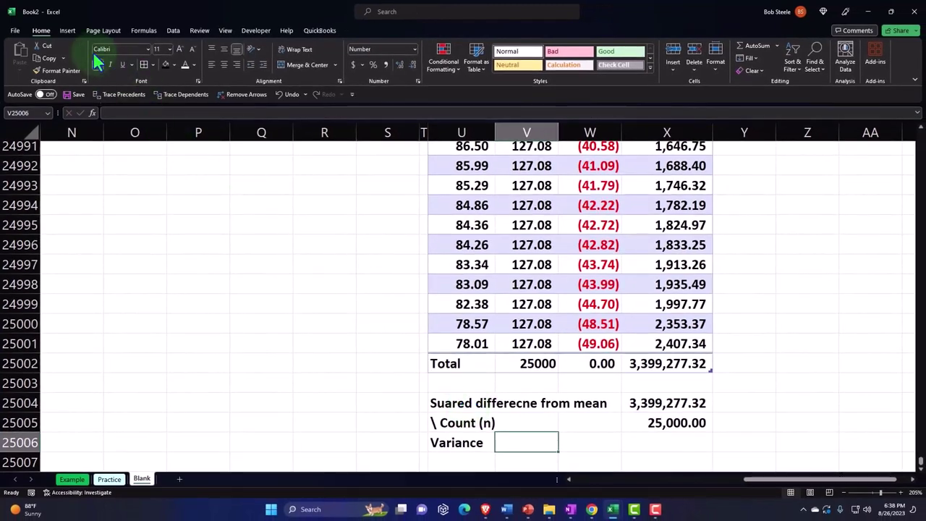
Insert the Greek small letter sigma symbol into V25006 beside the Variance label
{"action": "left_click", "coordinate": [66, 31]}
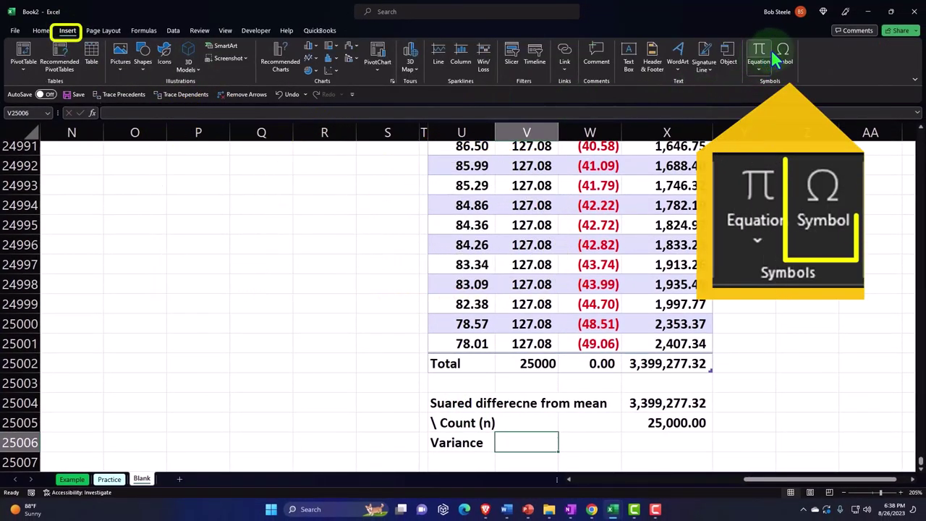
{"action": "left_click", "coordinate": [782, 56]}
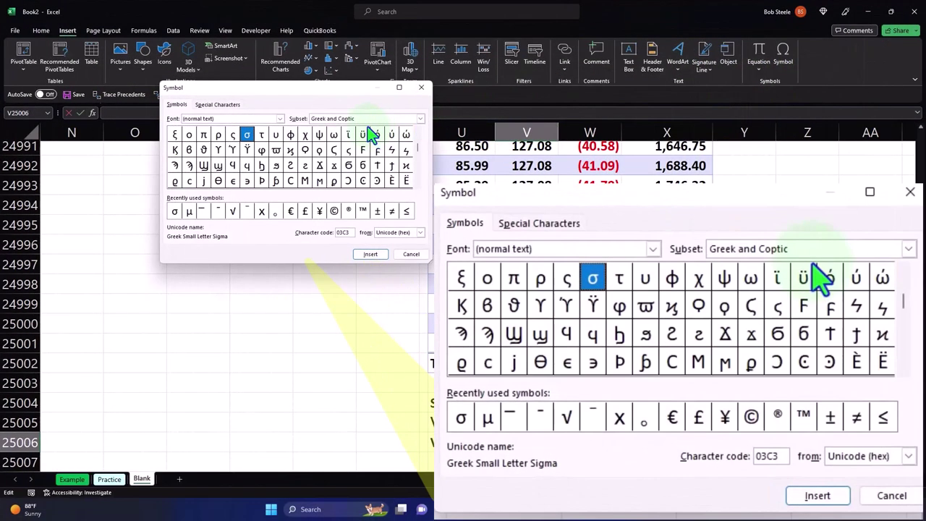
{"action": "left_click", "coordinate": [174, 211]}
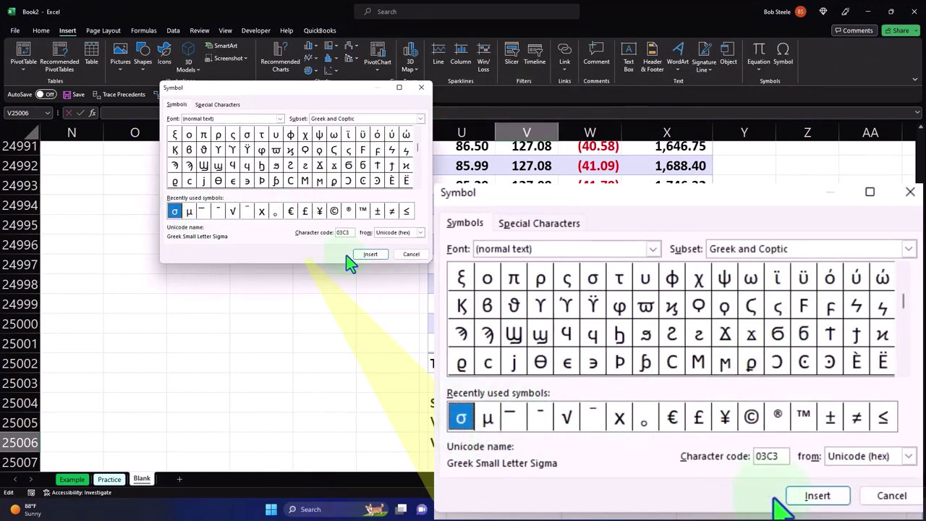
{"action": "left_click", "coordinate": [369, 255]}
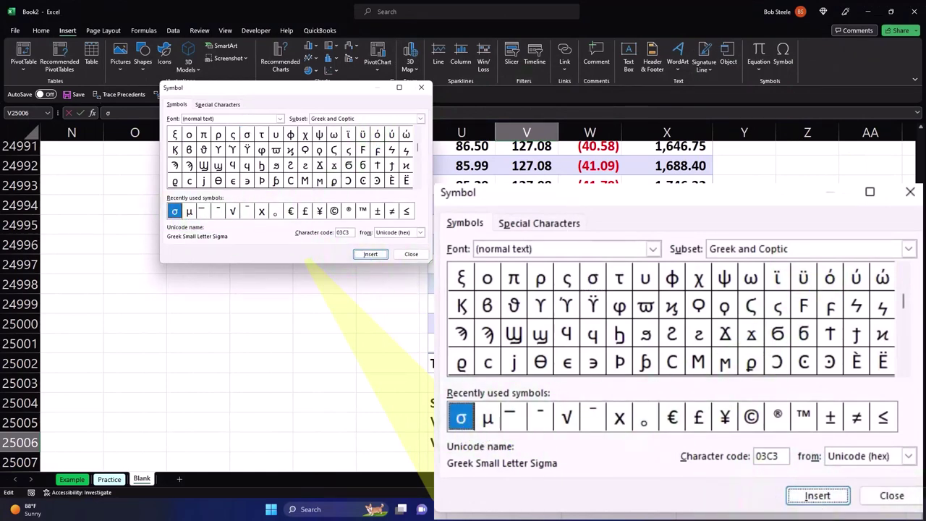
{"action": "left_click", "coordinate": [411, 254]}
{"action": "key", "text": "Return"}
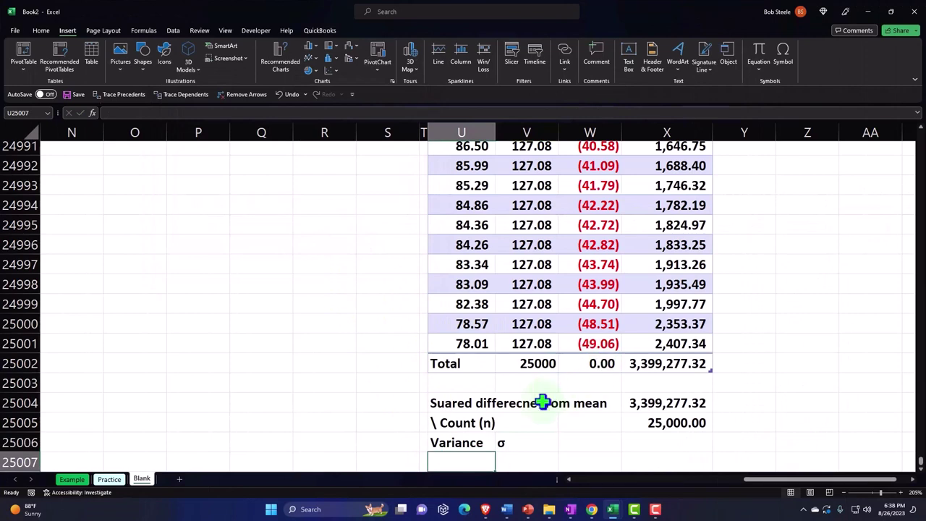
Add a 2 after the sigma in V25006 and format it as superscript to show σ²
{"action": "double_click", "coordinate": [528, 442]}
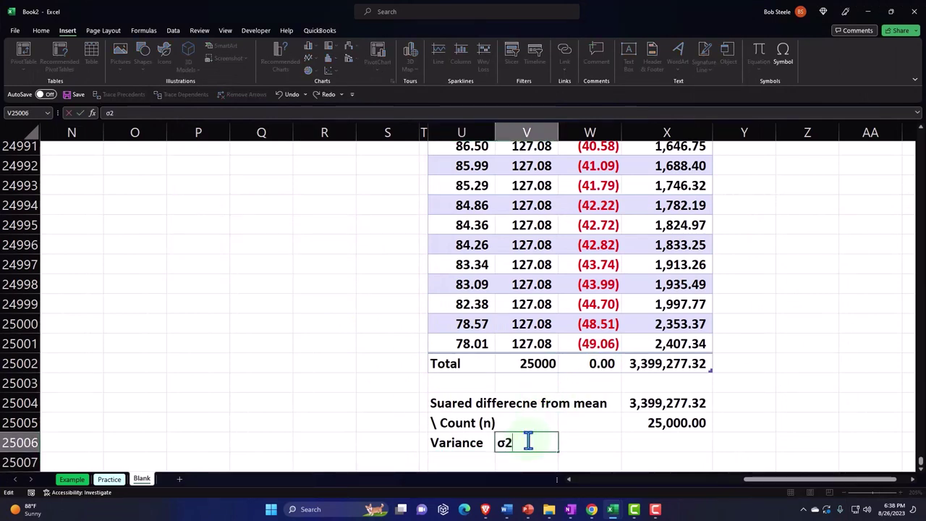
{"action": "left_click_drag", "start_coordinate": [505, 443], "coordinate": [512, 443]}
{"action": "right_click", "coordinate": [511, 442]}
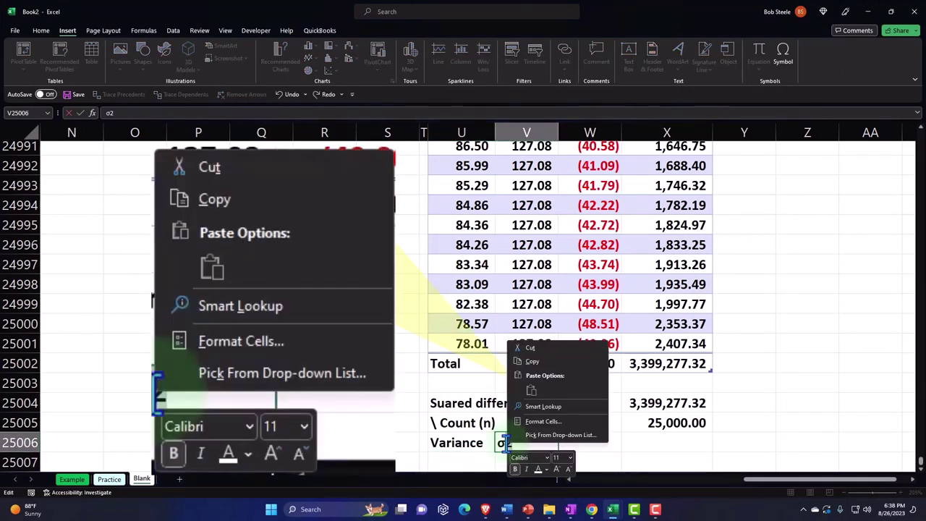
{"action": "left_click", "coordinate": [543, 426]}
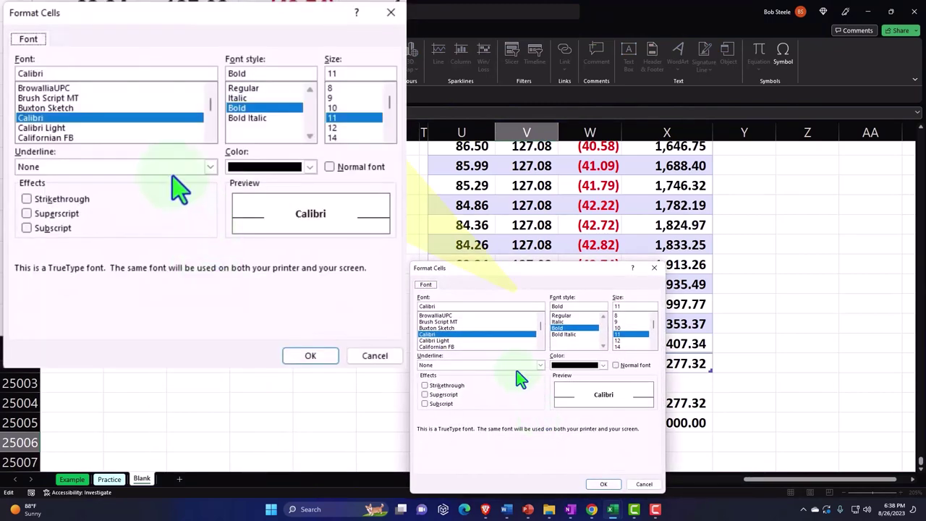
{"action": "left_click", "coordinate": [439, 395]}
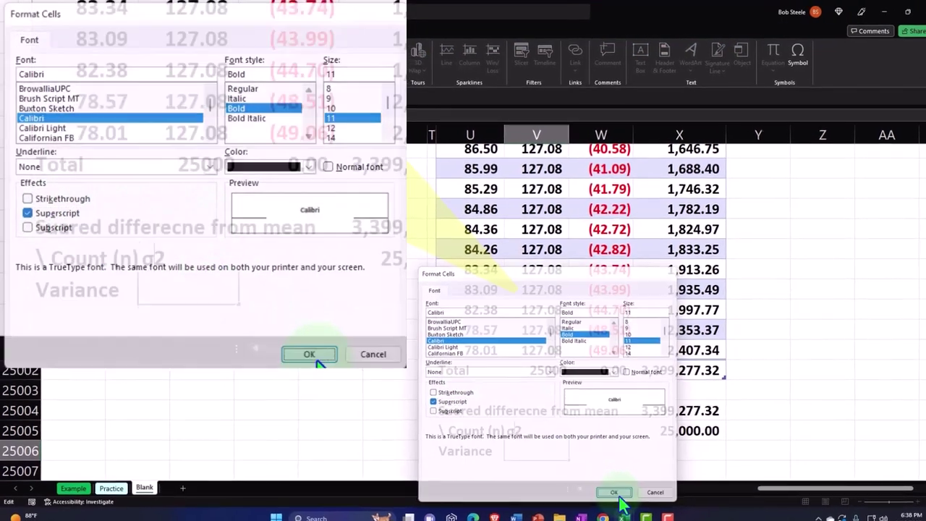
{"action": "left_click", "coordinate": [605, 485]}
Calculate the variance in X25006 with the formula =X25004/X25005
{"action": "left_click", "coordinate": [641, 440]}
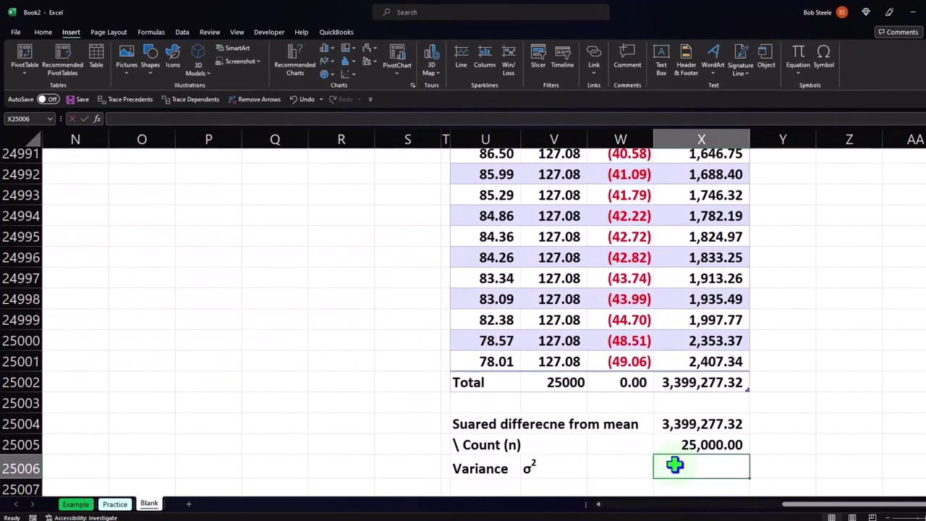
{"action": "type", "text": "="}
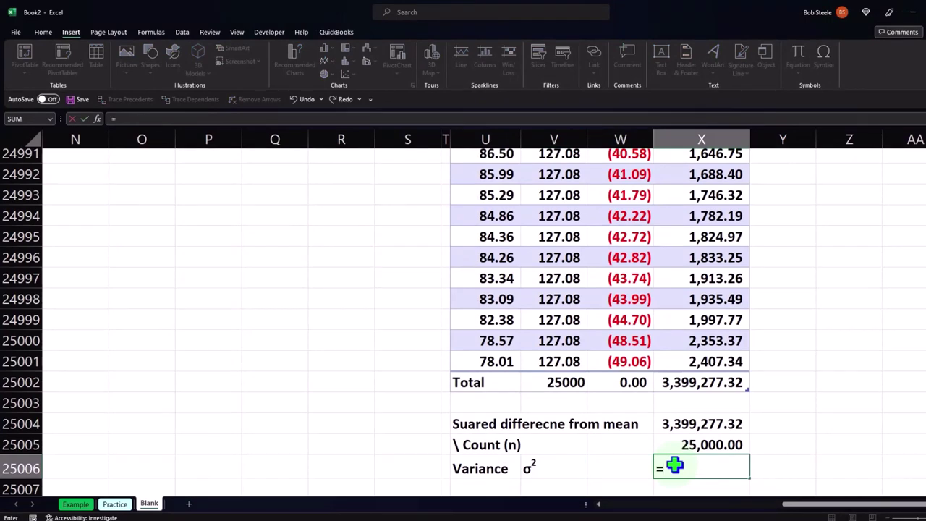
{"action": "key", "text": "Up"}
{"action": "key", "text": "Up"}
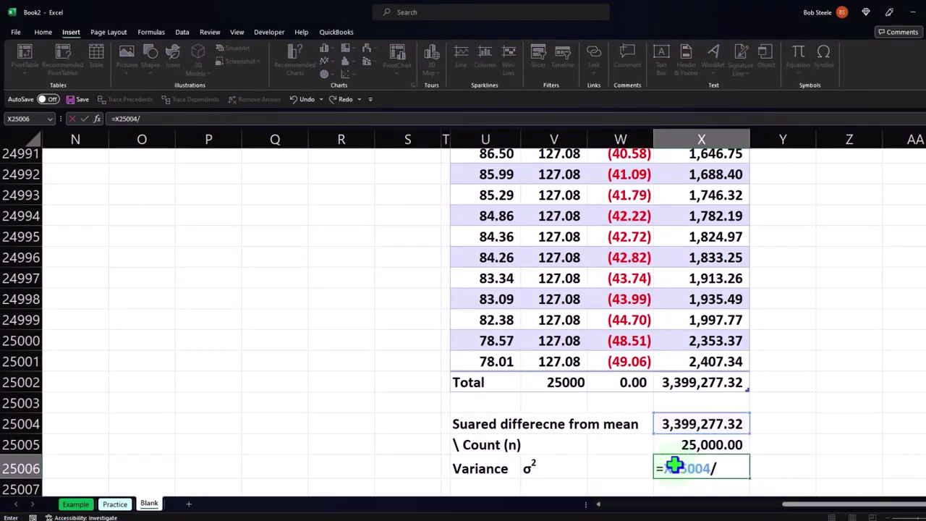
{"action": "type", "text": "/"}
{"action": "key", "text": "Up"}
{"action": "key", "text": "ctrl+Return"}
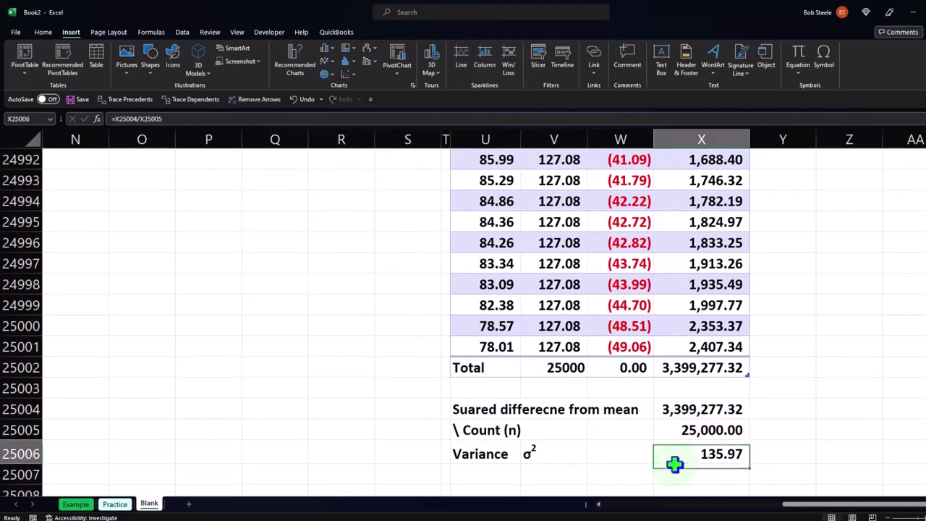
Underline the count value in X25005
{"action": "left_click", "coordinate": [689, 430]}
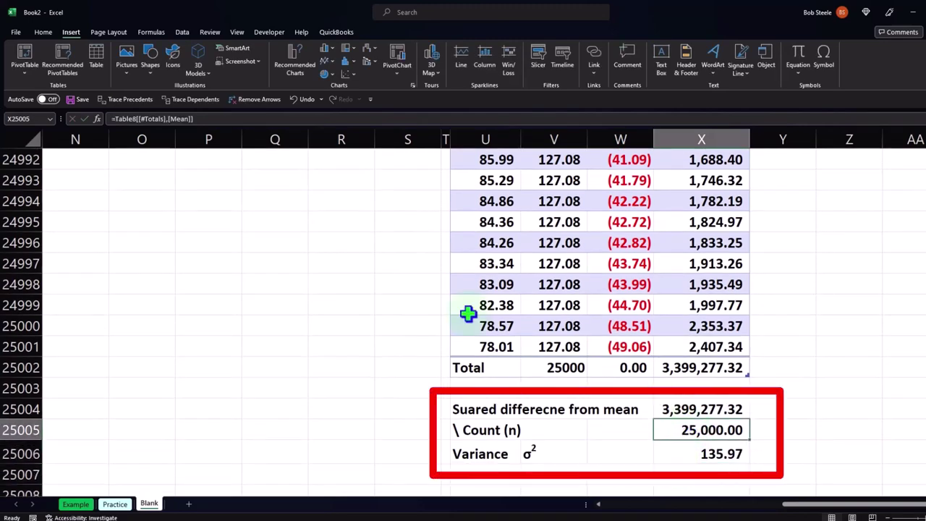
{"action": "left_click", "coordinate": [42, 33]}
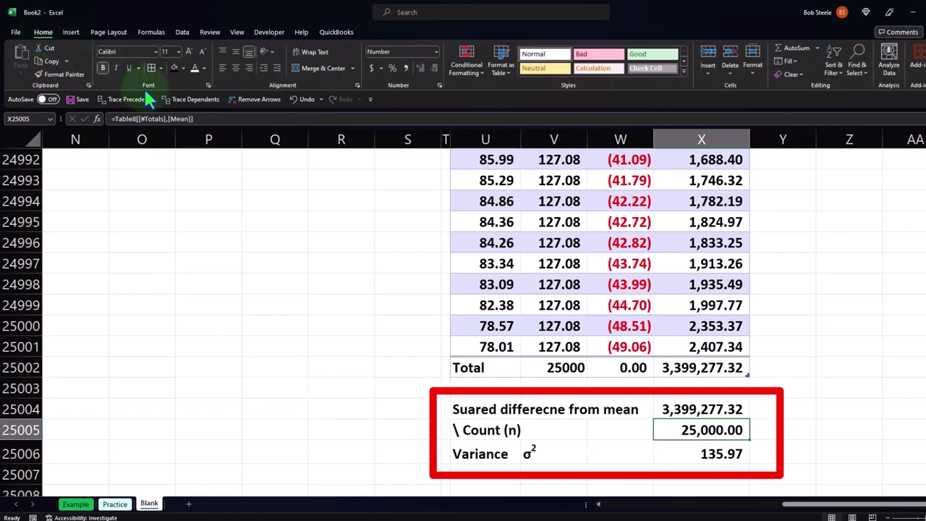
{"action": "left_click", "coordinate": [125, 67]}
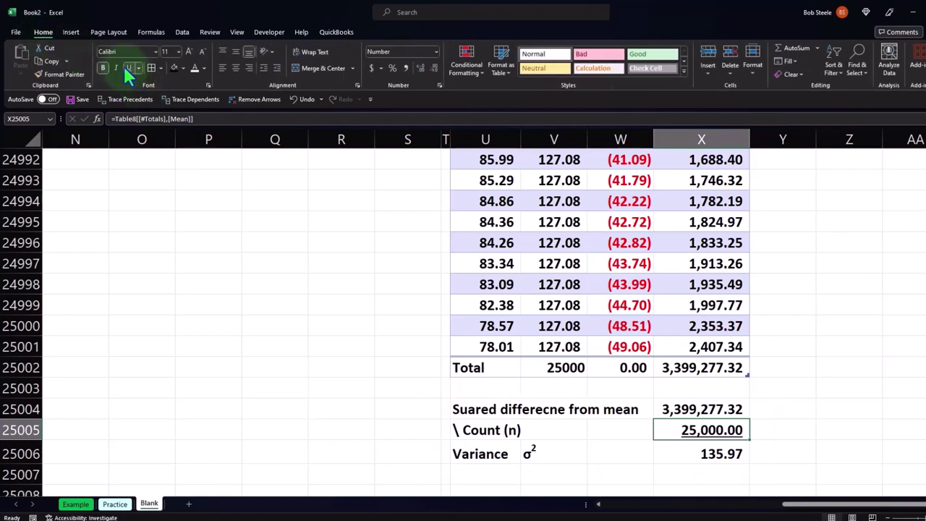
Label cell U25007, below Variance, as Standard Deviation
{"action": "left_click", "coordinate": [490, 475]}
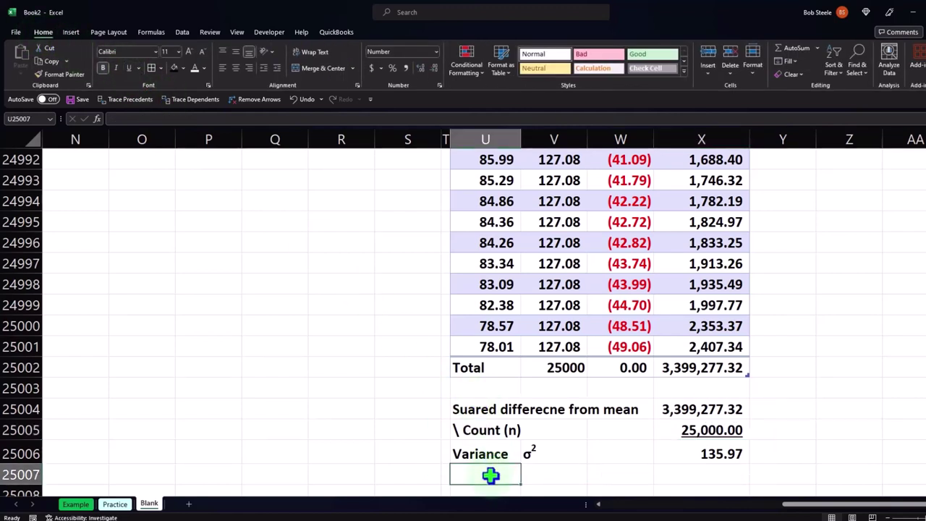
{"action": "type", "text": "Standard"}
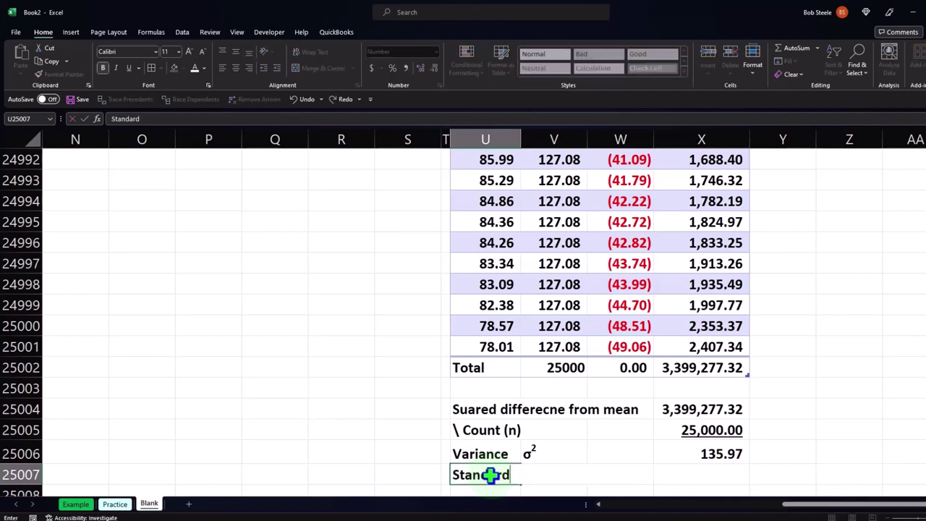
{"action": "type", "text": " Deviation"}
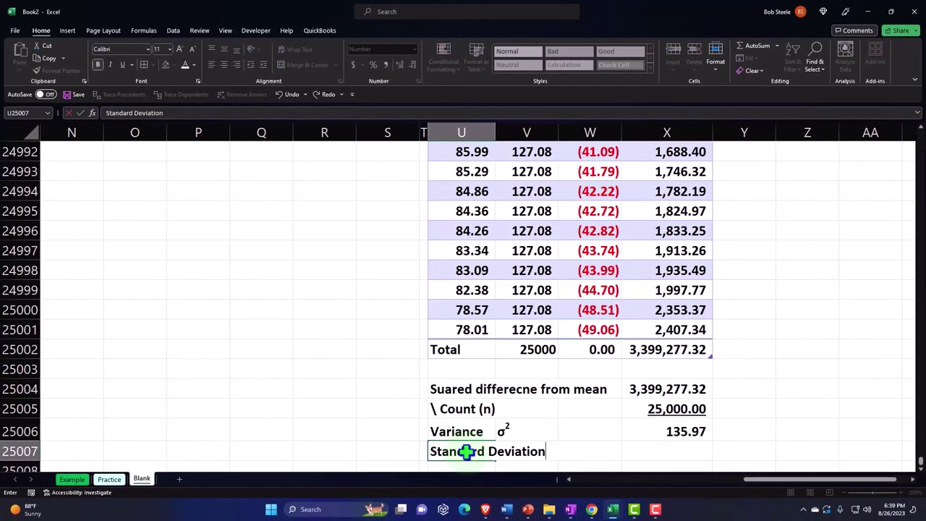
Insert the Greek small letter sigma symbol into W25007 on the Standard Deviation row
{"action": "key", "text": "Tab"}
{"action": "key", "text": "Tab"}
{"action": "left_click", "coordinate": [67, 31]}
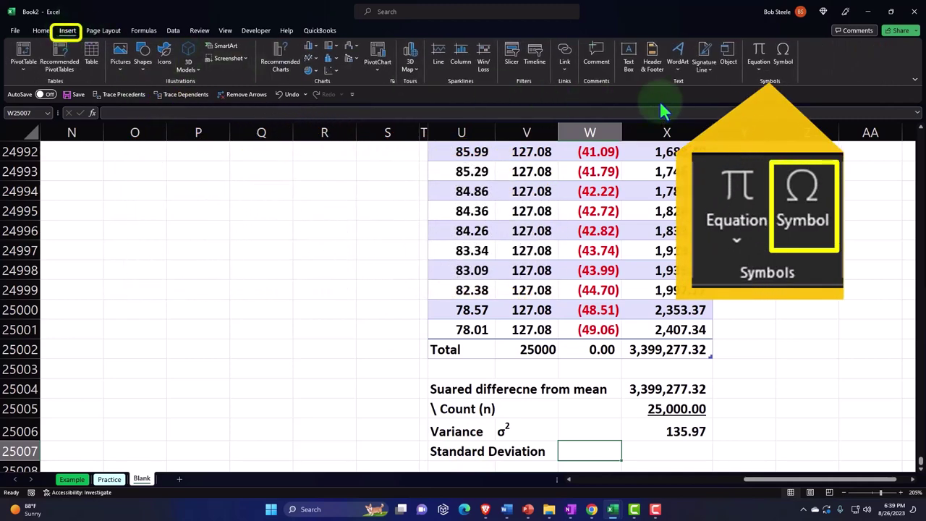
{"action": "left_click", "coordinate": [782, 53]}
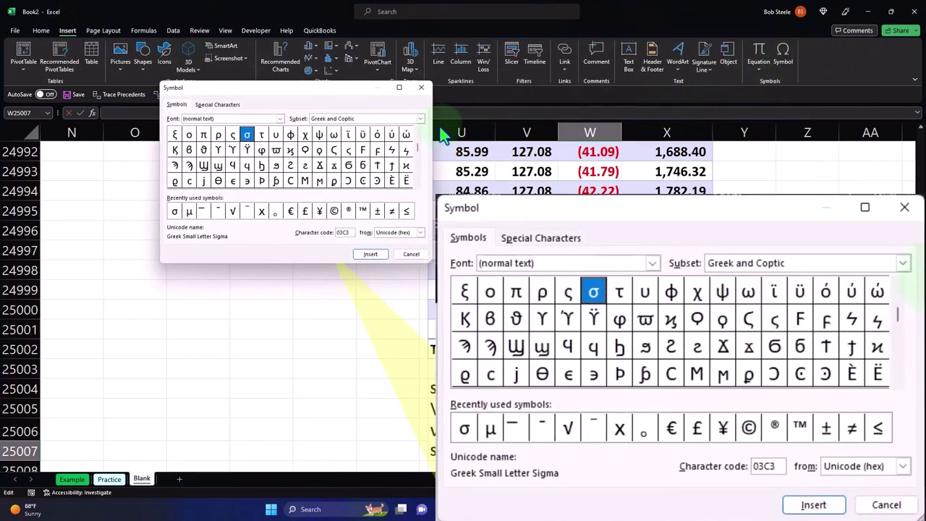
{"action": "left_click", "coordinate": [174, 210]}
{"action": "left_click", "coordinate": [369, 256]}
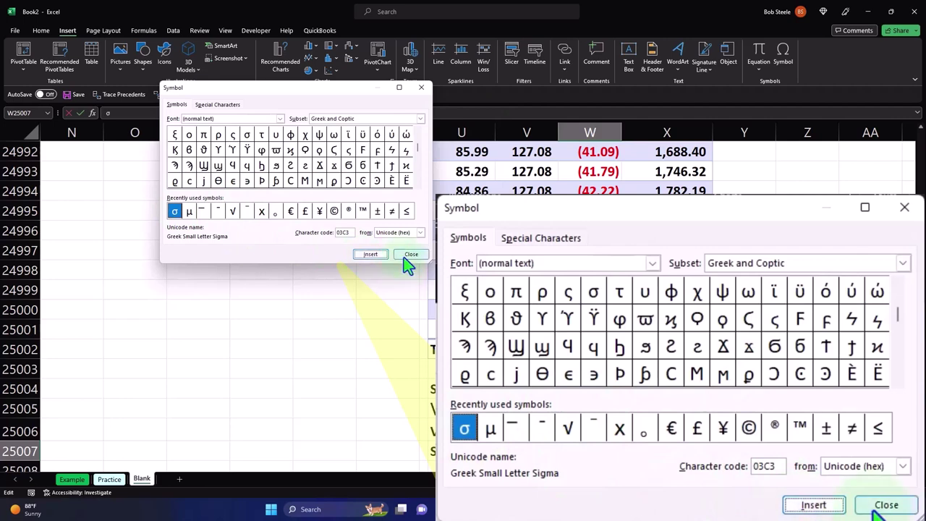
{"action": "left_click", "coordinate": [409, 256]}
{"action": "key", "text": "Return"}
Calculate the standard deviation in X25007 as the square root of the variance in X25006, using SQRT
{"action": "key", "text": "Right"}
{"action": "key", "text": "Right"}
{"action": "key", "text": "Right"}
{"action": "key", "text": "Right"}
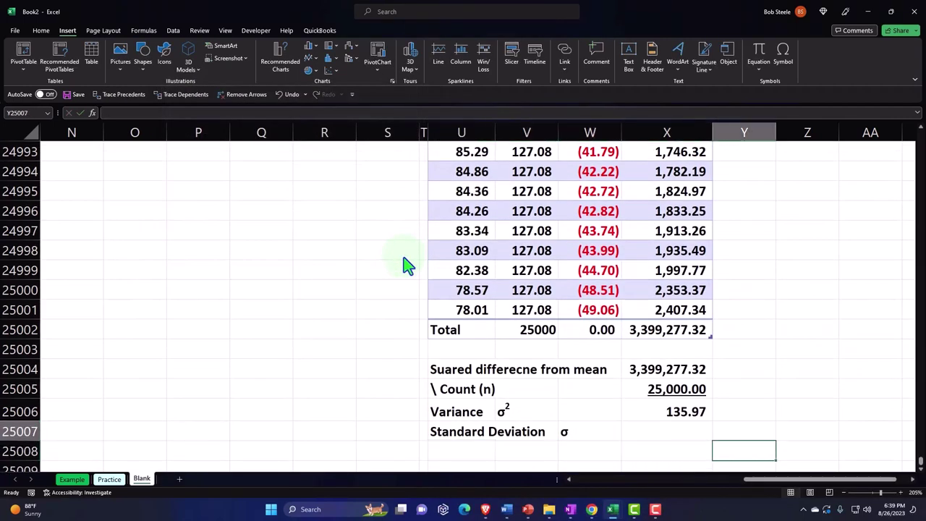
{"action": "key", "text": "Up"}
{"action": "key", "text": "Left"}
{"action": "type", "text": "=sq"}
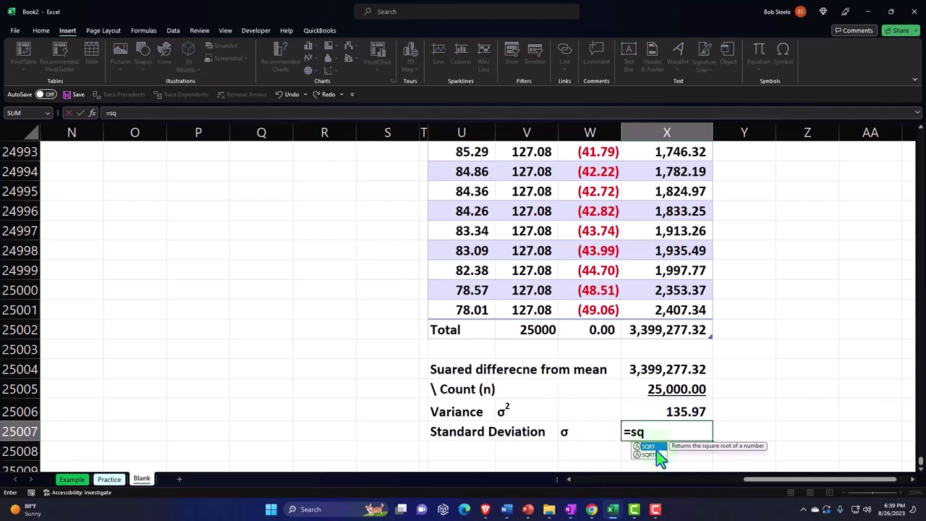
{"action": "double_click", "coordinate": [655, 447]}
{"action": "left_click", "coordinate": [665, 411]}
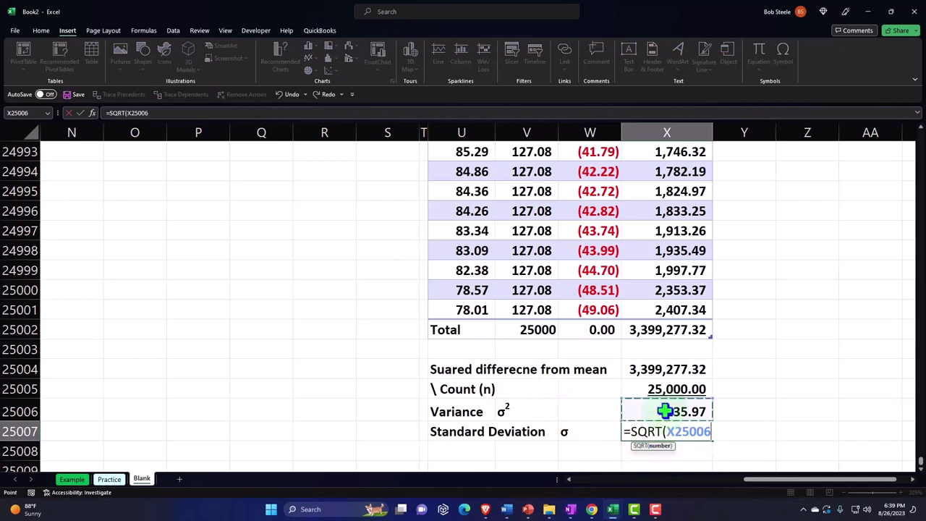
{"action": "key", "text": "Return"}
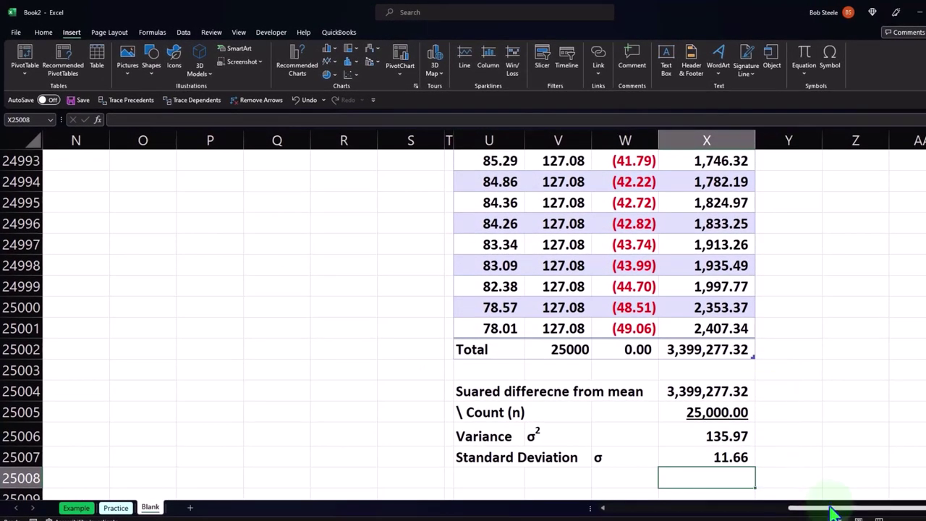
Check the function-based Standard Deviation Pop and Variance Pop results in E8 and E9 of the summary statistics
{"action": "left_click_drag", "start_coordinate": [833, 512], "coordinate": [848, 434]}
{"action": "left_click_drag", "start_coordinate": [861, 513], "coordinate": [585, 506]}
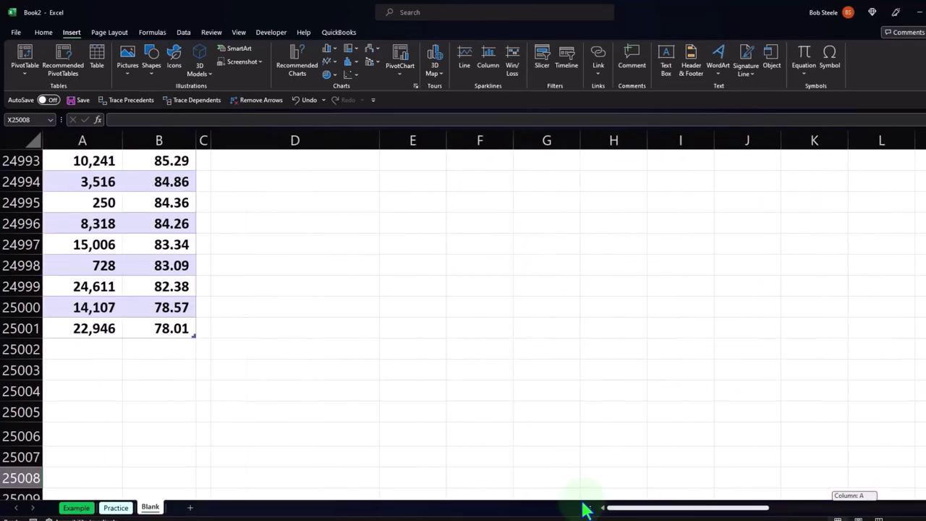
{"action": "left_click_drag", "start_coordinate": [921, 467], "coordinate": [918, 130]}
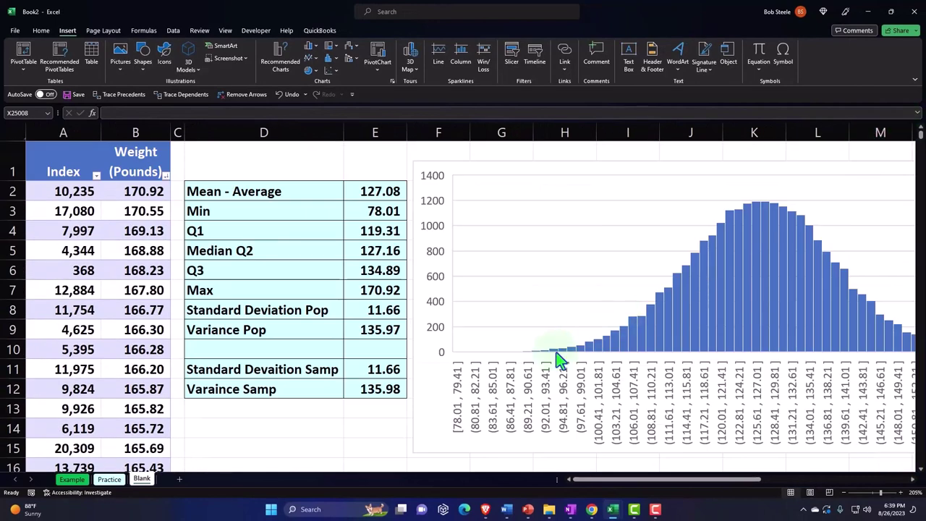
{"action": "left_click", "coordinate": [381, 314]}
{"action": "key", "text": "Down"}
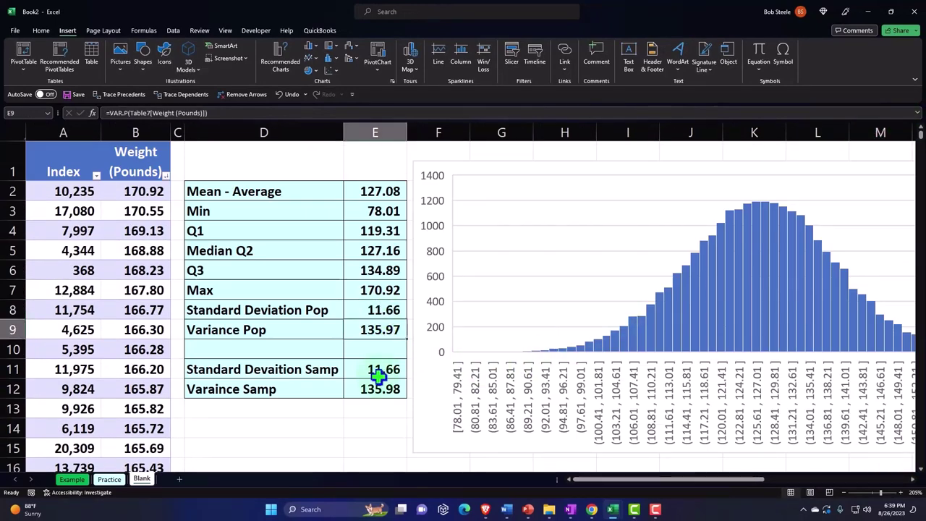
Review the variance and standard deviation formula images, and compare the manual calculation below the squared-differences table
{"action": "key", "text": "Right"}
{"action": "key", "text": "Right"}
{"action": "key", "text": "Right"}
{"action": "key", "text": "Right"}
{"action": "key", "text": "Right"}
{"action": "key", "text": "Right"}
{"action": "key", "text": "Right"}
{"action": "key", "text": "Right"}
{"action": "key", "text": "Right"}
{"action": "key", "text": "Right"}
{"action": "key", "text": "Right"}
{"action": "key", "text": "Right"}
{"action": "key", "text": "Right"}
{"action": "key", "text": "Right"}
{"action": "key", "text": "Right"}
{"action": "key", "text": "Right"}
{"action": "key", "text": "Right"}
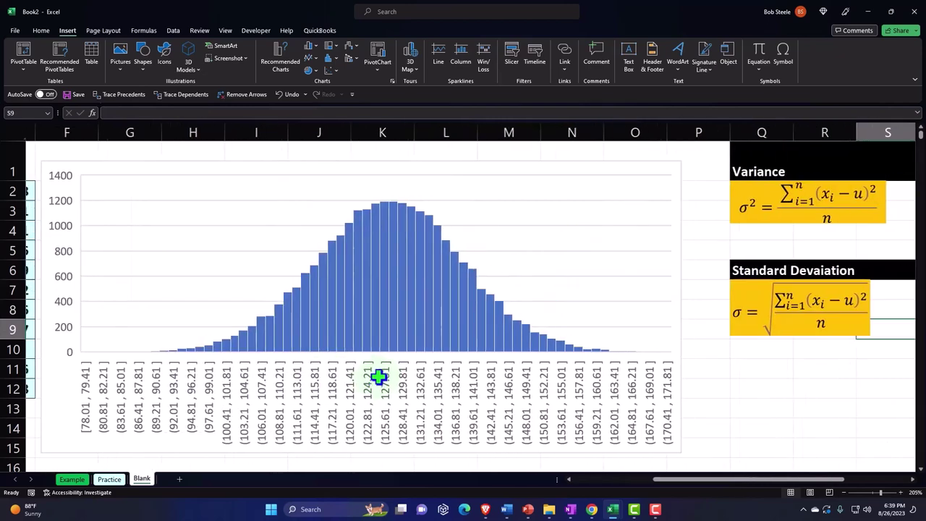
{"action": "key", "text": "Right"}
{"action": "key", "text": "Right"}
{"action": "key", "text": "Right"}
{"action": "key", "text": "Right"}
{"action": "key", "text": "Right"}
{"action": "key", "text": "Right"}
{"action": "key", "text": "Right"}
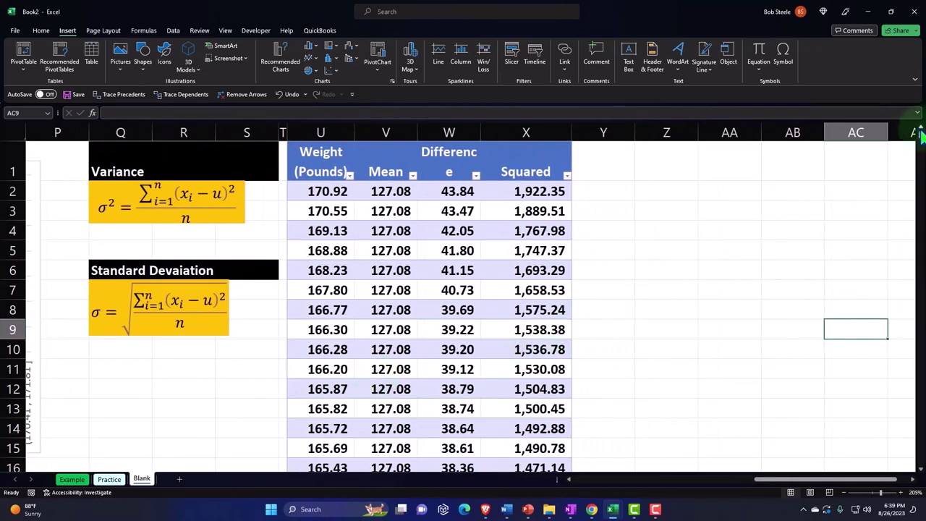
{"action": "left_click_drag", "start_coordinate": [918, 135], "coordinate": [919, 478]}
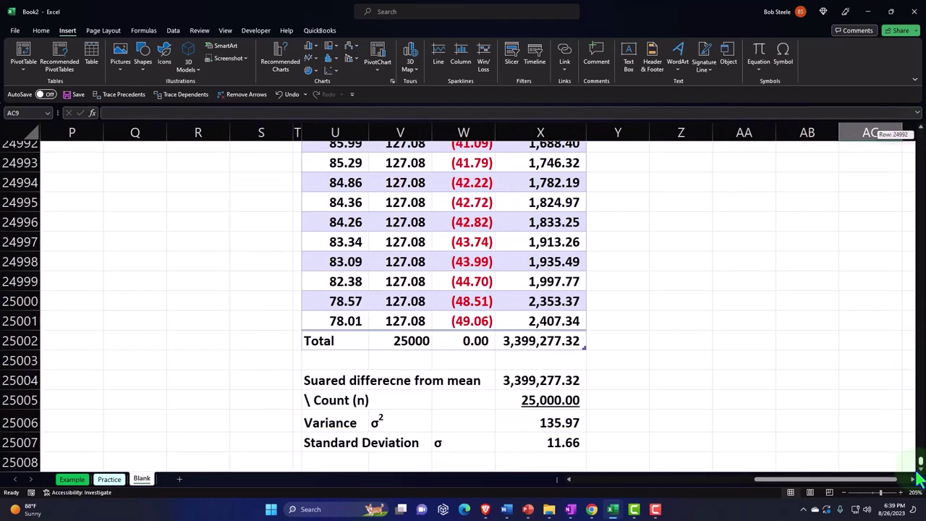
Add all borders and the recently used light blue fill to the variance and standard deviation calculation in U25004:X25007
{"action": "left_click", "coordinate": [339, 381]}
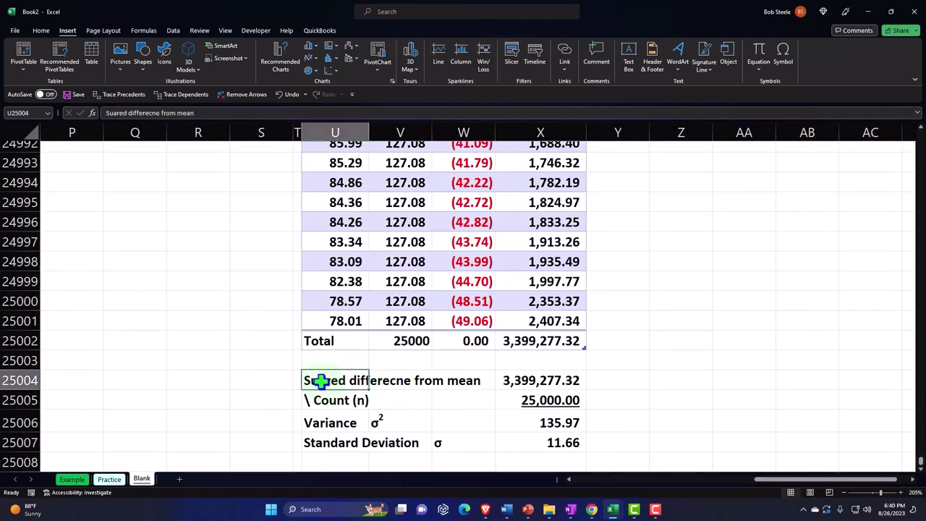
{"action": "left_click_drag", "start_coordinate": [321, 382], "coordinate": [529, 439]}
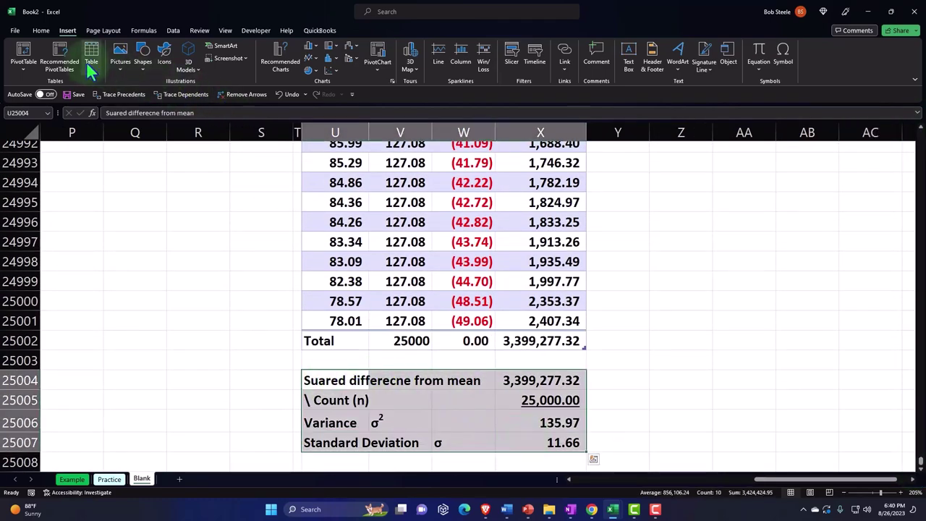
{"action": "left_click", "coordinate": [40, 31]}
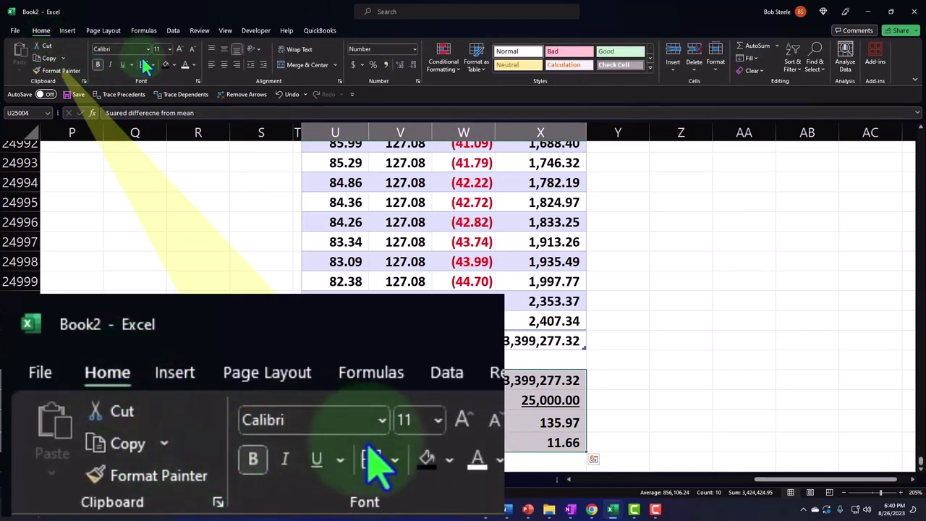
{"action": "left_click", "coordinate": [174, 65]}
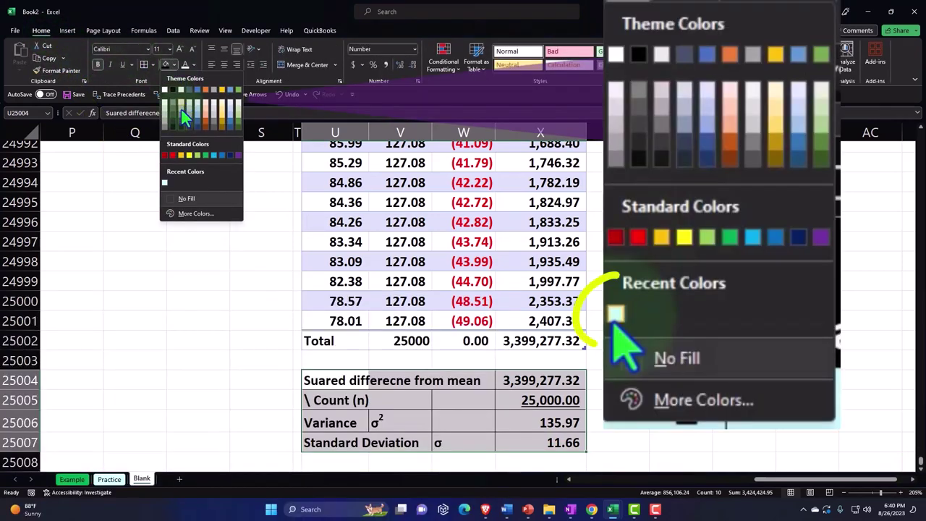
{"action": "left_click", "coordinate": [166, 190]}
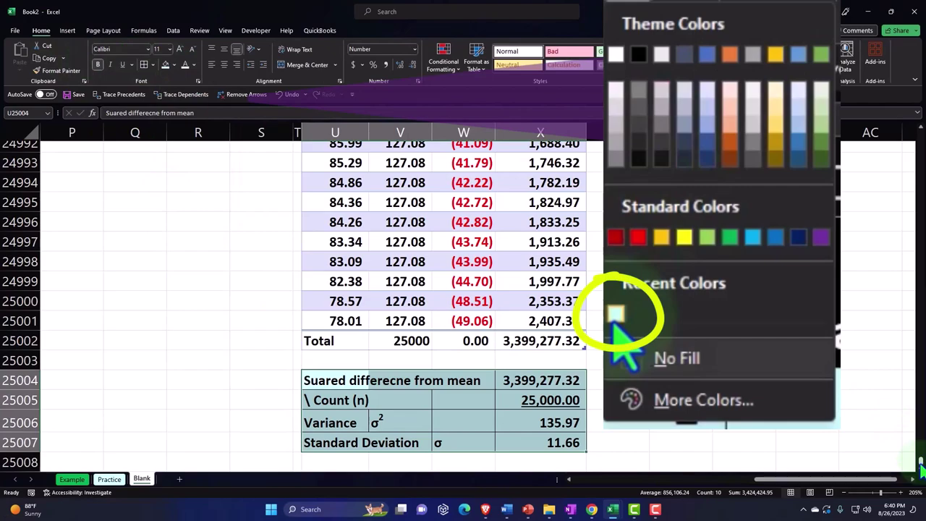
Copy the whole Weight (Pounds) column B and paste it into column Z starting at Z1
{"action": "left_click_drag", "start_coordinate": [922, 469], "coordinate": [920, 134]}
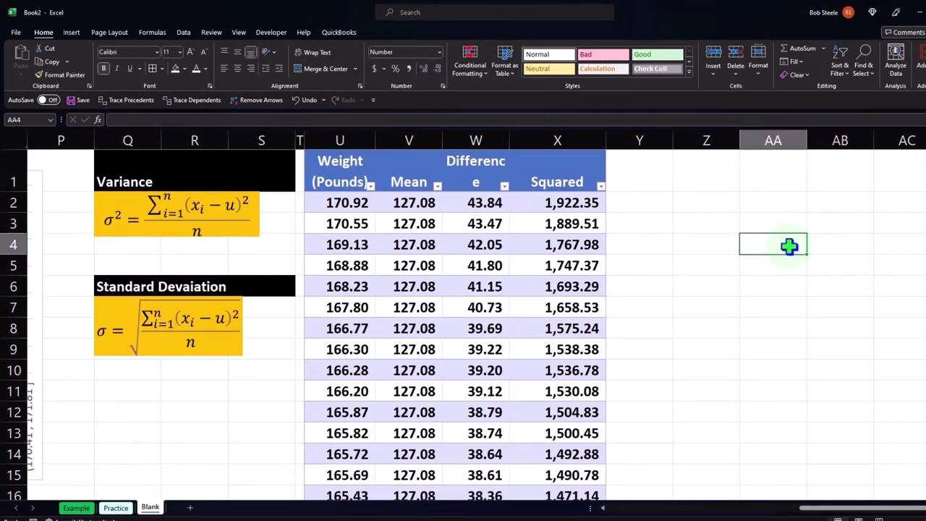
{"action": "key", "text": "Left"}
{"action": "key", "text": "Left"}
{"action": "key", "text": "Left"}
{"action": "key", "text": "Left"}
{"action": "key", "text": "Left"}
{"action": "key", "text": "Left"}
{"action": "key", "text": "Left"}
{"action": "key", "text": "Left"}
{"action": "key", "text": "Left"}
{"action": "key", "text": "Left"}
{"action": "key", "text": "Left"}
{"action": "key", "text": "Left"}
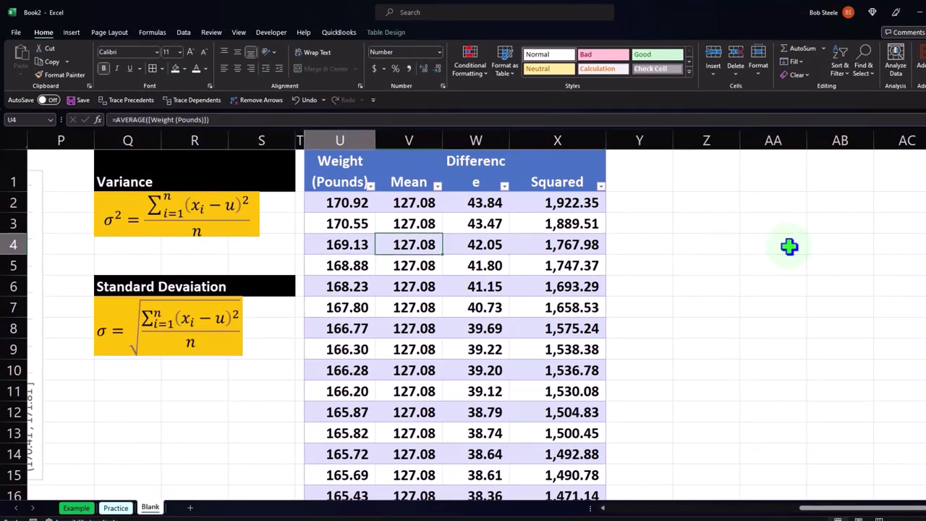
{"action": "key", "text": "Left"}
{"action": "key", "text": "Left"}
{"action": "key", "text": "Left"}
{"action": "key", "text": "Left"}
{"action": "key", "text": "Left"}
{"action": "key", "text": "Left"}
{"action": "key", "text": "Left"}
{"action": "key", "text": "Left"}
{"action": "key", "text": "Left"}
{"action": "key", "text": "Left"}
{"action": "key", "text": "Left"}
{"action": "key", "text": "Left"}
{"action": "key", "text": "Left"}
{"action": "key", "text": "Left"}
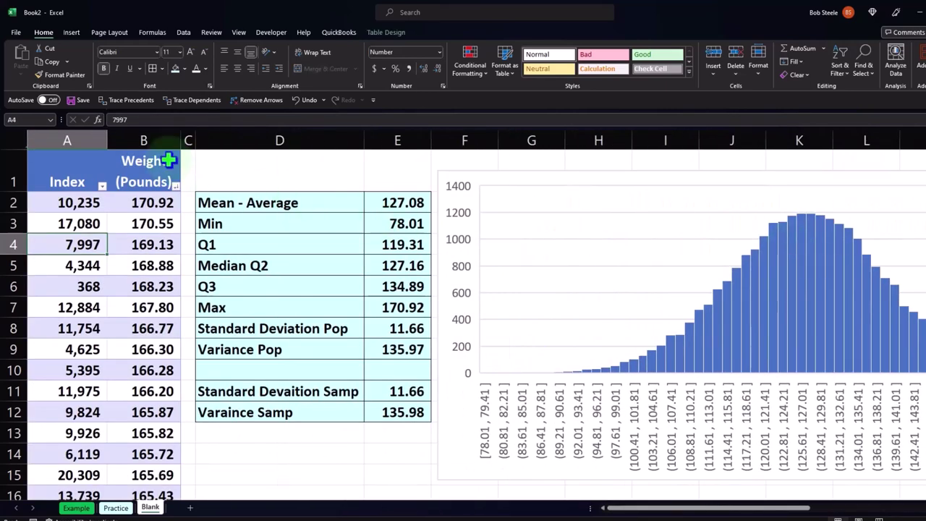
{"action": "left_click", "coordinate": [148, 142]}
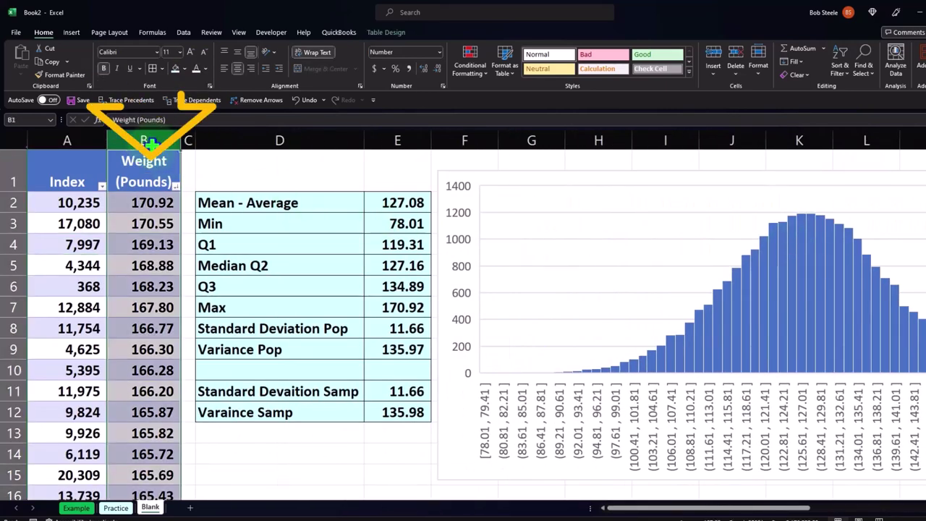
{"action": "right_click", "coordinate": [149, 257]}
{"action": "left_click", "coordinate": [174, 295]}
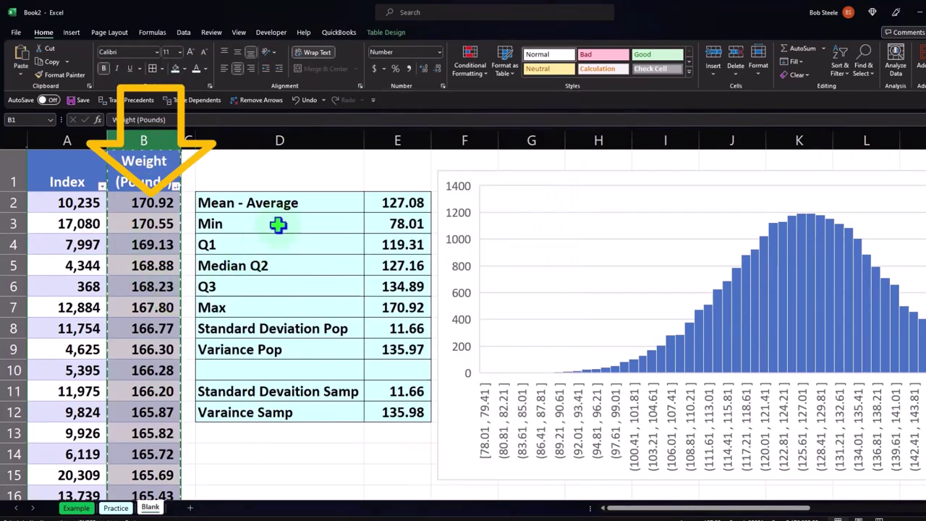
{"action": "left_click", "coordinate": [302, 174]}
{"action": "key", "text": "Right"}
{"action": "key", "text": "Right"}
{"action": "key", "text": "Right"}
{"action": "key", "text": "Right"}
{"action": "key", "text": "Right"}
{"action": "key", "text": "Right"}
{"action": "key", "text": "Right"}
{"action": "key", "text": "Right"}
{"action": "key", "text": "Right"}
{"action": "key", "text": "Right"}
{"action": "key", "text": "Right"}
{"action": "key", "text": "Right"}
{"action": "key", "text": "Right"}
{"action": "key", "text": "Right"}
{"action": "key", "text": "Right"}
{"action": "key", "text": "Right"}
{"action": "key", "text": "Right"}
{"action": "key", "text": "Right"}
{"action": "key", "text": "Right"}
{"action": "key", "text": "Right"}
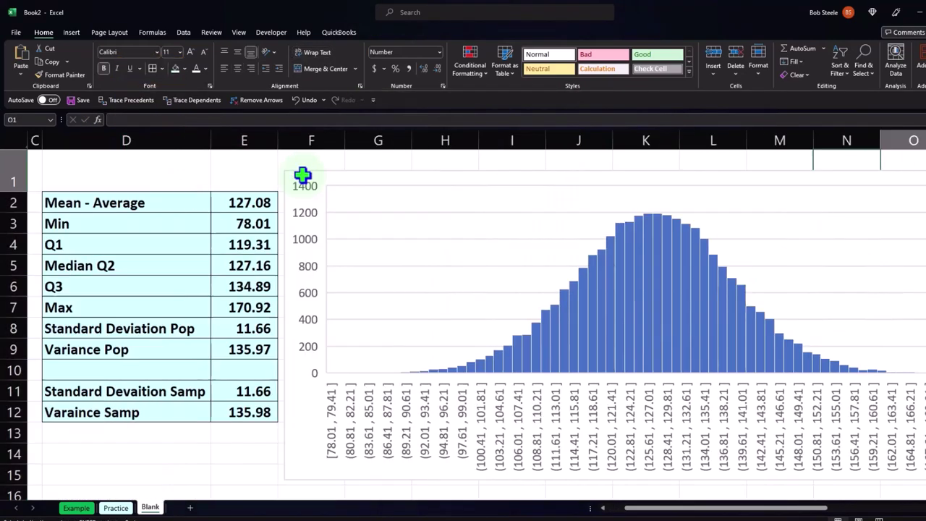
{"action": "key", "text": "Right"}
{"action": "key", "text": "Right"}
{"action": "key", "text": "Right"}
{"action": "key", "text": "Right"}
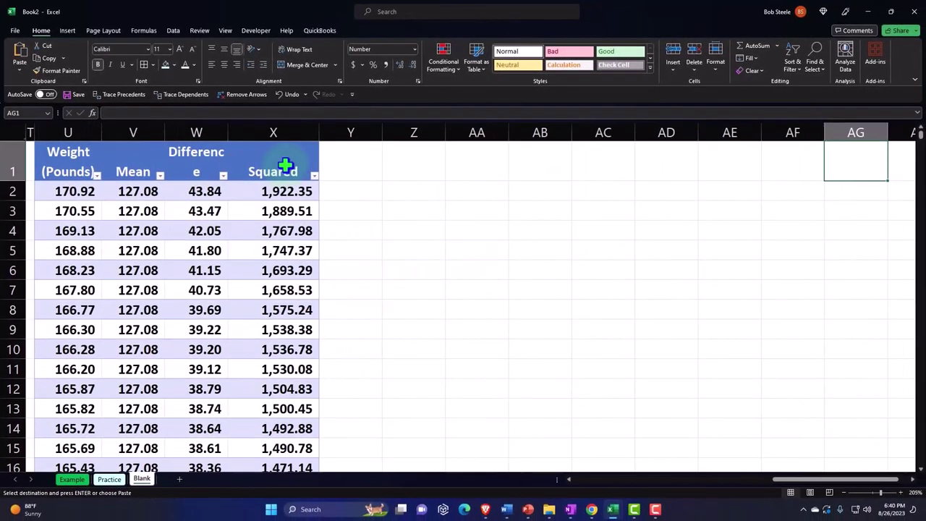
{"action": "left_click", "coordinate": [417, 167]}
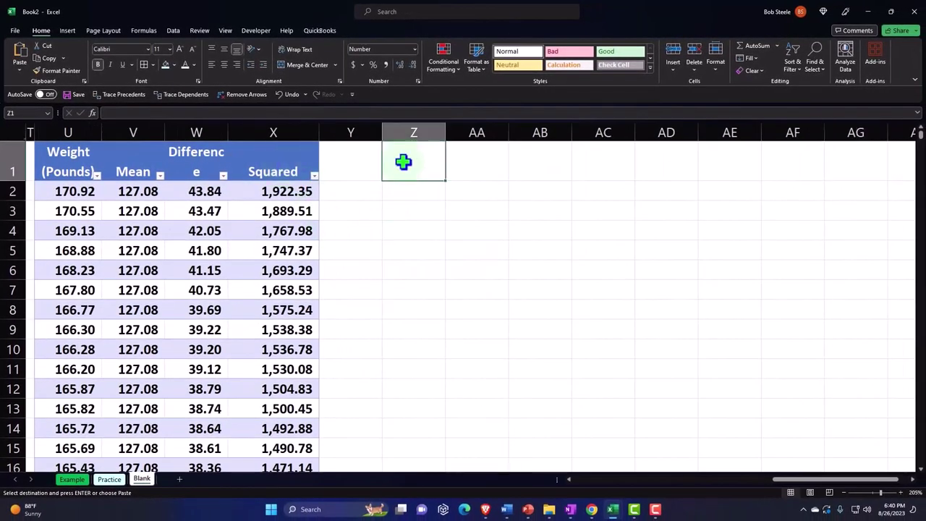
{"action": "right_click", "coordinate": [403, 162]}
{"action": "left_click", "coordinate": [430, 235]}
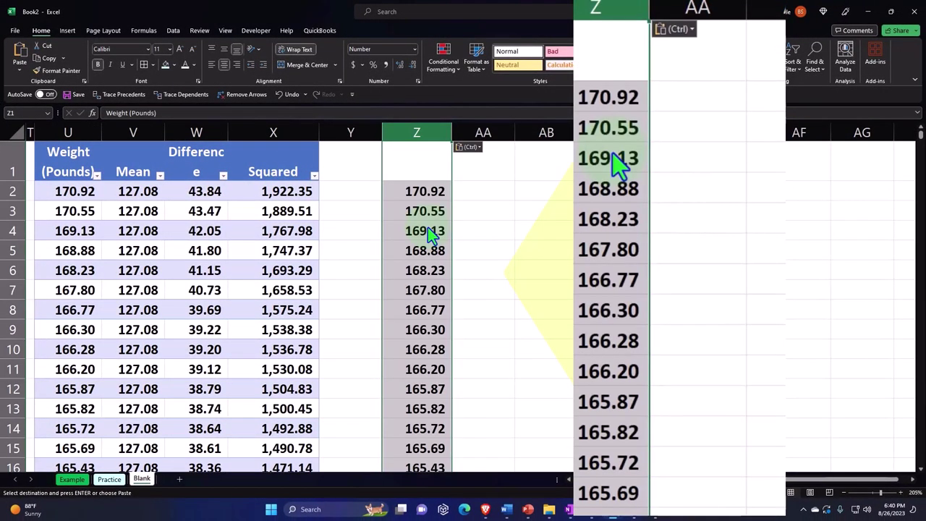
Turn the copied weights in Z1:Z25001 into a table with headers and narrow column Z
{"action": "left_click", "coordinate": [429, 230]}
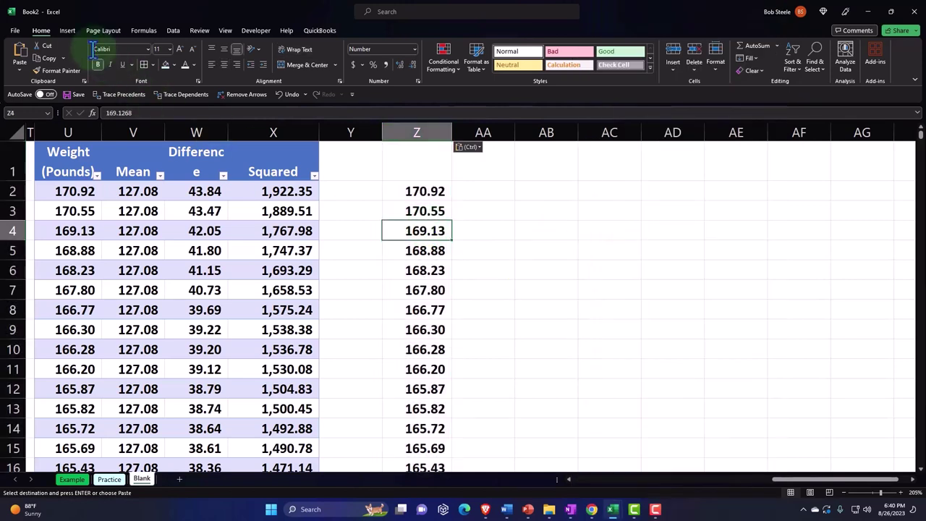
{"action": "left_click", "coordinate": [68, 30]}
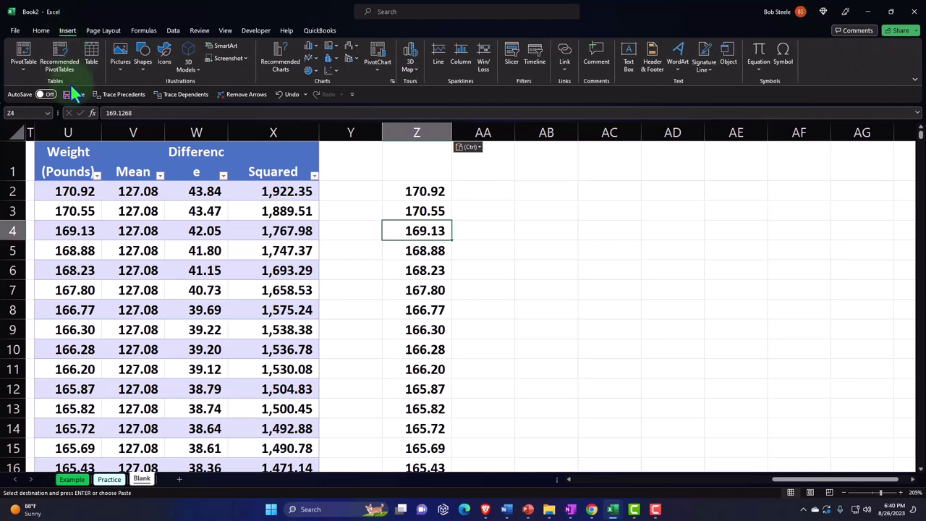
{"action": "left_click", "coordinate": [92, 52]}
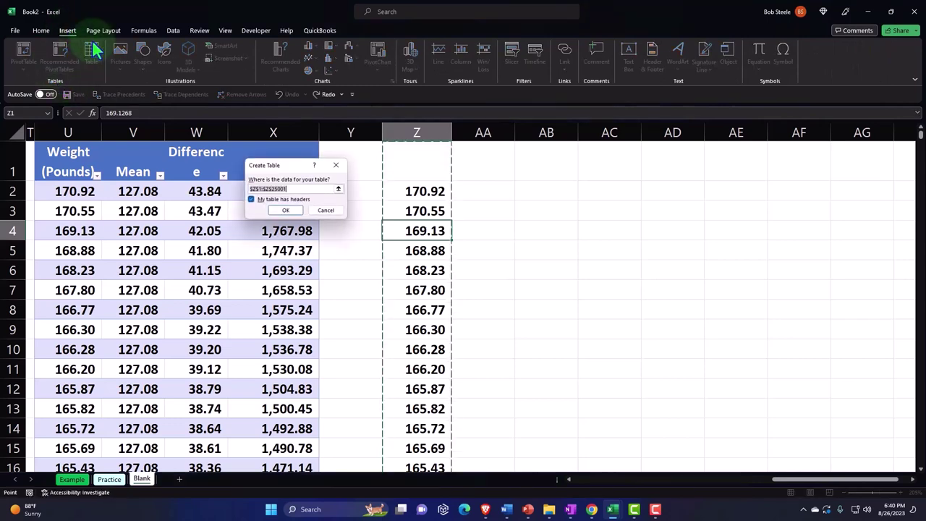
{"action": "left_click", "coordinate": [289, 210]}
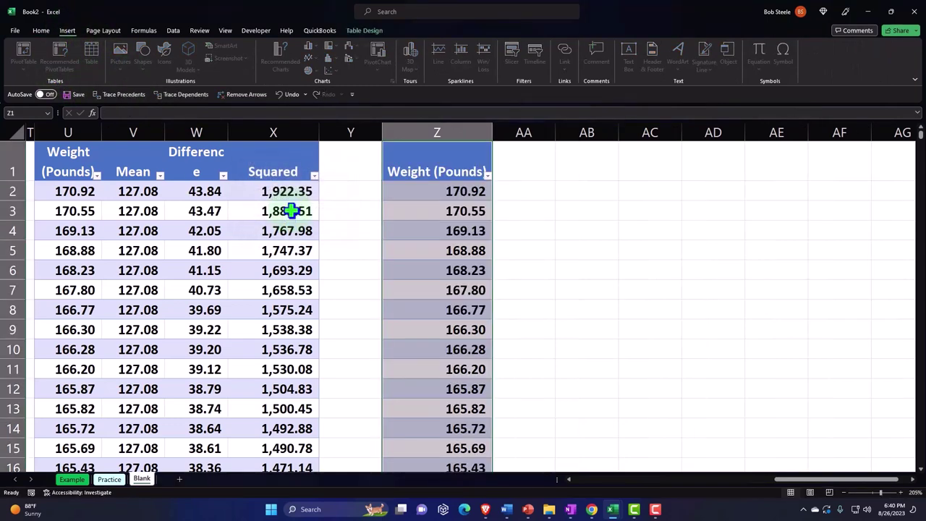
{"action": "left_click", "coordinate": [432, 211]}
{"action": "left_click_drag", "start_coordinate": [492, 130], "coordinate": [442, 130]}
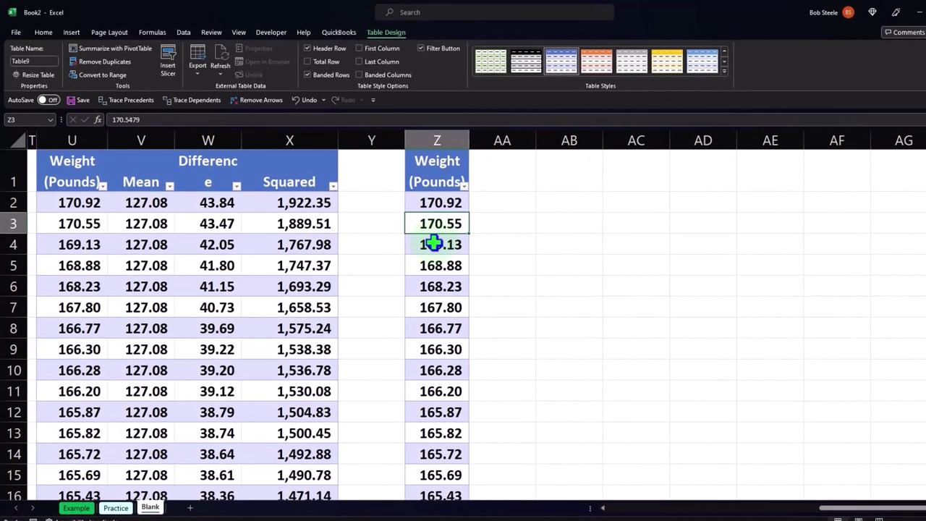
Sort the new weight table in column Z from smallest to largest
{"action": "left_click", "coordinate": [464, 185]}
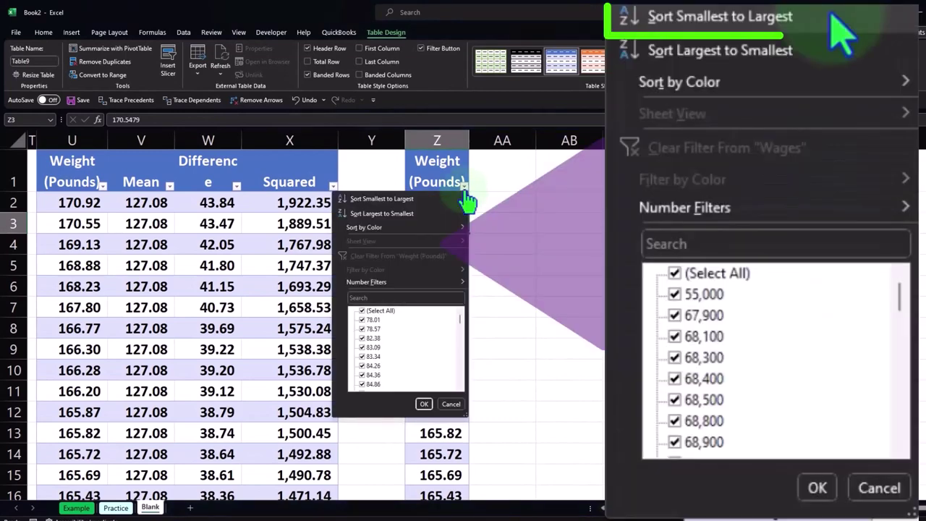
{"action": "left_click", "coordinate": [441, 205]}
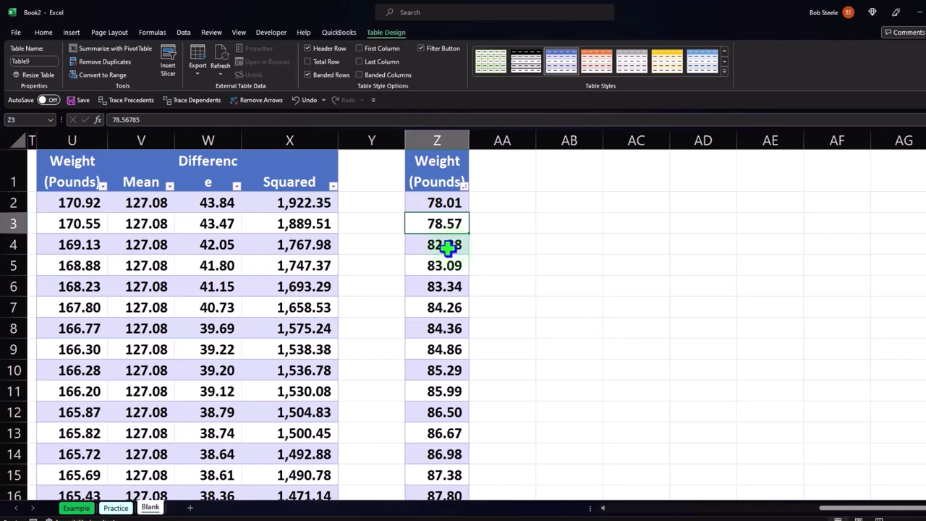
{"action": "scroll", "coordinate": [448, 248], "scroll_direction": "down", "scroll_amount": 2}
{"action": "scroll", "coordinate": [712, 308], "scroll_direction": "down", "scroll_amount": 5}
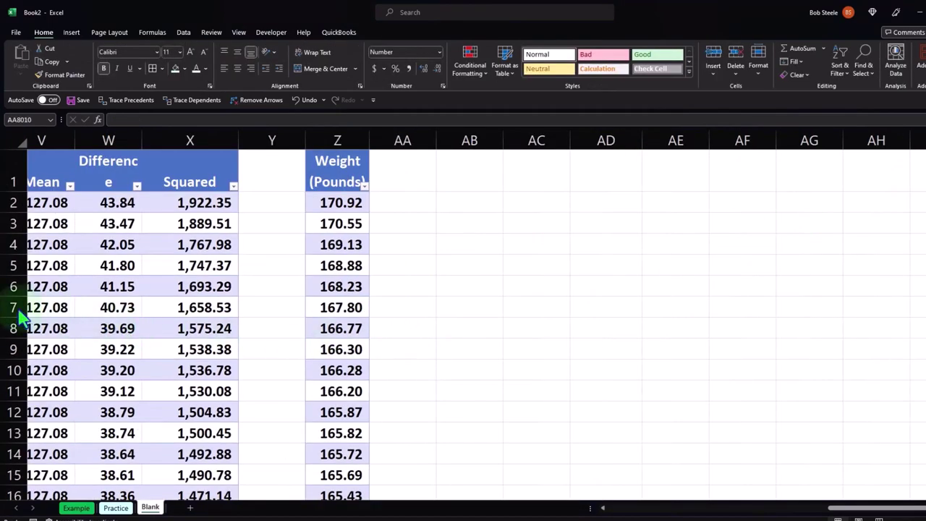
Delete the table rows for Z10000:Z15000 from the middle of the new weight table in column Z
{"action": "scroll", "coordinate": [451, 285], "scroll_direction": "down", "scroll_amount": 12}
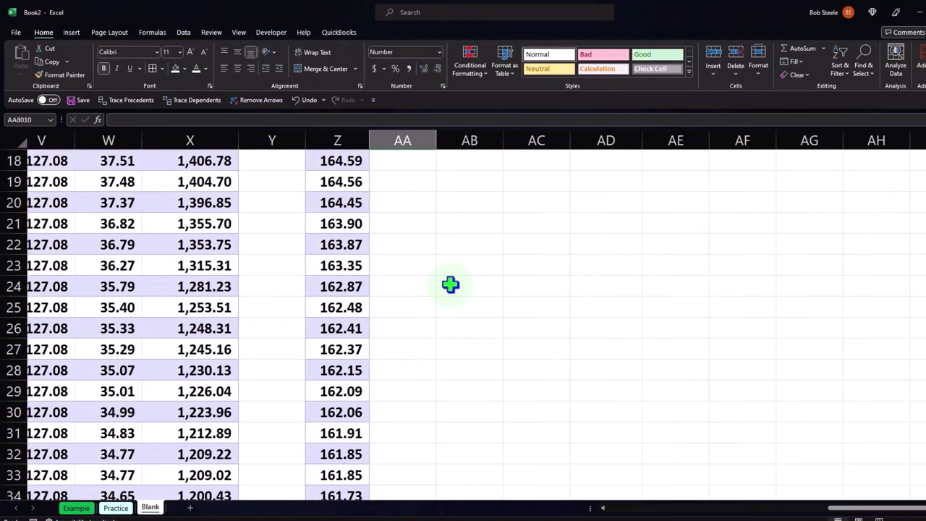
{"action": "scroll", "coordinate": [451, 285], "scroll_direction": "down", "scroll_amount": 20}
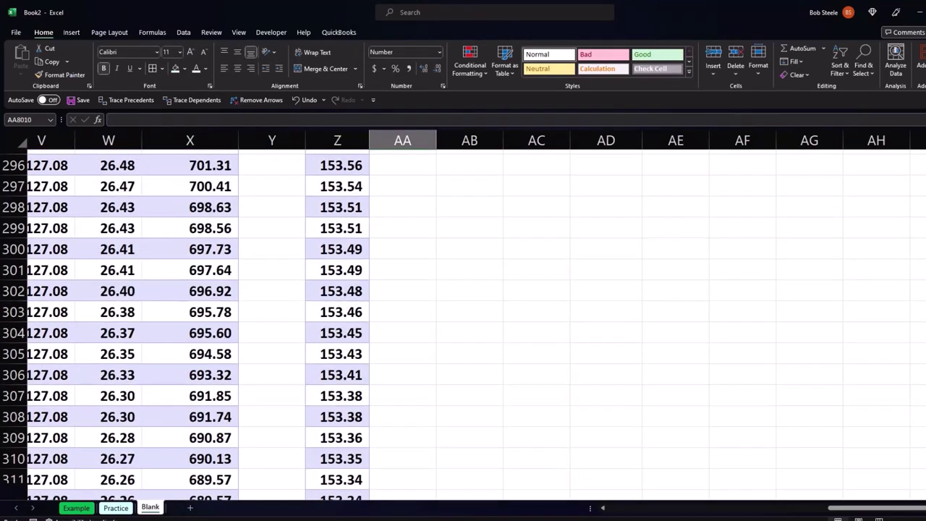
{"action": "left_click_drag", "start_coordinate": [925, 191], "coordinate": [920, 254]}
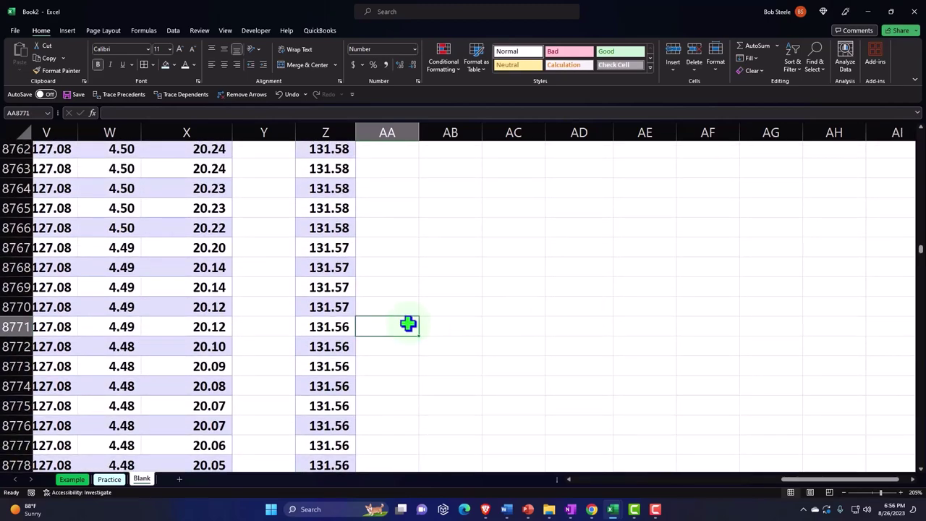
{"action": "key", "text": "Page_Down"}
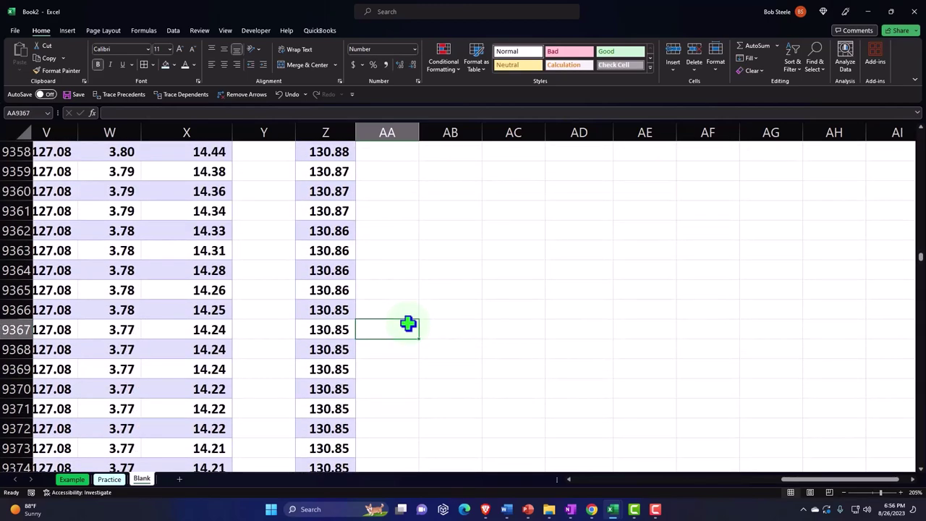
{"action": "key", "text": "Page_Down"}
{"action": "key", "text": "Page_Down"}
{"action": "key", "text": "Page_Down"}
{"action": "key", "text": "Page_Down"}
{"action": "key", "text": "Page_Down"}
{"action": "key", "text": "Page_Down"}
{"action": "key", "text": "Page_Down"}
{"action": "key", "text": "Page_Down"}
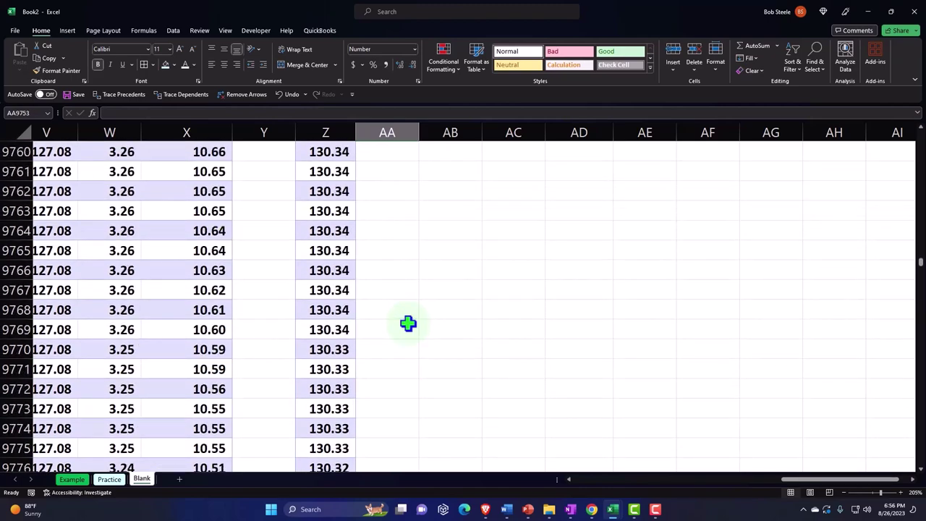
{"action": "key", "text": "Page_Down"}
{"action": "key", "text": "Page_Down"}
{"action": "key", "text": "Page_Down"}
{"action": "key", "text": "Page_Down"}
{"action": "key", "text": "Page_Down"}
{"action": "key", "text": "Page_Down"}
{"action": "key", "text": "Page_Down"}
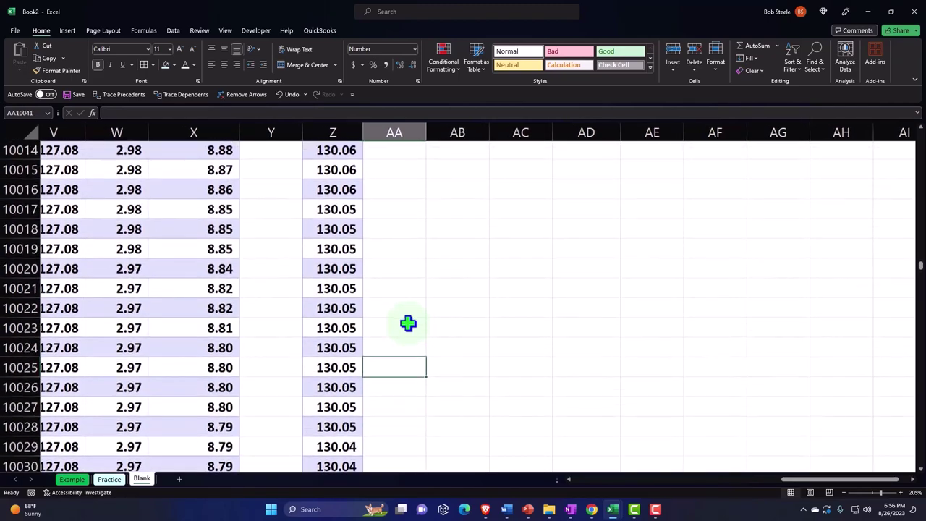
{"action": "scroll", "coordinate": [408, 323], "scroll_direction": "up", "scroll_amount": 7}
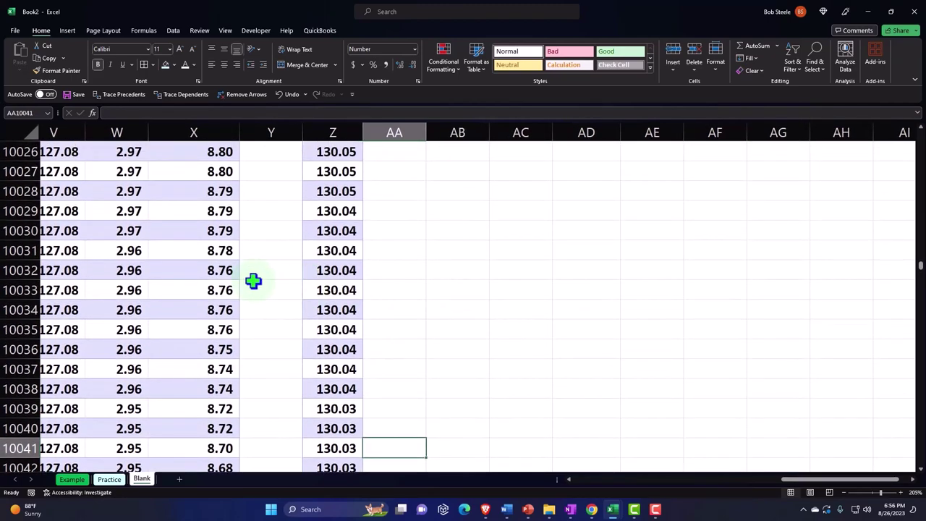
{"action": "scroll", "coordinate": [252, 280], "scroll_direction": "up", "scroll_amount": 4}
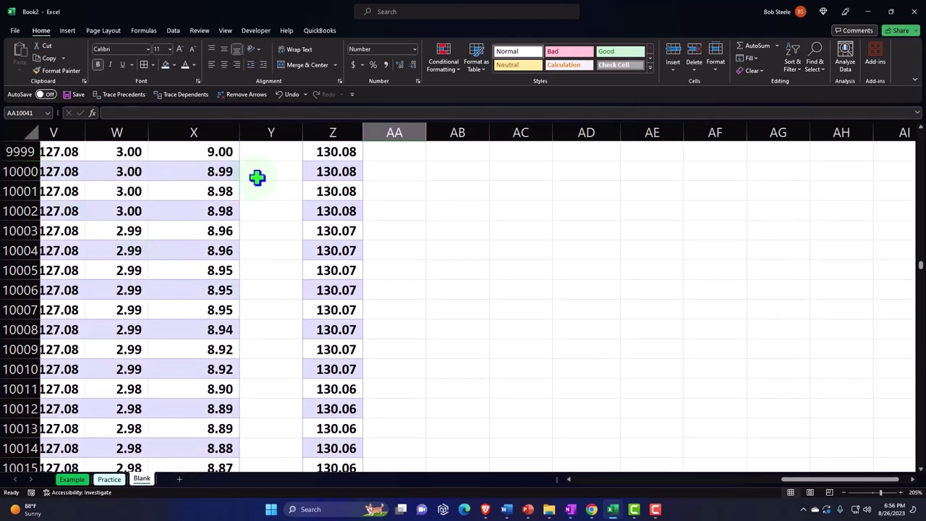
{"action": "left_click_drag", "start_coordinate": [335, 169], "coordinate": [340, 515]}
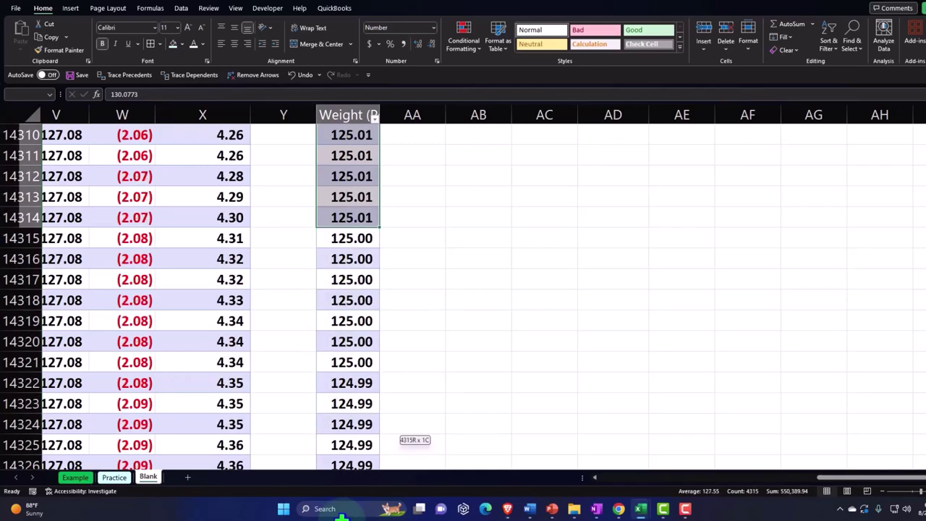
{"action": "left_click_drag", "start_coordinate": [341, 501], "coordinate": [325, 173]}
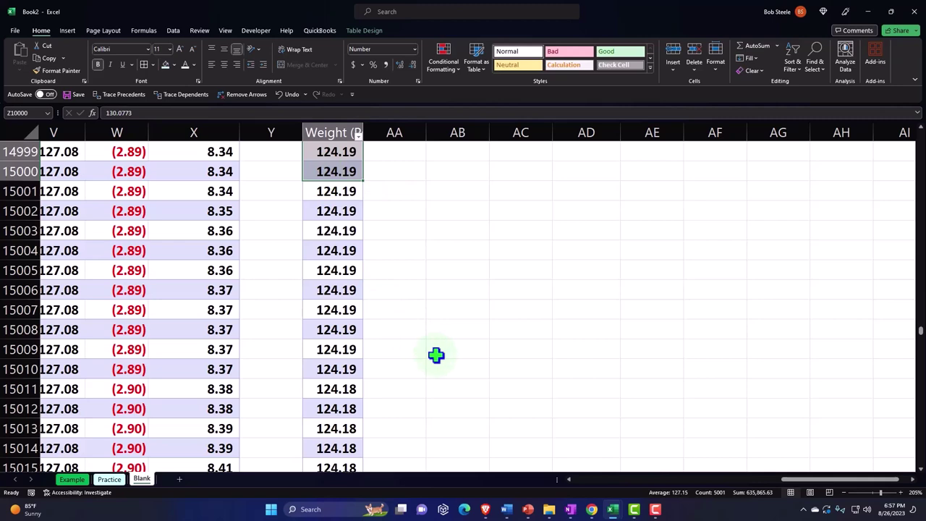
{"action": "scroll", "coordinate": [436, 355], "scroll_direction": "up", "scroll_amount": 4}
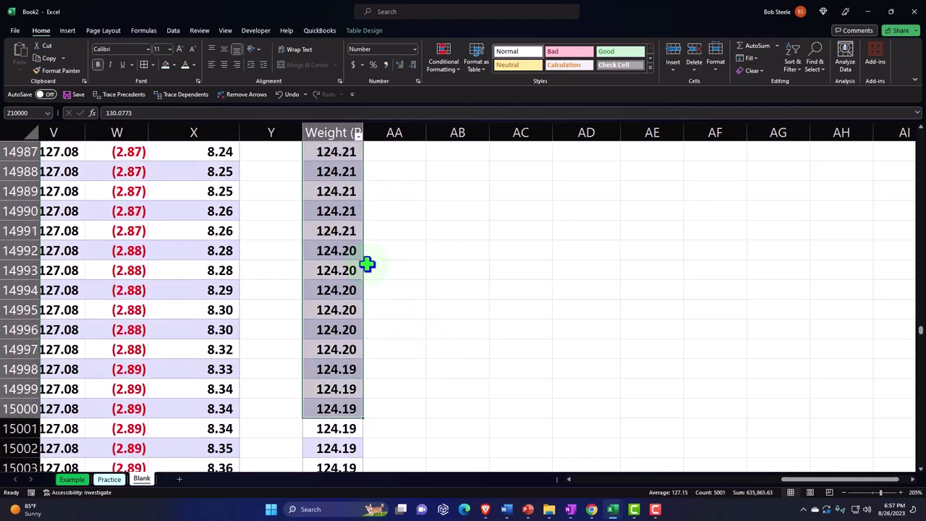
{"action": "right_click", "coordinate": [332, 230]}
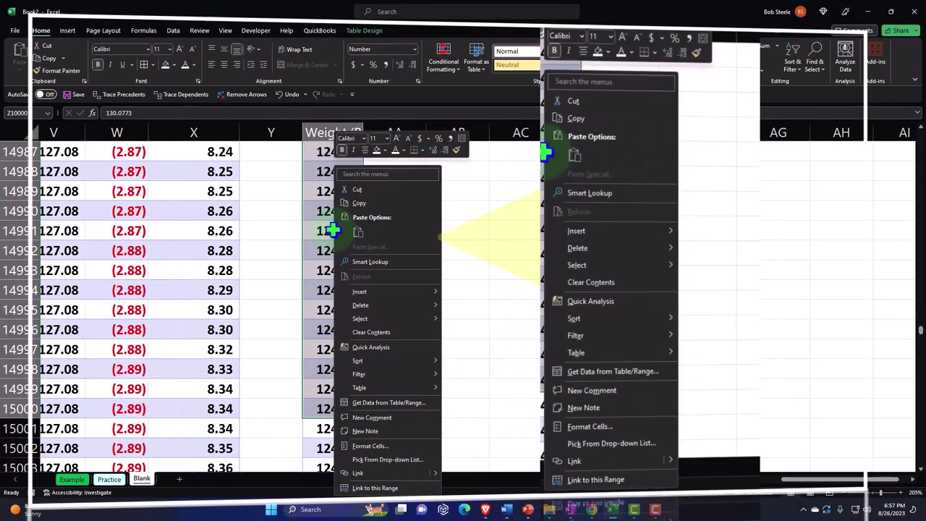
{"action": "mouse_move", "coordinate": [360, 307]}
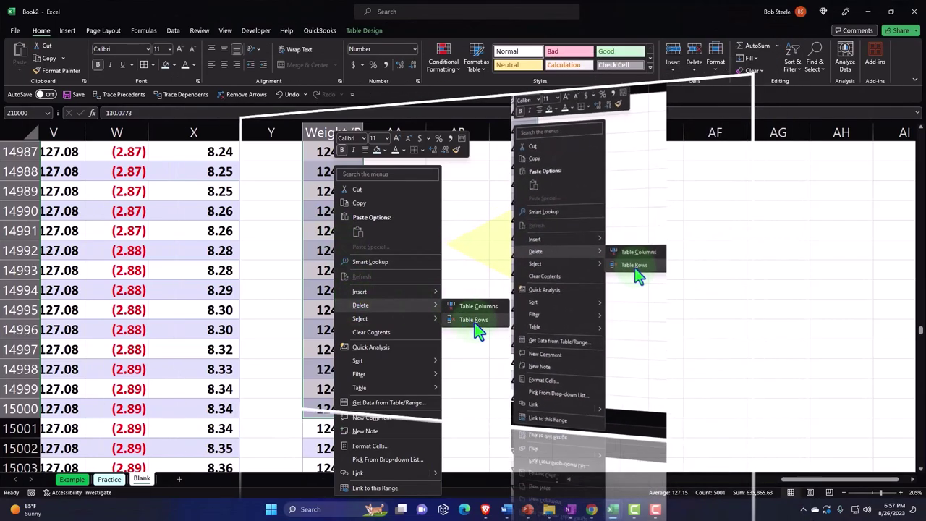
{"action": "left_click", "coordinate": [475, 320]}
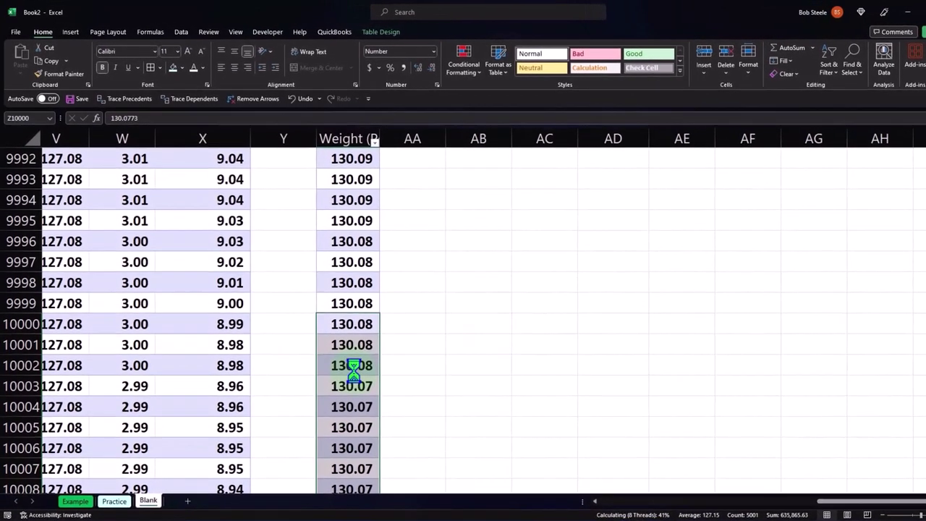
Check where the shortened weight list in column Z ends, and narrow the empty spacer column AA beside it
{"action": "left_click", "coordinate": [350, 296]}
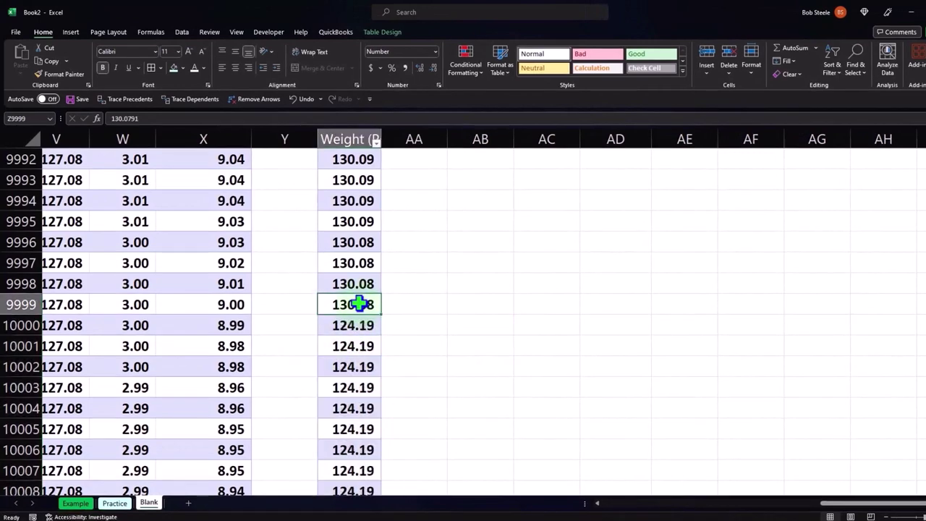
{"action": "key", "text": "ctrl+shift+Down"}
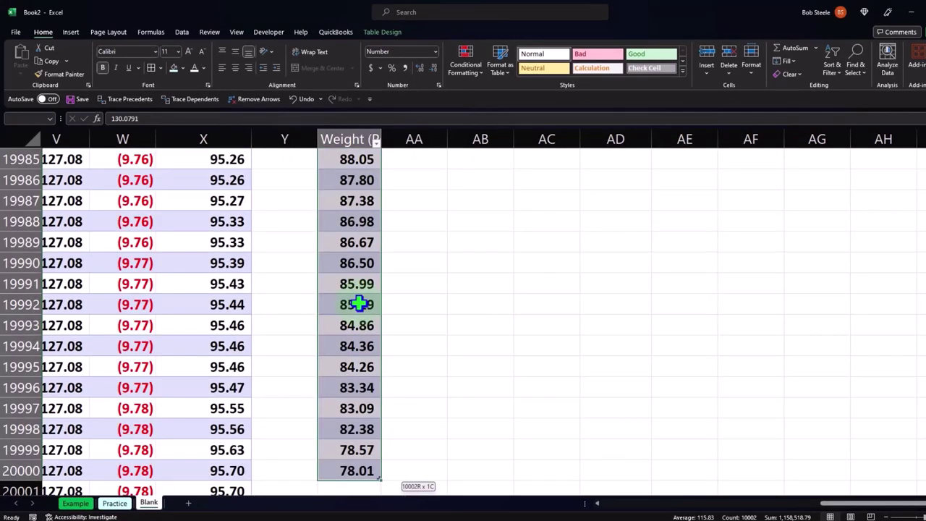
{"action": "left_click", "coordinate": [355, 471]}
{"action": "key", "text": "shift+Up"}
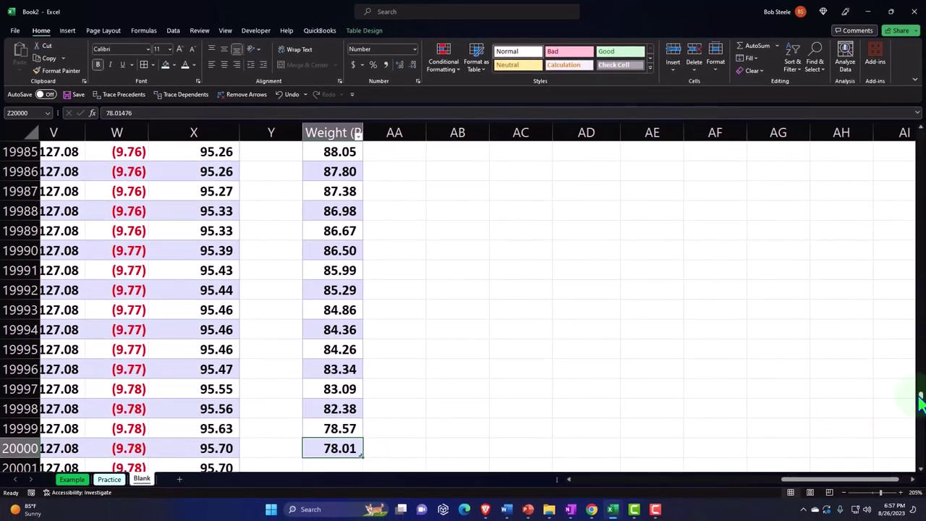
{"action": "left_click_drag", "start_coordinate": [921, 402], "coordinate": [920, 135]}
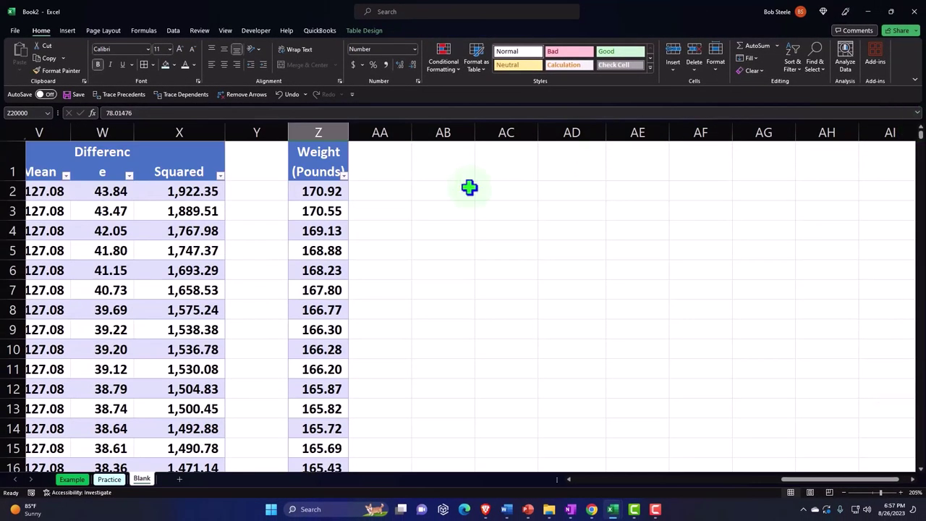
{"action": "left_click_drag", "start_coordinate": [412, 132], "coordinate": [371, 135]}
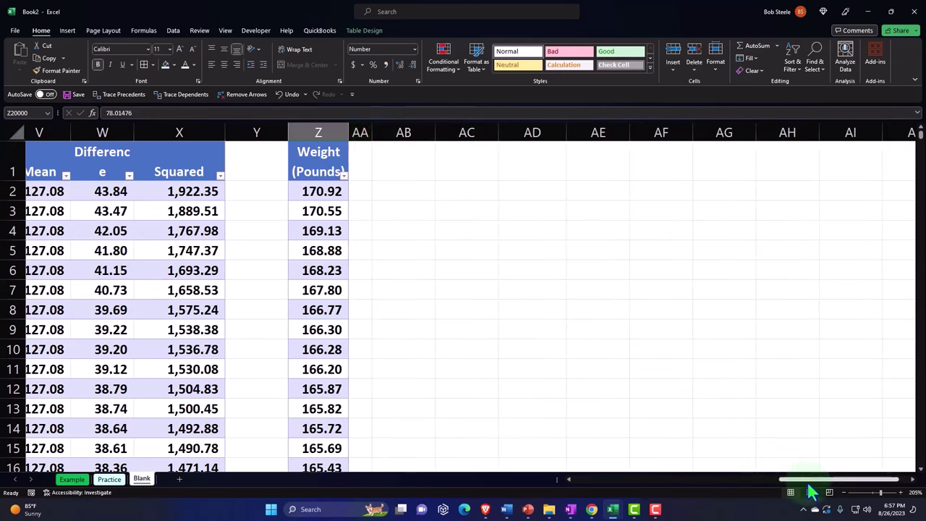
{"action": "left_click_drag", "start_coordinate": [810, 489], "coordinate": [417, 492]}
{"action": "left_click", "coordinate": [275, 311]}
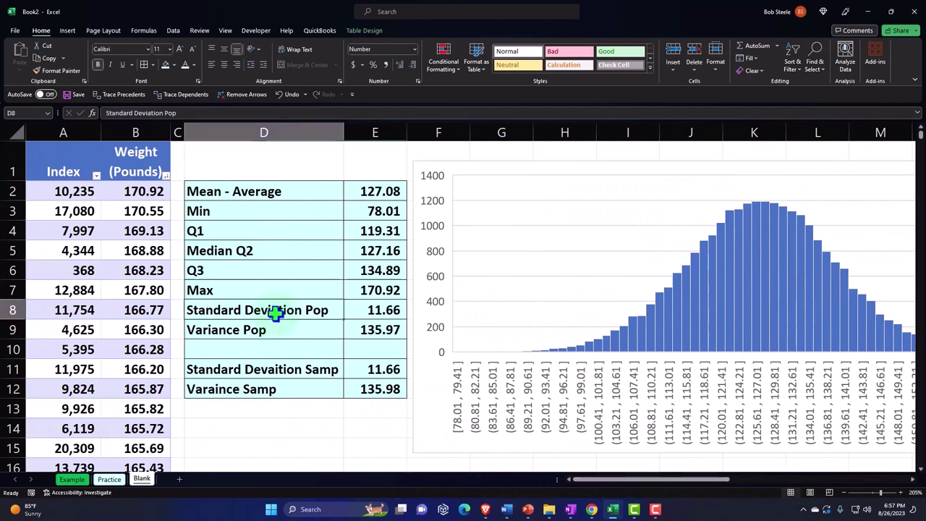
{"action": "left_click_drag", "start_coordinate": [231, 192], "coordinate": [352, 381]}
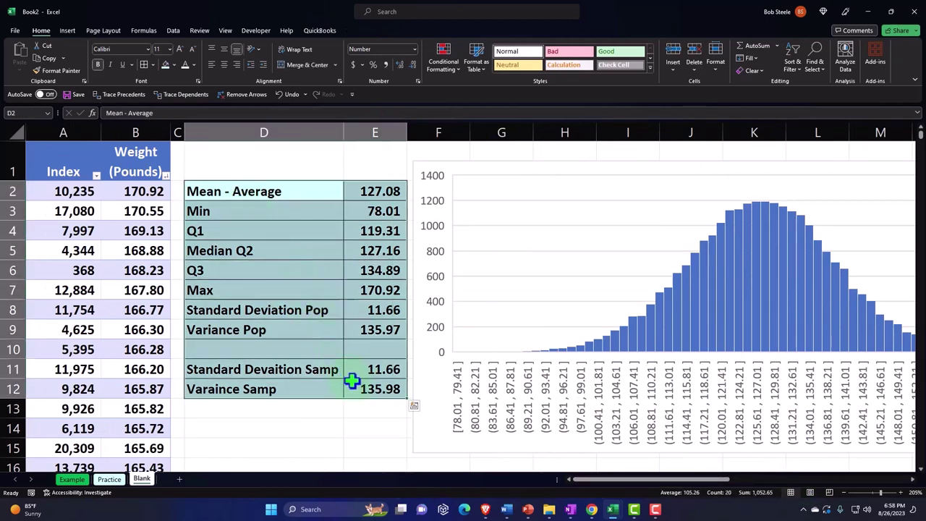
{"action": "right_click", "coordinate": [319, 275]}
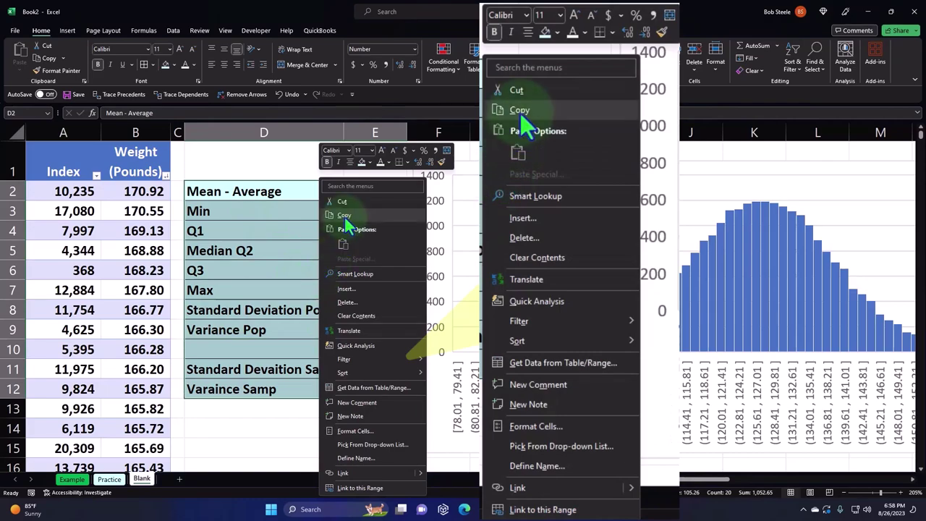
{"action": "left_click", "coordinate": [342, 211]}
{"action": "left_click", "coordinate": [343, 262]}
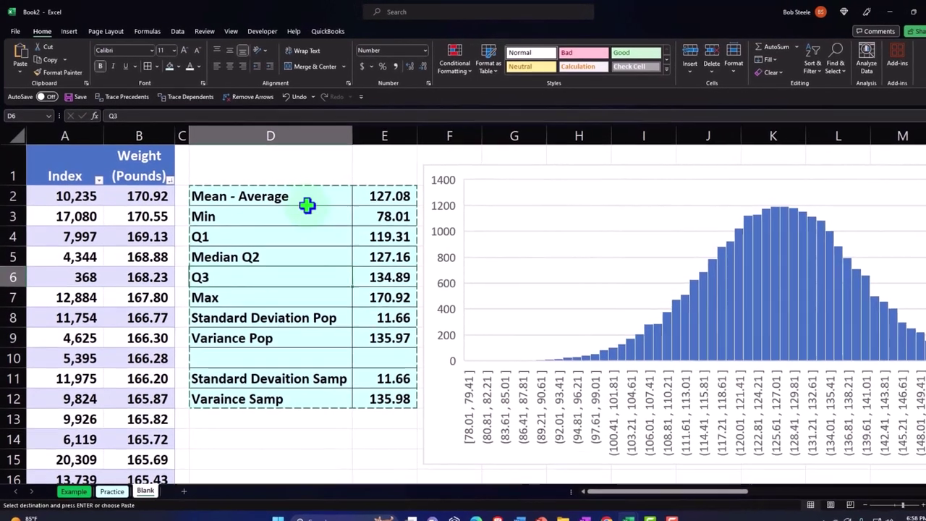
Copy the statistic labels in D2:D12, paste them at AB2 beside the new table, and widen column AB to fit them
{"action": "left_click_drag", "start_coordinate": [296, 194], "coordinate": [291, 380]}
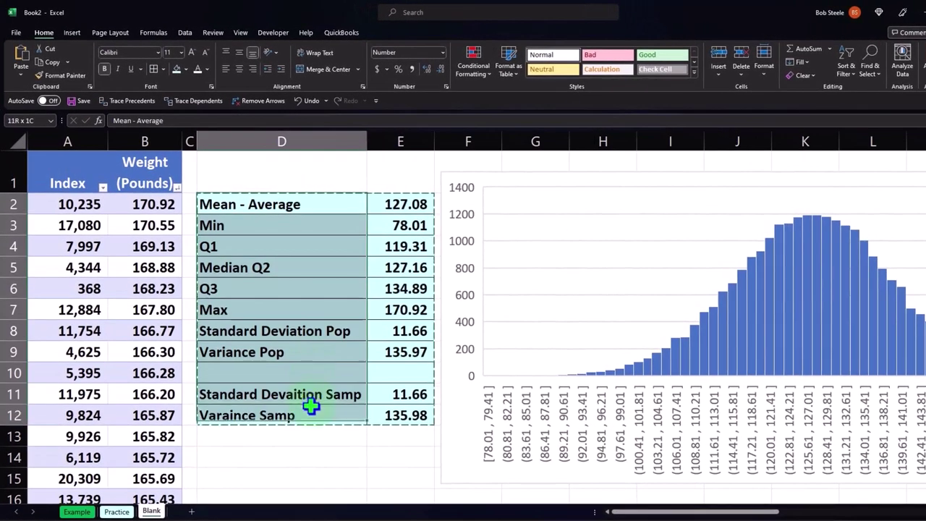
{"action": "key", "text": "ctrl+v"}
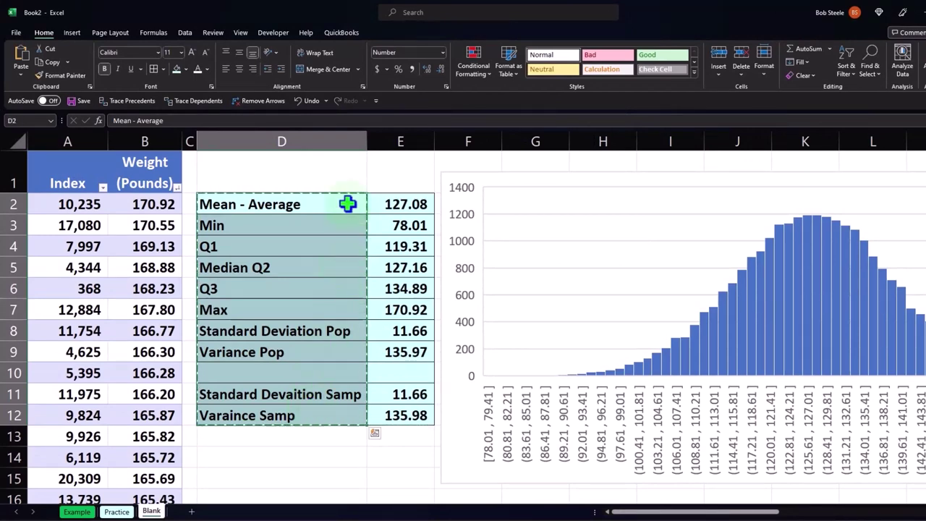
{"action": "left_click", "coordinate": [347, 205]}
{"action": "key", "text": "Right"}
{"action": "key", "text": "Right"}
{"action": "key", "text": "Right"}
{"action": "key", "text": "Right"}
{"action": "key", "text": "Right"}
{"action": "key", "text": "Right"}
{"action": "key", "text": "Right"}
{"action": "key", "text": "Right"}
{"action": "key", "text": "Right"}
{"action": "key", "text": "Right"}
{"action": "key", "text": "Right"}
{"action": "key", "text": "Right"}
{"action": "key", "text": "Right"}
{"action": "key", "text": "Right"}
{"action": "key", "text": "Right"}
{"action": "key", "text": "Right"}
{"action": "key", "text": "Right"}
{"action": "key", "text": "Right"}
{"action": "key", "text": "Right"}
{"action": "key", "text": "Right"}
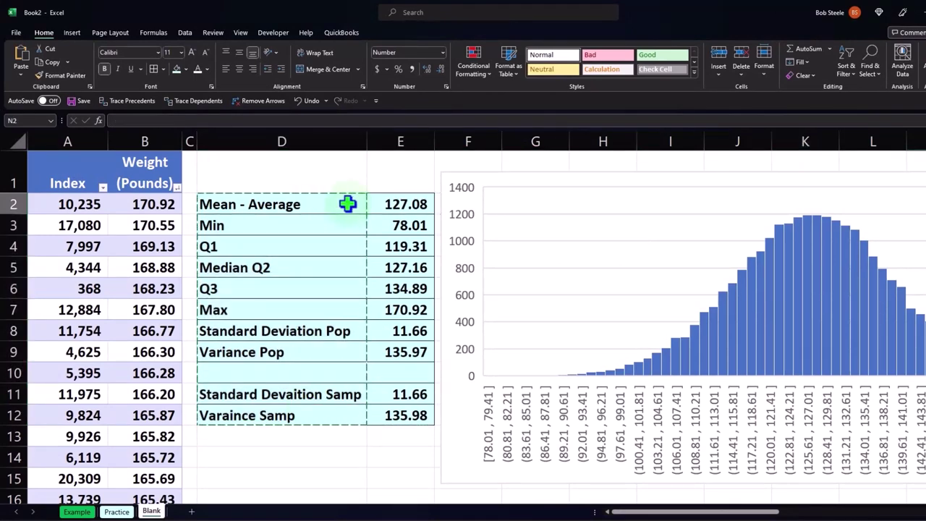
{"action": "key", "text": "Right"}
{"action": "key", "text": "Right"}
{"action": "key", "text": "Right"}
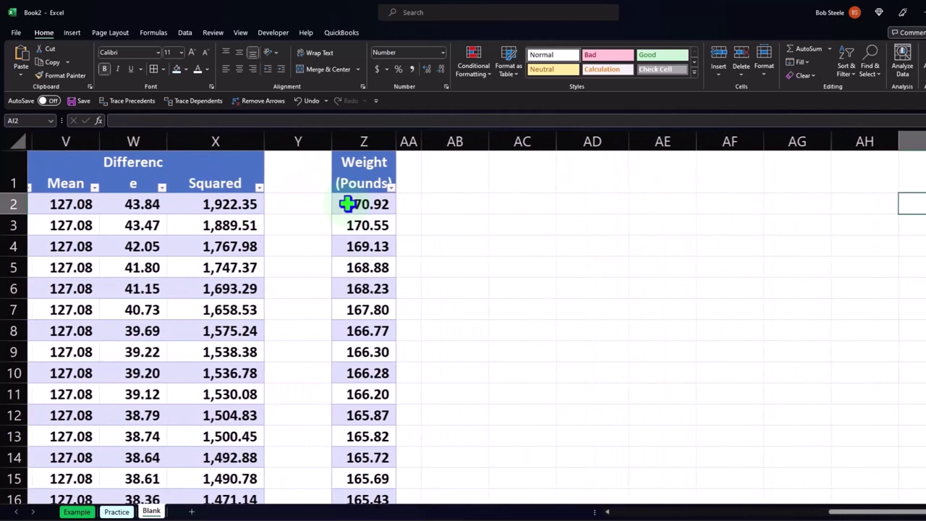
{"action": "key", "text": "Left"}
{"action": "key", "text": "Left"}
{"action": "key", "text": "Left"}
{"action": "key", "text": "Left"}
{"action": "key", "text": "Left"}
{"action": "key", "text": "Left"}
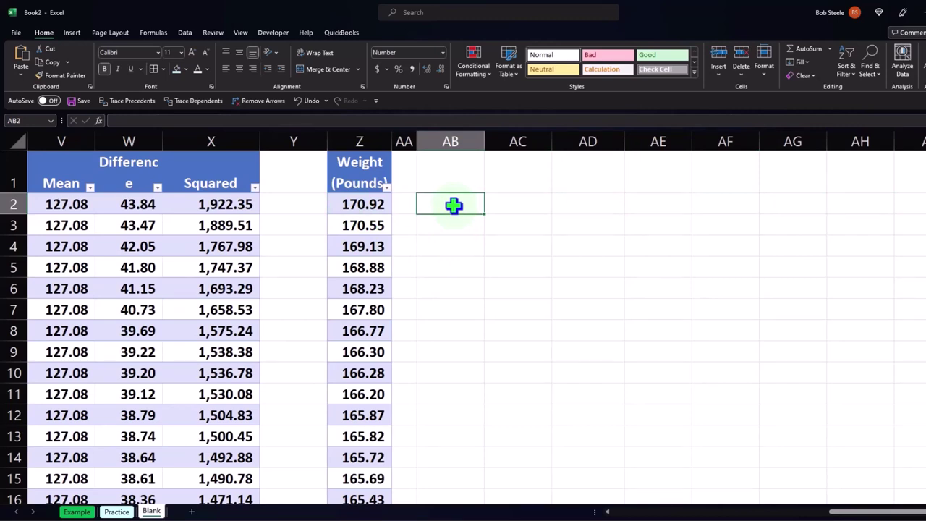
{"action": "key", "text": "ctrl+v"}
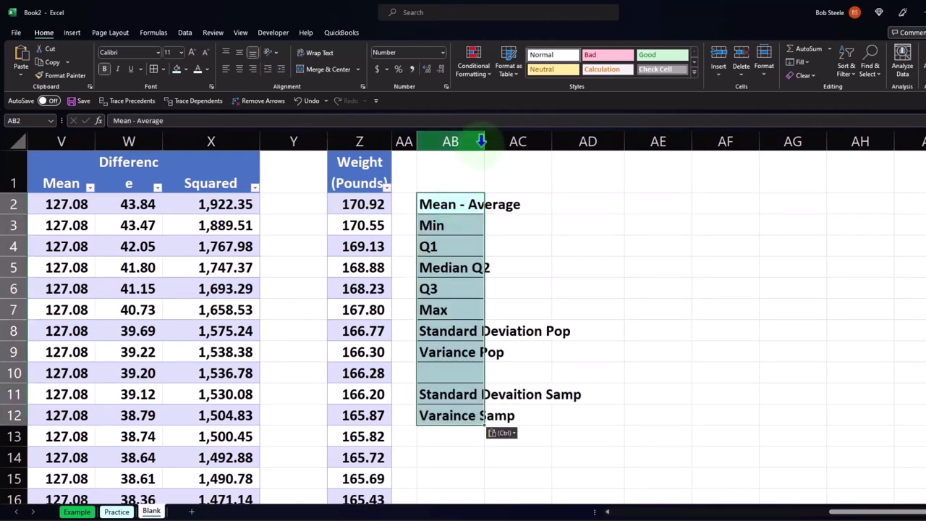
{"action": "left_click_drag", "start_coordinate": [484, 141], "coordinate": [585, 149]}
Calculate the mean in AC2 with an AVERAGE formula over the Weight (Pounds) table data in column Z
{"action": "left_click", "coordinate": [607, 204]}
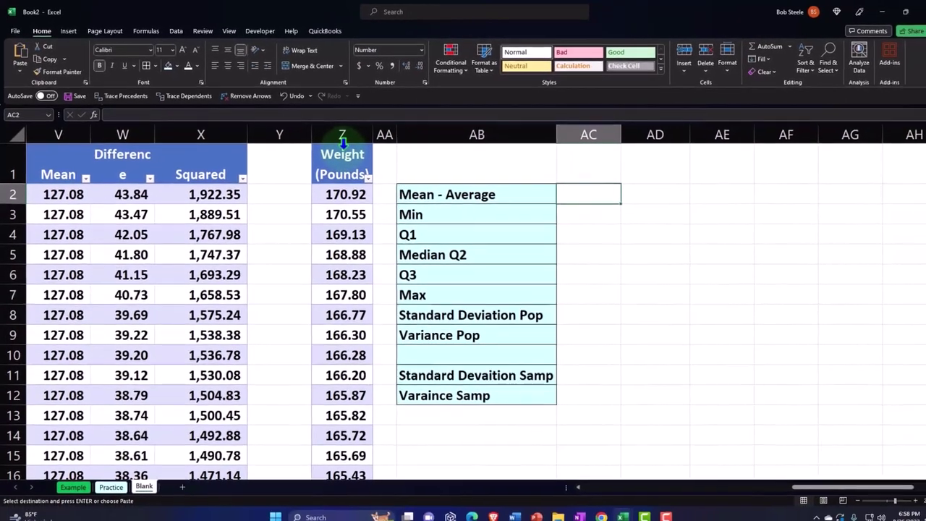
{"action": "type", "text": "=av"}
{"action": "type", "text": "a"}
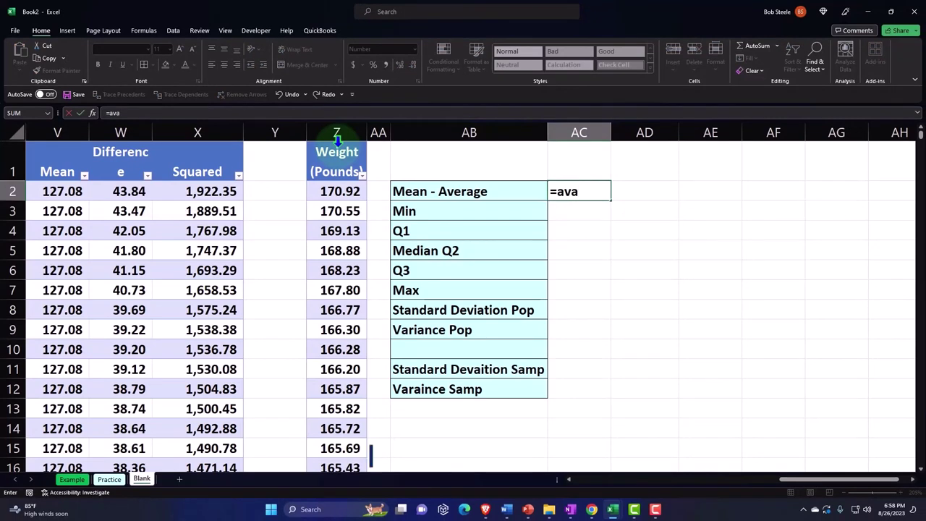
{"action": "key", "text": "BackSpace"}
{"action": "type", "text": "e"}
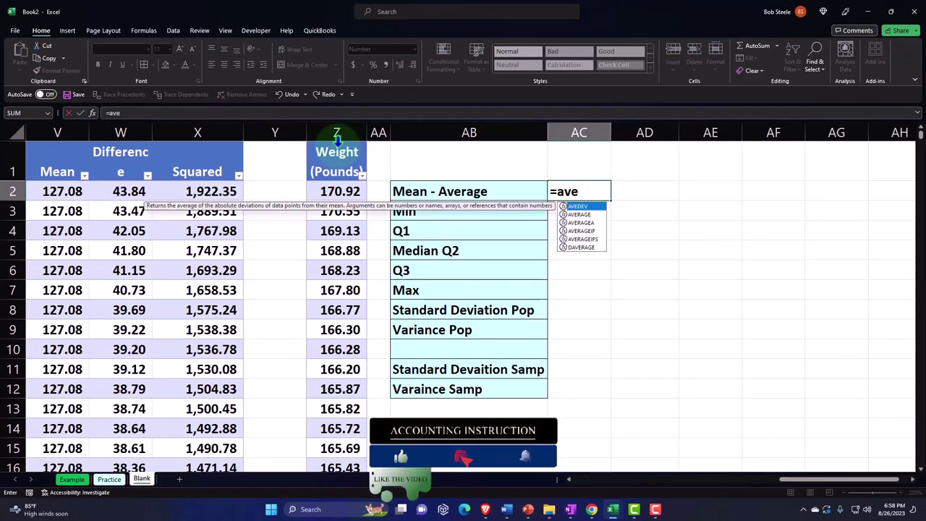
{"action": "type", "text": "r"}
{"action": "key", "text": "Tab"}
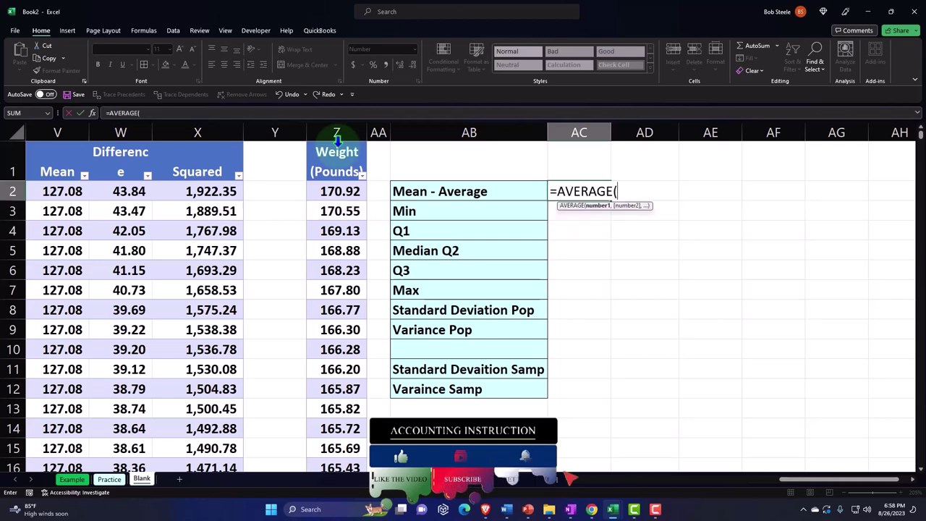
{"action": "left_click", "coordinate": [337, 141]}
{"action": "key", "text": "Return"}
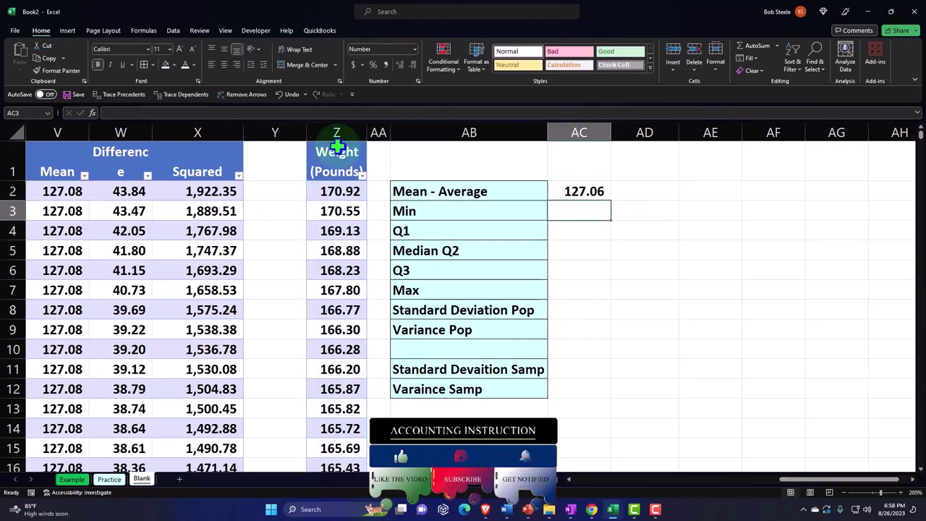
Calculate the minimum in AC3 with MIN and the first quartile in AC4 with QUARTILE.EXC over the column Z weights, using quart 1
{"action": "type", "text": "=min("}
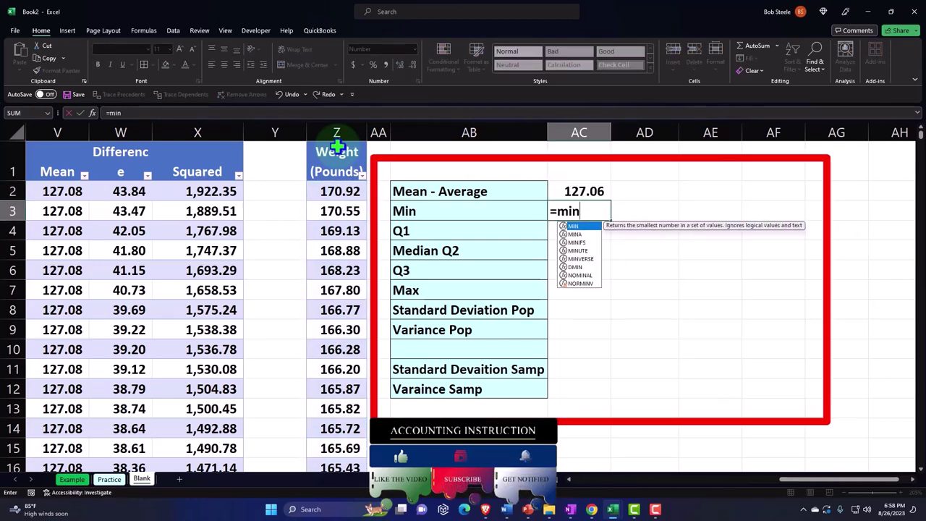
{"action": "left_click", "coordinate": [336, 147]}
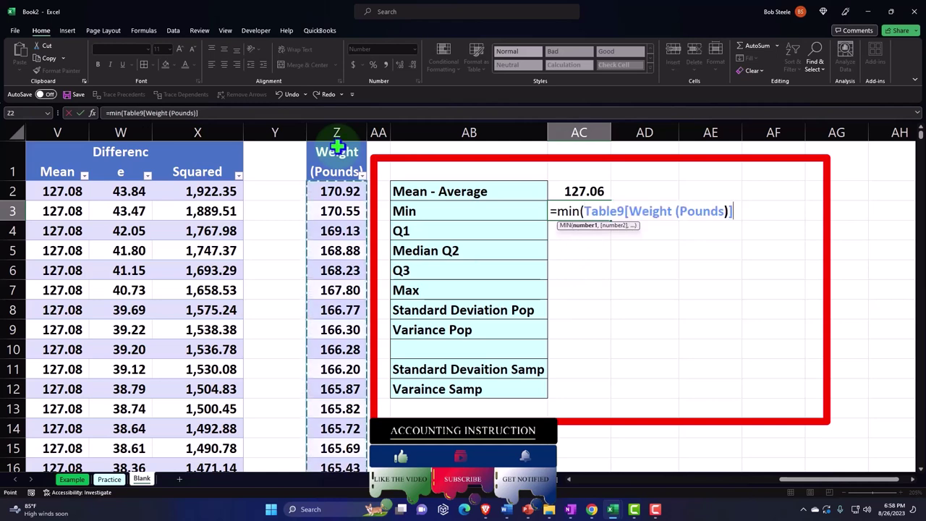
{"action": "key", "text": "Return"}
{"action": "type", "text": "=q"}
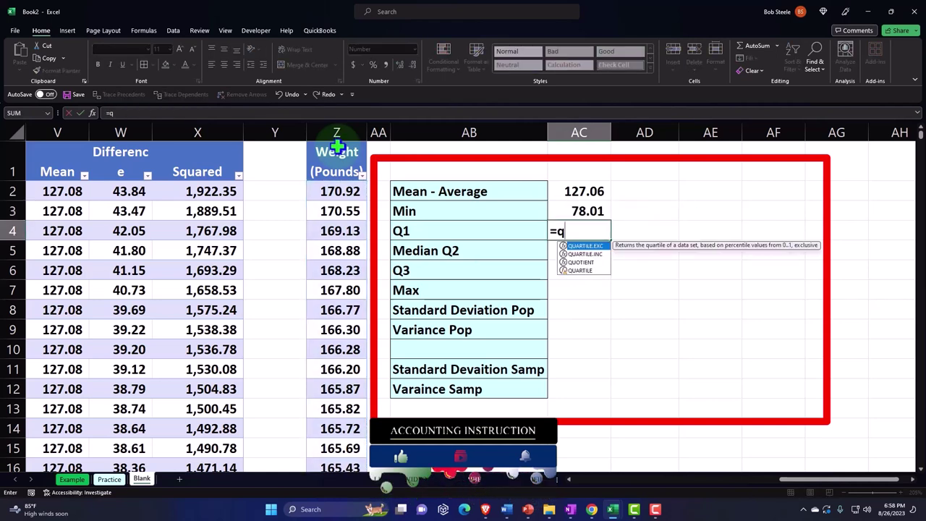
{"action": "key", "text": "Tab"}
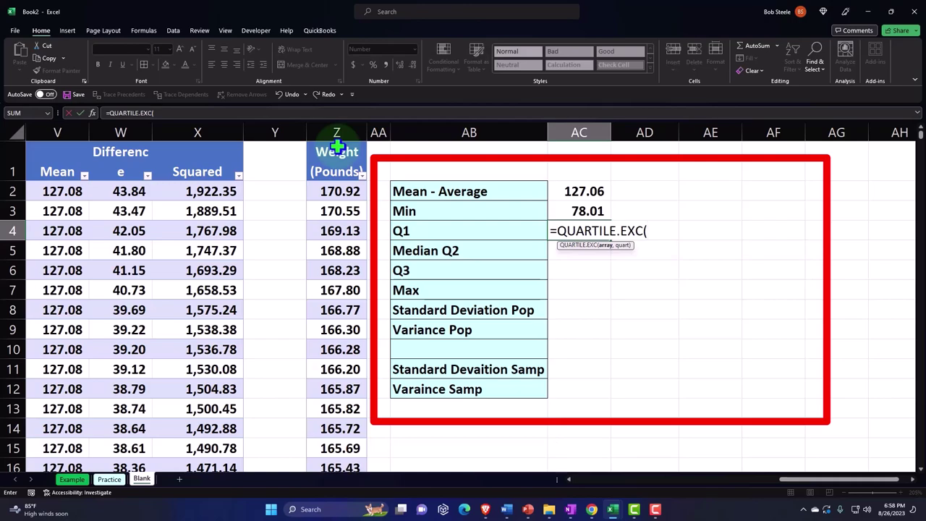
{"action": "left_click", "coordinate": [337, 147]}
{"action": "type", "text": ",1"}
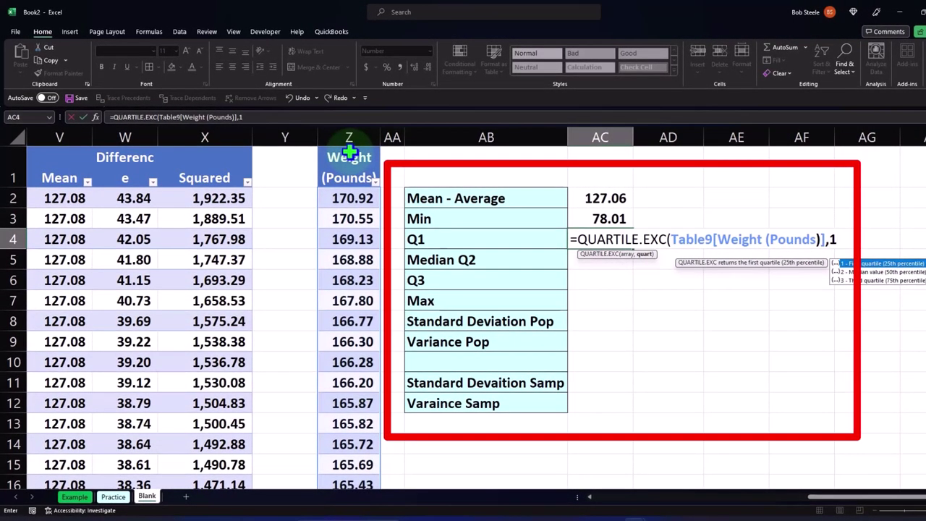
{"action": "key", "text": "Return"}
Calculate the median in AC5 with MEDIAN and the third quartile in AC6 with QUARTILE.EXC over the column Z weights, using quart 3
{"action": "type", "text": "=me"}
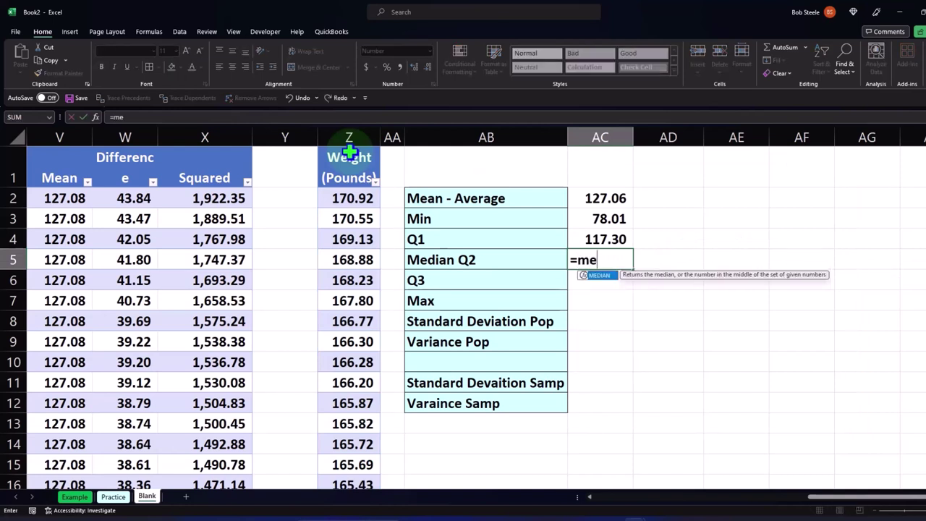
{"action": "key", "text": "Tab"}
{"action": "left_click", "coordinate": [350, 152]}
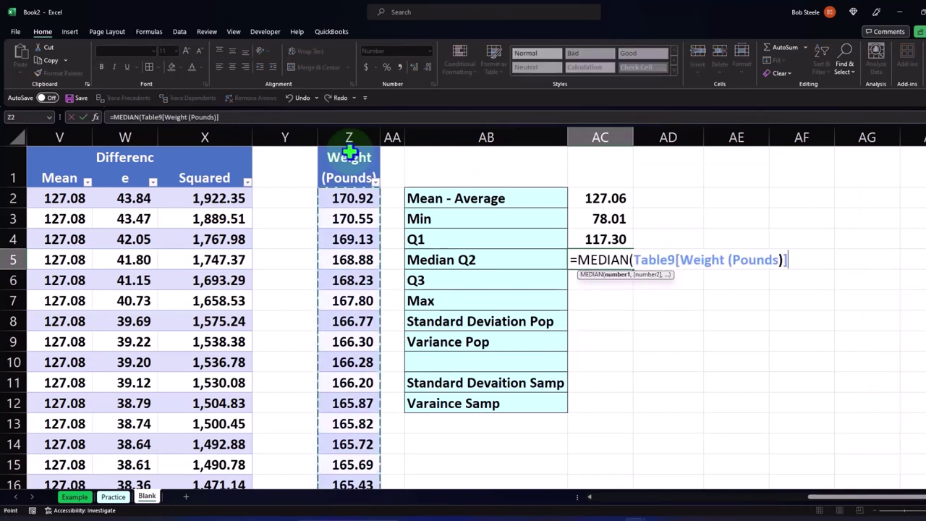
{"action": "key", "text": "Return"}
{"action": "type", "text": "=q"}
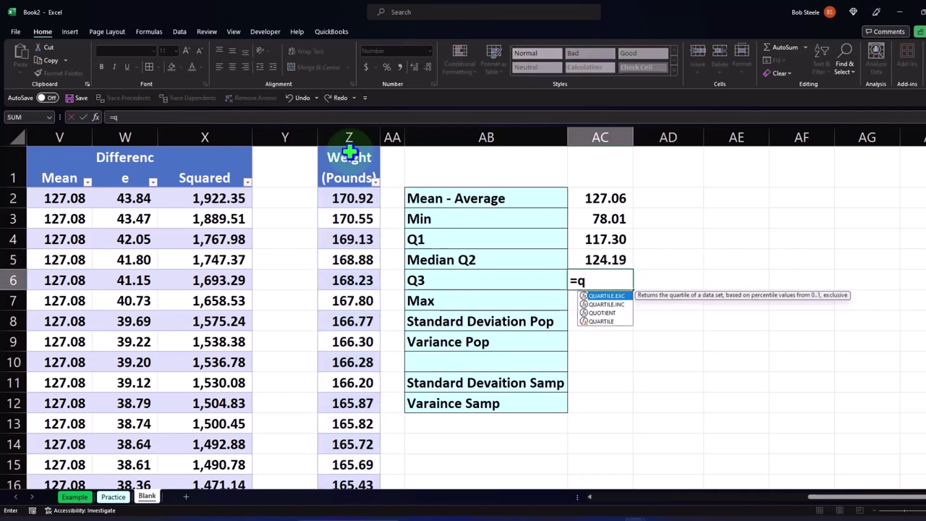
{"action": "key", "text": "Tab"}
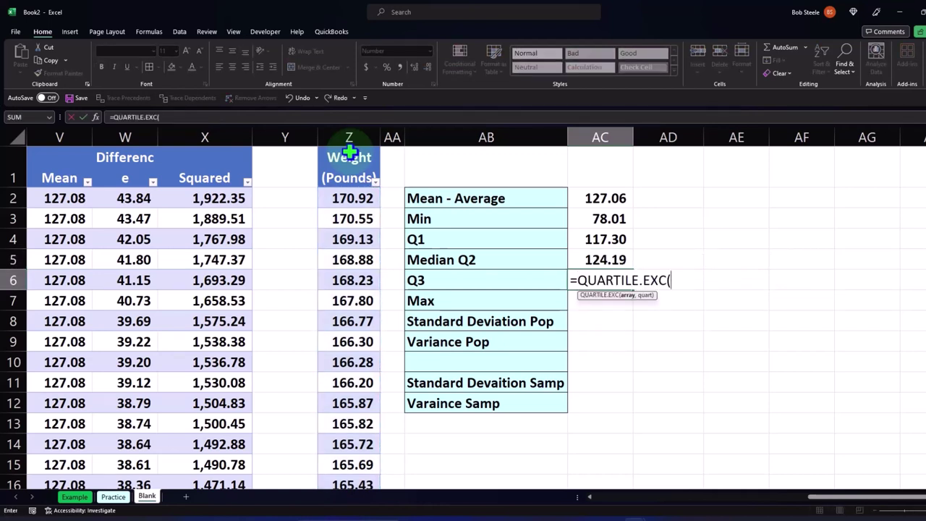
{"action": "left_click", "coordinate": [349, 152]}
{"action": "type", "text": ","}
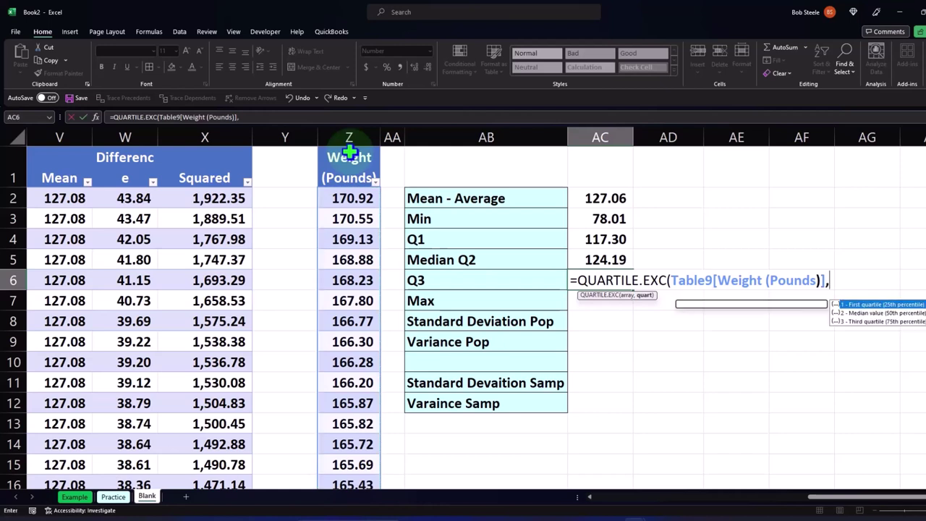
{"action": "type", "text": "3"}
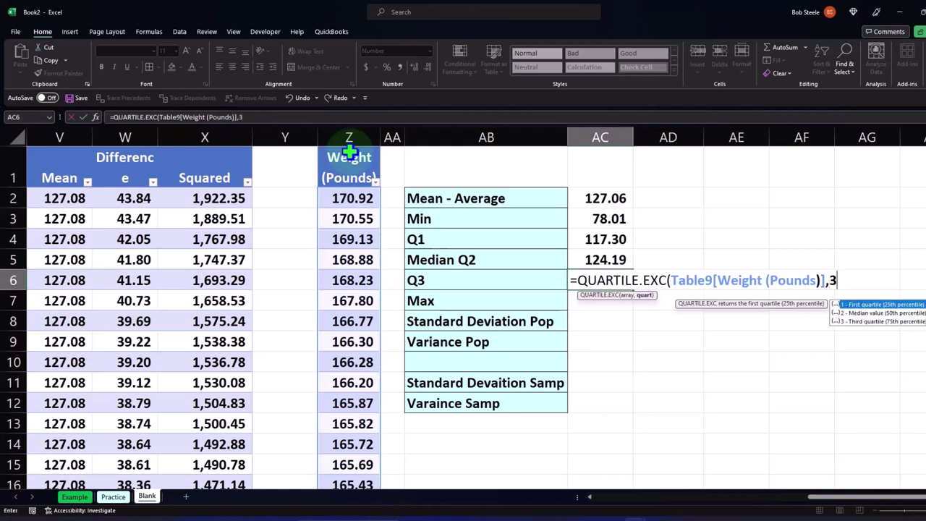
{"action": "key", "text": "Return"}
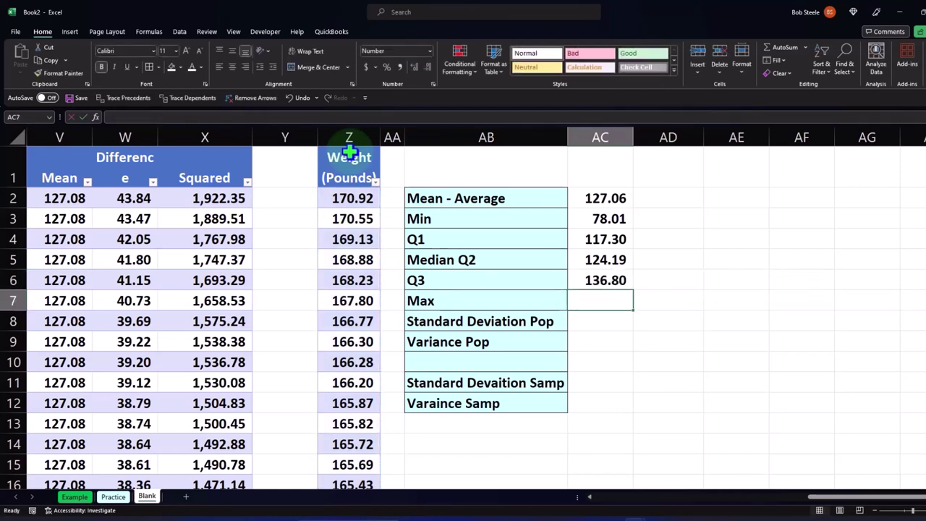
Calculate the maximum in AC7 with a MAX formula over the Weight (Pounds) table data in column Z
{"action": "type", "text": "=max"}
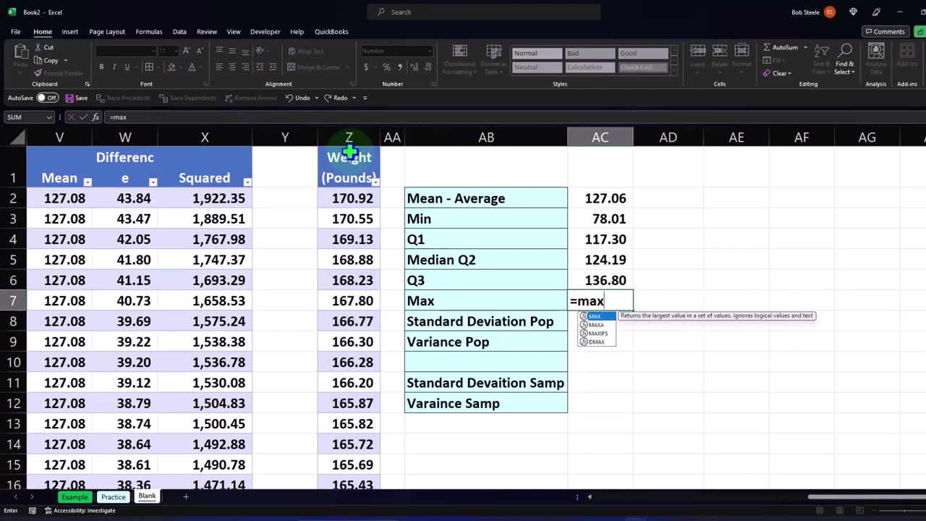
{"action": "type", "text": "("}
{"action": "left_click", "coordinate": [349, 152]}
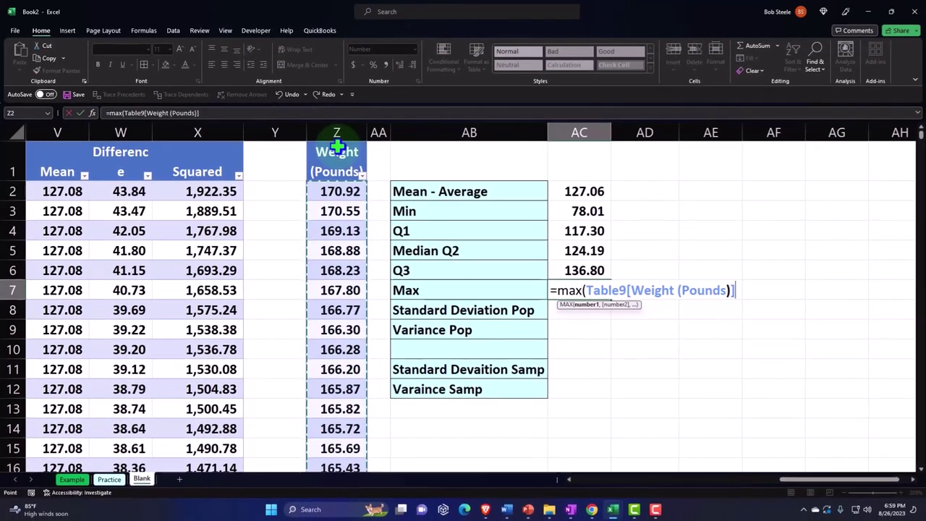
{"action": "key", "text": "Return"}
Calculate the population standard deviation in AC8 with STDEV.P and the population variance in AC9 with VAR.P over the column Z weights
{"action": "type", "text": "=s"}
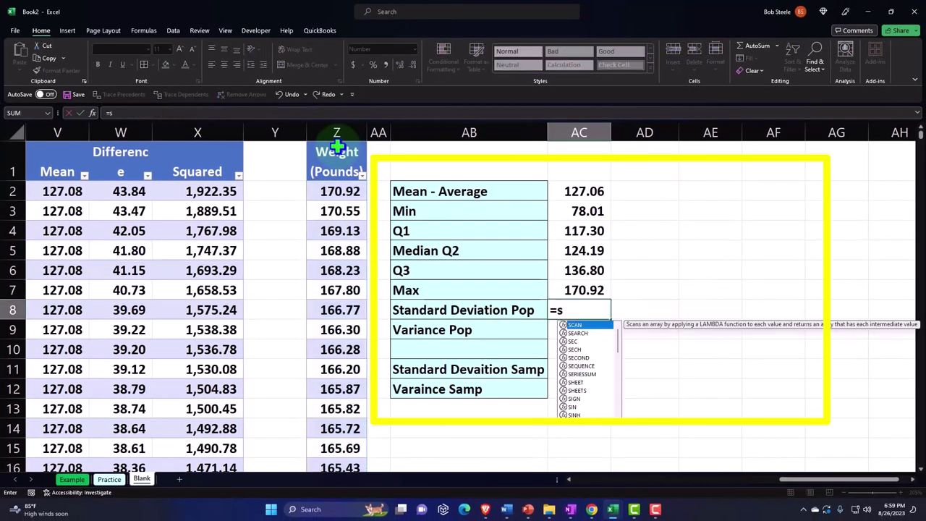
{"action": "type", "text": "t"}
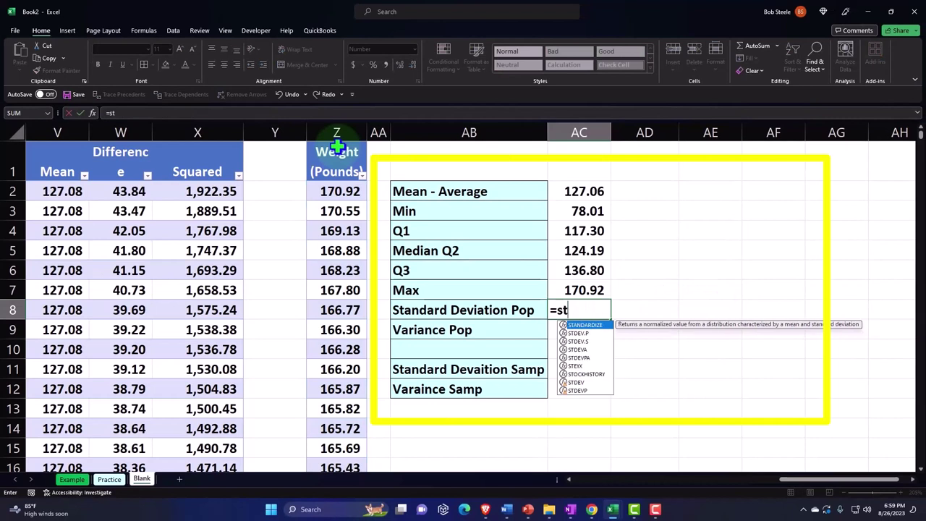
{"action": "double_click", "coordinate": [583, 334]}
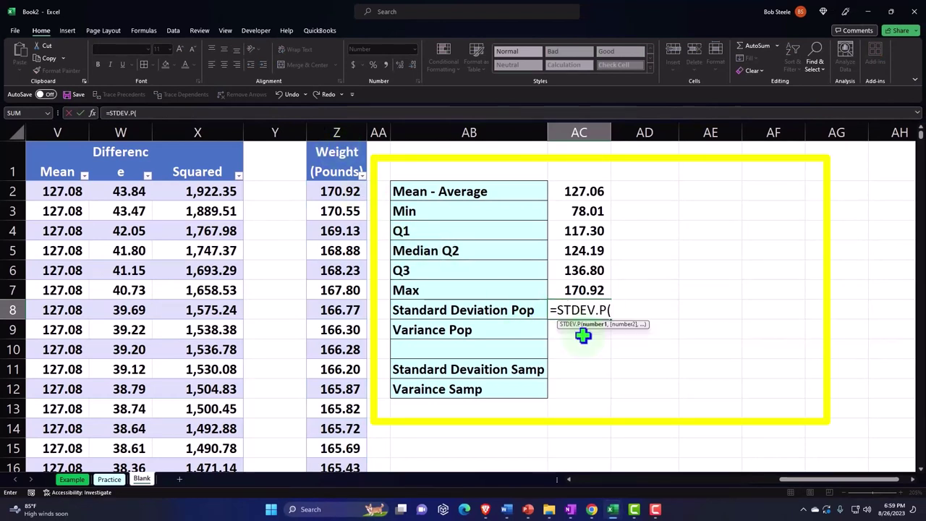
{"action": "left_click", "coordinate": [337, 143]}
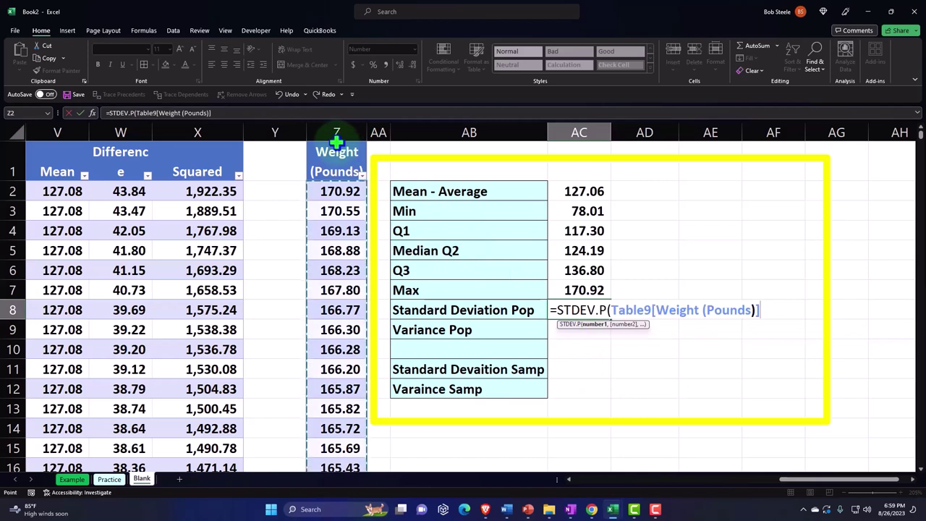
{"action": "key", "text": "Return"}
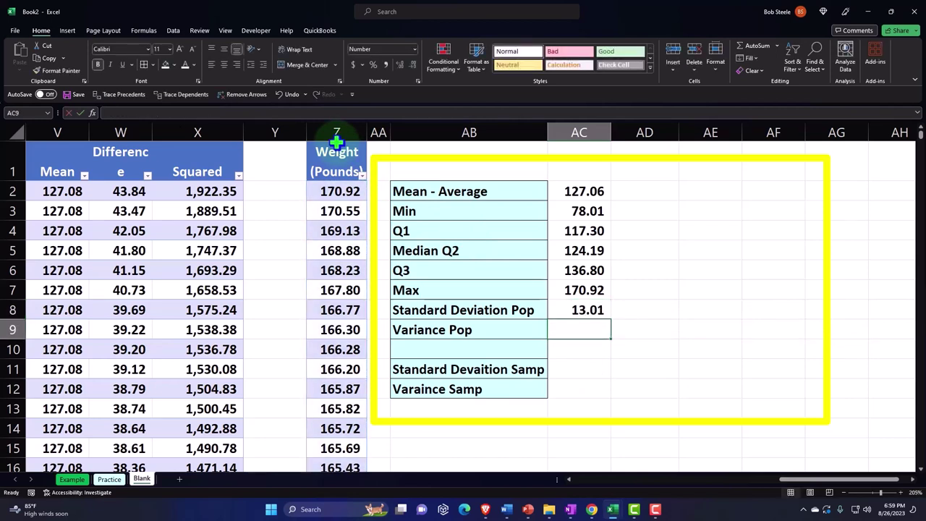
{"action": "type", "text": "=var"}
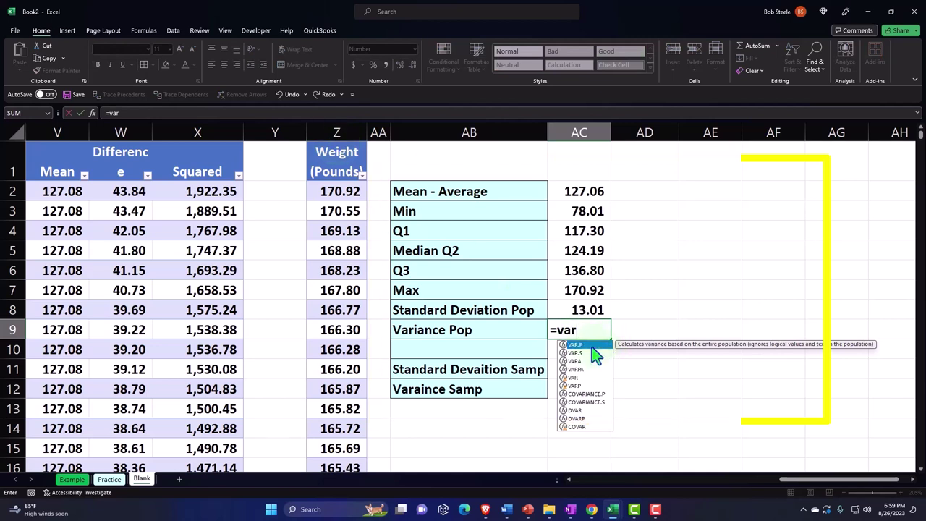
{"action": "double_click", "coordinate": [592, 346]}
{"action": "left_click", "coordinate": [341, 145]}
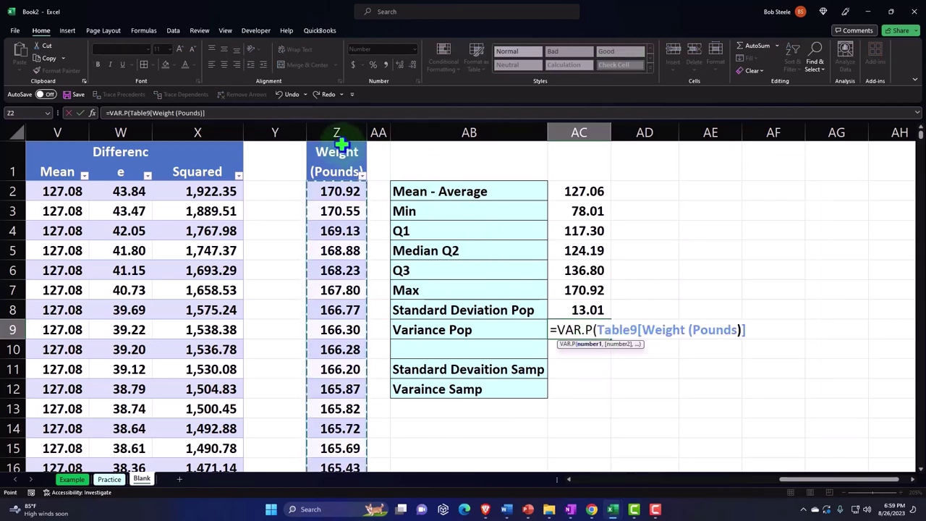
{"action": "key", "text": "Return"}
Calculate the sample standard deviation in AC11 with a STDEV.S formula over the Weight (Pounds) table data in column Z
{"action": "key", "text": "Return"}
{"action": "type", "text": "="}
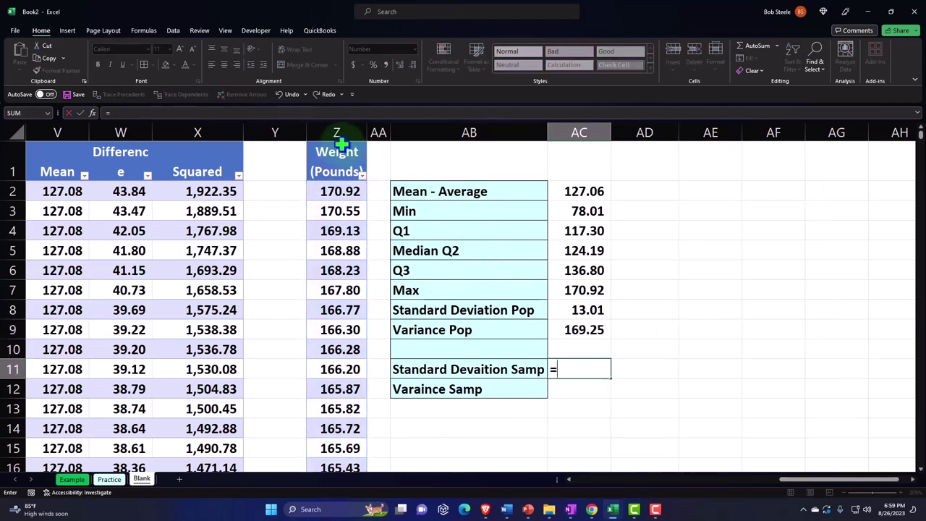
{"action": "type", "text": "st"}
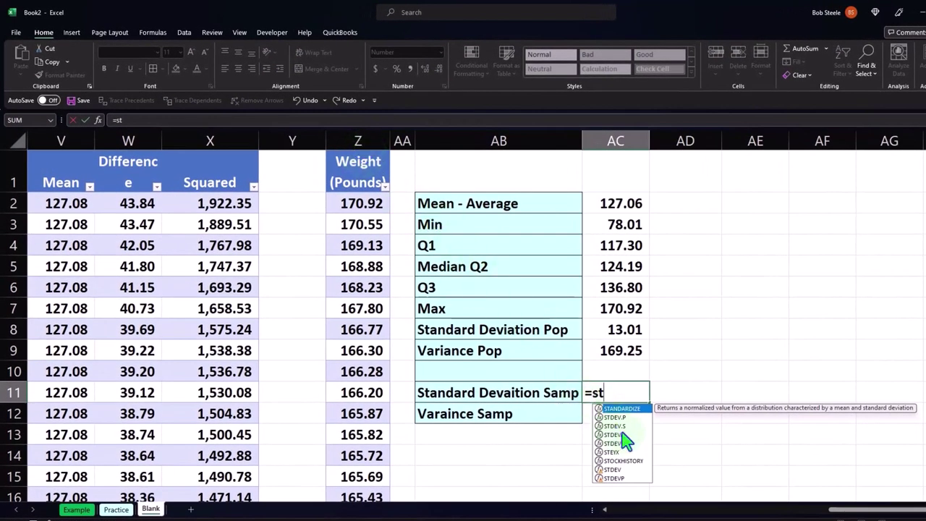
{"action": "double_click", "coordinate": [621, 428]}
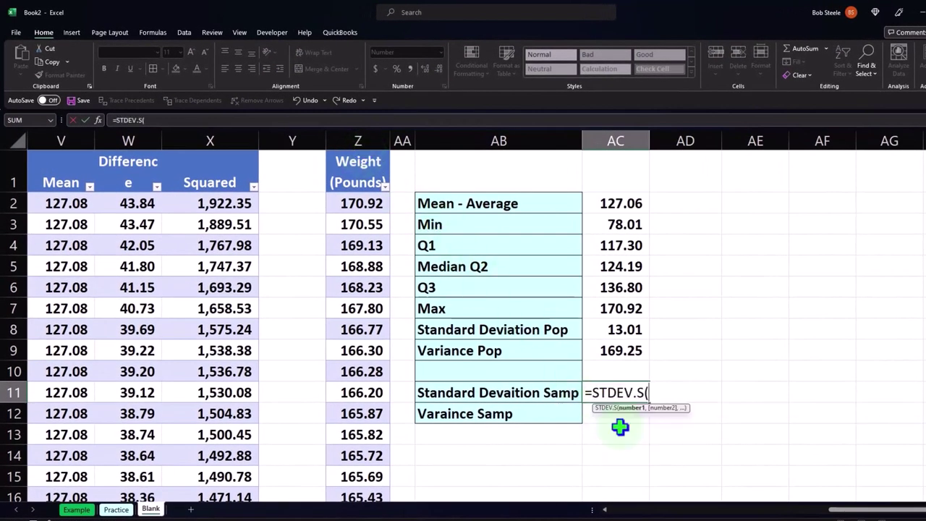
{"action": "left_click", "coordinate": [352, 148]}
{"action": "key", "text": "Return"}
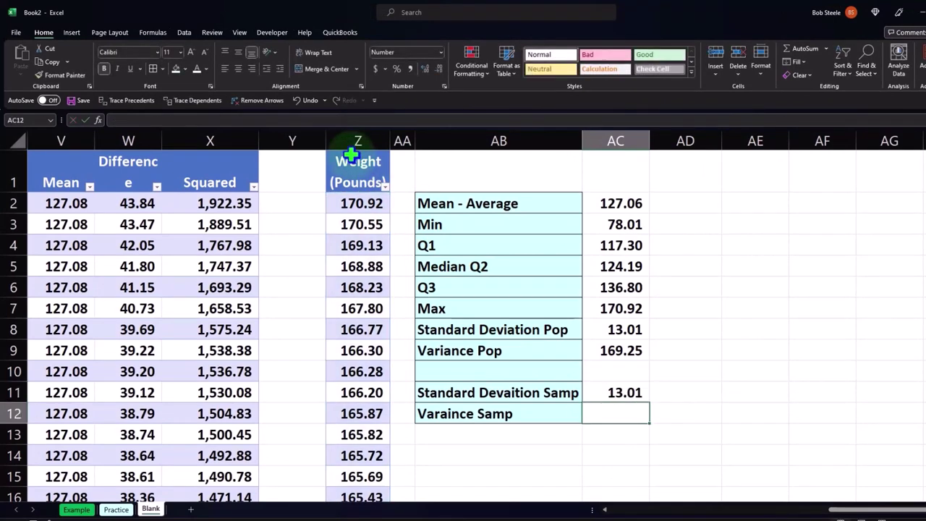
Enter a STDEV.S formula over the column Z weights in AC12, beside the sample variance label
{"action": "type", "text": "=st"}
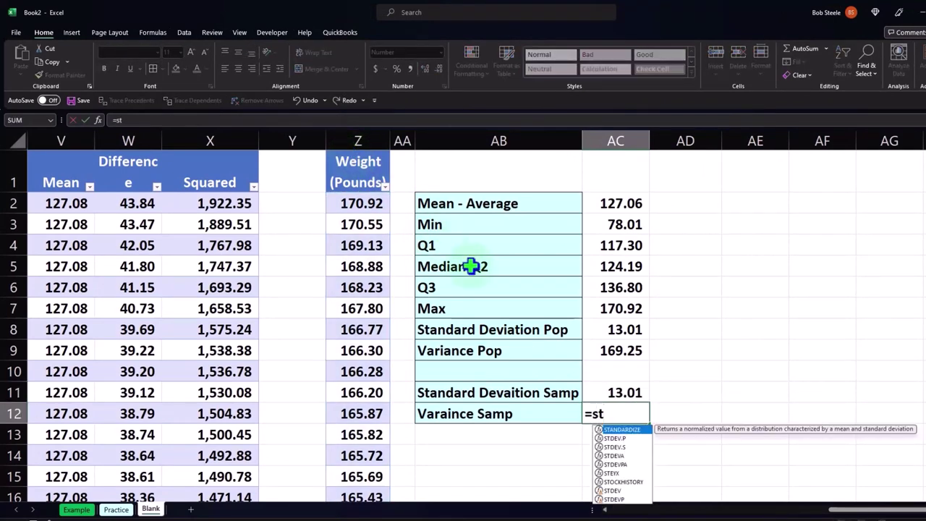
{"action": "double_click", "coordinate": [615, 447]}
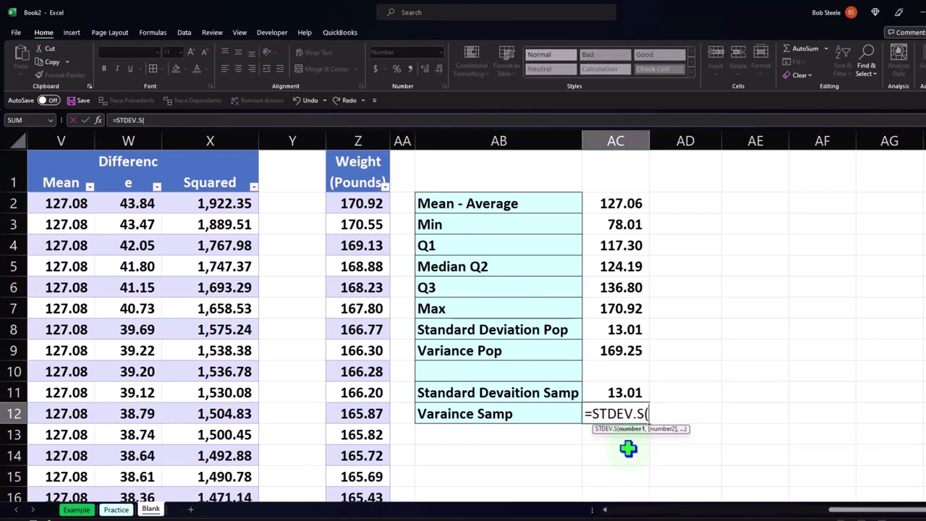
{"action": "left_click", "coordinate": [360, 156]}
{"action": "key", "text": "Return"}
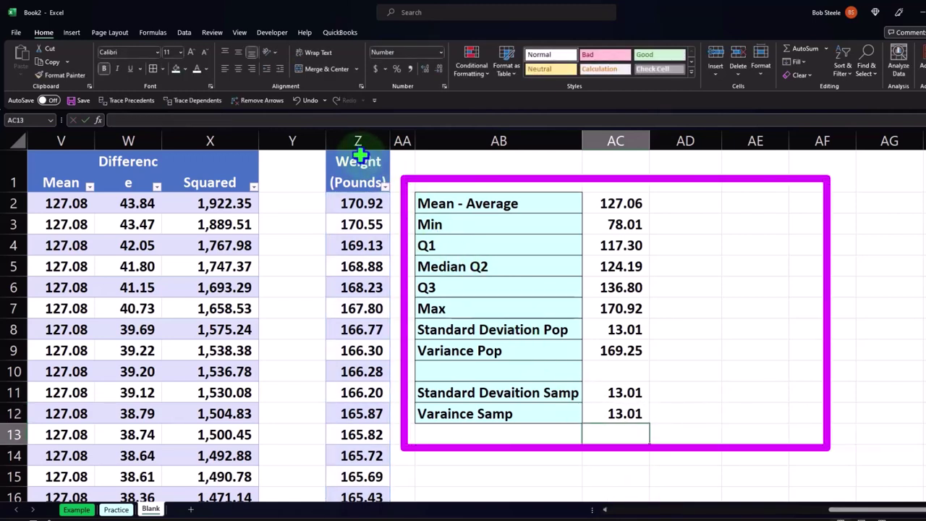
Format the results in AC2:AC12 with borders and the same light cyan fill as the statistic labels beside them
{"action": "mouse_move", "coordinate": [590, 203]}
{"action": "left_mouse_down"}
{"action": "mouse_move", "coordinate": [602, 270]}
{"action": "mouse_move", "coordinate": [597, 413]}
{"action": "left_mouse_up"}
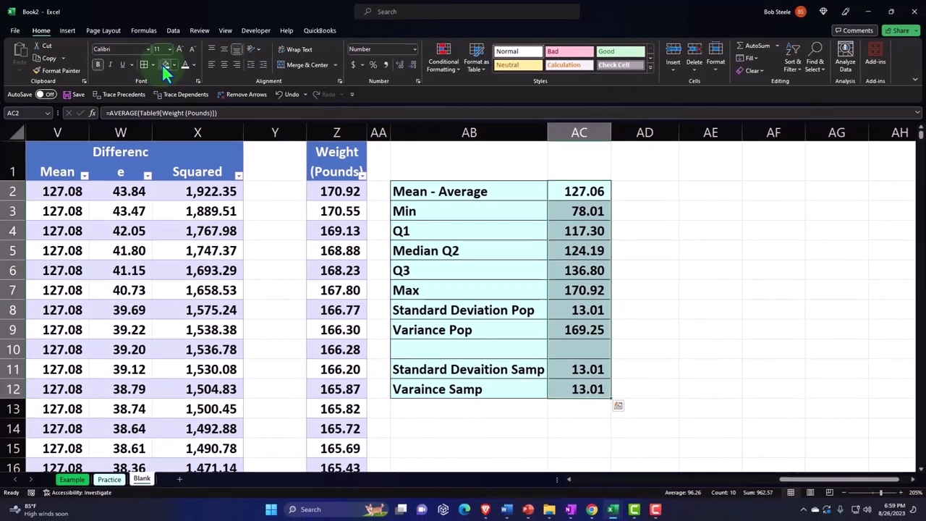
{"action": "left_click_drag", "start_coordinate": [467, 192], "coordinate": [474, 211]}
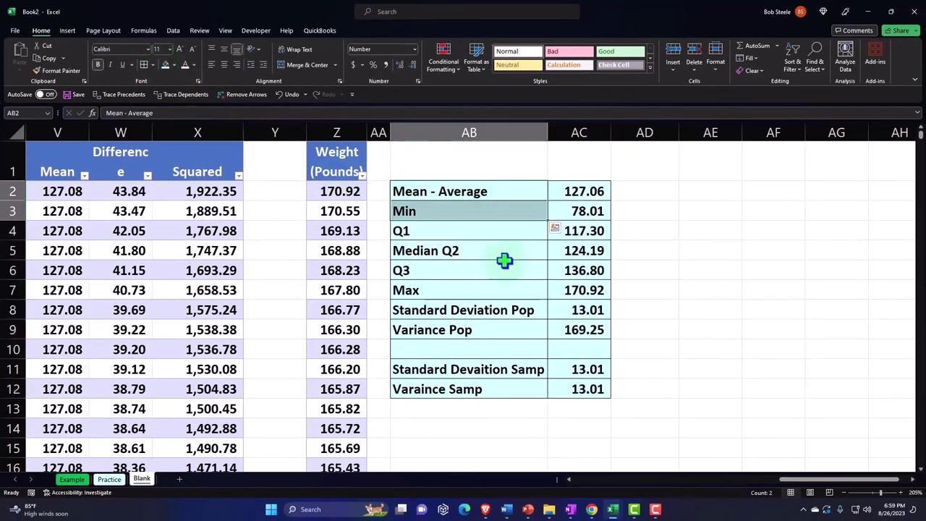
Review the statistics of the shortened weight table one by one in column AC, from the mean to the population variance
{"action": "key", "text": "Left"}
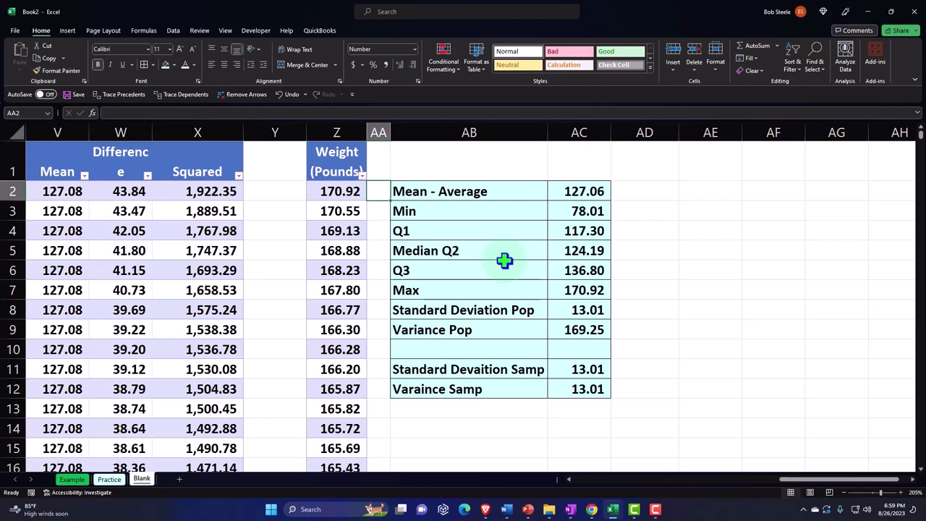
{"action": "key", "text": "Right"}
{"action": "key", "text": "Right"}
{"action": "key", "text": "Right"}
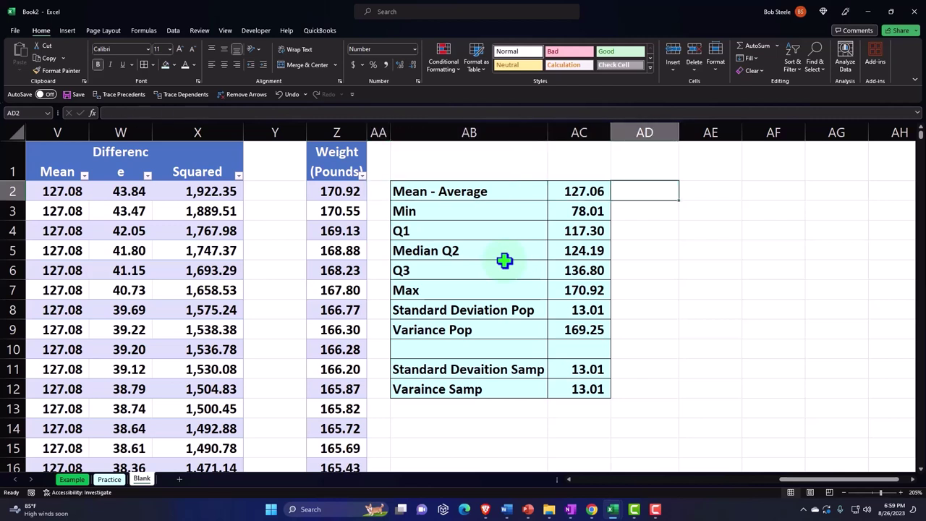
{"action": "key", "text": "Left"}
{"action": "key", "text": "Down"}
{"action": "key", "text": "Down"}
{"action": "key", "text": "Down"}
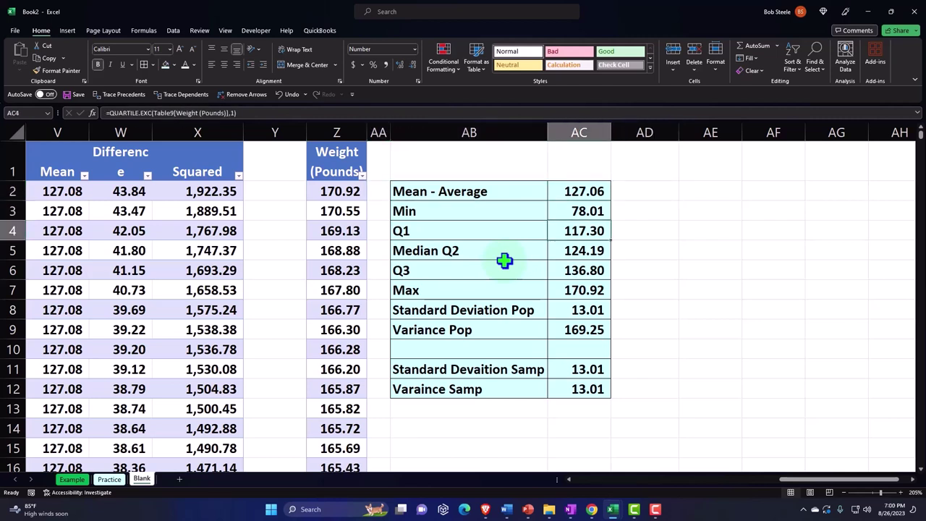
{"action": "key", "text": "Down"}
{"action": "key", "text": "Down"}
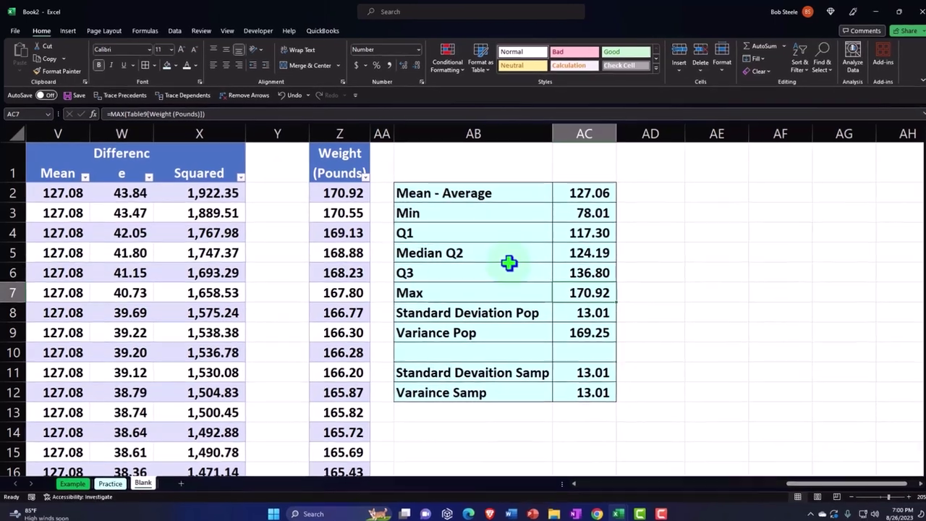
{"action": "key", "text": "Down"}
{"action": "key", "text": "Down"}
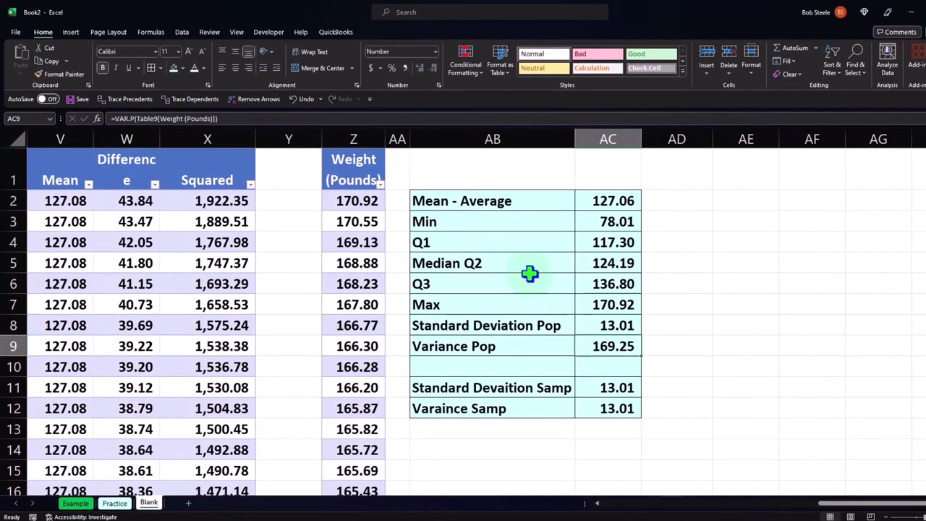
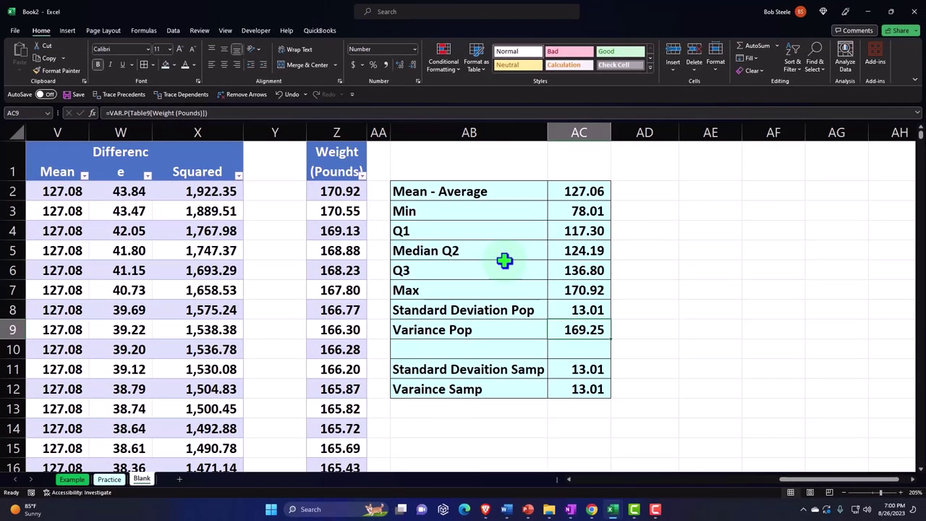
{"action": "left_click", "coordinate": [67, 31]}
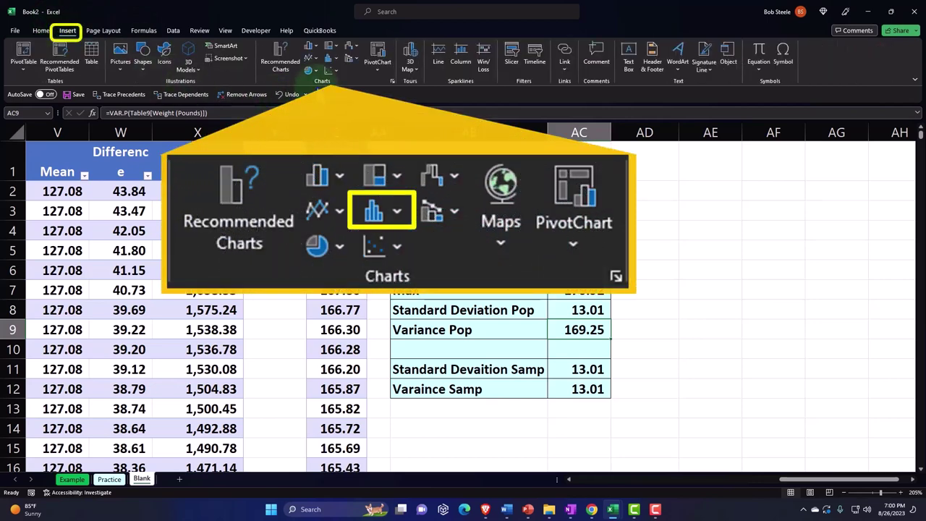
{"action": "left_click", "coordinate": [326, 59]}
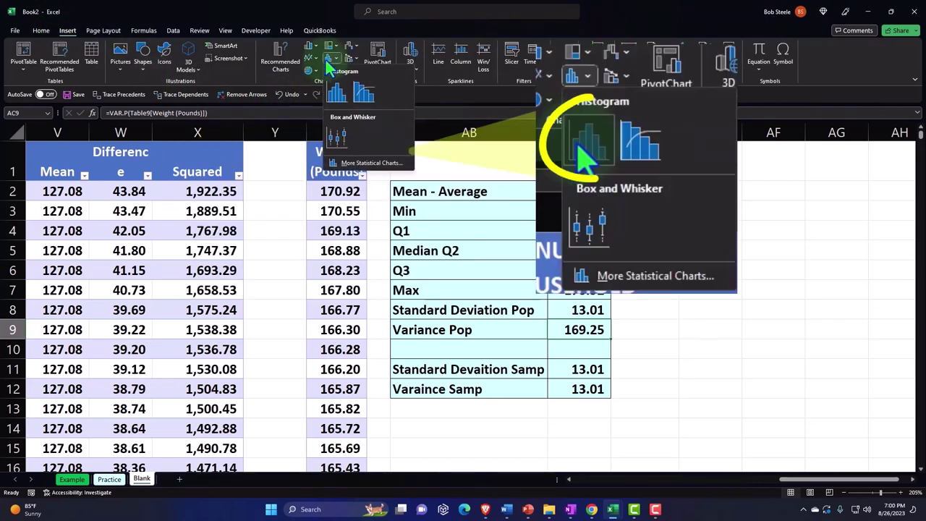
{"action": "left_click", "coordinate": [334, 92]}
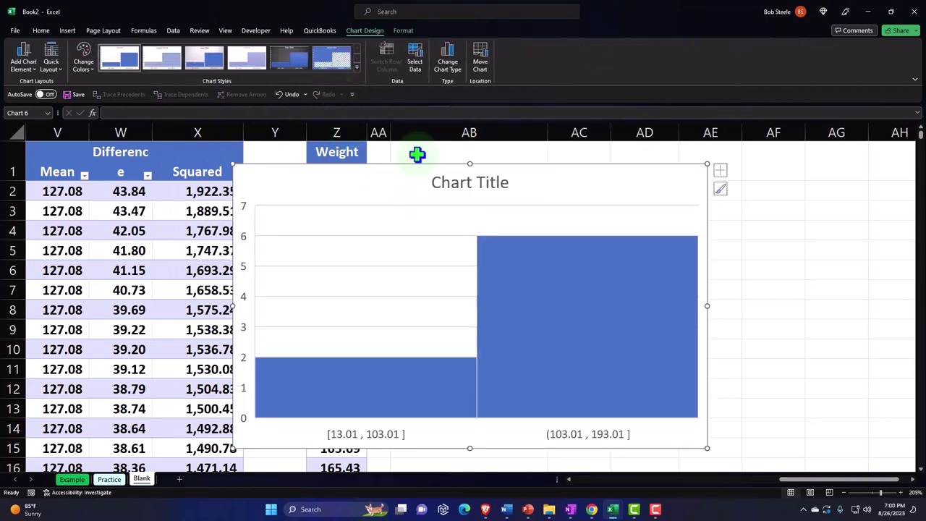
{"action": "key", "text": "Delete"}
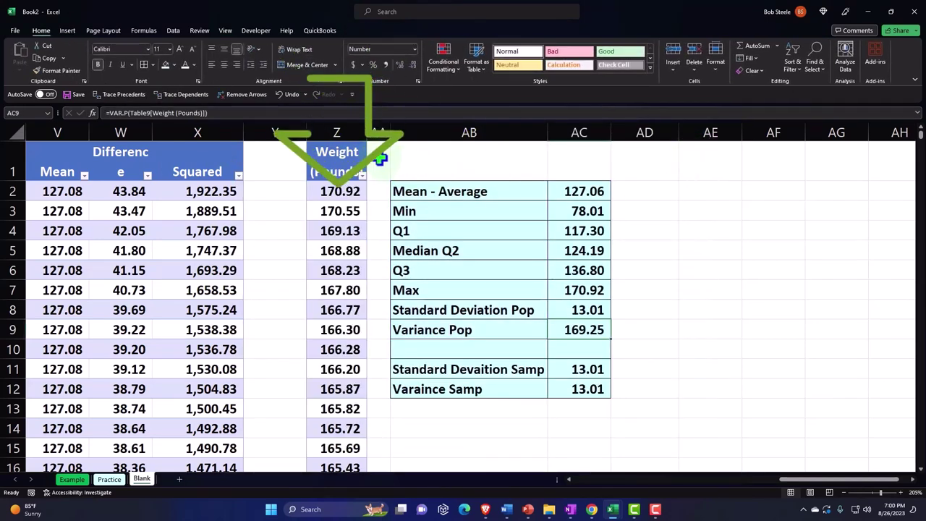
Insert a histogram of the Weight (Pounds) data in column Z and place it beside the statistics in AB:AC
{"action": "left_click", "coordinate": [349, 147]}
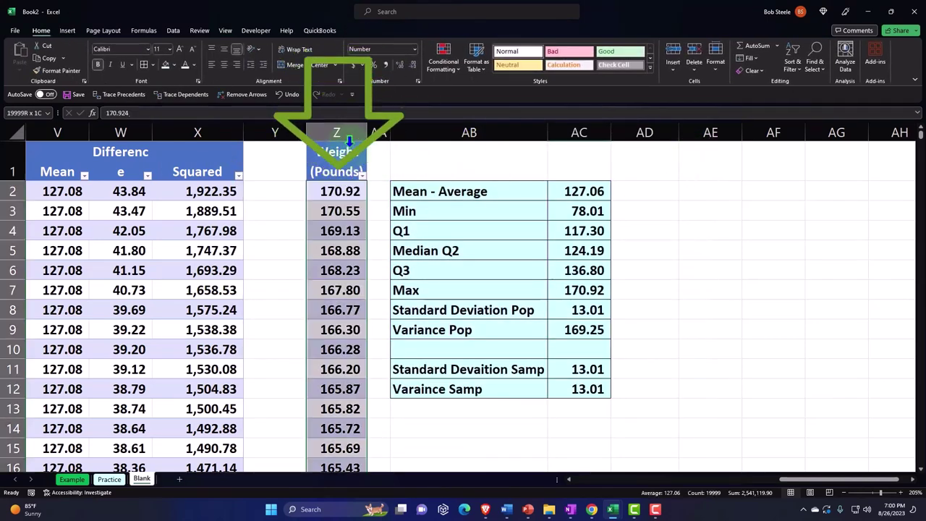
{"action": "left_click", "coordinate": [67, 31]}
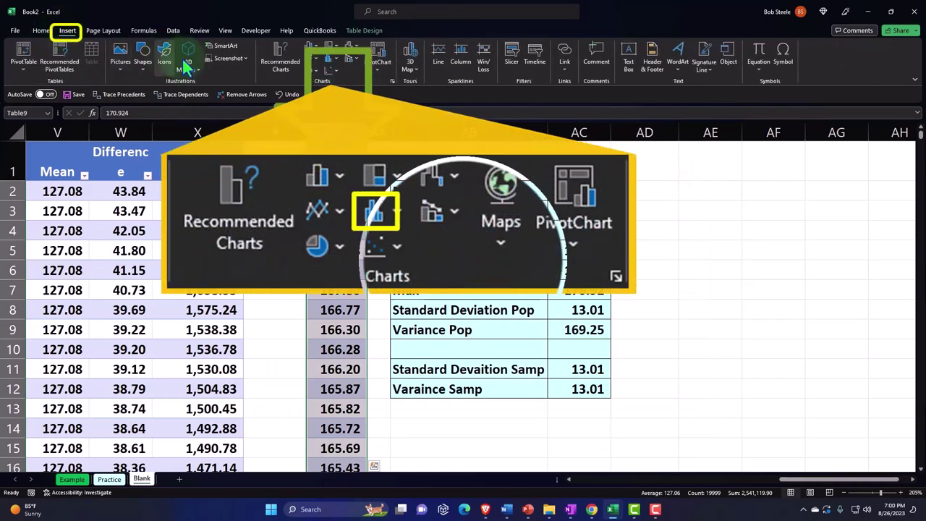
{"action": "left_click", "coordinate": [327, 58]}
{"action": "left_click", "coordinate": [339, 96]}
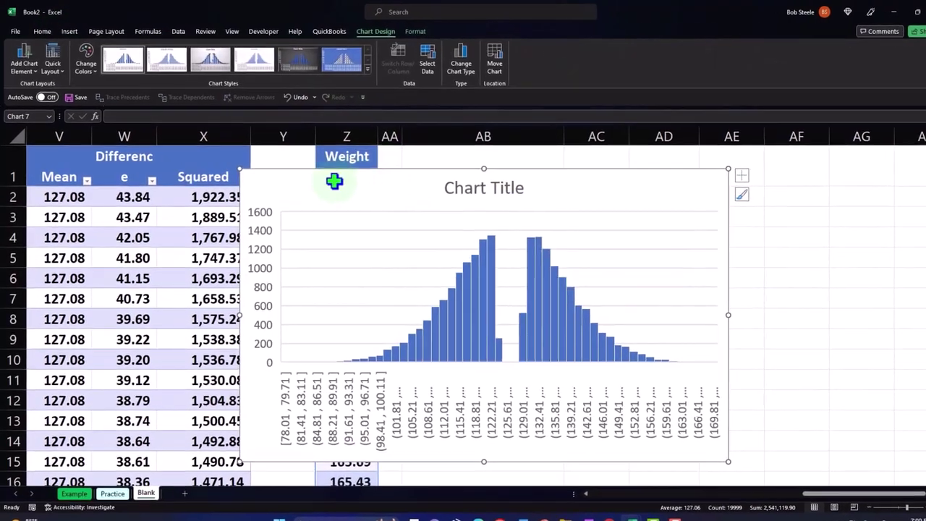
{"action": "left_click_drag", "start_coordinate": [317, 170], "coordinate": [799, 186]}
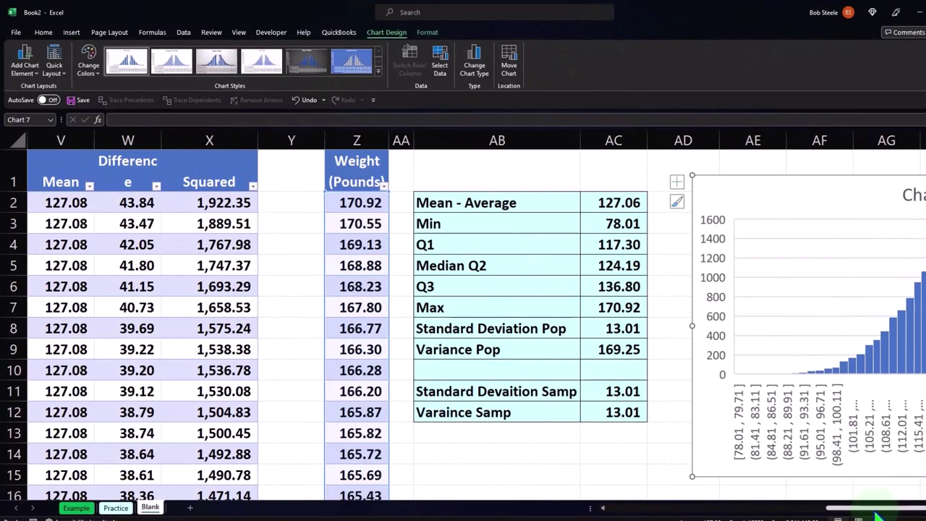
Remove the title from the new histogram and widen the chart so it extends into column AM
{"action": "scroll", "coordinate": [875, 508], "scroll_direction": "right", "scroll_amount": 1}
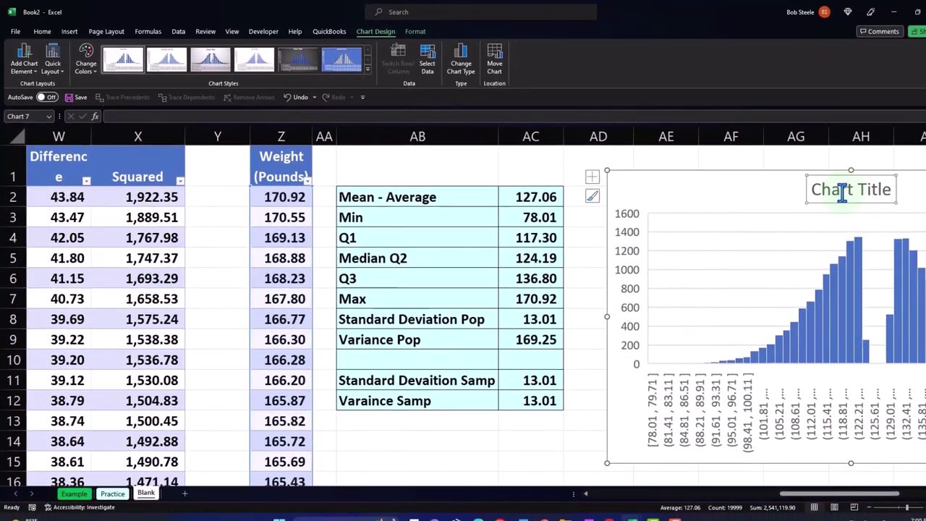
{"action": "left_click", "coordinate": [876, 195]}
{"action": "key", "text": "Delete"}
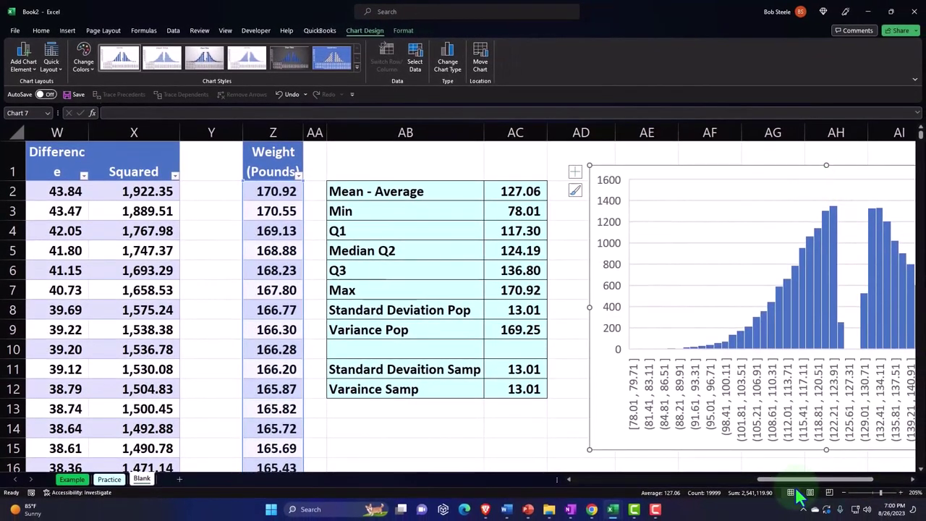
{"action": "left_click_drag", "start_coordinate": [803, 479], "coordinate": [875, 492]}
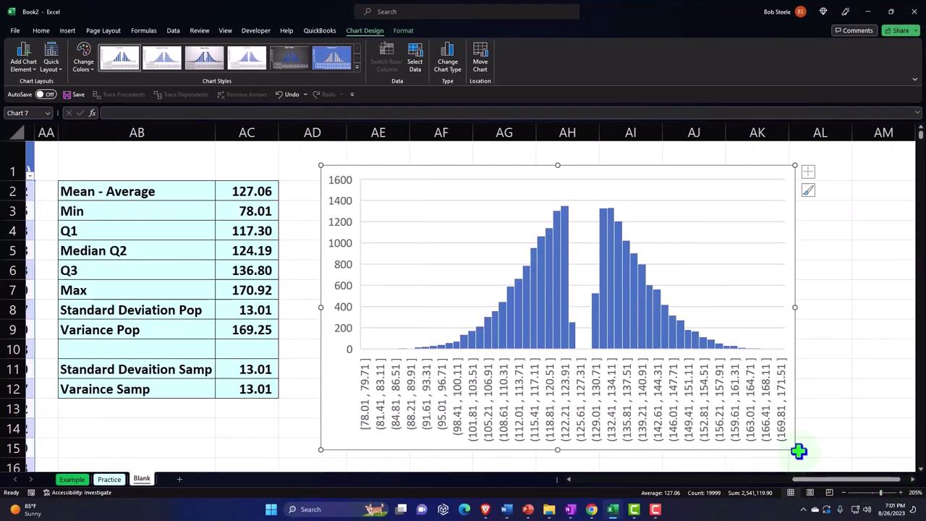
{"action": "left_click_drag", "start_coordinate": [795, 449], "coordinate": [902, 456]}
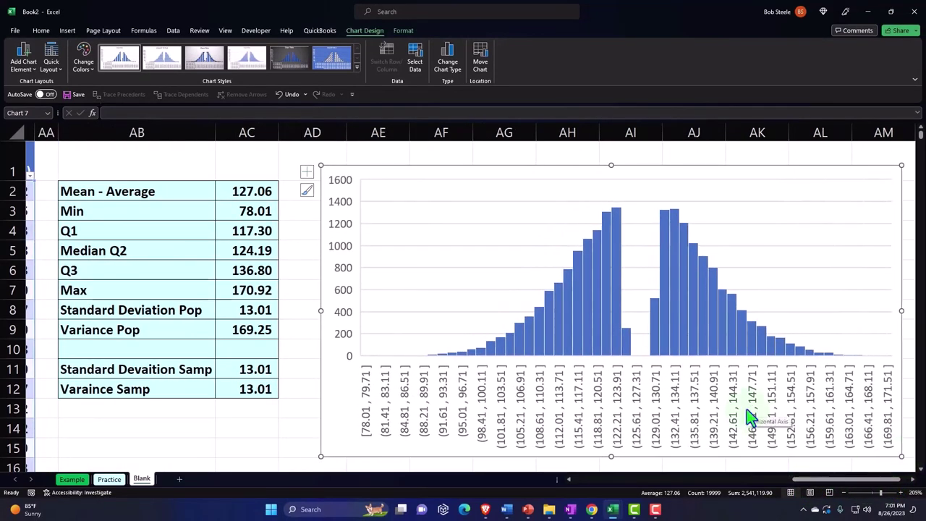
Compare the mean in AC2 and the new histogram with the original data's mean in E2 and its histogram
{"action": "left_click", "coordinate": [165, 273]}
{"action": "left_click", "coordinate": [234, 190]}
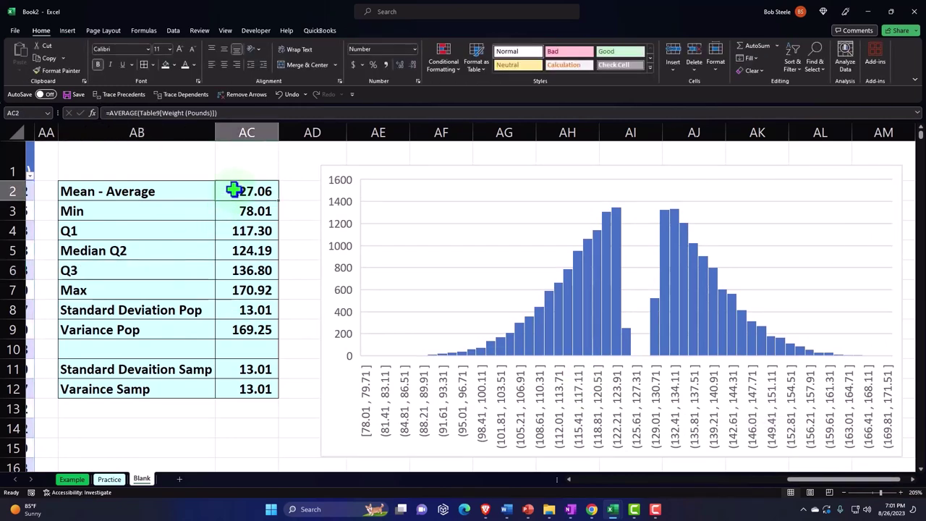
{"action": "key", "text": "Left"}
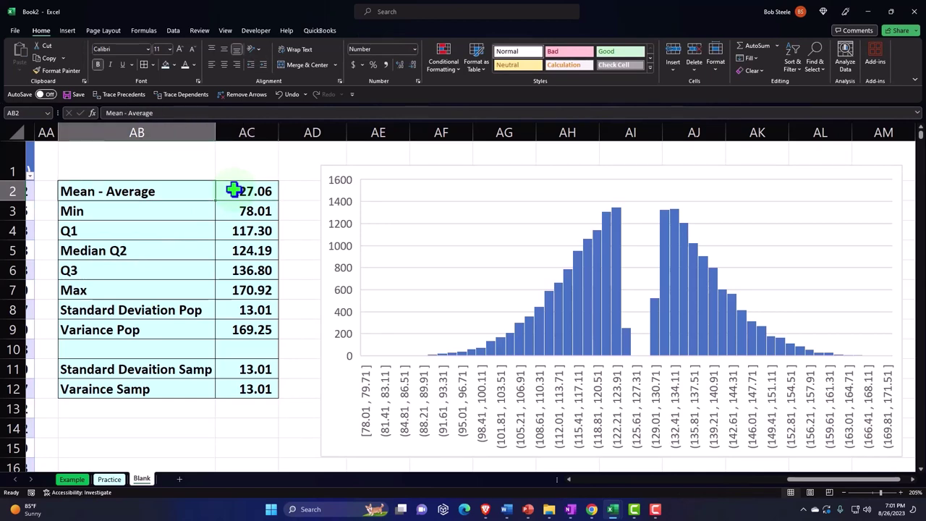
{"action": "key", "text": "Home"}
{"action": "key", "text": "Right"}
{"action": "key", "text": "Right"}
{"action": "key", "text": "Right"}
{"action": "key", "text": "Right"}
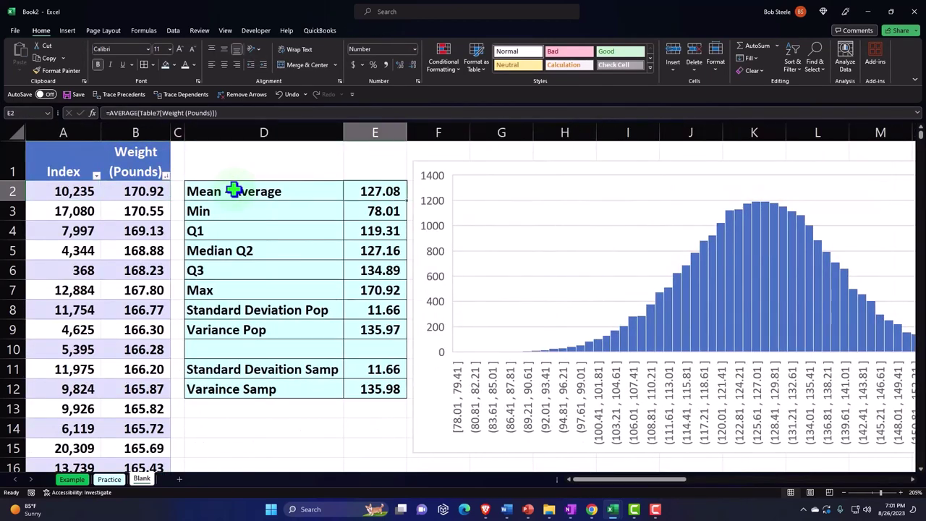
{"action": "key", "text": "Down"}
{"action": "key", "text": "Down"}
{"action": "key", "text": "Down"}
{"action": "key", "text": "Right"}
{"action": "key", "text": "Right"}
{"action": "key", "text": "Right"}
{"action": "key", "text": "Right"}
{"action": "key", "text": "Right"}
{"action": "key", "text": "Right"}
{"action": "key", "text": "Right"}
{"action": "key", "text": "Right"}
{"action": "key", "text": "Right"}
{"action": "key", "text": "Right"}
{"action": "key", "text": "Right"}
{"action": "key", "text": "Right"}
{"action": "key", "text": "Right"}
{"action": "key", "text": "Right"}
{"action": "key", "text": "Right"}
{"action": "key", "text": "Right"}
{"action": "key", "text": "Right"}
{"action": "key", "text": "Right"}
{"action": "key", "text": "Right"}
{"action": "key", "text": "Right"}
{"action": "key", "text": "Right"}
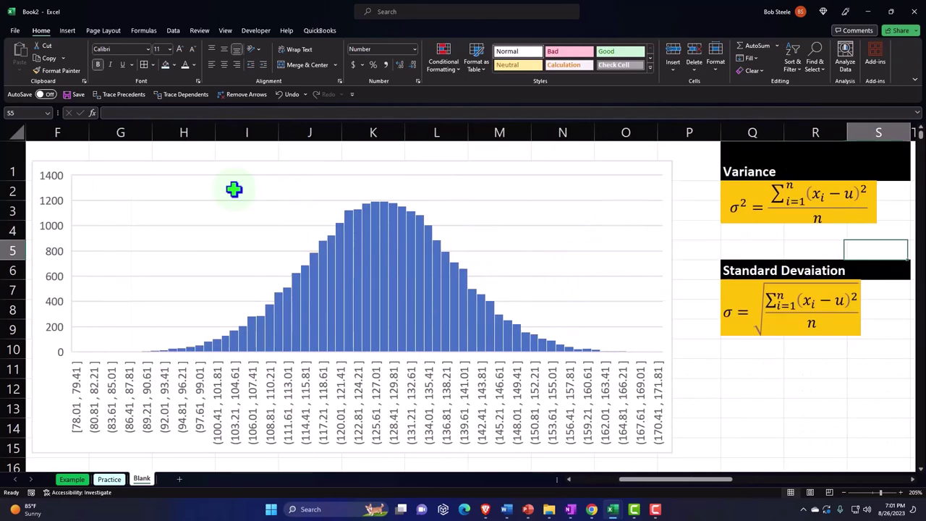
{"action": "key", "text": "Right"}
{"action": "key", "text": "Right"}
{"action": "key", "text": "Right"}
{"action": "key", "text": "Right"}
{"action": "key", "text": "Right"}
{"action": "key", "text": "Right"}
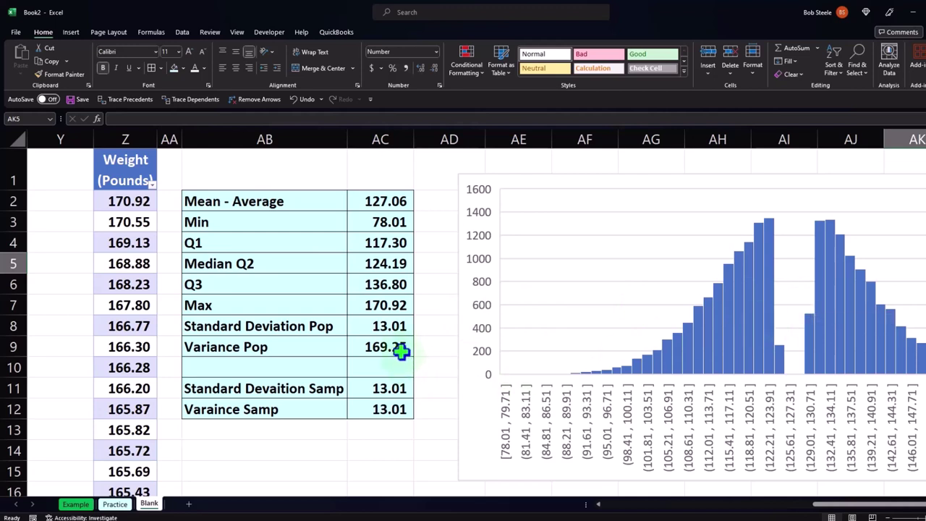
Compare the population standard deviation and variance in AC8:AC9 with the original values in E8:E9, and revisit both histograms
{"action": "left_click", "coordinate": [393, 326]}
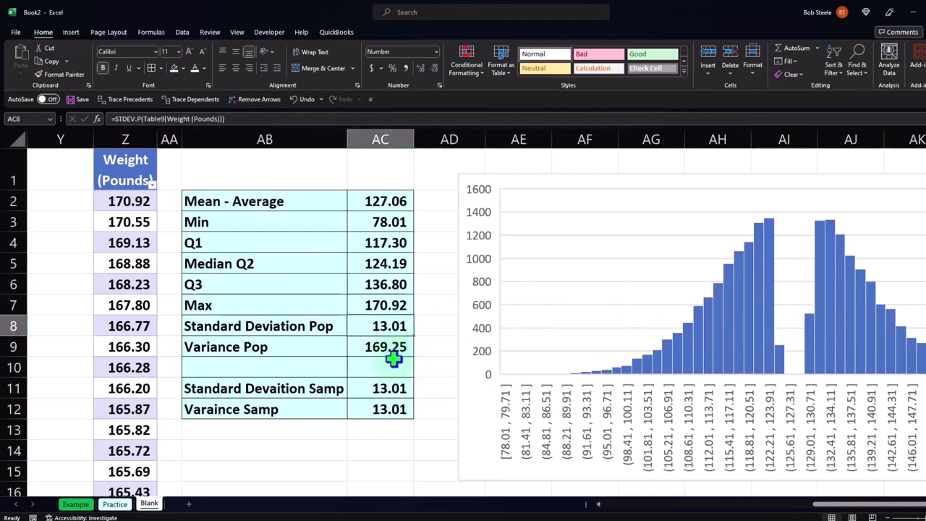
{"action": "key", "text": "Down"}
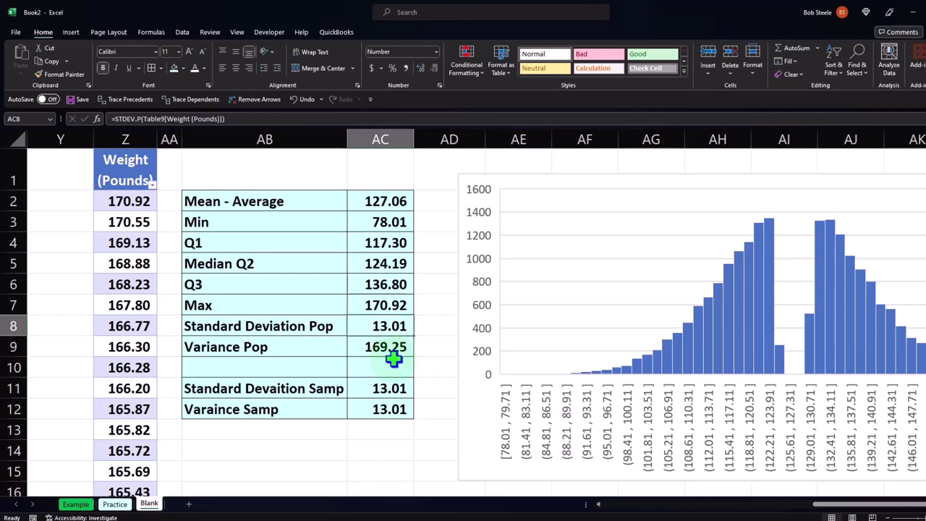
{"action": "key", "text": "Home"}
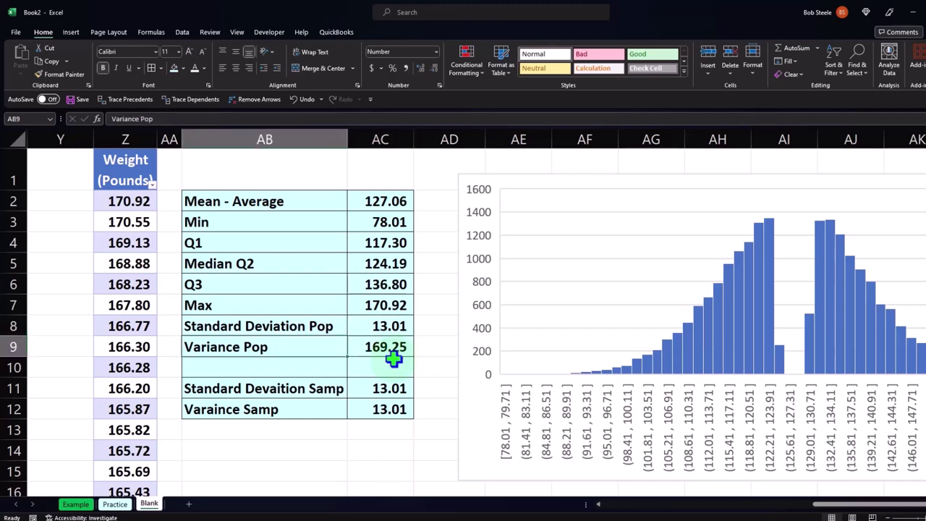
{"action": "key", "text": "Right"}
{"action": "key", "text": "Right"}
{"action": "key", "text": "Right"}
{"action": "key", "text": "Right"}
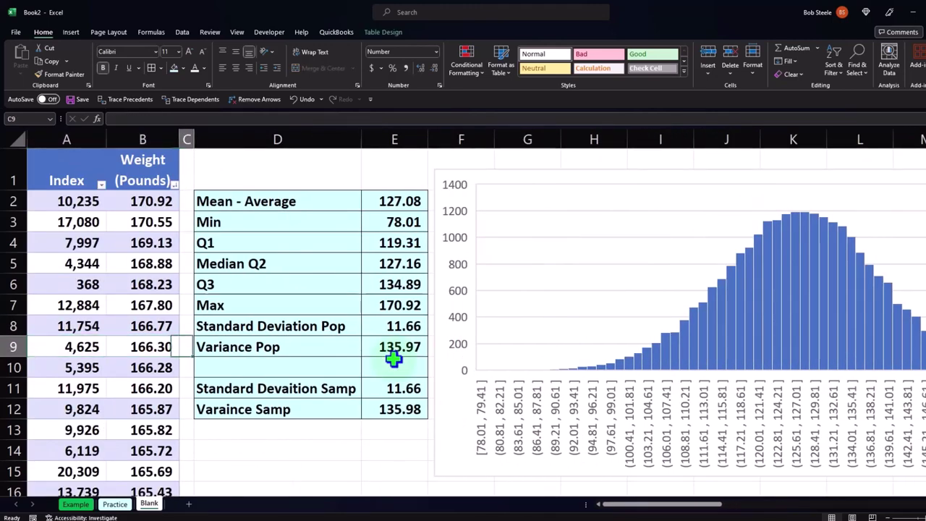
{"action": "key", "text": "Up"}
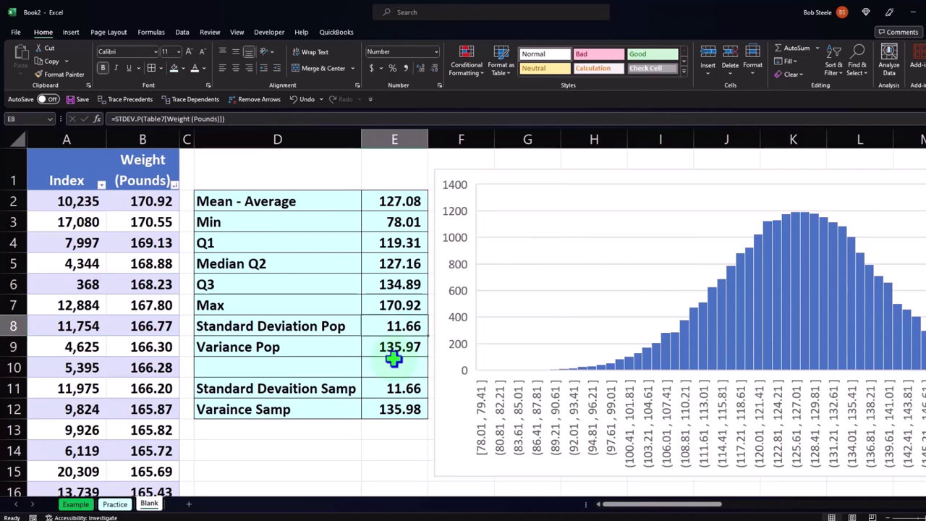
{"action": "key", "text": "Down"}
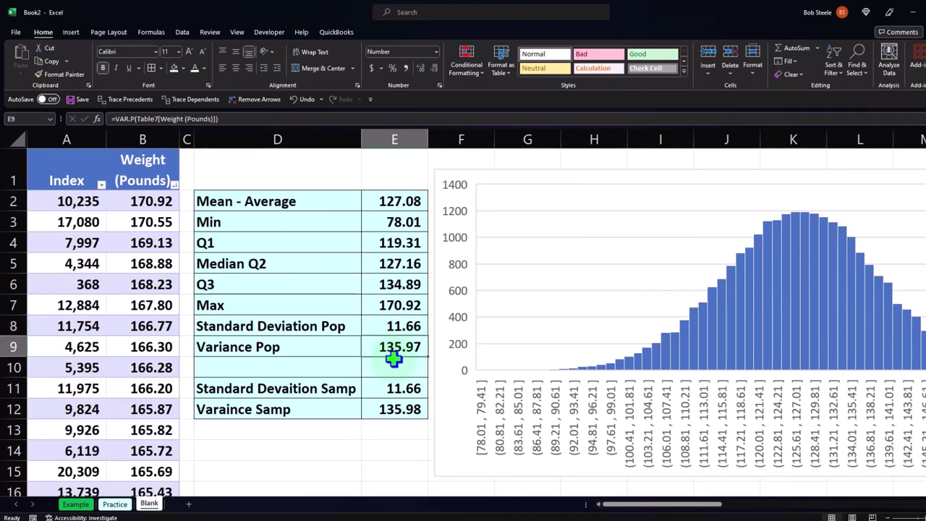
{"action": "key", "text": "Right"}
{"action": "key", "text": "Right"}
{"action": "key", "text": "Right"}
{"action": "key", "text": "Right"}
{"action": "key", "text": "Right"}
{"action": "key", "text": "Right"}
{"action": "key", "text": "Right"}
{"action": "key", "text": "Right"}
{"action": "key", "text": "Right"}
{"action": "key", "text": "Right"}
{"action": "key", "text": "Right"}
{"action": "key", "text": "Right"}
{"action": "key", "text": "Right"}
{"action": "key", "text": "Right"}
{"action": "key", "text": "Right"}
{"action": "key", "text": "Right"}
{"action": "key", "text": "Right"}
{"action": "key", "text": "Right"}
{"action": "key", "text": "Right"}
{"action": "key", "text": "Right"}
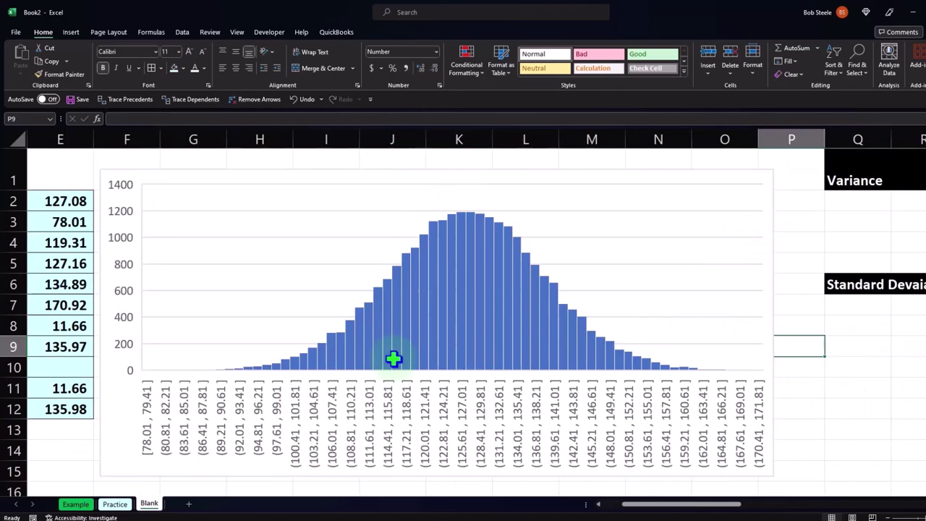
{"action": "key", "text": "Right"}
{"action": "key", "text": "Right"}
{"action": "key", "text": "Right"}
{"action": "key", "text": "Right"}
{"action": "key", "text": "Right"}
{"action": "key", "text": "Right"}
{"action": "key", "text": "Right"}
{"action": "key", "text": "Right"}
{"action": "key", "text": "Right"}
{"action": "key", "text": "Right"}
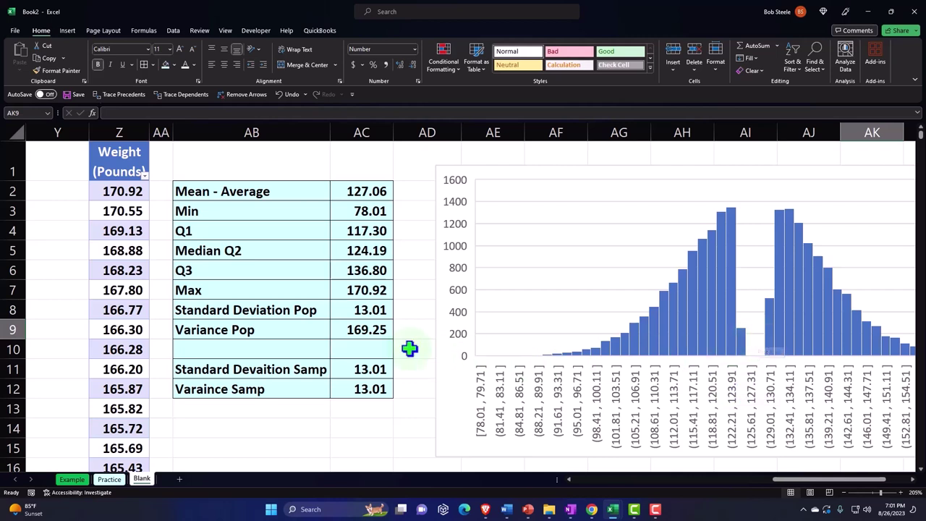
Move the shortened data's histogram closer to the statistics table so it starts near the edge of column AD
{"action": "left_click", "coordinate": [324, 335]}
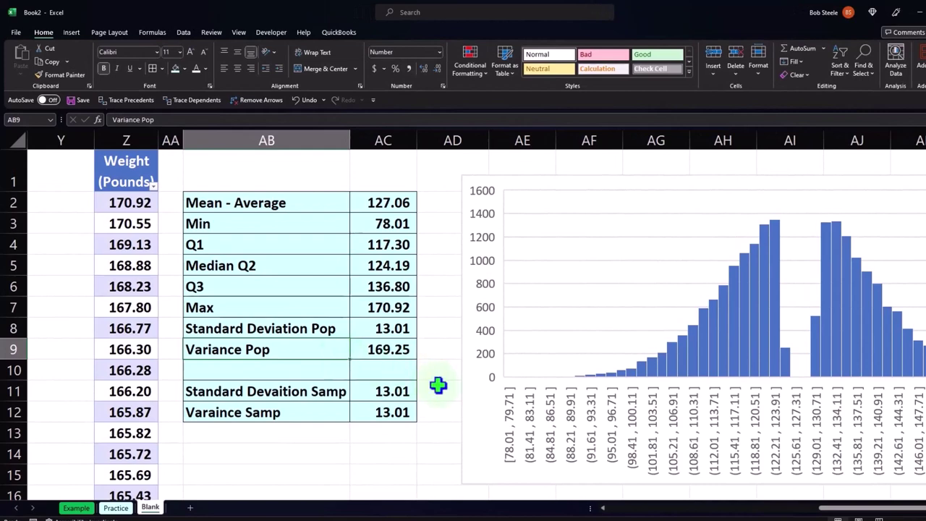
{"action": "left_click_drag", "start_coordinate": [469, 405], "coordinate": [447, 408]}
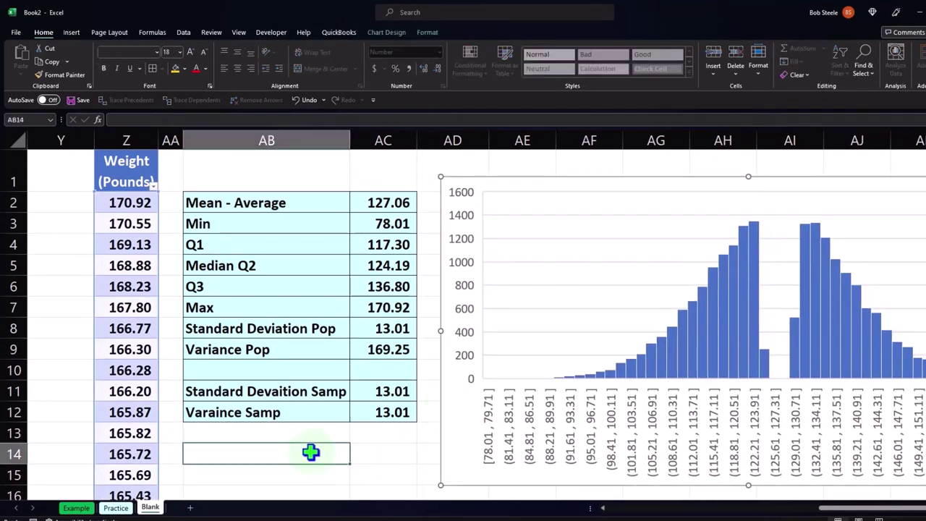
{"action": "left_click", "coordinate": [313, 450]}
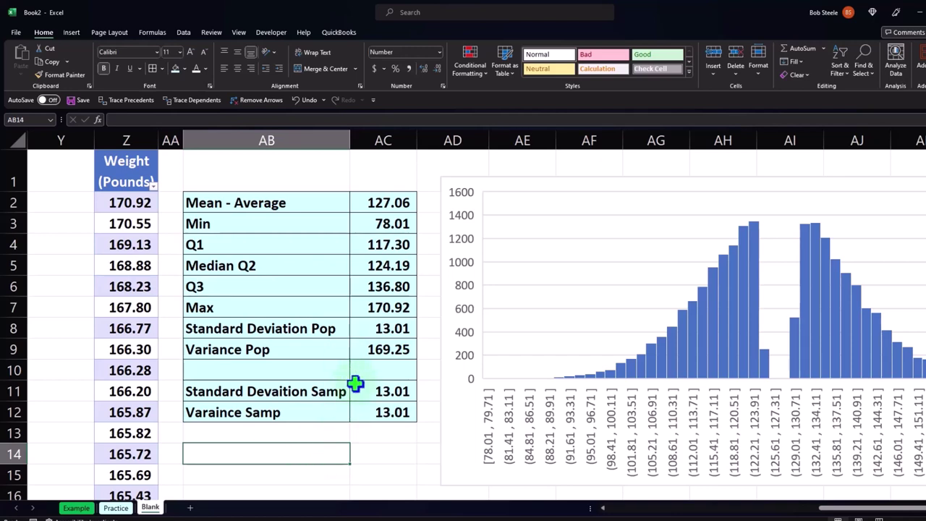
Copy the whole Weight (Pounds) column Z and paste it into column AN, past the histogram
{"action": "left_click", "coordinate": [133, 142]}
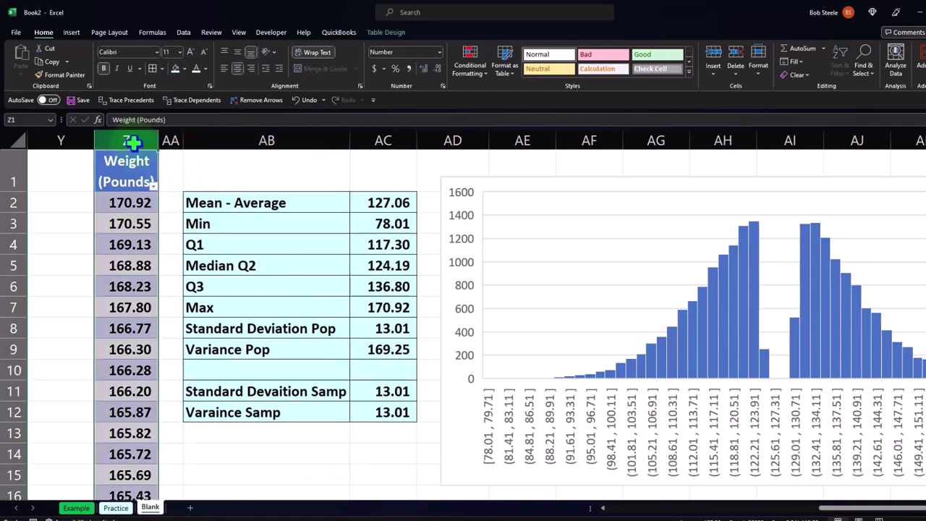
{"action": "key", "text": "ctrl+c"}
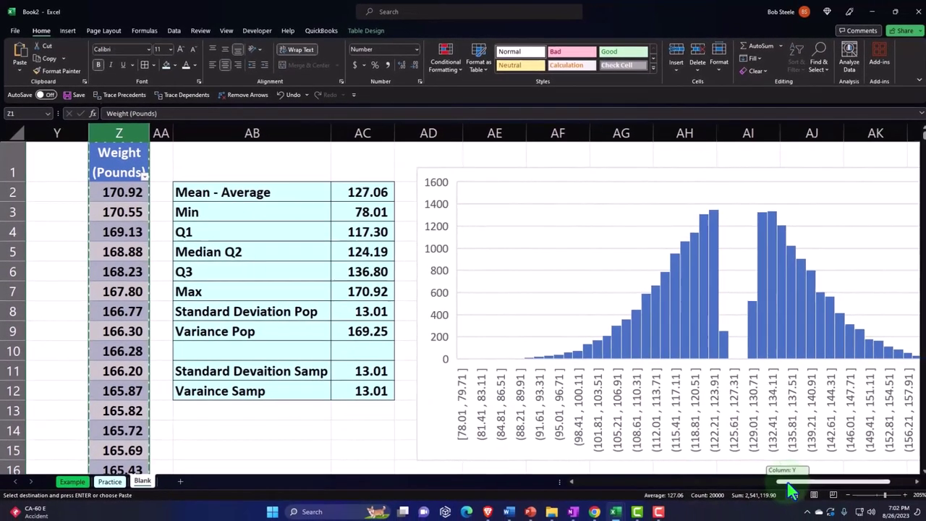
{"action": "left_click_drag", "start_coordinate": [791, 492], "coordinate": [804, 492]}
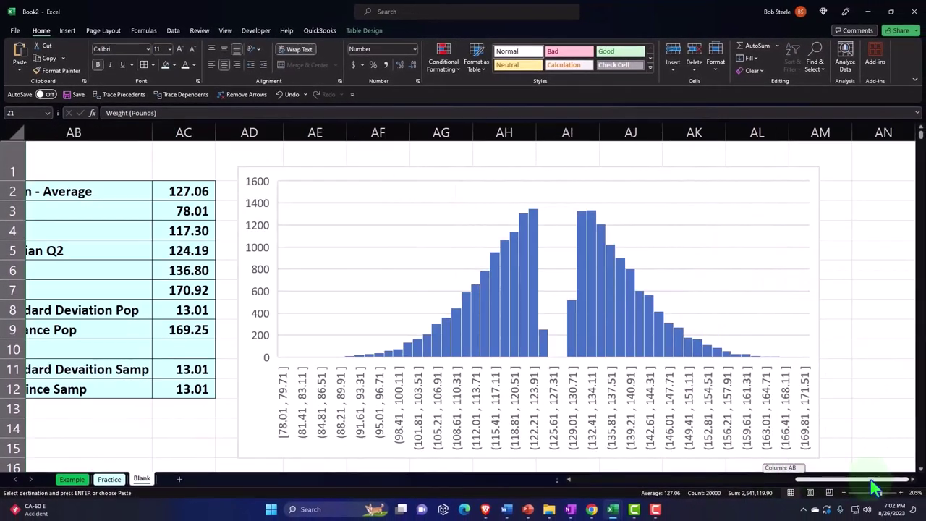
{"action": "left_click", "coordinate": [898, 272]}
{"action": "key", "text": "Right"}
{"action": "key", "text": "Right"}
{"action": "key", "text": "Right"}
{"action": "key", "text": "Right"}
{"action": "key", "text": "Right"}
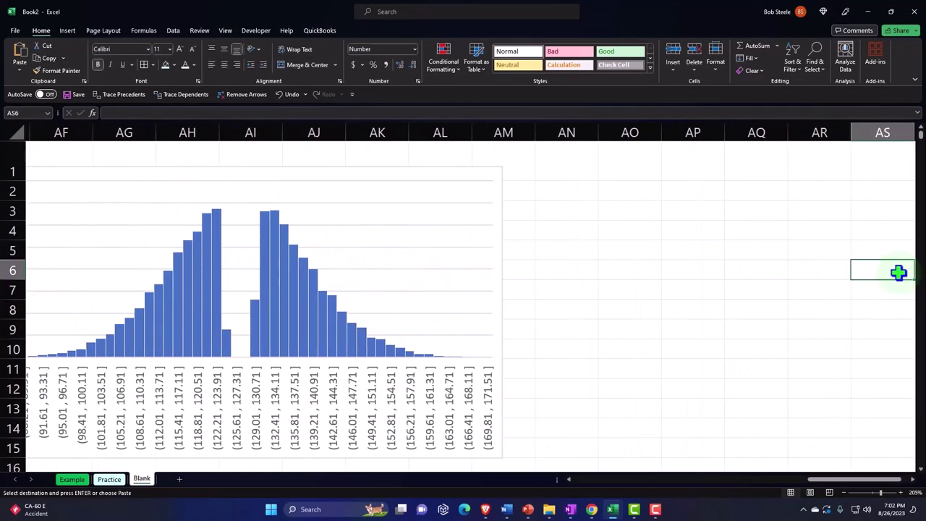
{"action": "left_click", "coordinate": [571, 165]}
{"action": "key", "text": "ctrl+v"}
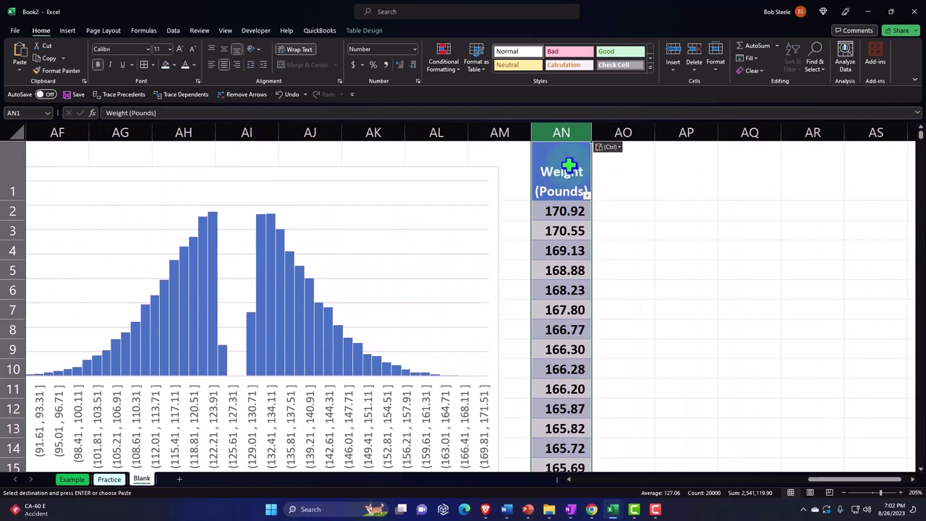
Add a Mean column to the new weight table by entering the header "Mean" in AO1
{"action": "left_click", "coordinate": [619, 174]}
{"action": "type", "text": "Mean"}
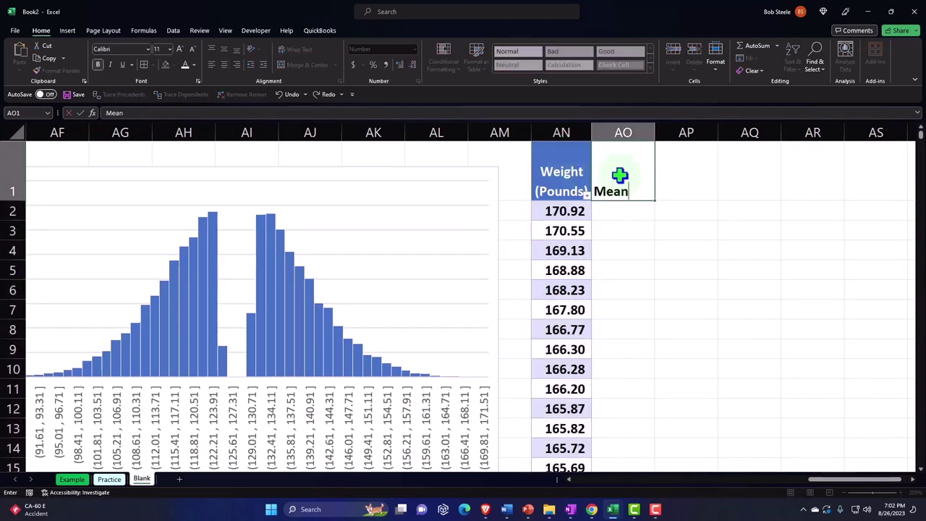
{"action": "key", "text": "Return"}
{"action": "key", "text": "Return"}
{"action": "key", "text": "Up"}
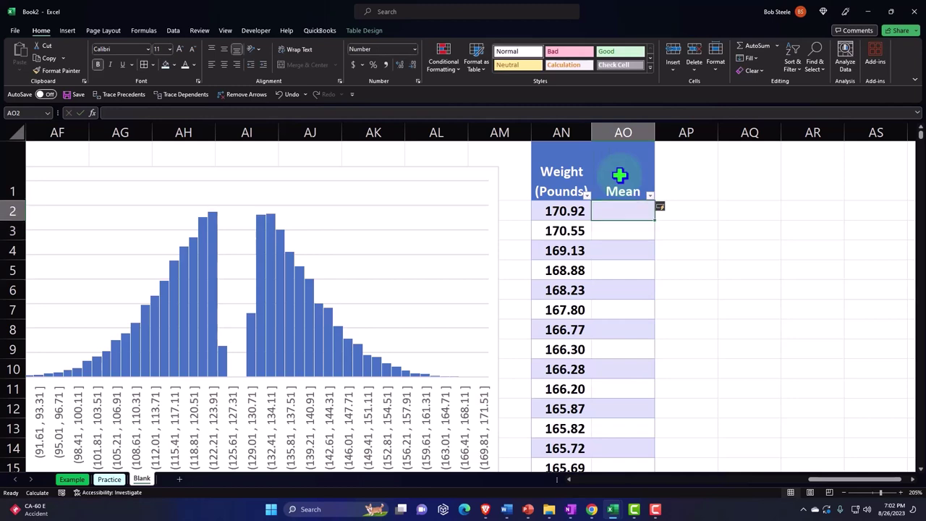
Fill the Mean column from AO2 with the formula =AVERAGE([Weight (Pounds)])
{"action": "type", "text": "=aver"}
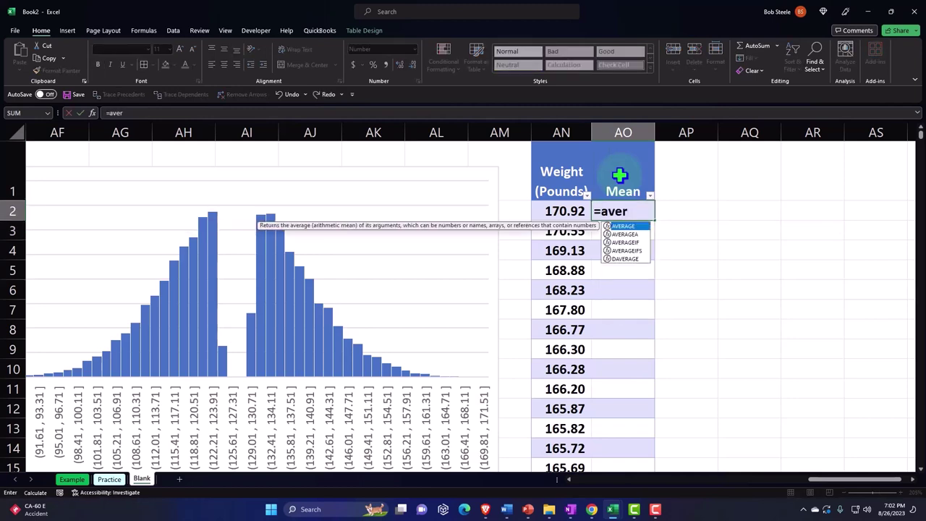
{"action": "left_click", "coordinate": [570, 145]}
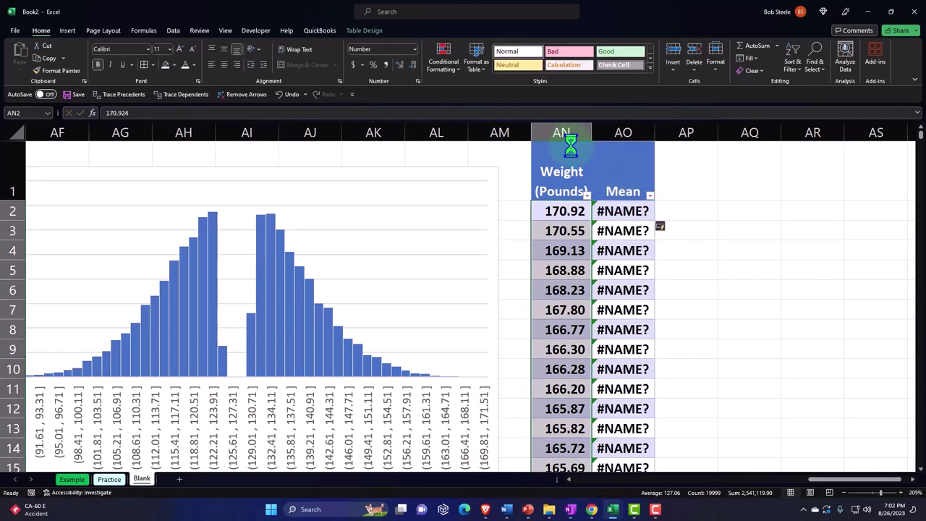
{"action": "left_click", "coordinate": [616, 210]}
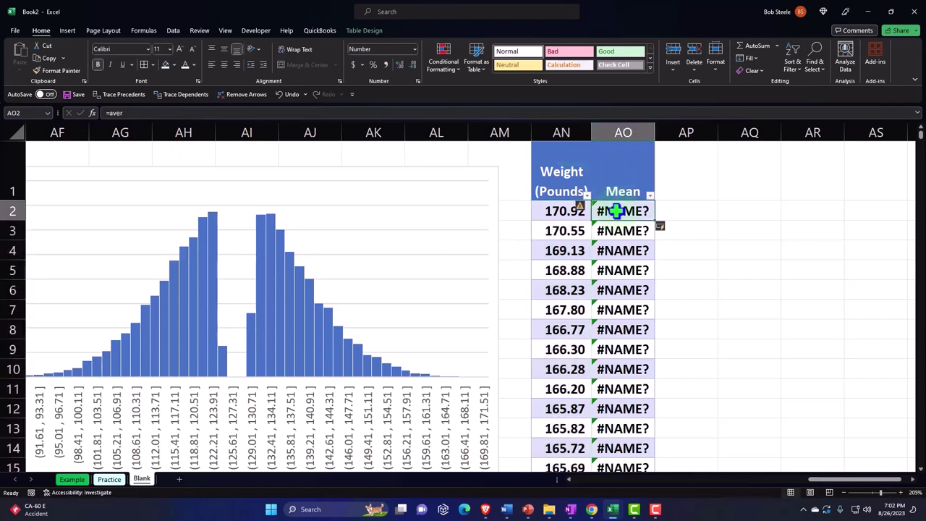
{"action": "type", "text": "=aver"}
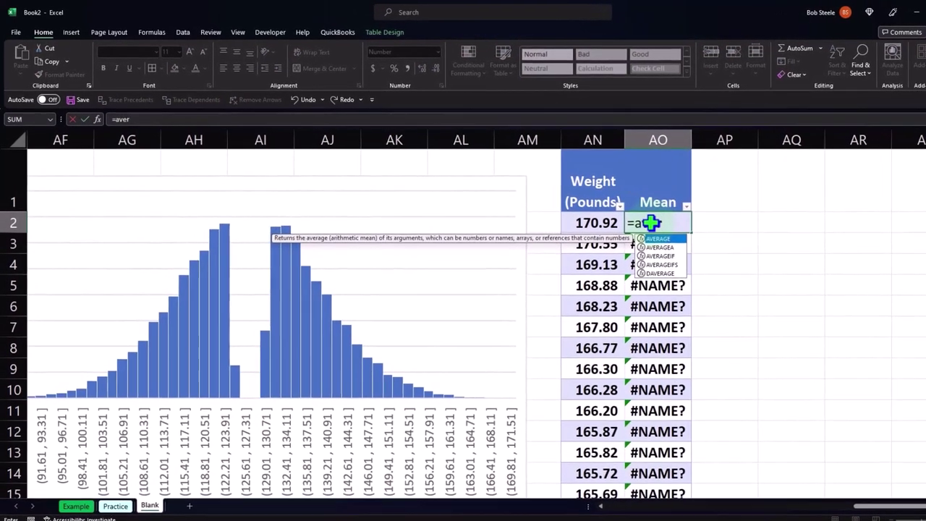
{"action": "double_click", "coordinate": [658, 240]}
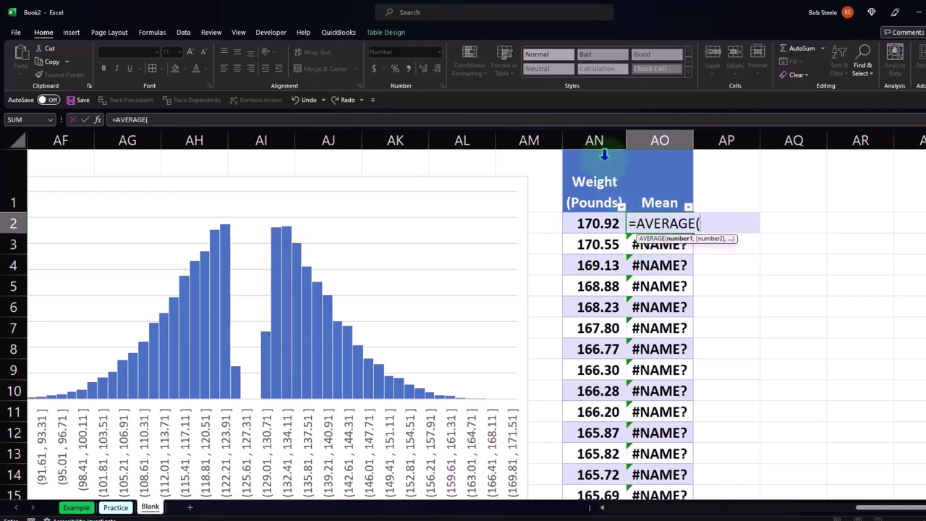
{"action": "left_click", "coordinate": [599, 150]}
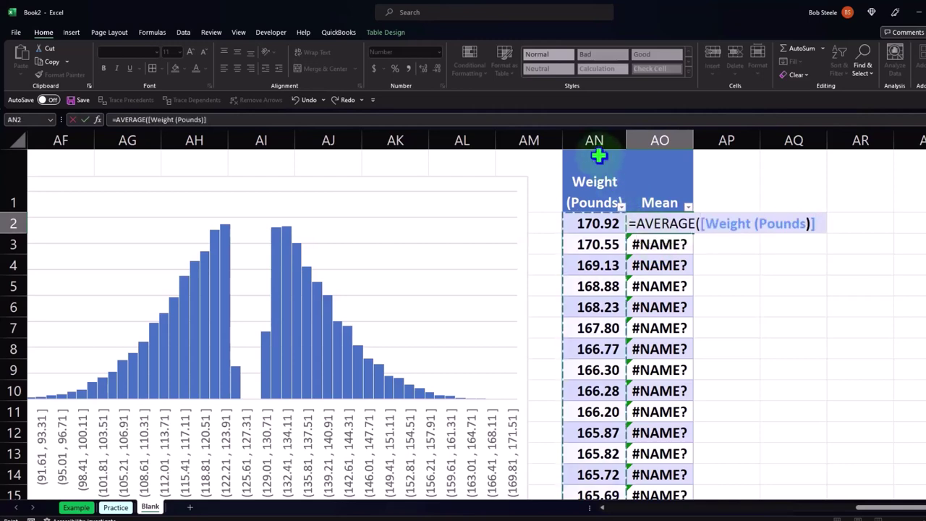
{"action": "key", "text": "Return"}
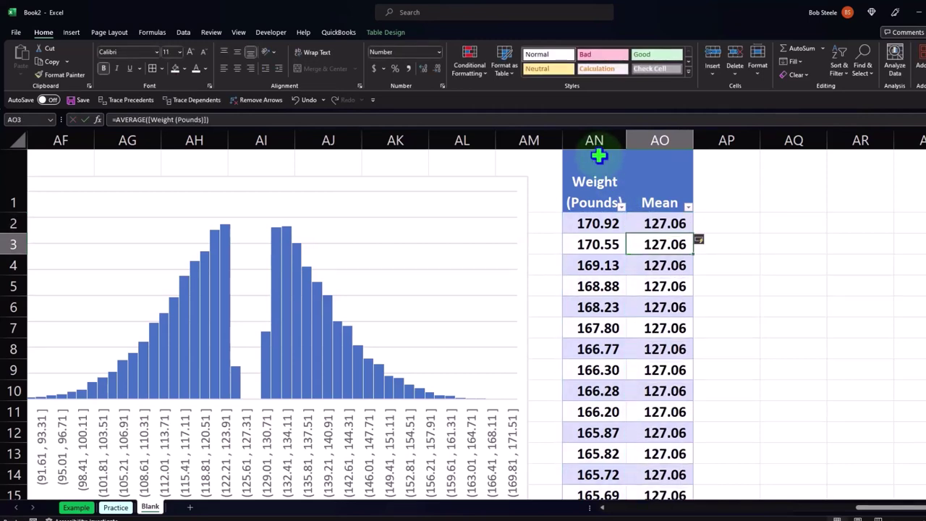
Add a column headed "Difference" in AP1 beside the Mean column
{"action": "key", "text": "Right"}
{"action": "key", "text": "Up"}
{"action": "key", "text": "Up"}
{"action": "type", "text": "Di"}
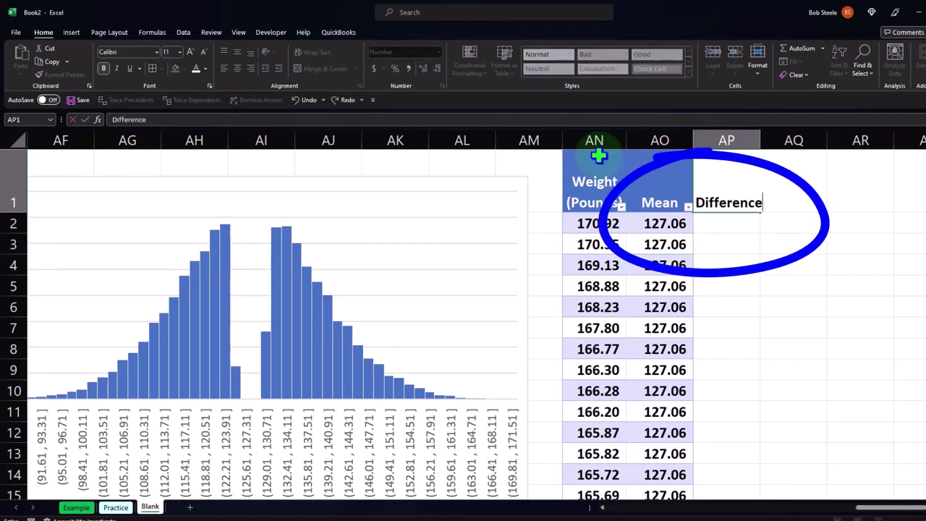
{"action": "key", "text": "Return"}
{"action": "type", "text": "="}
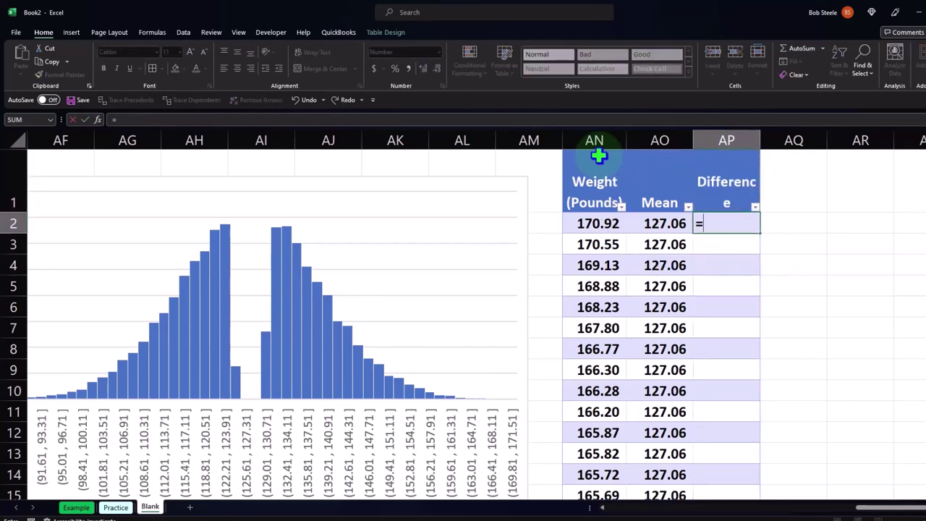
{"action": "key", "text": "Left"}
{"action": "key", "text": "Left"}
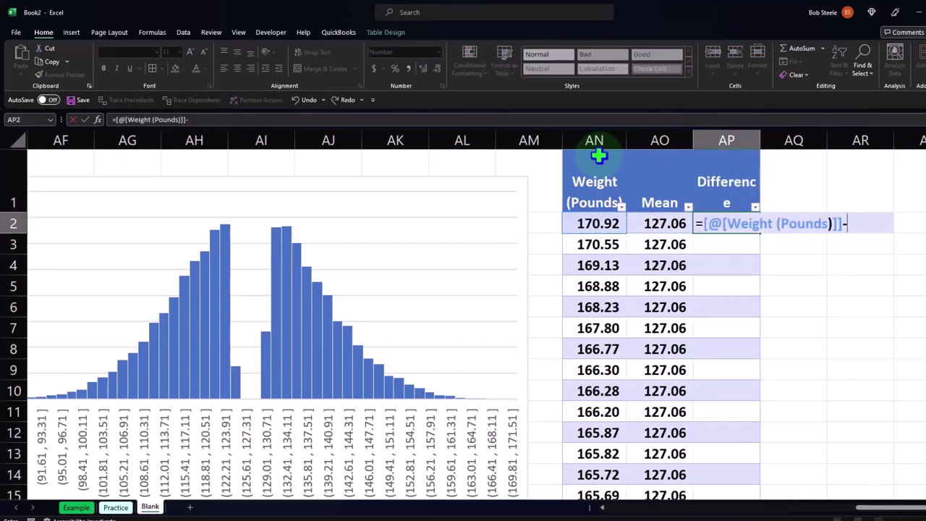
{"action": "type", "text": "-"}
{"action": "key", "text": "Left"}
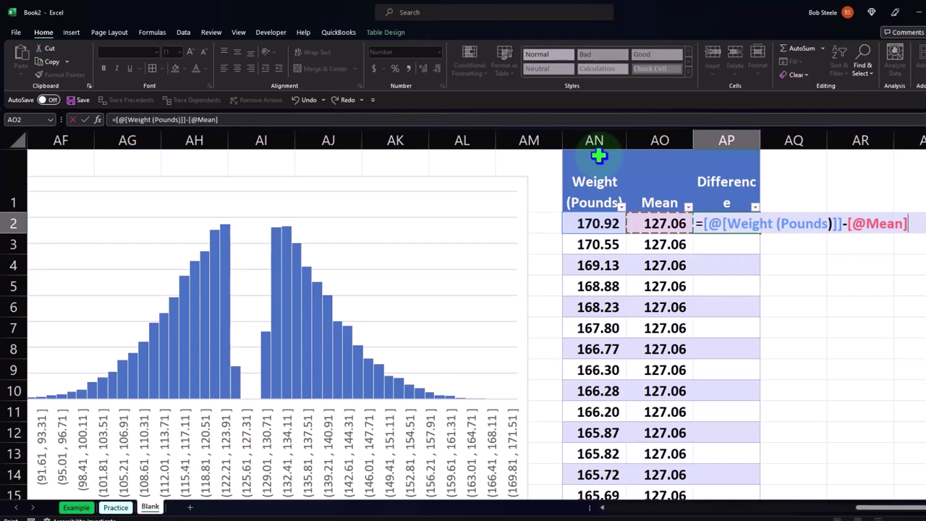
{"action": "key", "text": "Return"}
Add a column headed "Squared" in AQ1 beside the Difference column
{"action": "key", "text": "Right"}
{"action": "key", "text": "Up"}
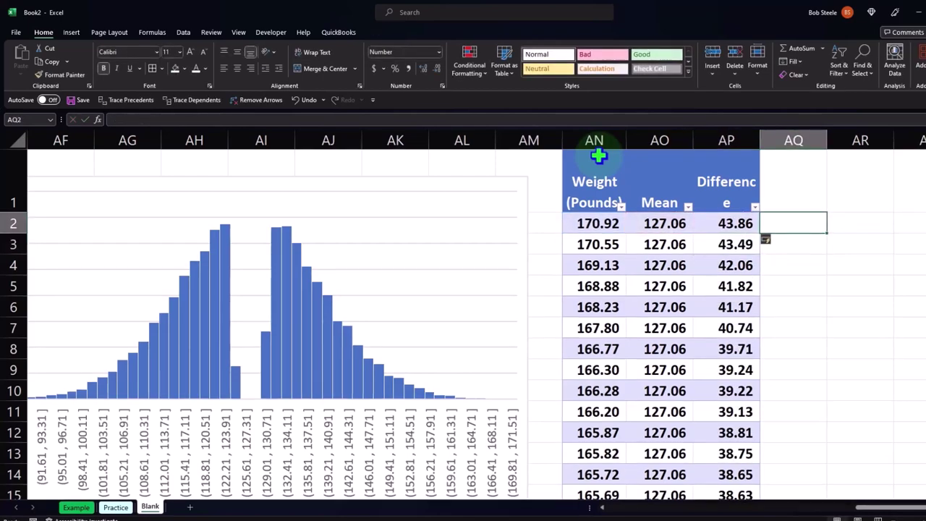
{"action": "key", "text": "Up"}
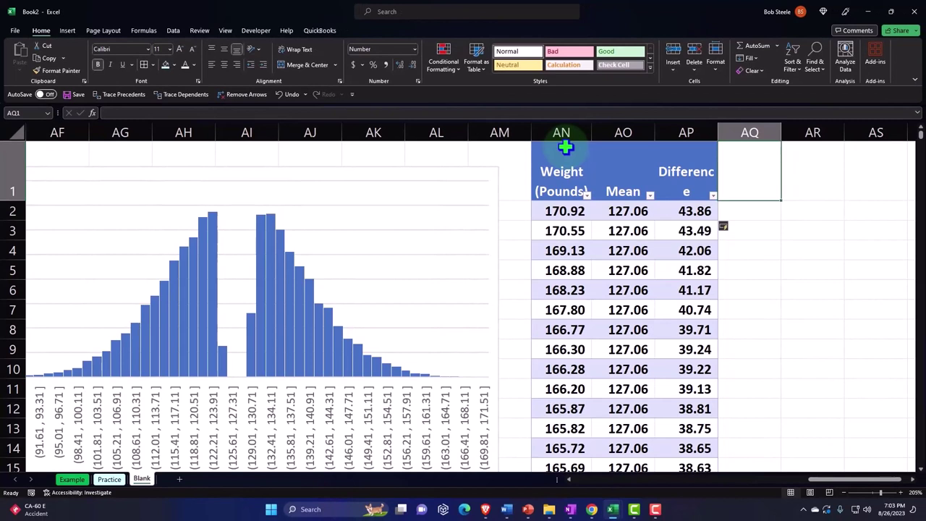
{"action": "type", "text": "S"}
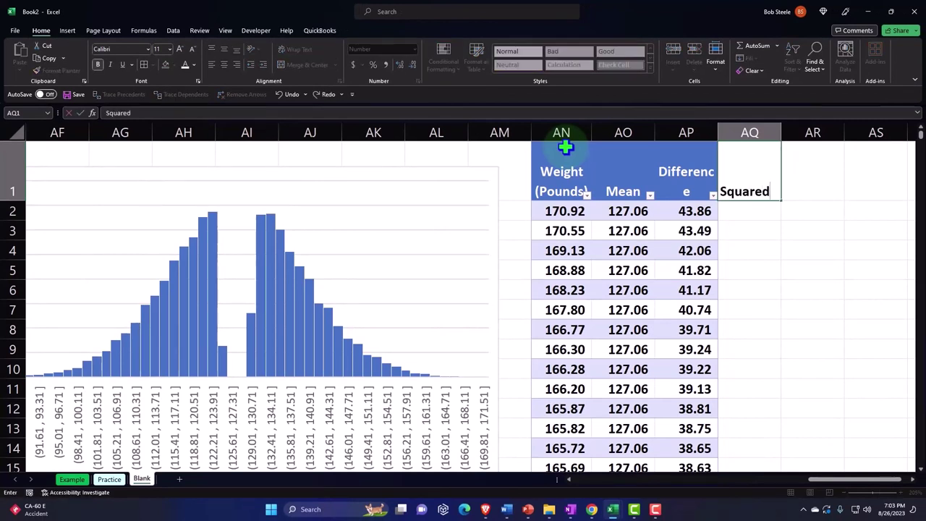
{"action": "type", "text": "quared"}
{"action": "key", "text": "Return"}
{"action": "key", "text": "Return"}
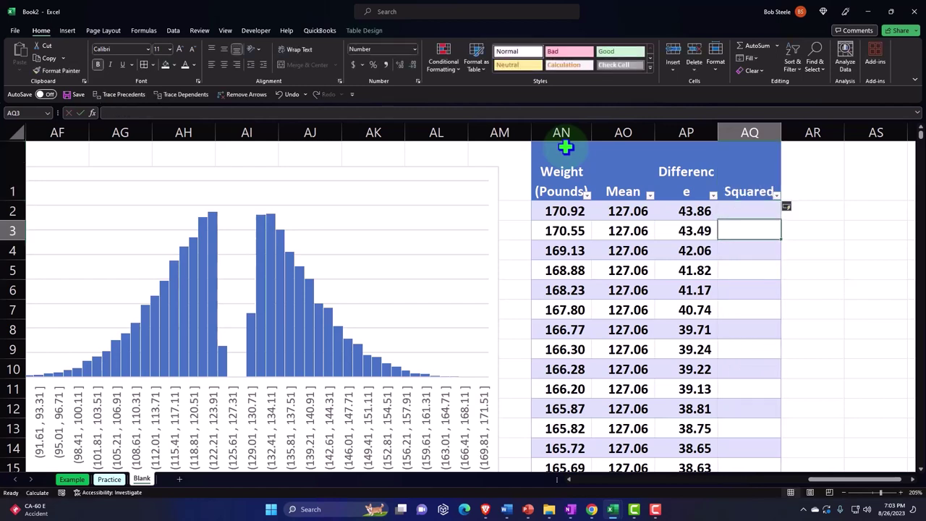
{"action": "key", "text": "Up"}
{"action": "type", "text": "="}
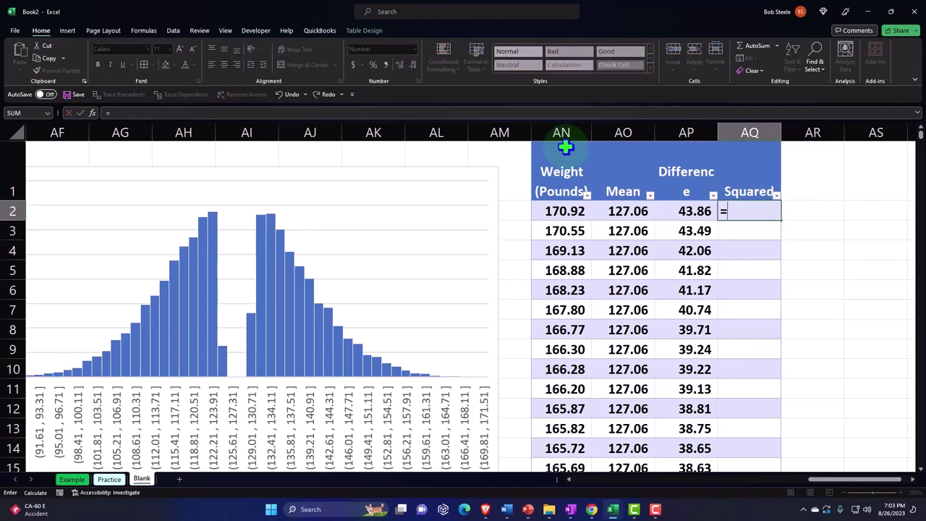
{"action": "key", "text": "Left"}
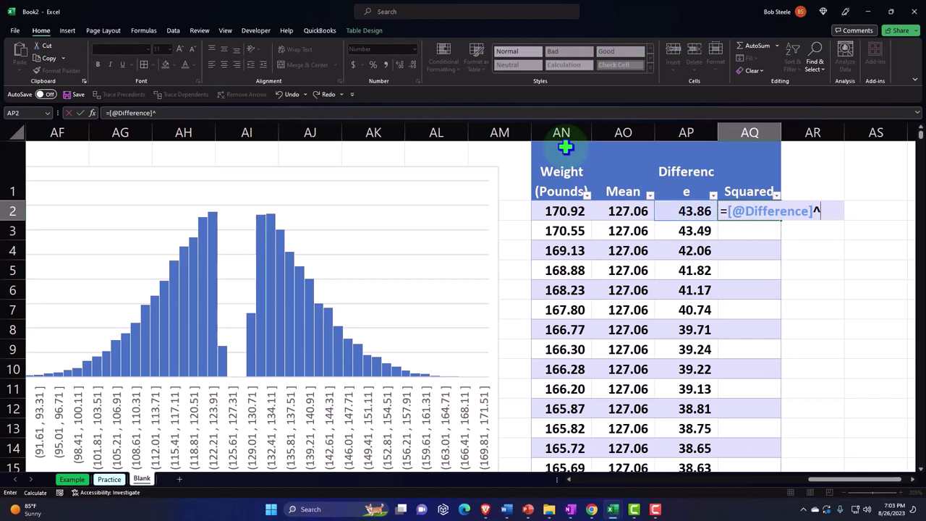
{"action": "key", "text": "Return"}
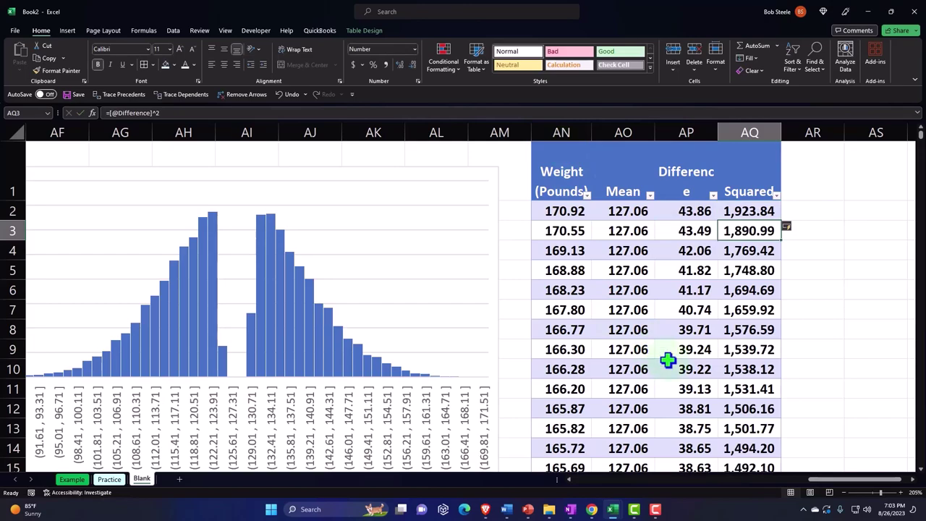
Copy the variance and standard deviation summary block U25004:X25007 from beneath the original data's calculation table
{"action": "left_click_drag", "start_coordinate": [828, 481], "coordinate": [763, 512]}
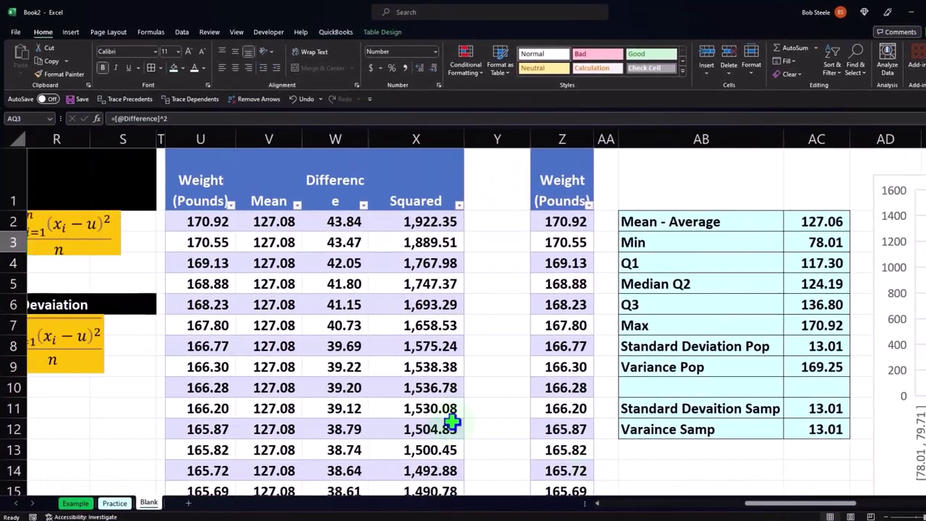
{"action": "left_click", "coordinate": [376, 400]}
{"action": "key", "text": "Page_Down"}
{"action": "key", "text": "Page_Down"}
{"action": "key", "text": "Page_Down"}
{"action": "key", "text": "Page_Down"}
{"action": "key", "text": "Page_Down"}
{"action": "key", "text": "Page_Down"}
{"action": "key", "text": "Page_Down"}
{"action": "key", "text": "Page_Down"}
{"action": "key", "text": "Page_Down"}
{"action": "key", "text": "Page_Down"}
{"action": "key", "text": "Page_Down"}
{"action": "key", "text": "Page_Down"}
{"action": "key", "text": "Page_Down"}
{"action": "key", "text": "Page_Down"}
{"action": "key", "text": "Page_Down"}
{"action": "key", "text": "Page_Down"}
{"action": "key", "text": "Page_Down"}
{"action": "key", "text": "Page_Down"}
{"action": "key", "text": "Page_Down"}
{"action": "key", "text": "Page_Down"}
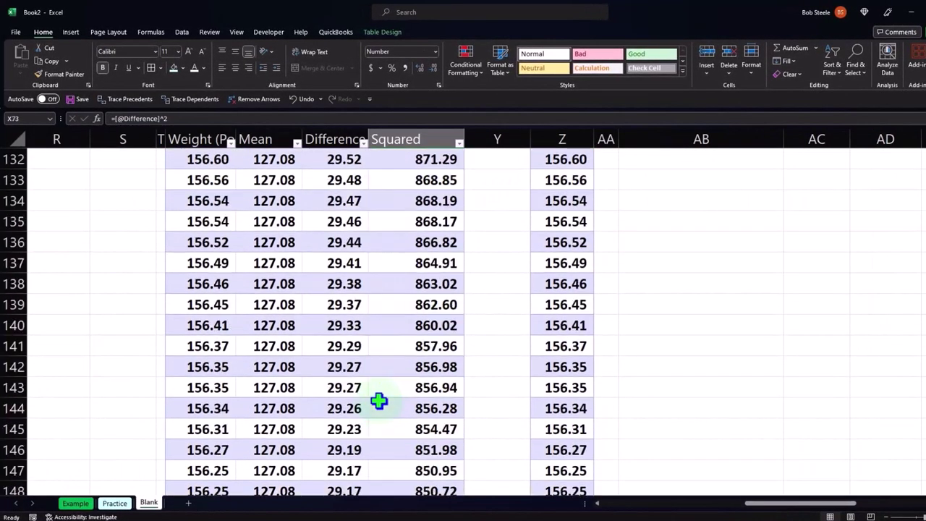
{"action": "key", "text": "Page_Down"}
{"action": "key", "text": "Page_Down"}
{"action": "key", "text": "Page_Down"}
{"action": "key", "text": "Page_Down"}
{"action": "key", "text": "Page_Down"}
{"action": "key", "text": "Page_Down"}
{"action": "key", "text": "Page_Down"}
{"action": "key", "text": "Page_Down"}
{"action": "key", "text": "Page_Down"}
{"action": "key", "text": "Page_Down"}
{"action": "key", "text": "Page_Down"}
{"action": "key", "text": "Page_Down"}
{"action": "key", "text": "Page_Down"}
{"action": "key", "text": "Page_Down"}
{"action": "key", "text": "Page_Down"}
{"action": "key", "text": "Page_Down"}
{"action": "key", "text": "Page_Down"}
{"action": "key", "text": "Page_Down"}
{"action": "key", "text": "Page_Down"}
{"action": "key", "text": "Page_Down"}
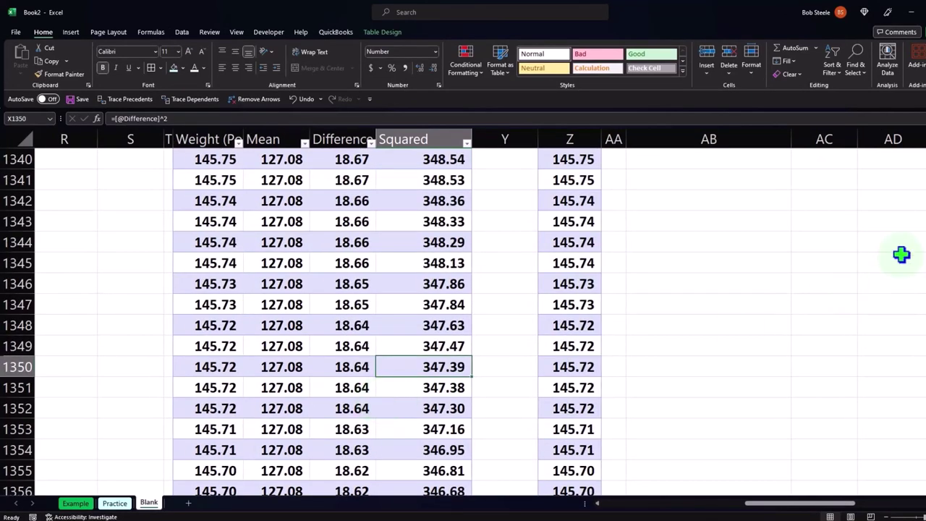
{"action": "key", "text": "ctrl+Down"}
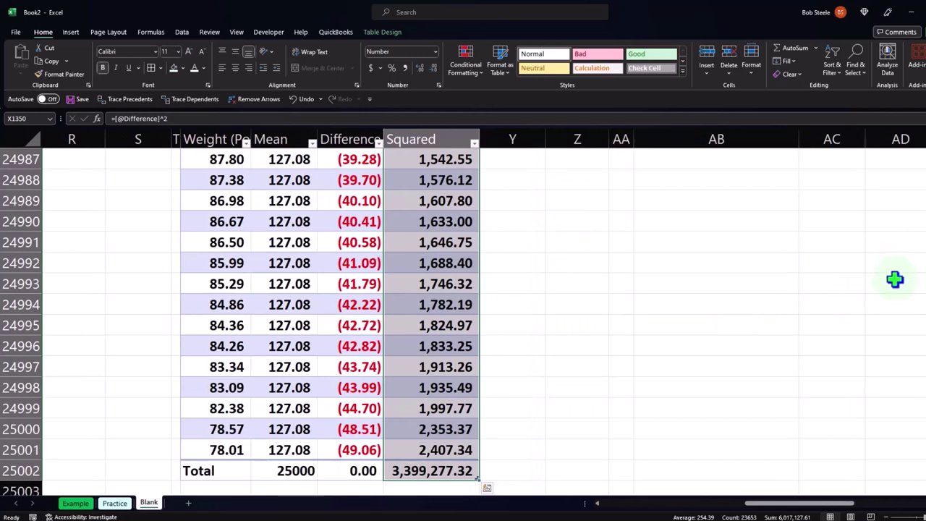
{"action": "left_click", "coordinate": [309, 484]}
{"action": "scroll", "coordinate": [308, 482], "scroll_direction": "down", "scroll_amount": 3}
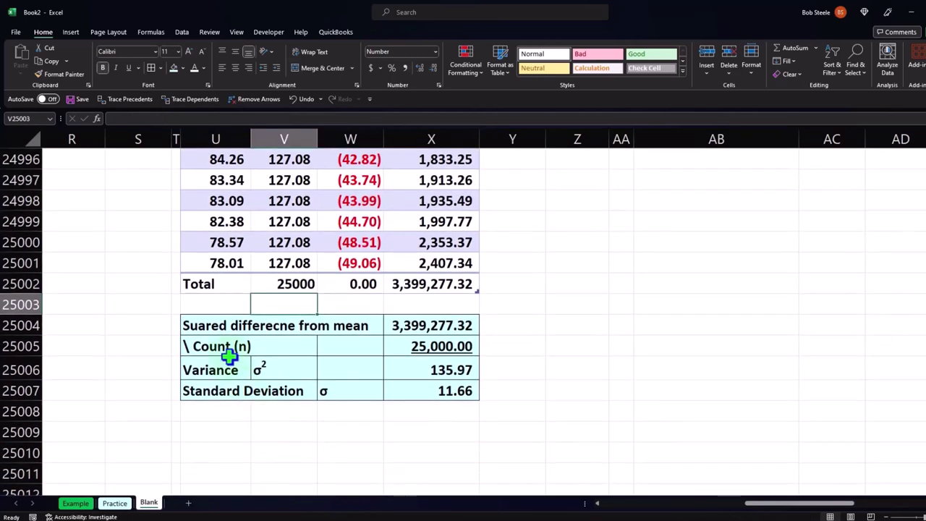
{"action": "left_click_drag", "start_coordinate": [306, 325], "coordinate": [427, 384]}
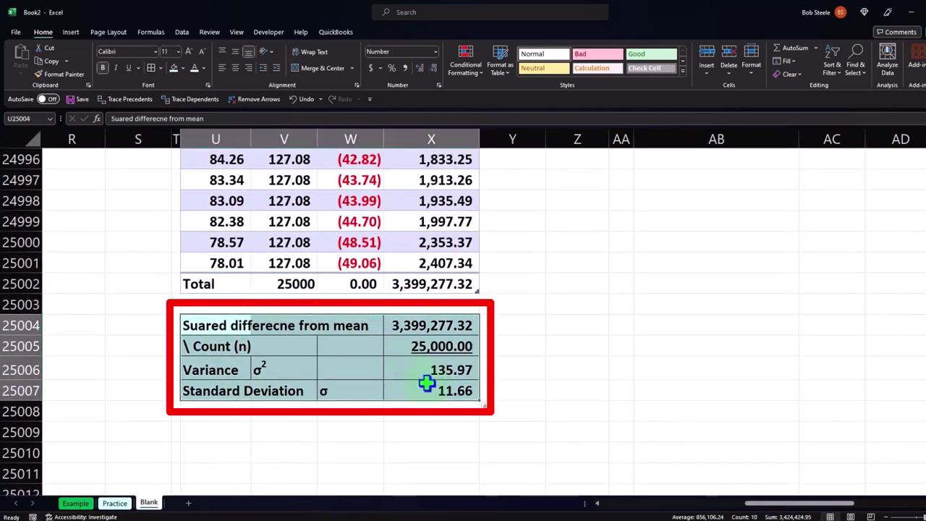
{"action": "key", "text": "ctrl+c"}
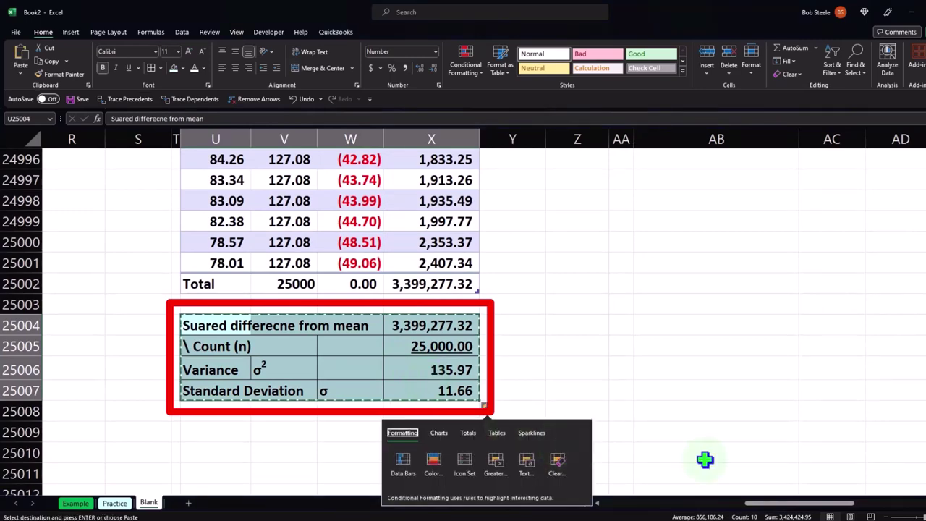
Paste the copied variance and standard deviation block beneath the shortened data's calculation table, starting at AN20002
{"action": "left_click_drag", "start_coordinate": [803, 504], "coordinate": [837, 507]}
{"action": "left_click", "coordinate": [767, 400]}
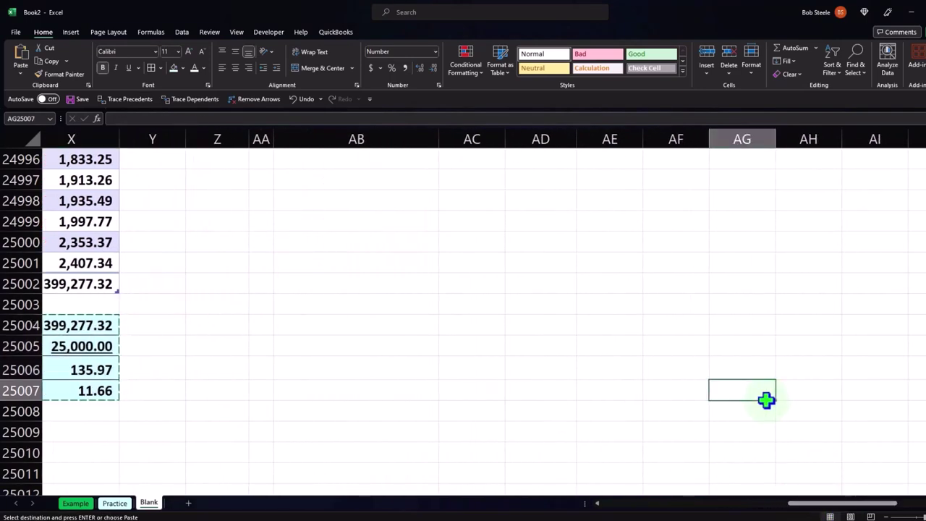
{"action": "key", "text": "Page_Up"}
{"action": "key", "text": "Page_Up"}
{"action": "key", "text": "Page_Up"}
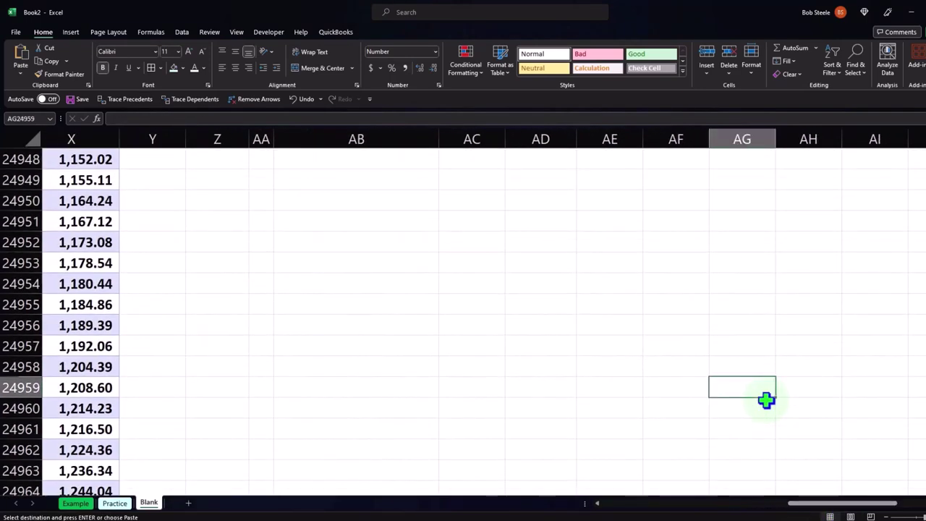
{"action": "left_click_drag", "start_coordinate": [925, 436], "coordinate": [905, 137]}
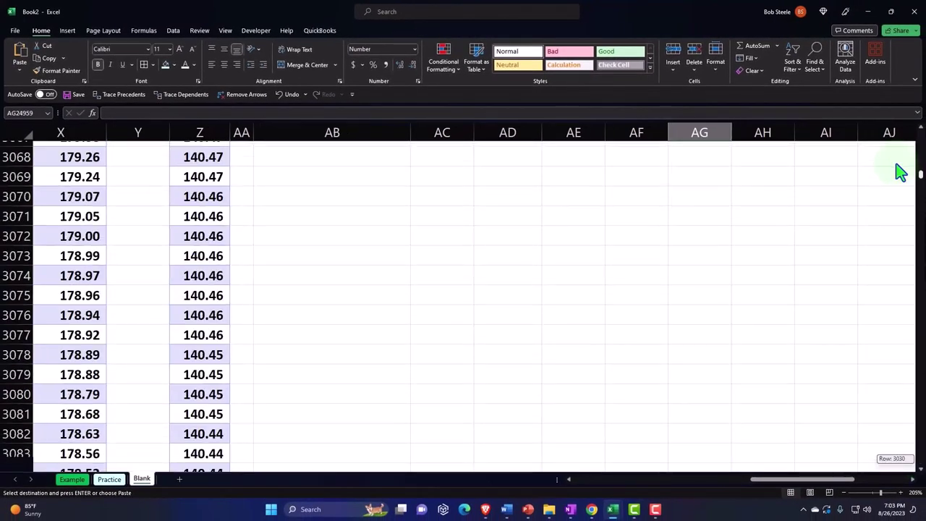
{"action": "left_click", "coordinate": [462, 426]}
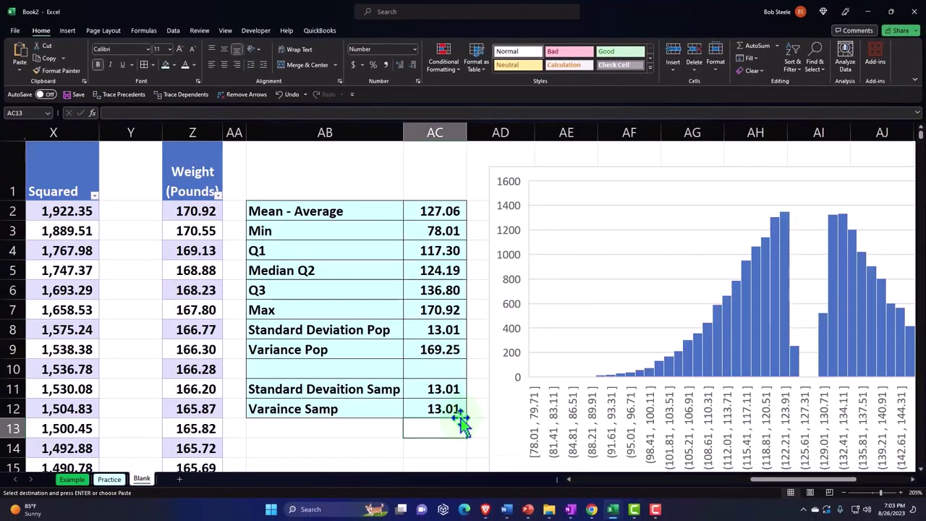
{"action": "key", "text": "Right"}
{"action": "key", "text": "Right"}
{"action": "key", "text": "Right"}
{"action": "key", "text": "Right"}
{"action": "key", "text": "Right"}
{"action": "key", "text": "Right"}
{"action": "key", "text": "Right"}
{"action": "key", "text": "Right"}
{"action": "key", "text": "Right"}
{"action": "key", "text": "Right"}
{"action": "key", "text": "Right"}
{"action": "key", "text": "Right"}
{"action": "key", "text": "Right"}
{"action": "key", "text": "Right"}
{"action": "key", "text": "Right"}
{"action": "key", "text": "Right"}
{"action": "key", "text": "Right"}
{"action": "key", "text": "Right"}
{"action": "key", "text": "Left"}
{"action": "key", "text": "Left"}
{"action": "key", "text": "Left"}
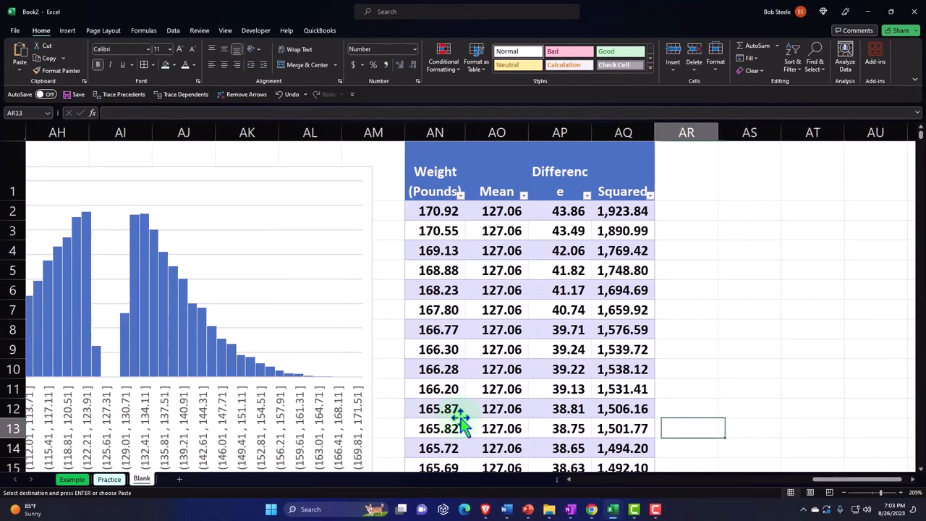
{"action": "key", "text": "Left"}
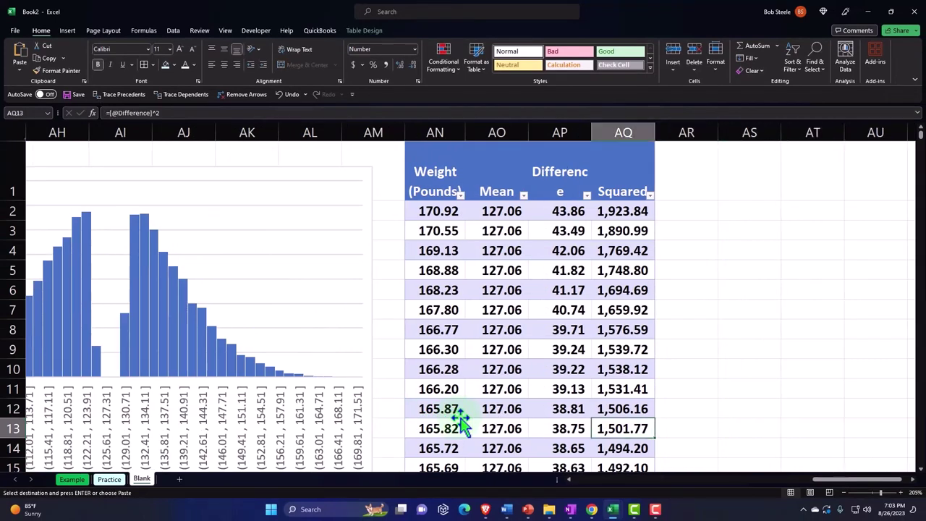
{"action": "key", "text": "ctrl+shift+Down"}
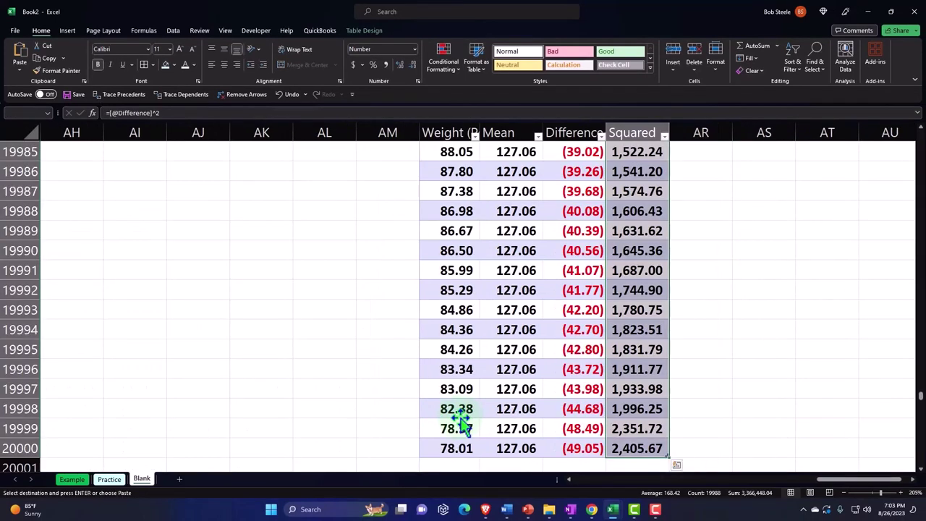
{"action": "scroll", "coordinate": [434, 427], "scroll_direction": "down", "scroll_amount": 2}
{"action": "left_click", "coordinate": [443, 370]}
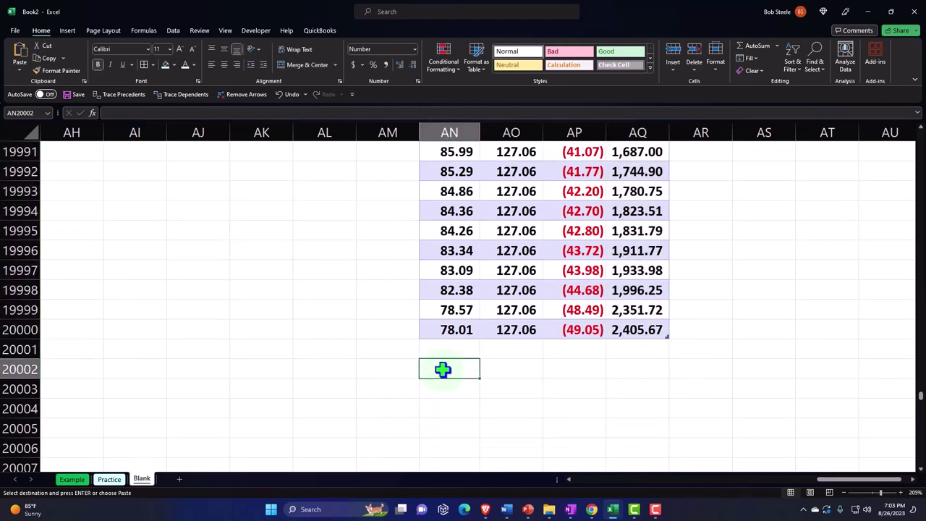
{"action": "right_click", "coordinate": [443, 370]}
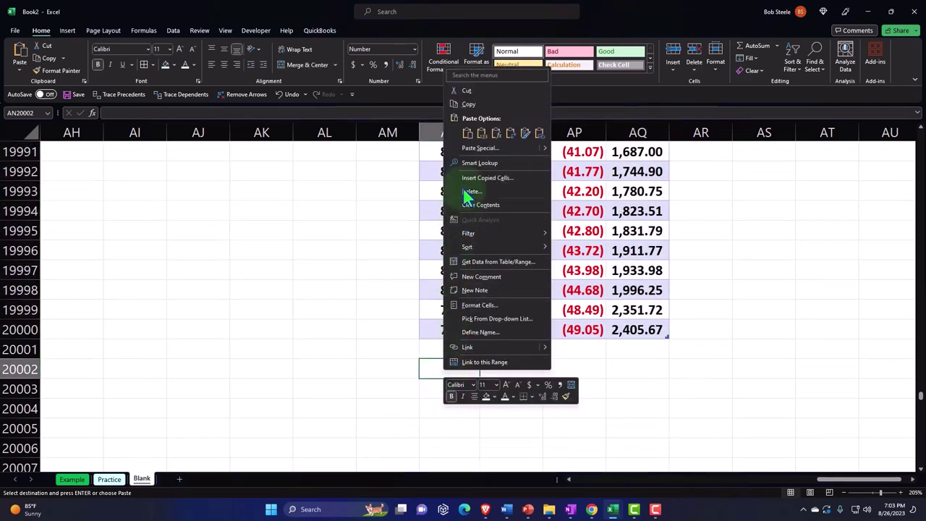
{"action": "left_click", "coordinate": [467, 134]}
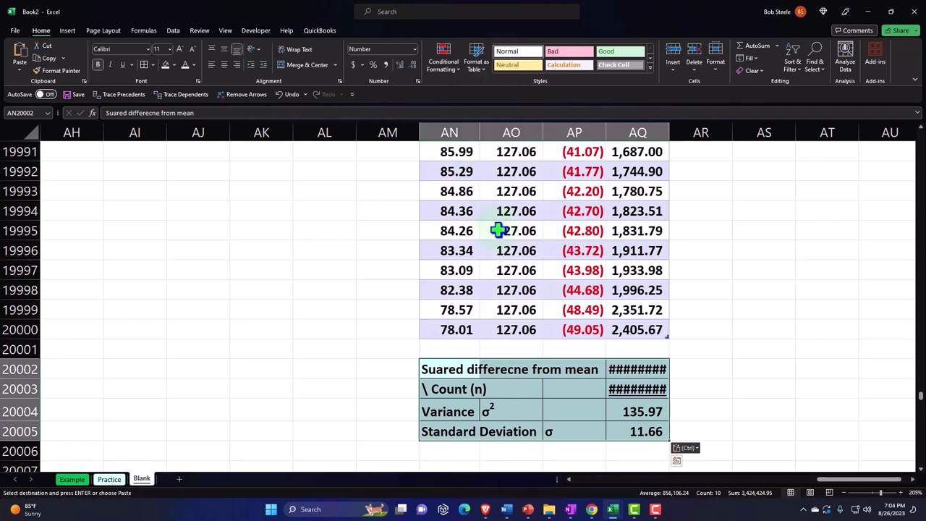
Try to link the pasted block's squared difference to AQ20000 and its count to AO20001
{"action": "left_click", "coordinate": [633, 370]}
{"action": "type", "text": "="}
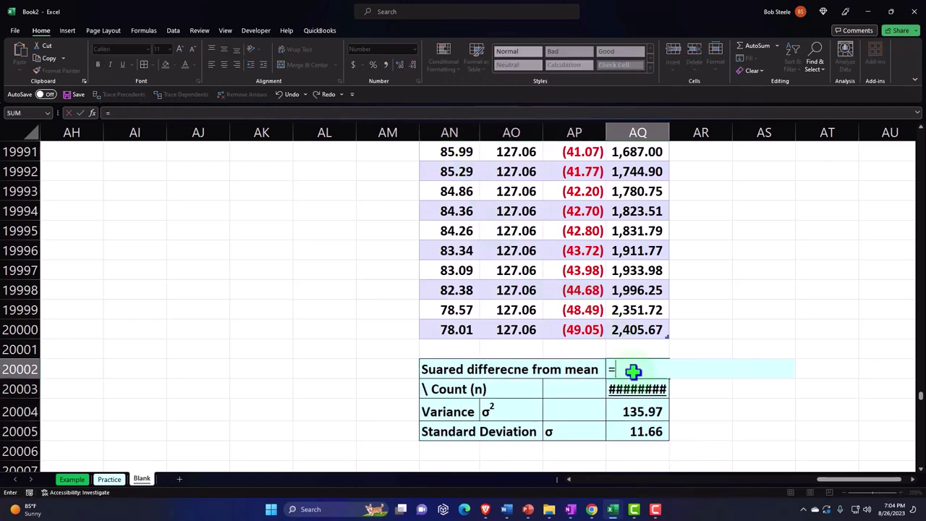
{"action": "key", "text": "Up"}
{"action": "key", "text": "Up"}
{"action": "key", "text": "Return"}
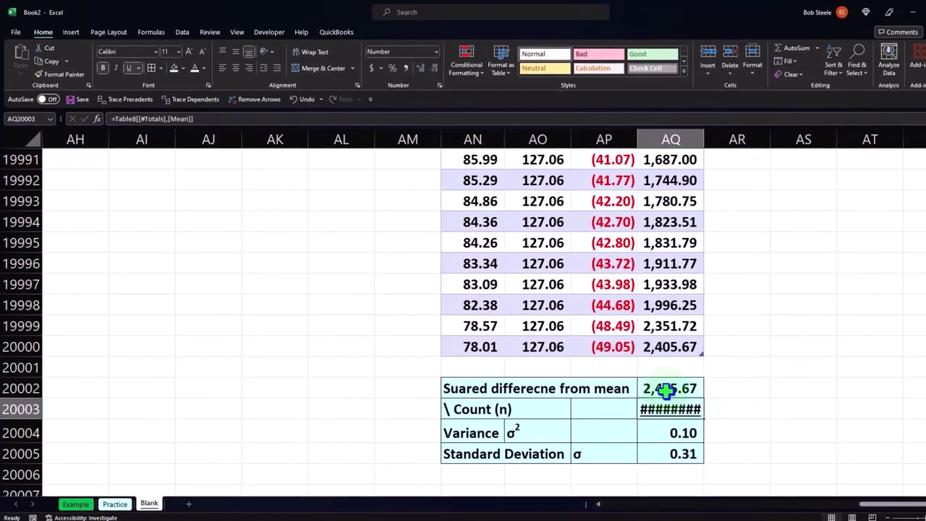
{"action": "type", "text": "="}
{"action": "key", "text": "Left"}
{"action": "key", "text": "Left"}
{"action": "key", "text": "Up"}
{"action": "key", "text": "Up"}
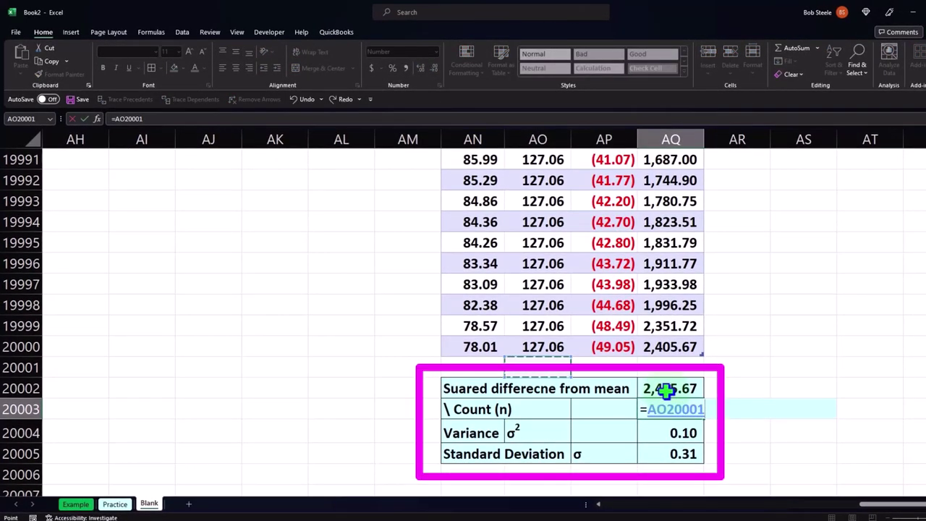
{"action": "key", "text": "Return"}
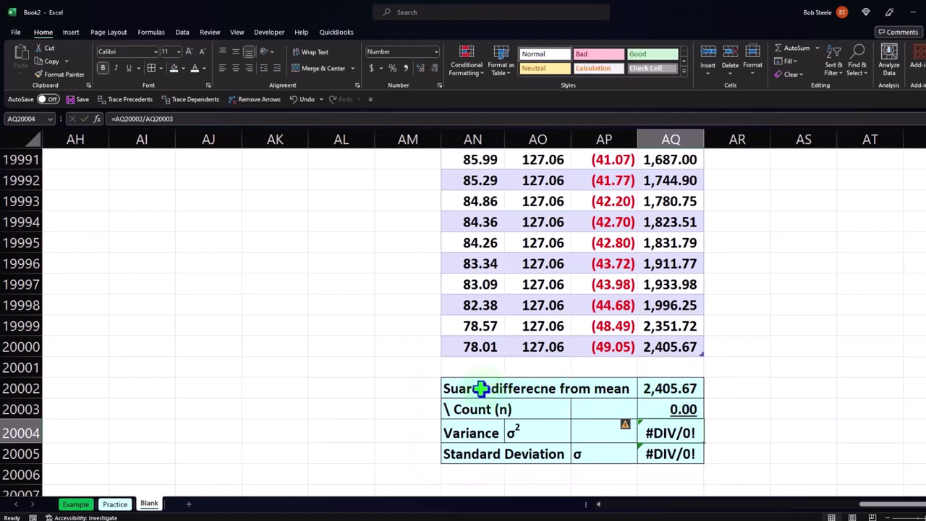
Move the summary block down one row to start at AN20003 and add a total row to the table above it
{"action": "left_click_drag", "start_coordinate": [481, 389], "coordinate": [657, 451]}
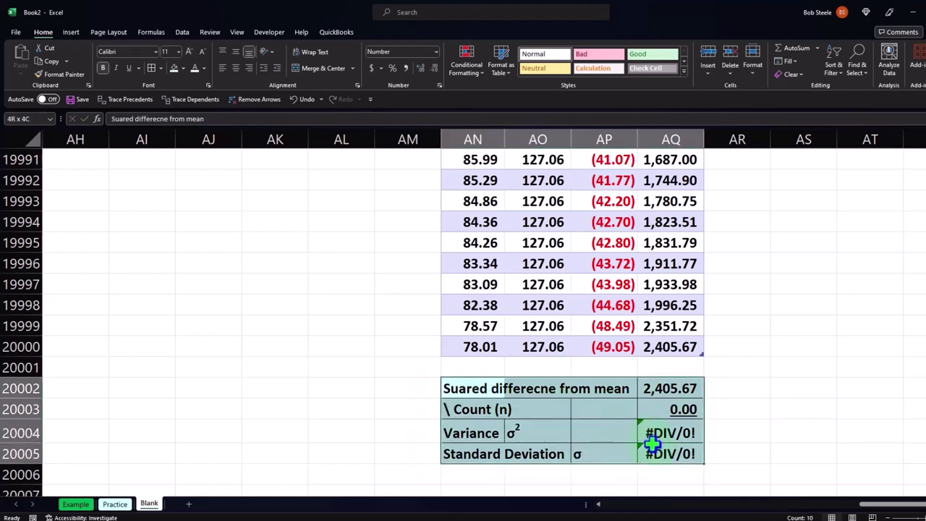
{"action": "left_click_drag", "start_coordinate": [533, 464], "coordinate": [533, 472]}
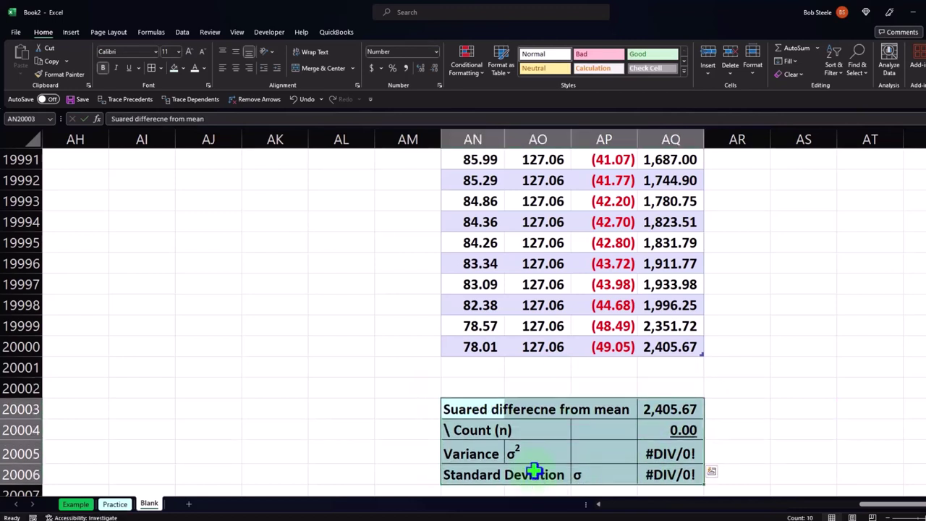
{"action": "left_click", "coordinate": [519, 350]}
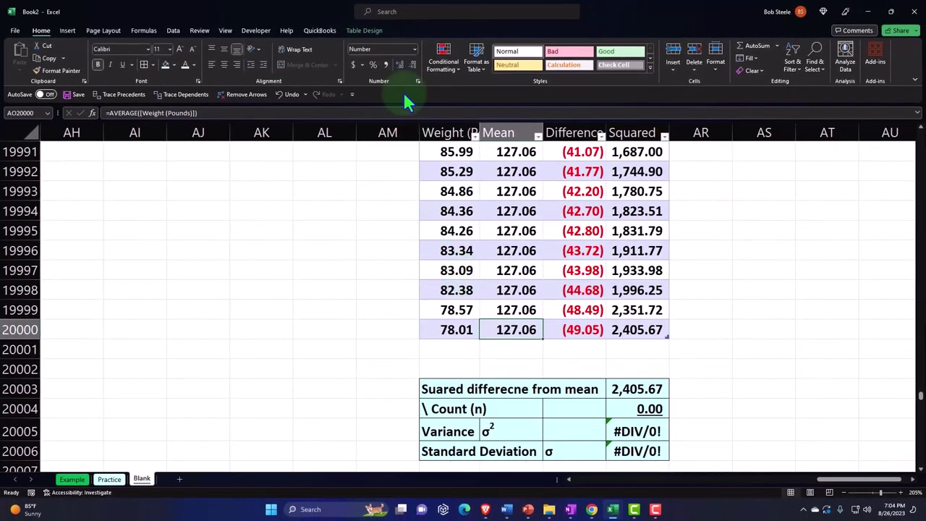
{"action": "left_click", "coordinate": [366, 30]}
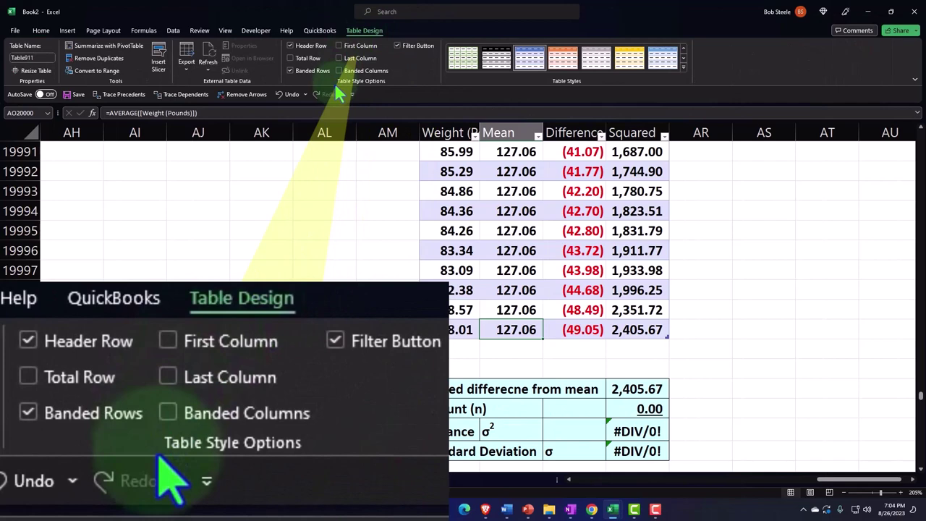
{"action": "left_click", "coordinate": [291, 58]}
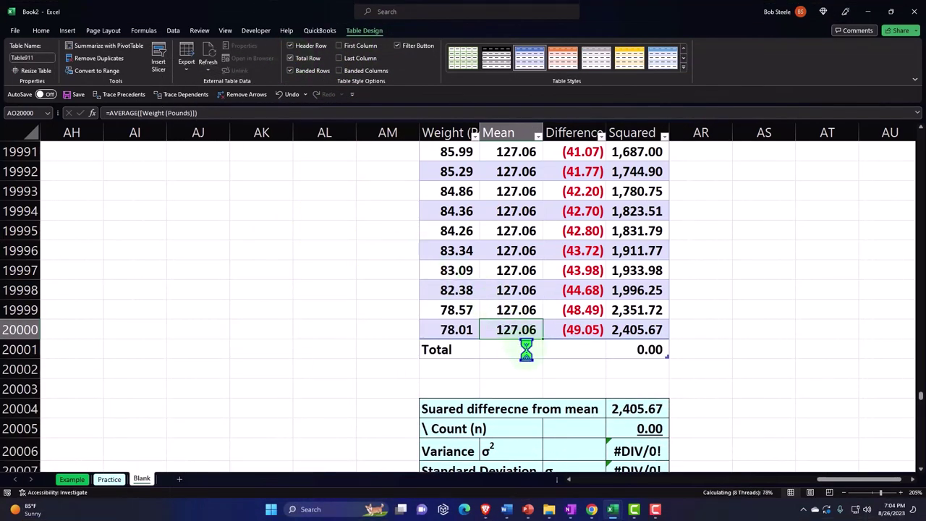
Set the total row to Count for the Mean column and Sum for the Difference column
{"action": "left_click", "coordinate": [526, 350]}
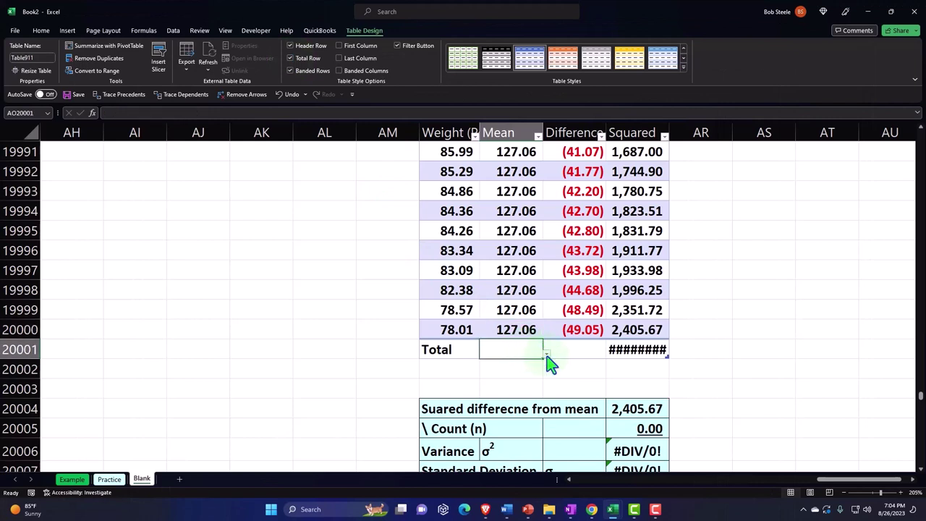
{"action": "left_click", "coordinate": [547, 354]}
{"action": "left_click", "coordinate": [524, 393]}
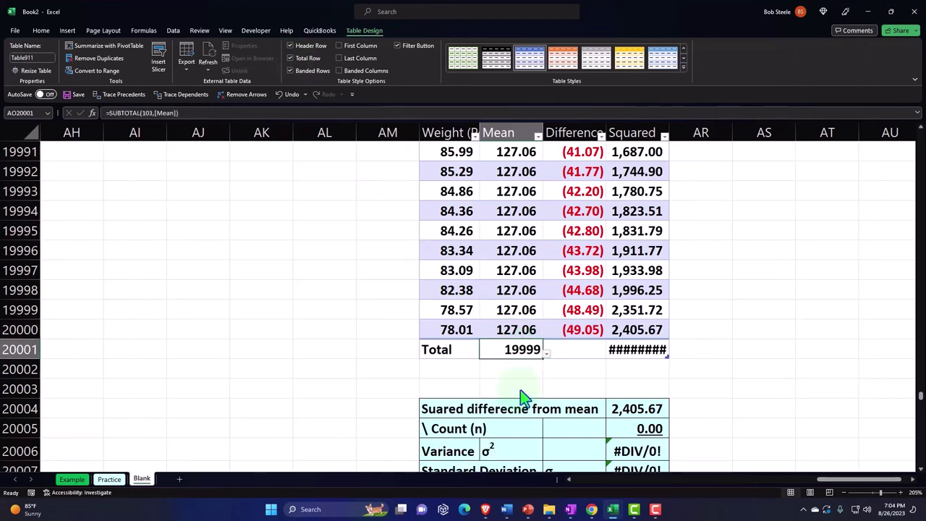
{"action": "left_click", "coordinate": [582, 349]}
{"action": "left_click", "coordinate": [610, 357]}
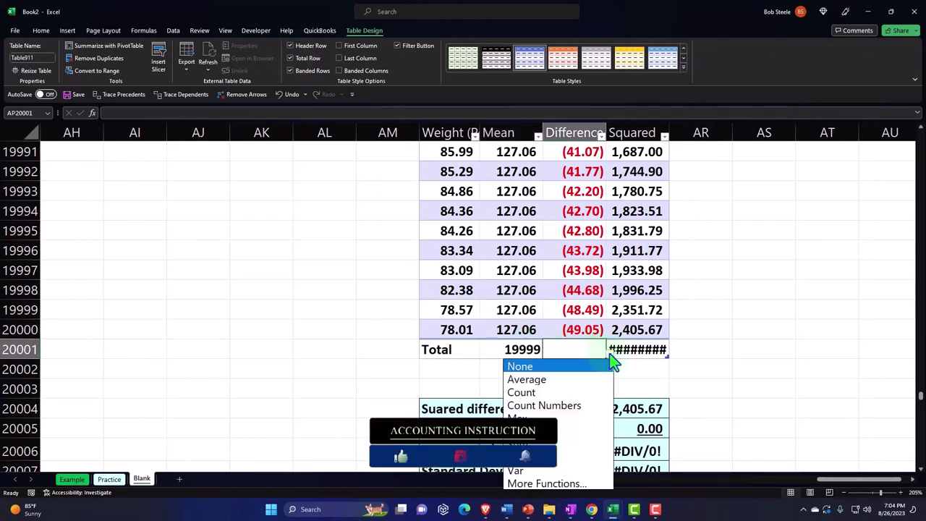
{"action": "left_click", "coordinate": [579, 449]}
Check that the Squared column's total uses Sum and widen column AQ to display the full number
{"action": "left_click", "coordinate": [656, 351]}
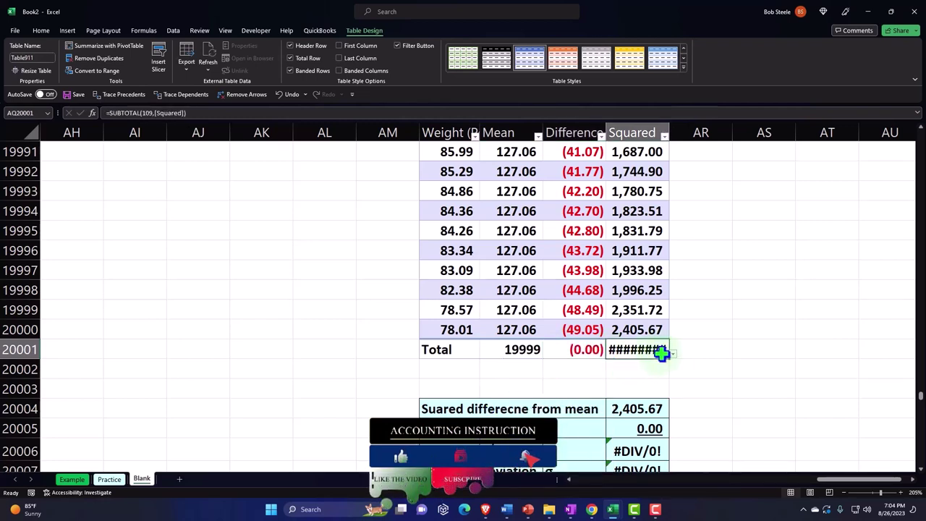
{"action": "left_click", "coordinate": [672, 356]}
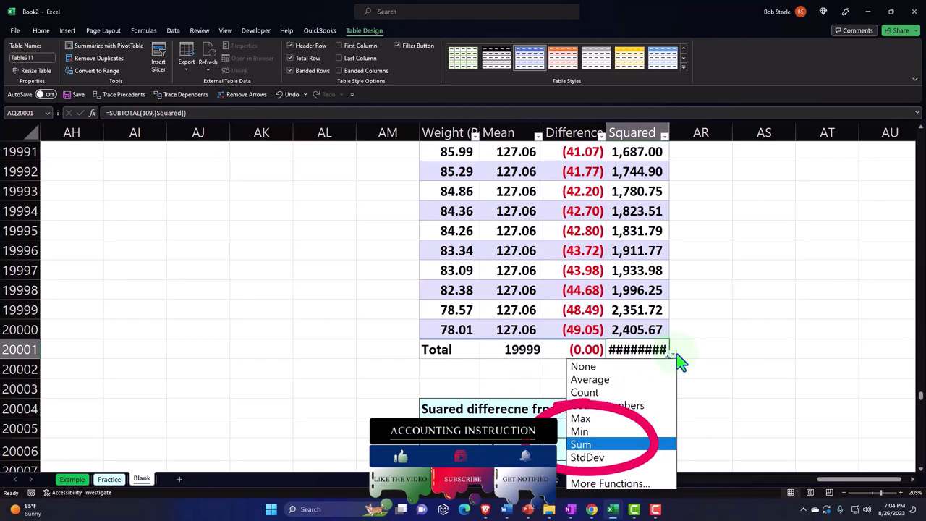
{"action": "left_click", "coordinate": [674, 356]}
{"action": "left_click_drag", "start_coordinate": [671, 129], "coordinate": [734, 130]}
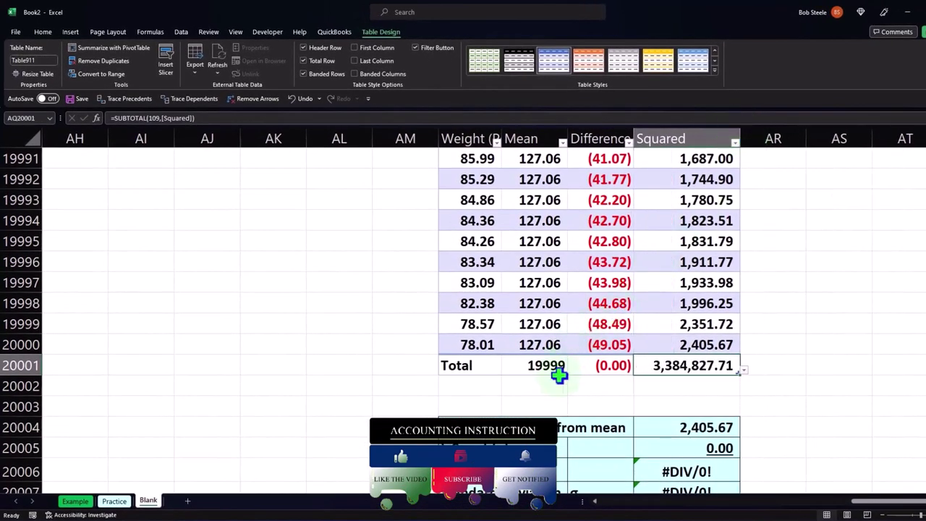
Move the summary block up one row so that it starts at AN20003
{"action": "scroll", "coordinate": [494, 412], "scroll_direction": "down", "scroll_amount": 1}
{"action": "left_click_drag", "start_coordinate": [476, 364], "coordinate": [674, 427]}
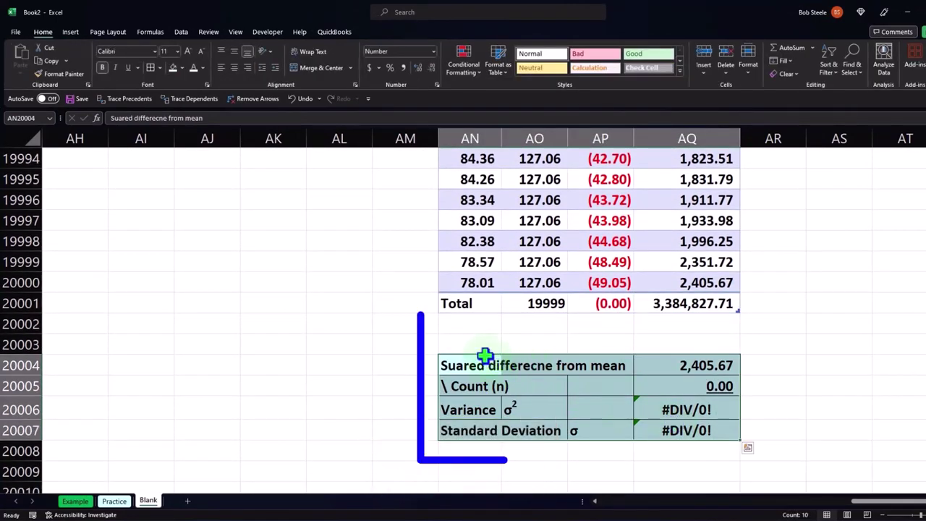
{"action": "left_click_drag", "start_coordinate": [484, 355], "coordinate": [430, 340]}
Link the squared difference amount in AQ20003 to the Squared column's total in AQ20001
{"action": "left_click", "coordinate": [709, 346]}
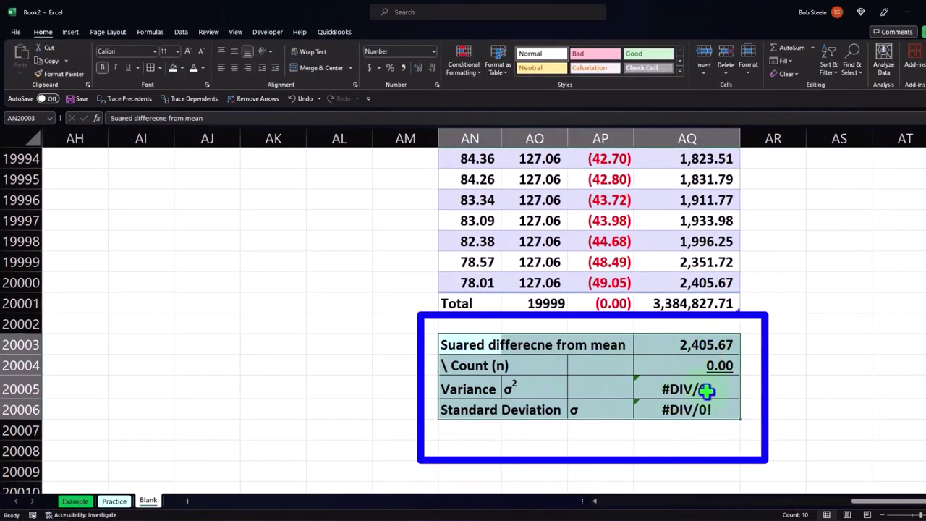
{"action": "type", "text": "="}
{"action": "key", "text": "Up"}
{"action": "key", "text": "Up"}
{"action": "key", "text": "Up"}
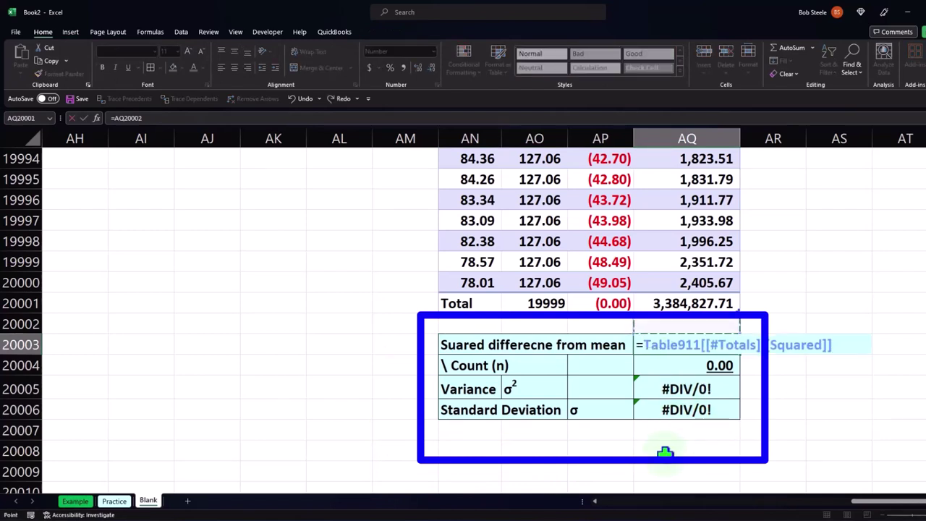
{"action": "key", "text": "Down"}
{"action": "key", "text": "Return"}
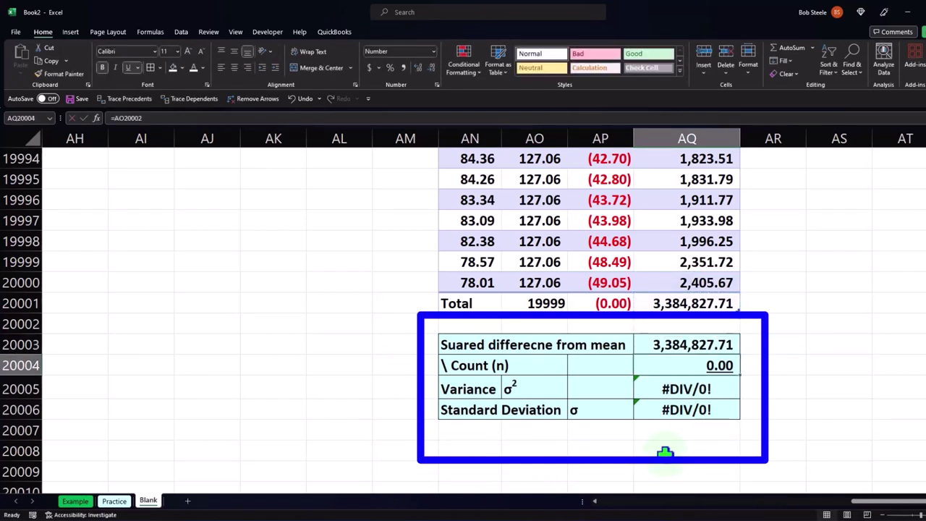
Link the count in AQ20004 to the Mean column's count in the total row, AO20001
{"action": "type", "text": "="}
{"action": "key", "text": "Left"}
{"action": "key", "text": "Left"}
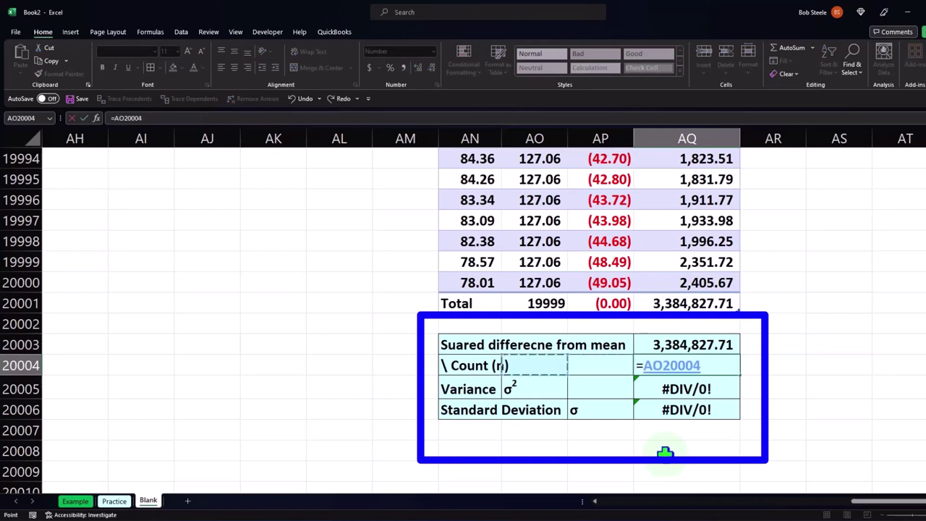
{"action": "key", "text": "Up"}
{"action": "key", "text": "Up"}
{"action": "key", "text": "Up"}
{"action": "key", "text": "Return"}
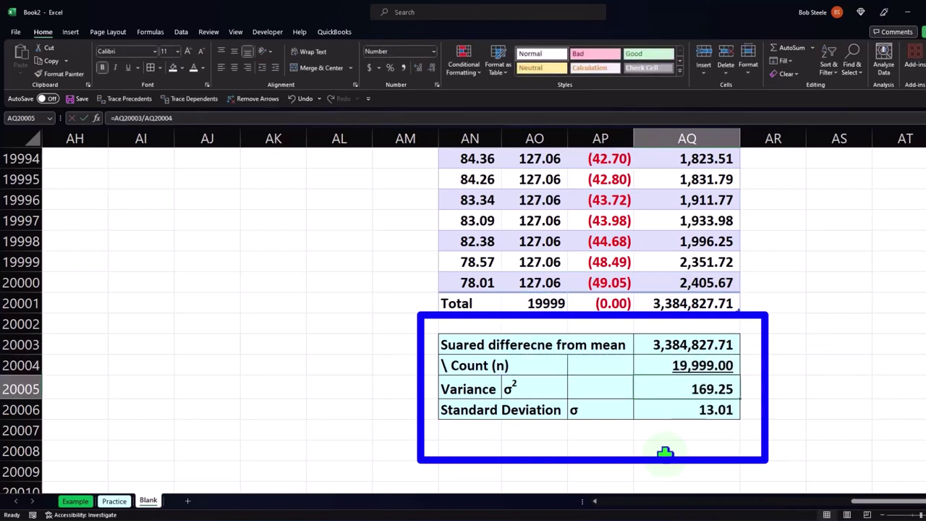
Examine the formulas in AQ20005 and AQ20006 and compare the manual results with the population statistics in AB8:AC9
{"action": "double_click", "coordinate": [692, 390]}
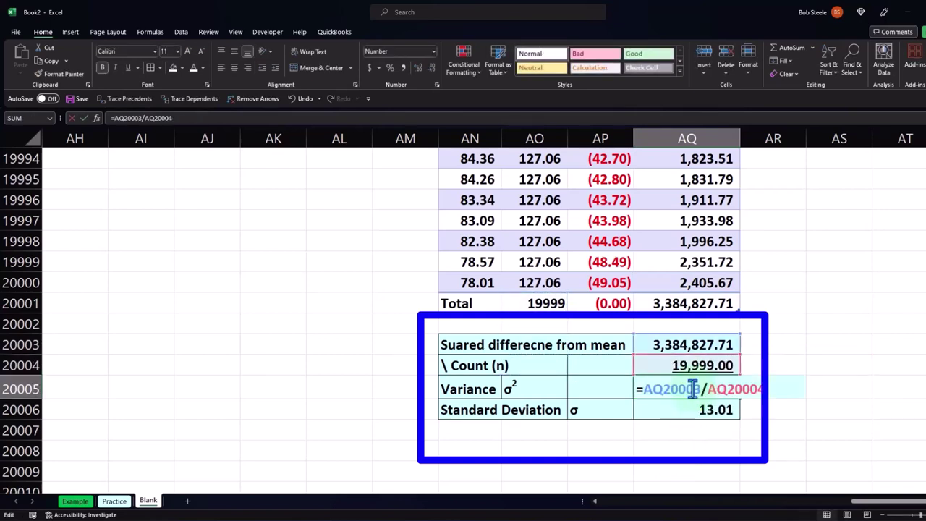
{"action": "key", "text": "Return"}
{"action": "double_click", "coordinate": [691, 406]}
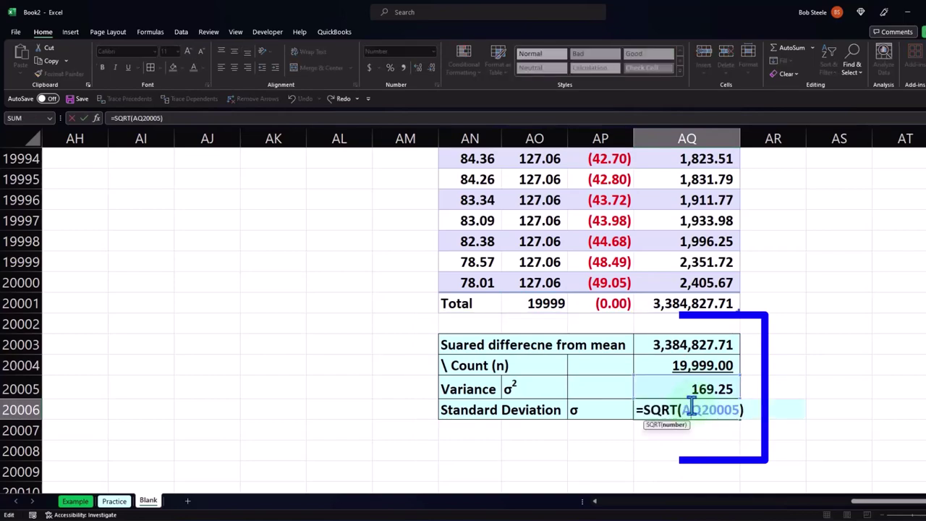
{"action": "key", "text": "Return"}
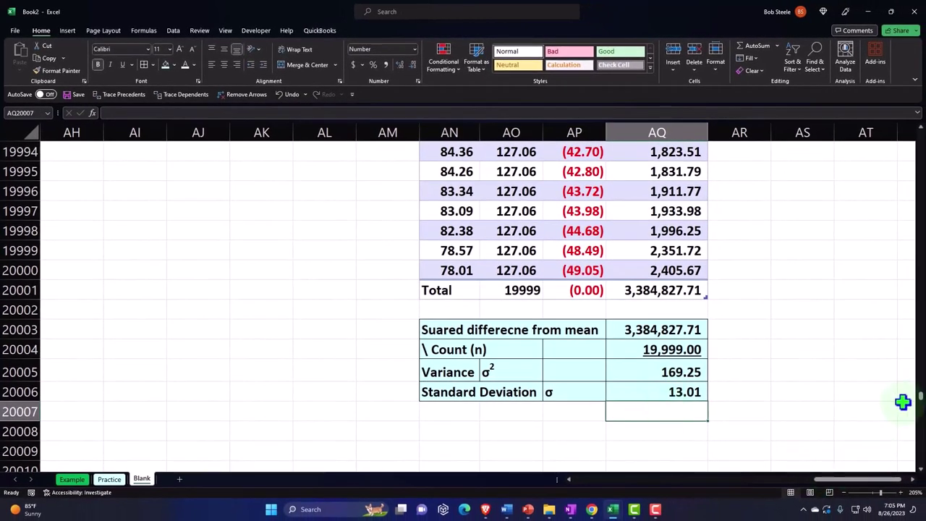
{"action": "left_click_drag", "start_coordinate": [920, 397], "coordinate": [904, 125]}
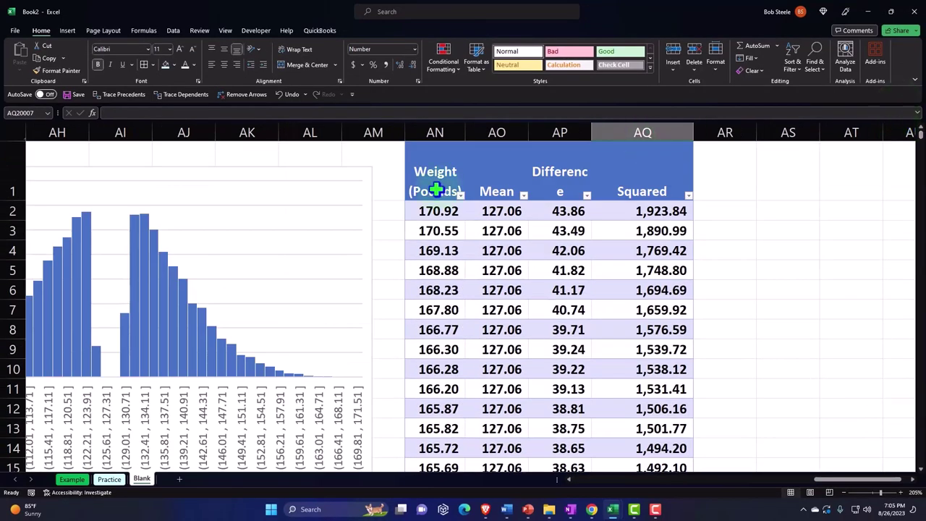
{"action": "left_click", "coordinate": [416, 268]}
{"action": "key", "text": "Left"}
{"action": "key", "text": "Left"}
{"action": "key", "text": "Left"}
{"action": "key", "text": "Left"}
{"action": "key", "text": "Left"}
{"action": "key", "text": "Left"}
{"action": "key", "text": "Left"}
{"action": "key", "text": "Left"}
{"action": "key", "text": "Left"}
{"action": "key", "text": "Left"}
{"action": "key", "text": "Left"}
{"action": "key", "text": "Left"}
{"action": "key", "text": "Left"}
{"action": "key", "text": "Left"}
{"action": "key", "text": "Left"}
{"action": "key", "text": "Left"}
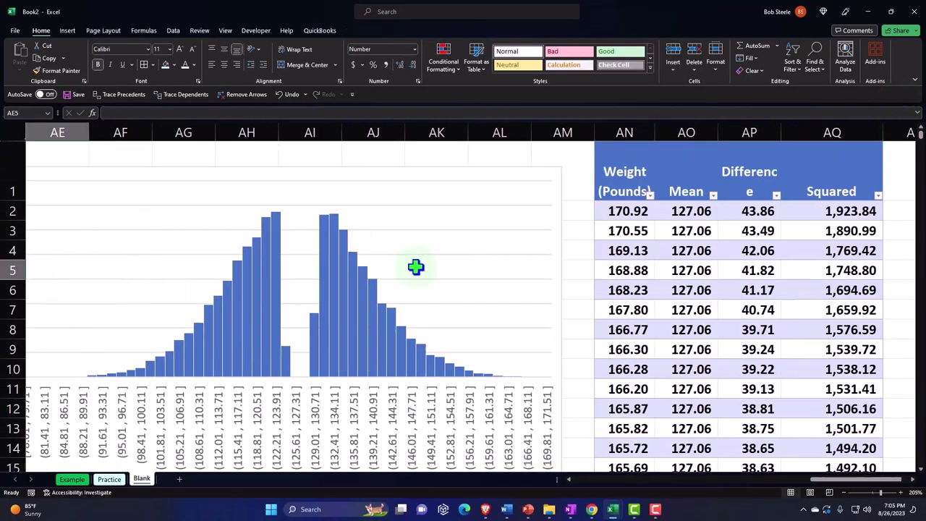
{"action": "key", "text": "Right"}
{"action": "key", "text": "Right"}
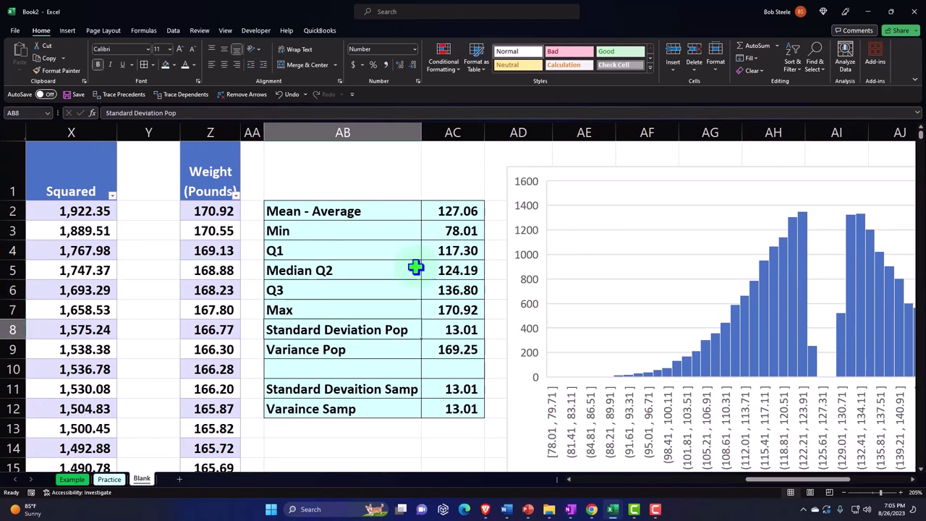
{"action": "key", "text": "Right"}
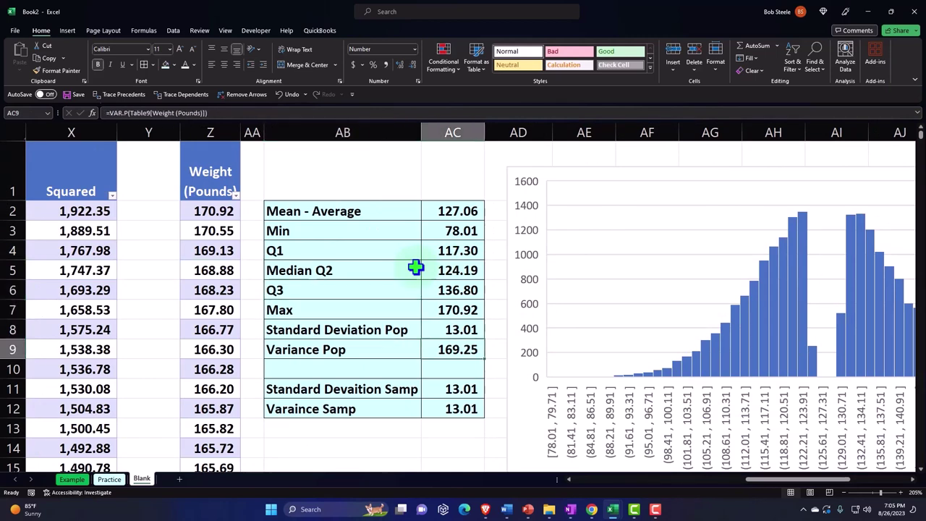